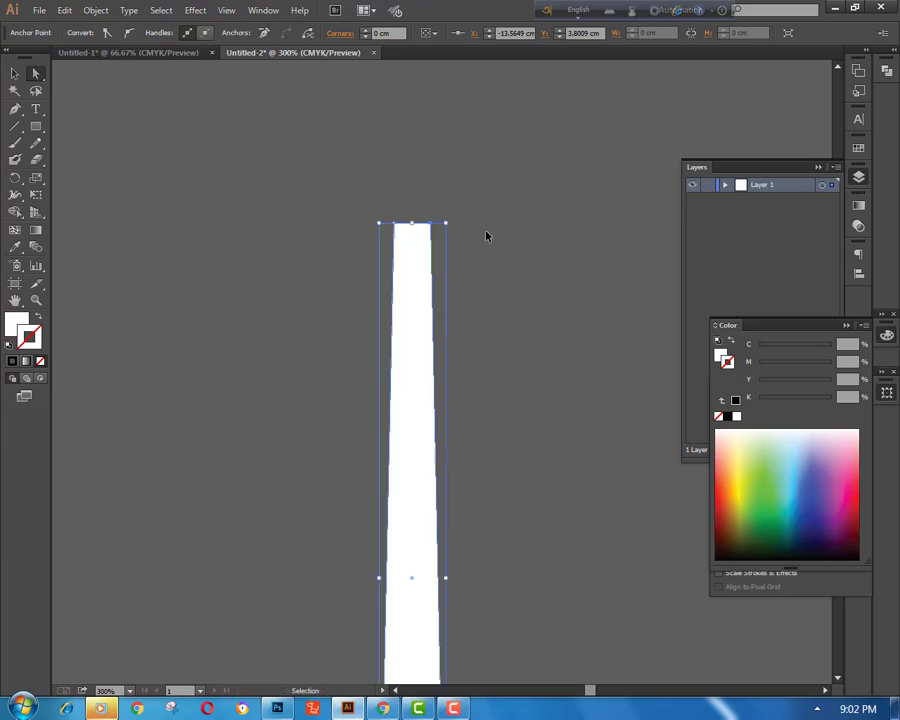
- Round the corners of the white tapered shape, with a corner radius of 0.31 cm
{"action": "left_click", "coordinate": [486, 235]}
{"action": "key", "text": "ctrl+minus"}
{"action": "scroll", "coordinate": [459, 249], "scroll_direction": "down", "scroll_amount": 2}
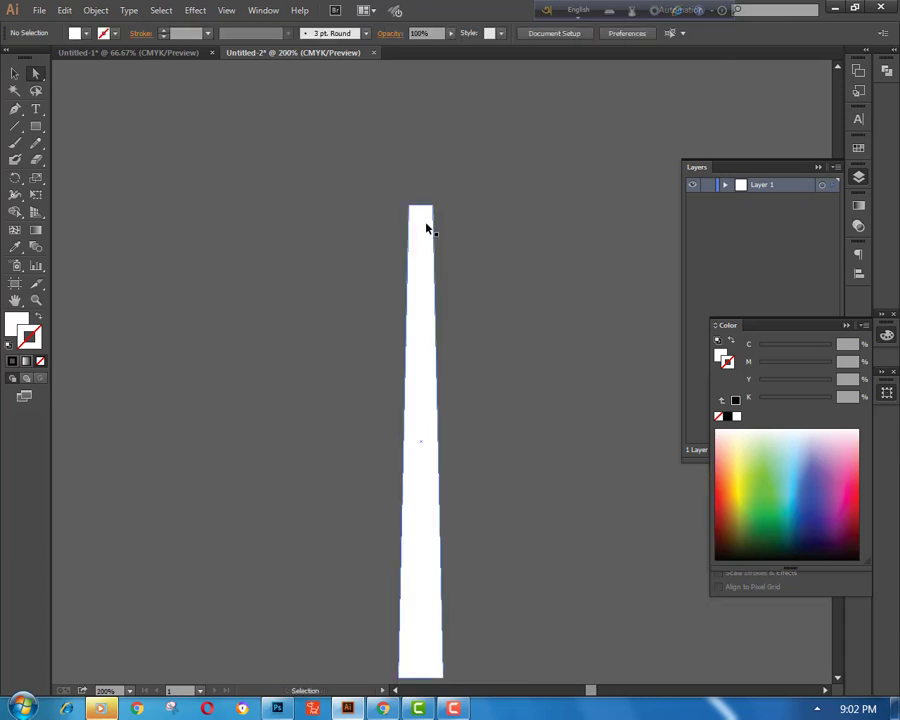
{"action": "left_click", "coordinate": [428, 227]}
{"action": "left_click_drag", "start_coordinate": [421, 220], "coordinate": [420, 228]}
{"action": "key", "text": "v"}
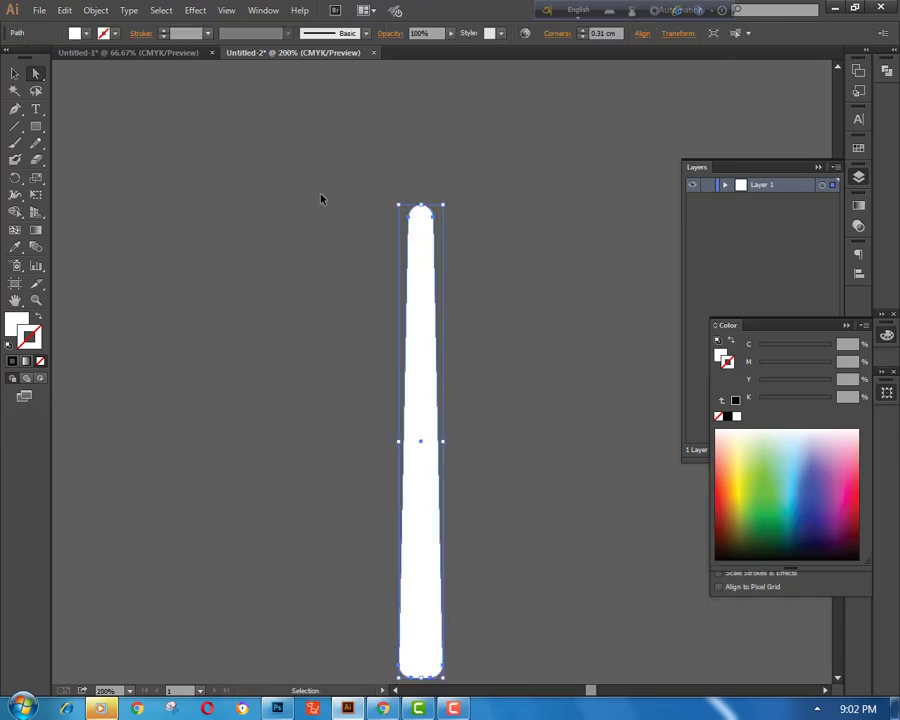
- Copy the rounded white tapered shape and paste the duplicate in front of it
{"action": "left_click", "coordinate": [321, 197]}
{"action": "scroll", "coordinate": [396, 325], "scroll_direction": "down", "scroll_amount": 3}
{"action": "left_click", "coordinate": [424, 340]}
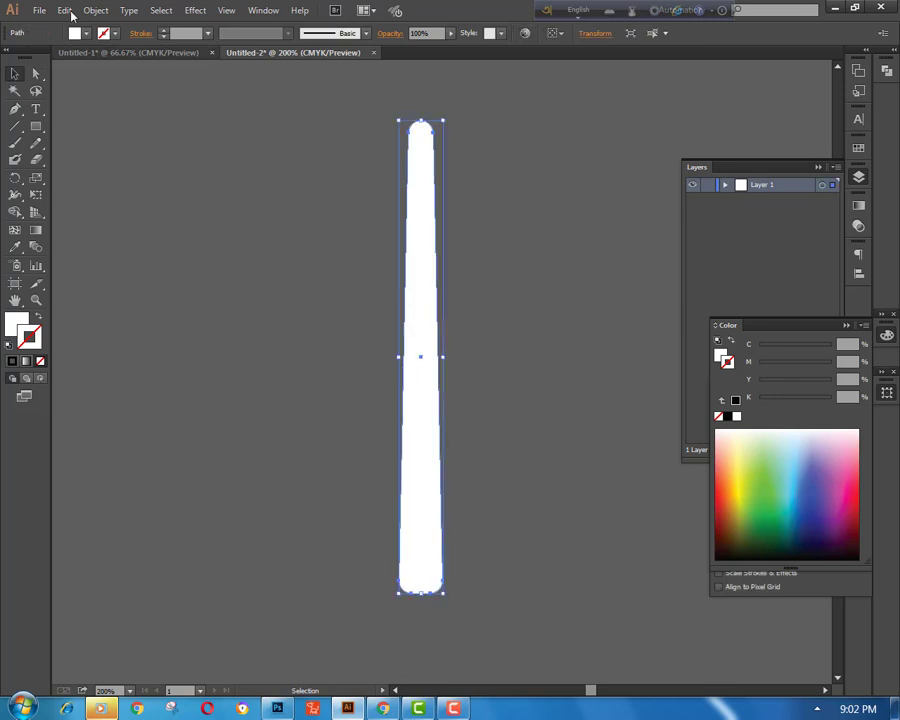
{"action": "left_click", "coordinate": [39, 10]}
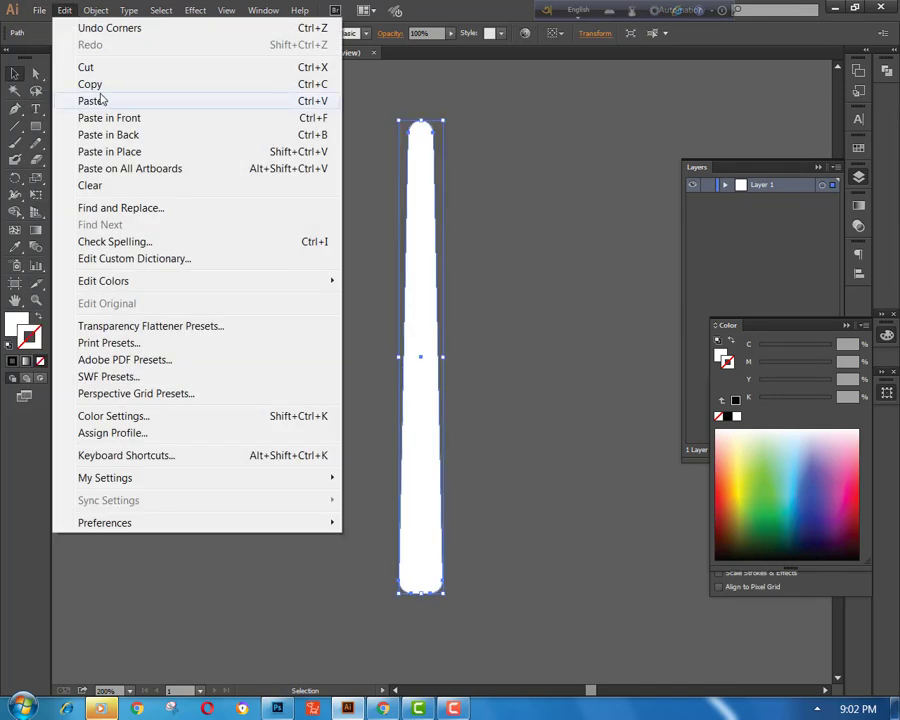
{"action": "left_click", "coordinate": [140, 120]}
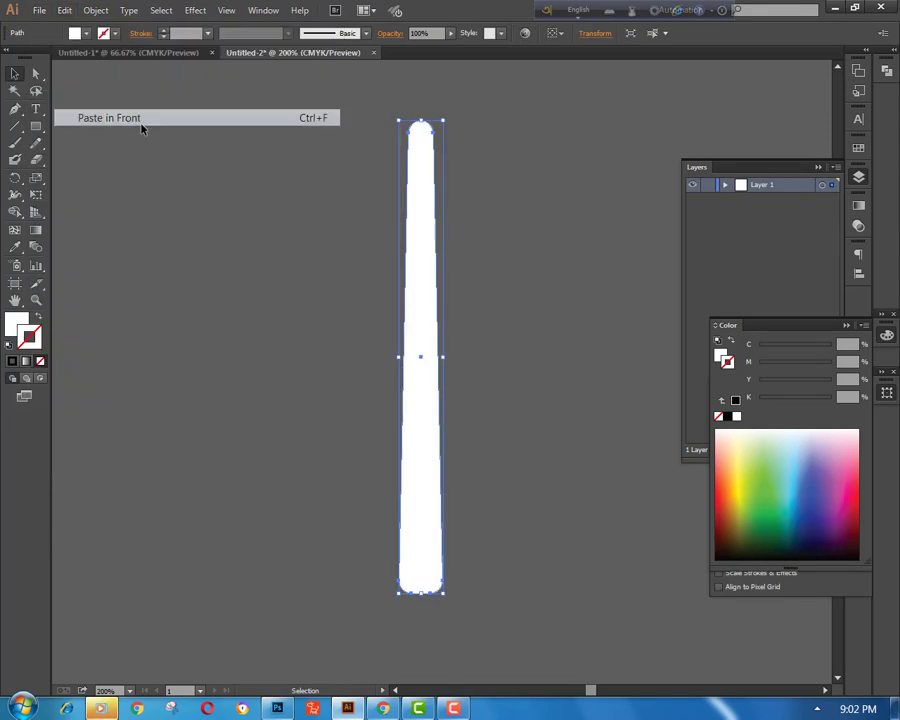
- Fill the pasted copy with the dark green colour #43663e
{"action": "double_click", "coordinate": [16, 322]}
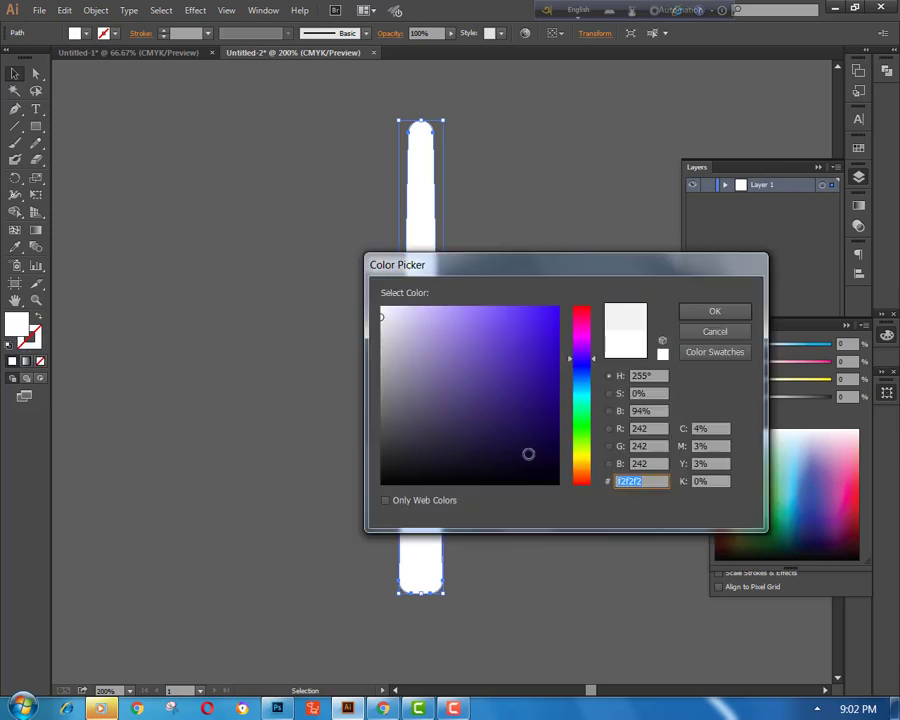
{"action": "left_click_drag", "start_coordinate": [528, 454], "coordinate": [535, 344]}
{"action": "left_click", "coordinate": [570, 341]}
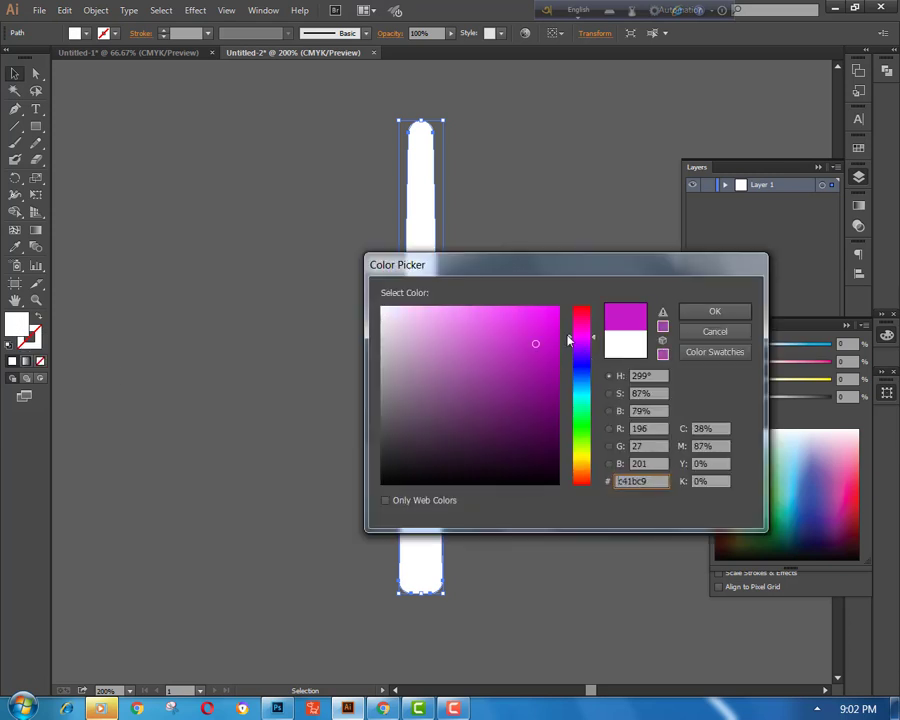
{"action": "left_click", "coordinate": [523, 392]}
{"action": "left_click", "coordinate": [583, 430]}
{"action": "mouse_move", "coordinate": [488, 402]}
{"action": "left_mouse_down"}
{"action": "mouse_move", "coordinate": [448, 392]}
{"action": "mouse_move", "coordinate": [450, 413]}
{"action": "left_mouse_up"}
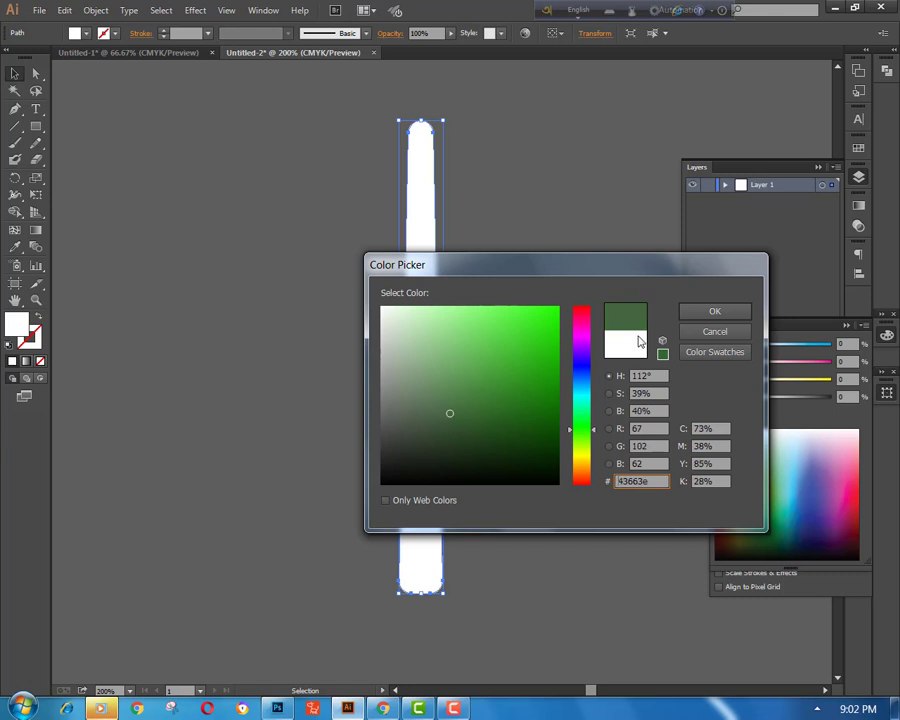
{"action": "left_click", "coordinate": [711, 311]}
- Send the green copy behind the white tapered shape
{"action": "left_click", "coordinate": [13, 74]}
{"action": "left_click", "coordinate": [257, 215]}
{"action": "left_click", "coordinate": [418, 322]}
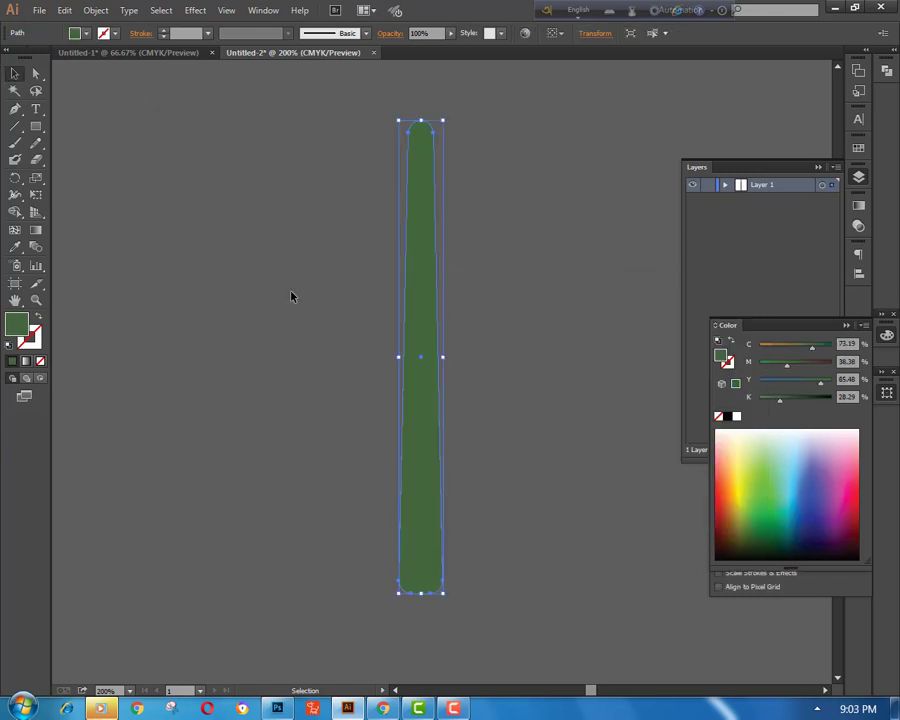
{"action": "right_click", "coordinate": [291, 296]}
{"action": "mouse_move", "coordinate": [356, 512]}
{"action": "left_click", "coordinate": [476, 558]}
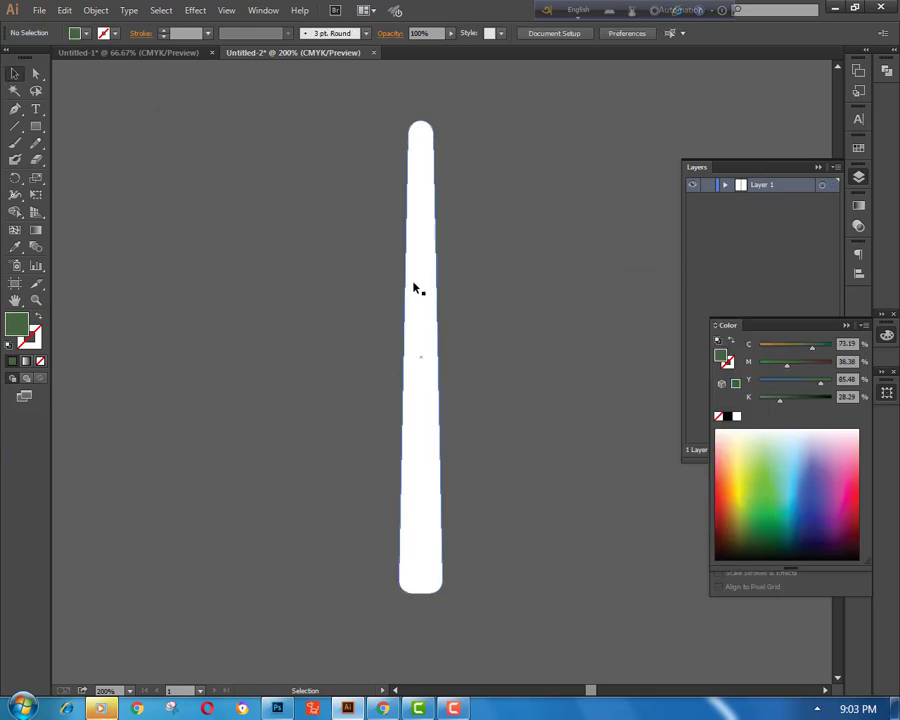
- Erase five thick horizontal notches of varying length into the right edge of the white shape, near its middle, with the Eraser tool
{"action": "left_click", "coordinate": [414, 288]}
{"action": "left_click", "coordinate": [502, 293]}
{"action": "left_click", "coordinate": [424, 277]}
{"action": "left_click", "coordinate": [37, 162]}
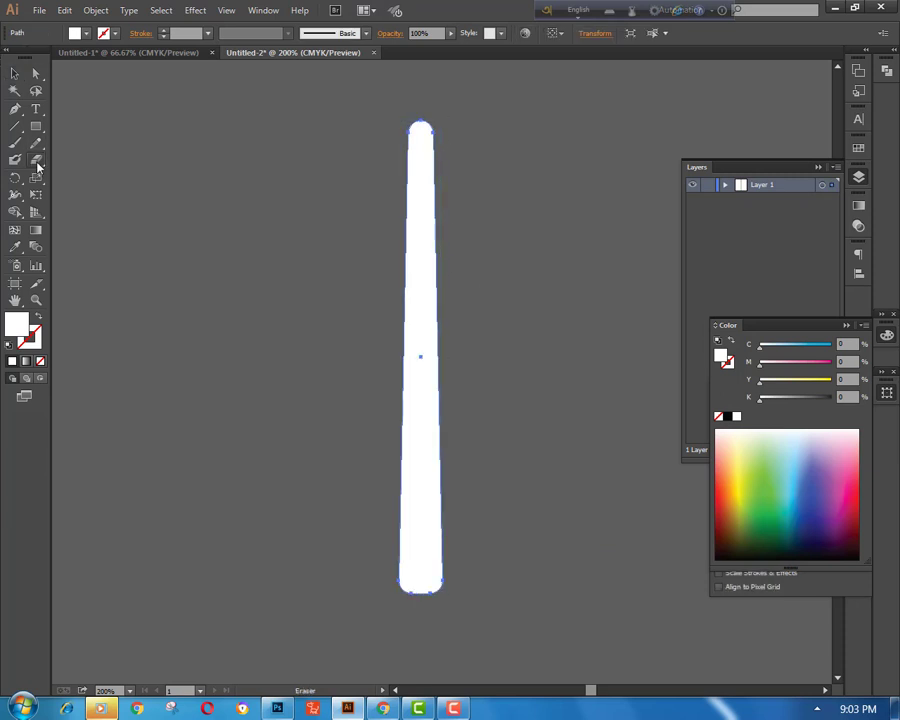
{"action": "left_click", "coordinate": [37, 163]}
{"action": "left_click", "coordinate": [80, 158]}
{"action": "scroll", "coordinate": [422, 292], "scroll_direction": "up", "scroll_amount": 2}
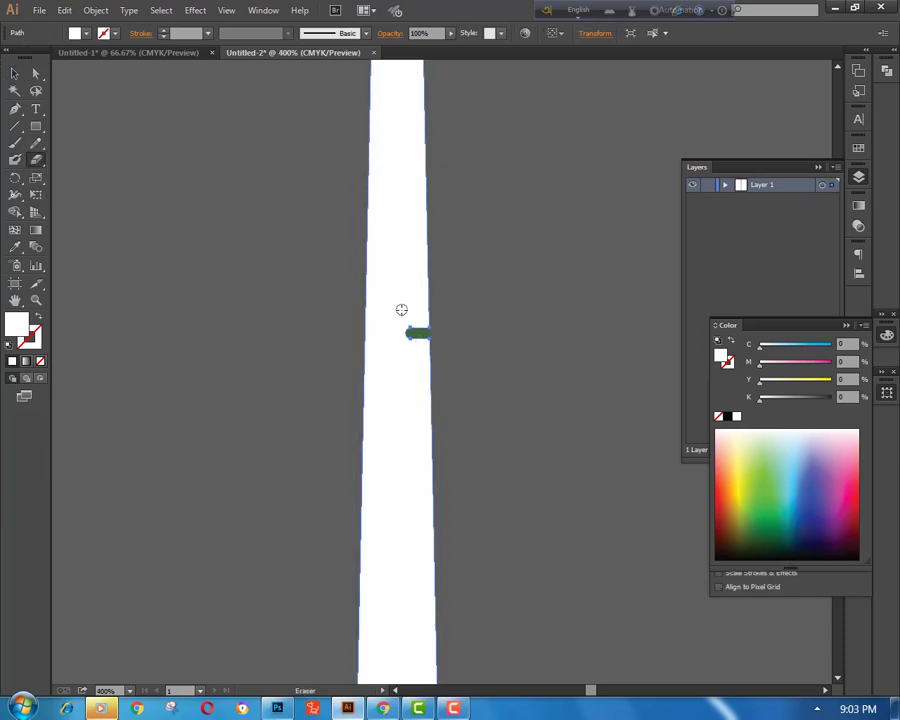
{"action": "mouse_move", "coordinate": [390, 314]}
{"action": "left_mouse_down"}
{"action": "mouse_move", "coordinate": [432, 314]}
{"action": "mouse_move", "coordinate": [435, 294]}
{"action": "mouse_move", "coordinate": [462, 270]}
{"action": "left_mouse_up"}
{"action": "left_click_drag", "start_coordinate": [402, 256], "coordinate": [438, 256]}
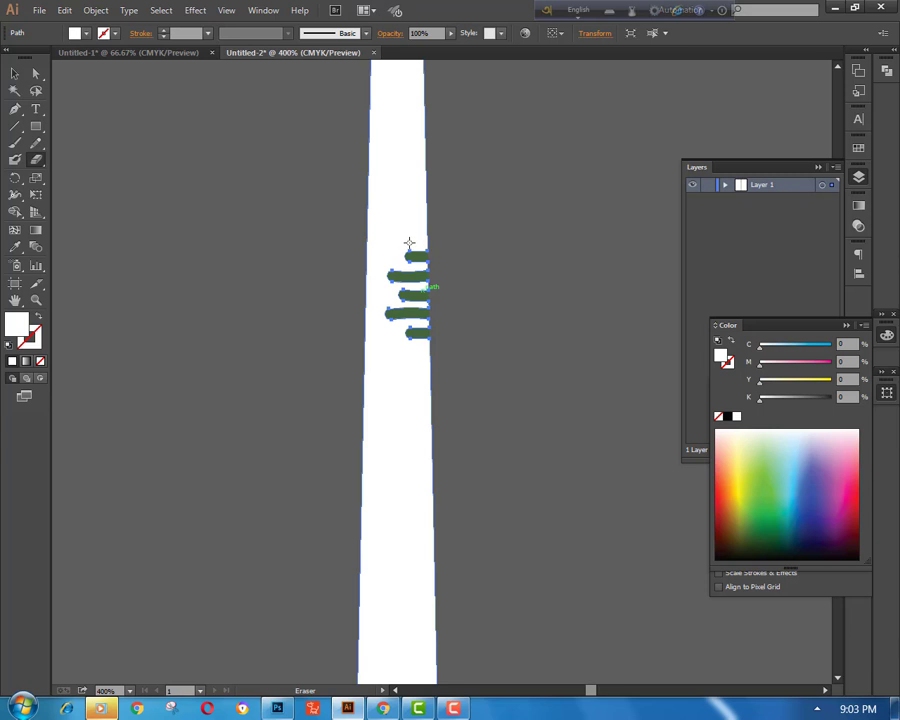
- Erase thinner horizontal notches of alternating length along the white shape's right edge, from the thick notches up to the rounded top
{"action": "left_click_drag", "start_coordinate": [393, 239], "coordinate": [432, 239]}
{"action": "left_click_drag", "start_coordinate": [390, 210], "coordinate": [440, 209]}
{"action": "key", "text": "ctrl+plus"}
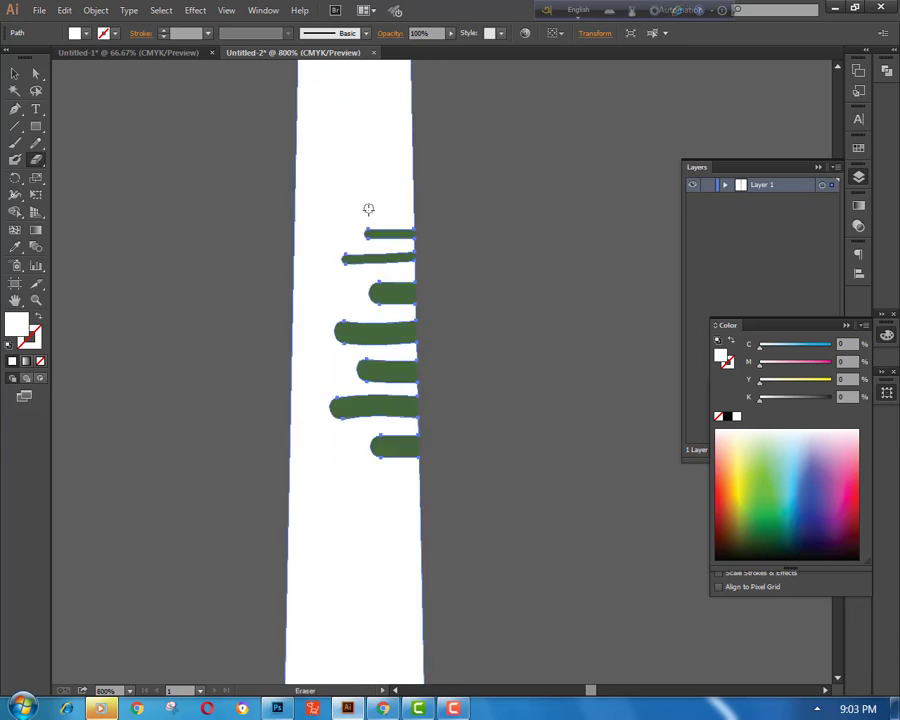
{"action": "left_click_drag", "start_coordinate": [380, 215], "coordinate": [425, 215]}
{"action": "mouse_move", "coordinate": [354, 200]}
{"action": "left_mouse_down"}
{"action": "mouse_move", "coordinate": [425, 200]}
{"action": "mouse_move", "coordinate": [425, 183]}
{"action": "mouse_move", "coordinate": [340, 161]}
{"action": "left_mouse_up"}
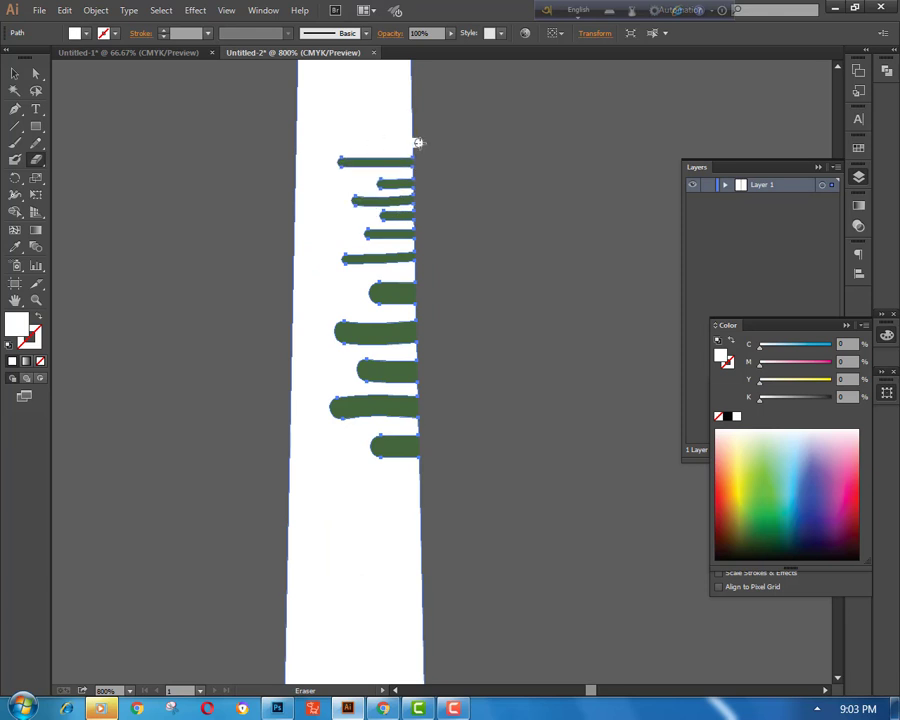
{"action": "left_click_drag", "start_coordinate": [418, 143], "coordinate": [421, 143]}
{"action": "left_click_drag", "start_coordinate": [358, 121], "coordinate": [444, 121]}
{"action": "scroll", "coordinate": [449, 127], "scroll_direction": "up", "scroll_amount": 4}
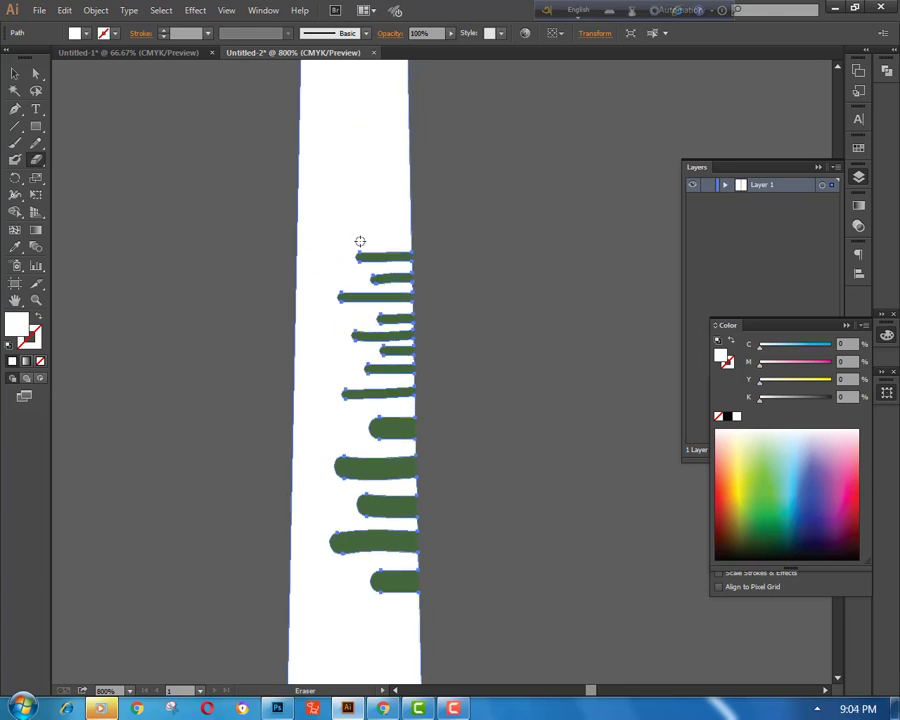
{"action": "mouse_move", "coordinate": [418, 232]}
{"action": "left_mouse_down"}
{"action": "mouse_move", "coordinate": [366, 232]}
{"action": "mouse_move", "coordinate": [420, 213]}
{"action": "mouse_move", "coordinate": [420, 190]}
{"action": "left_mouse_up"}
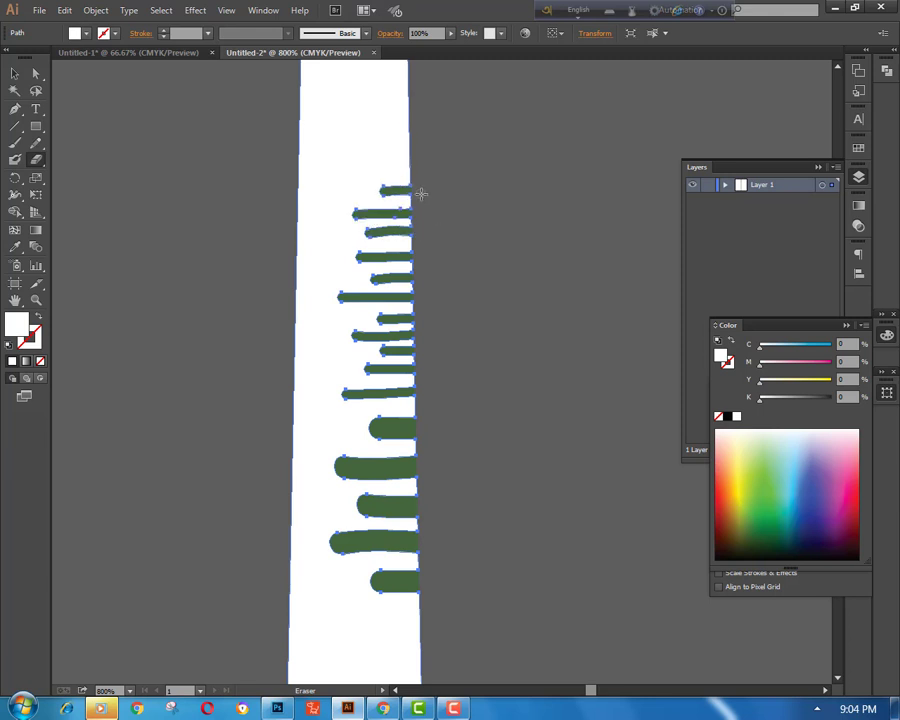
{"action": "left_click_drag", "start_coordinate": [368, 172], "coordinate": [425, 172]}
{"action": "left_click_drag", "start_coordinate": [352, 154], "coordinate": [425, 155]}
{"action": "scroll", "coordinate": [452, 175], "scroll_direction": "up", "scroll_amount": 3}
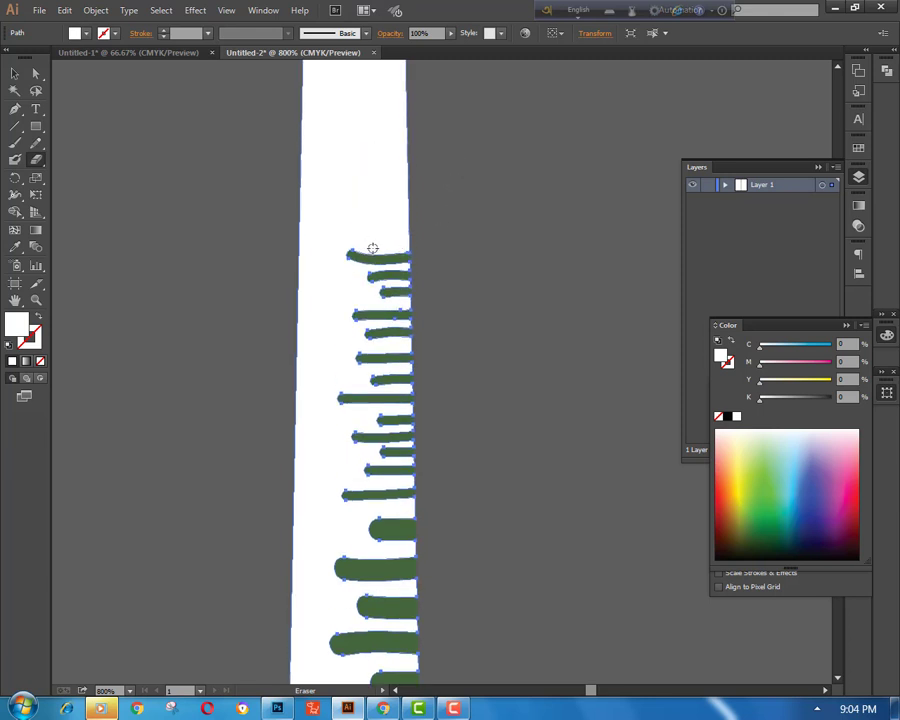
{"action": "left_click_drag", "start_coordinate": [374, 240], "coordinate": [420, 240]}
{"action": "mouse_move", "coordinate": [358, 222]}
{"action": "left_mouse_down"}
{"action": "mouse_move", "coordinate": [420, 222]}
{"action": "mouse_move", "coordinate": [432, 186]}
{"action": "left_mouse_up"}
{"action": "mouse_move", "coordinate": [350, 173]}
{"action": "left_mouse_down"}
{"action": "mouse_move", "coordinate": [420, 173]}
{"action": "mouse_move", "coordinate": [418, 143]}
{"action": "left_mouse_up"}
{"action": "scroll", "coordinate": [458, 173], "scroll_direction": "up", "scroll_amount": 3}
{"action": "left_click_drag", "start_coordinate": [366, 221], "coordinate": [441, 219]}
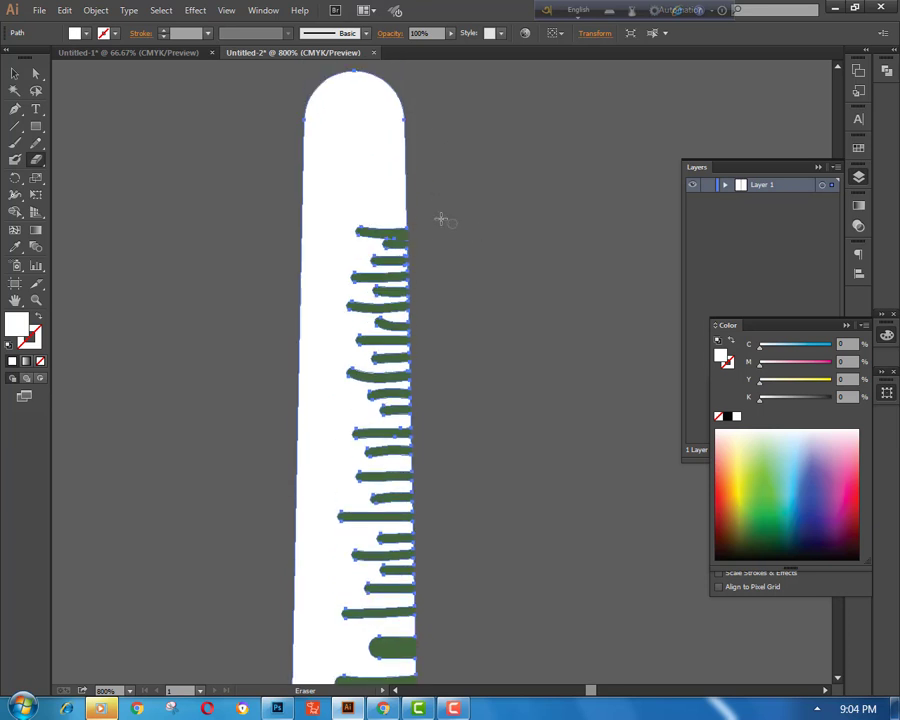
{"action": "key", "text": "ctrl+z"}
{"action": "mouse_move", "coordinate": [366, 215]}
{"action": "left_mouse_down"}
{"action": "mouse_move", "coordinate": [442, 218]}
{"action": "mouse_move", "coordinate": [420, 201]}
{"action": "left_mouse_up"}
{"action": "mouse_move", "coordinate": [365, 182]}
{"action": "left_mouse_down"}
{"action": "mouse_move", "coordinate": [437, 182]}
{"action": "mouse_move", "coordinate": [362, 164]}
{"action": "left_mouse_up"}
{"action": "mouse_move", "coordinate": [360, 145]}
{"action": "left_mouse_down"}
{"action": "mouse_move", "coordinate": [440, 145]}
{"action": "mouse_move", "coordinate": [440, 124]}
{"action": "left_mouse_up"}
{"action": "left_click_drag", "start_coordinate": [372, 102], "coordinate": [410, 103]}
- Erase thin horizontal notches of alternating length along the white shape's right edge, from below the thick notches down to the rounded bottom corner
{"action": "scroll", "coordinate": [381, 92], "scroll_direction": "down", "scroll_amount": 10}
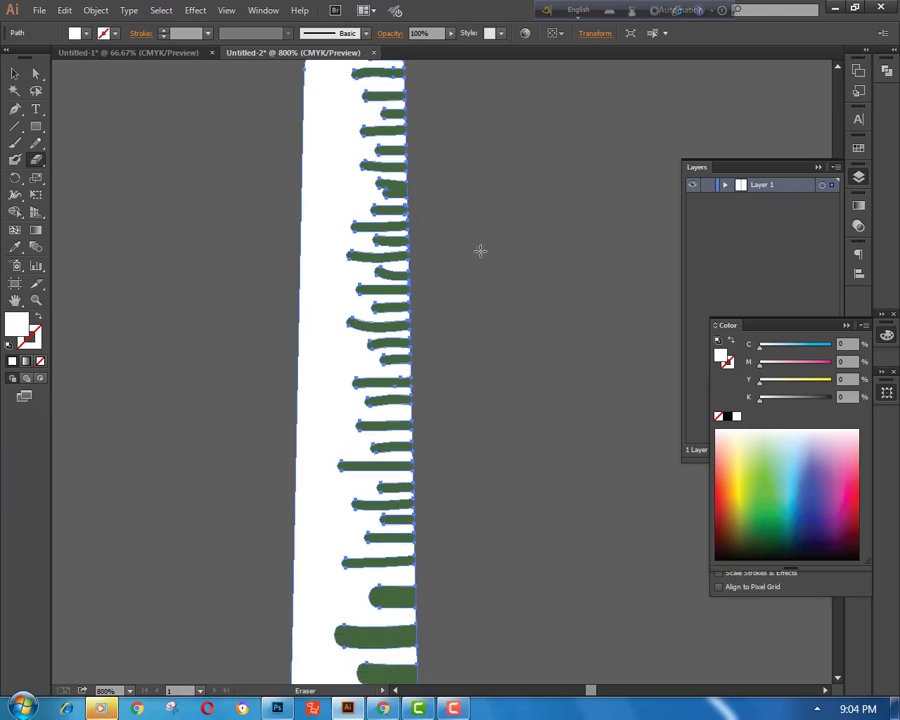
{"action": "left_click_drag", "start_coordinate": [391, 368], "coordinate": [432, 368]}
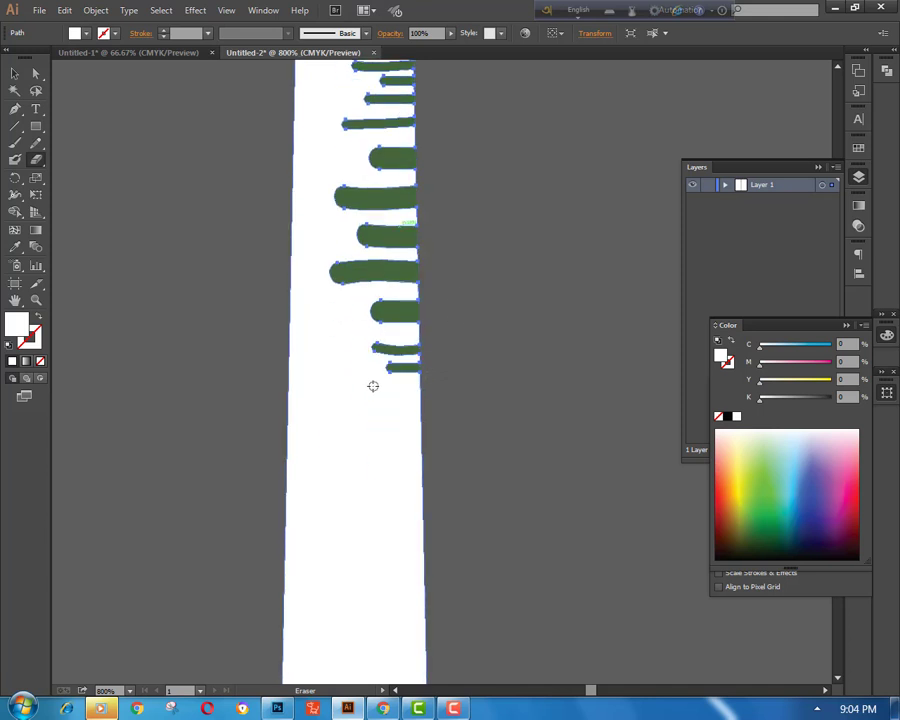
{"action": "left_click_drag", "start_coordinate": [368, 386], "coordinate": [448, 387]}
{"action": "scroll", "coordinate": [454, 385], "scroll_direction": "down", "scroll_amount": 1}
{"action": "left_click_drag", "start_coordinate": [394, 342], "coordinate": [434, 340]}
{"action": "left_click_drag", "start_coordinate": [366, 354], "coordinate": [432, 359]}
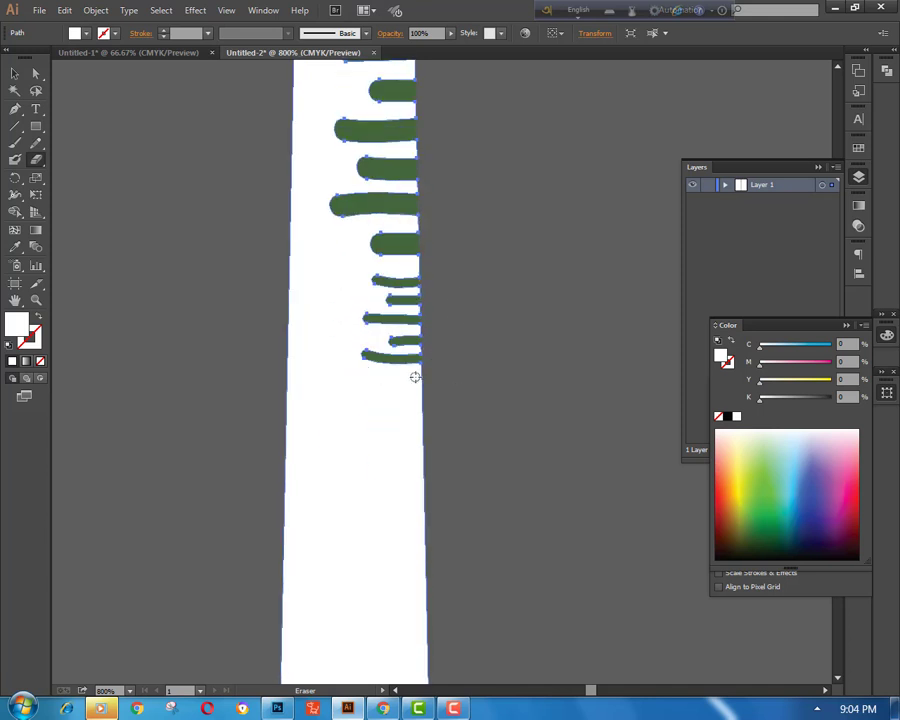
{"action": "mouse_move", "coordinate": [362, 375]}
{"action": "left_mouse_down"}
{"action": "mouse_move", "coordinate": [414, 374]}
{"action": "mouse_move", "coordinate": [424, 350]}
{"action": "left_mouse_up"}
{"action": "scroll", "coordinate": [390, 411], "scroll_direction": "down", "scroll_amount": 1}
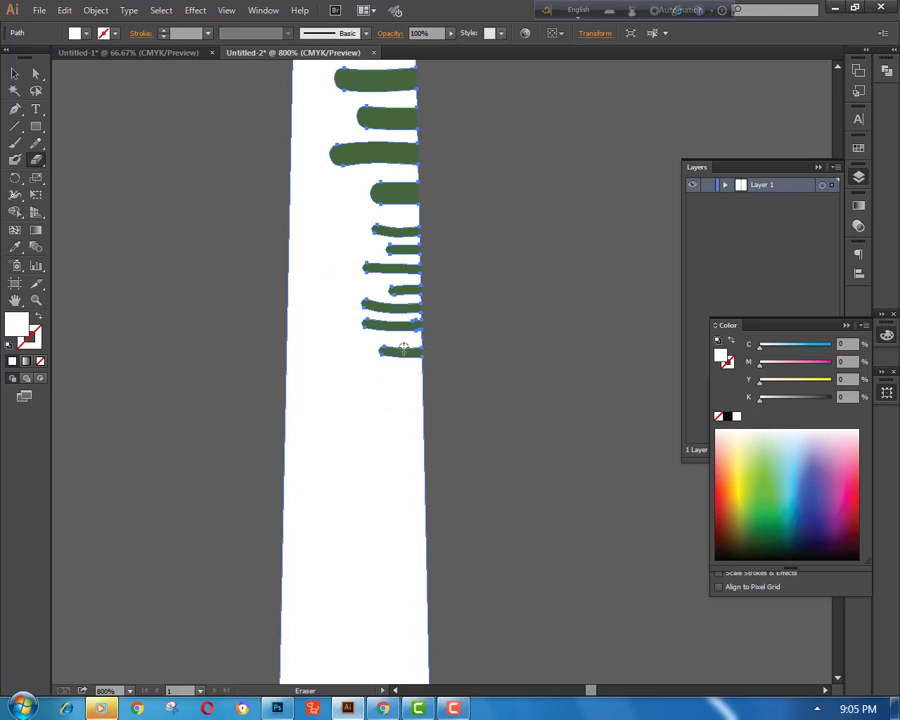
{"action": "scroll", "coordinate": [401, 373], "scroll_direction": "down", "scroll_amount": 1}
{"action": "left_click_drag", "start_coordinate": [352, 344], "coordinate": [448, 350]}
{"action": "scroll", "coordinate": [448, 350], "scroll_direction": "down", "scroll_amount": 1}
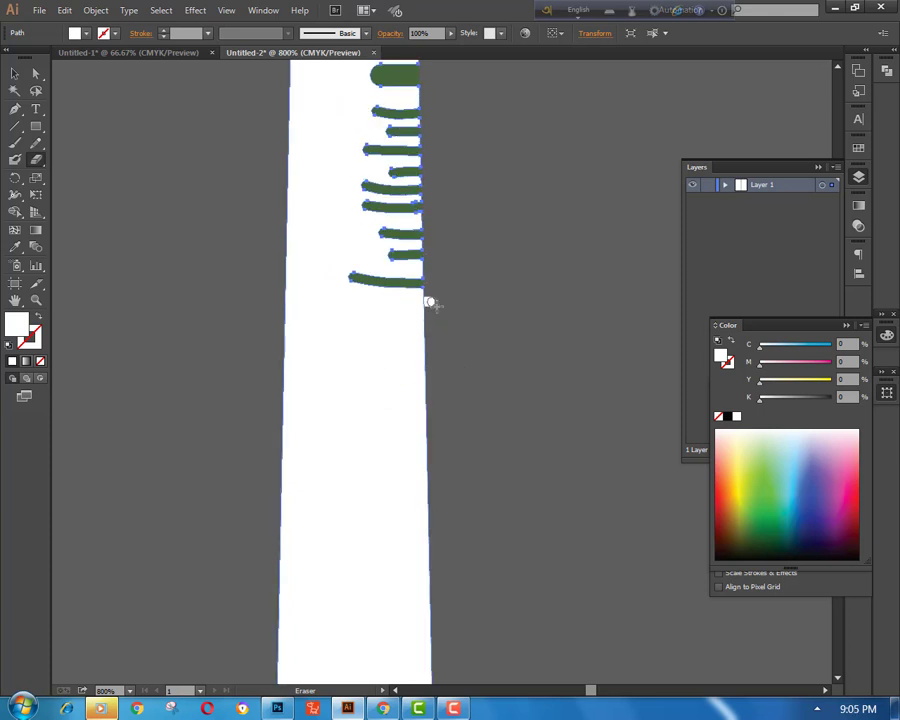
{"action": "mouse_move", "coordinate": [424, 300]}
{"action": "left_mouse_down"}
{"action": "mouse_move", "coordinate": [380, 301]}
{"action": "mouse_move", "coordinate": [432, 324]}
{"action": "left_mouse_up"}
{"action": "scroll", "coordinate": [428, 320], "scroll_direction": "down", "scroll_amount": 4}
{"action": "mouse_move", "coordinate": [395, 281]}
{"action": "left_mouse_down"}
{"action": "mouse_move", "coordinate": [428, 281]}
{"action": "mouse_move", "coordinate": [430, 302]}
{"action": "left_mouse_up"}
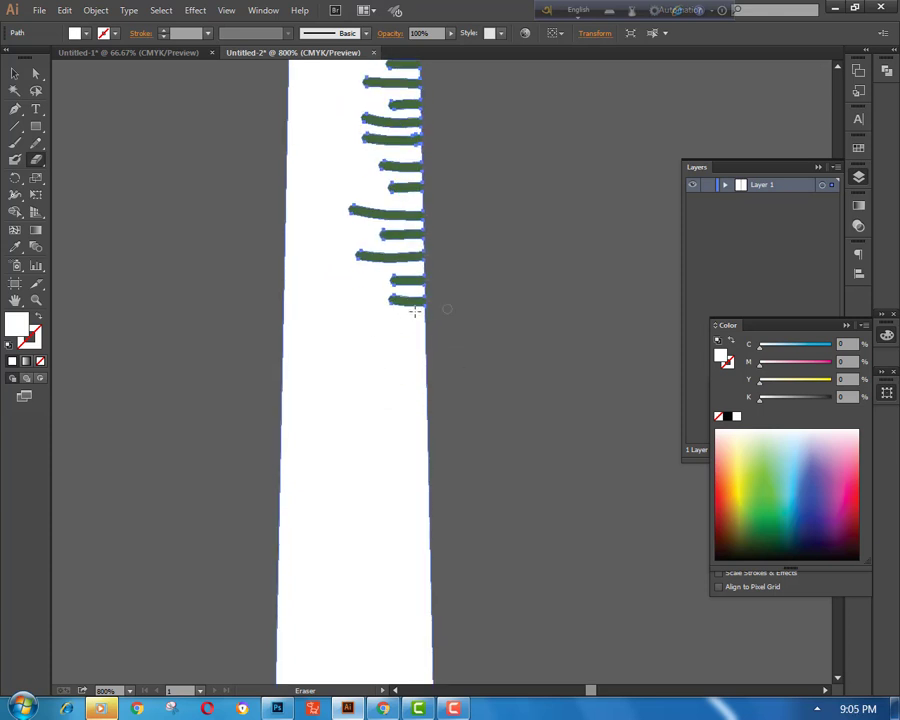
{"action": "left_click_drag", "start_coordinate": [359, 312], "coordinate": [449, 319]}
{"action": "scroll", "coordinate": [449, 319], "scroll_direction": "down", "scroll_amount": 1}
{"action": "mouse_move", "coordinate": [396, 268]}
{"action": "left_mouse_down"}
{"action": "mouse_move", "coordinate": [430, 265]}
{"action": "mouse_move", "coordinate": [434, 286]}
{"action": "left_mouse_up"}
{"action": "key", "text": "ctrl+z"}
{"action": "left_click_drag", "start_coordinate": [368, 299], "coordinate": [438, 305]}
{"action": "scroll", "coordinate": [430, 303], "scroll_direction": "down", "scroll_amount": 1}
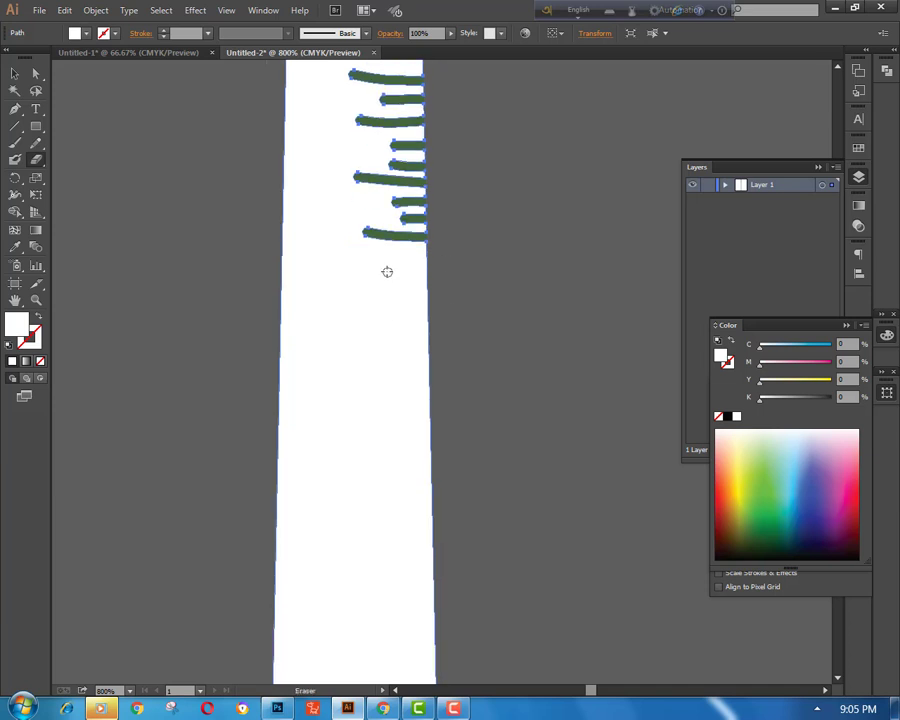
{"action": "left_click_drag", "start_coordinate": [400, 257], "coordinate": [434, 255]}
{"action": "left_click_drag", "start_coordinate": [381, 281], "coordinate": [458, 280]}
{"action": "scroll", "coordinate": [441, 277], "scroll_direction": "down", "scroll_amount": 1}
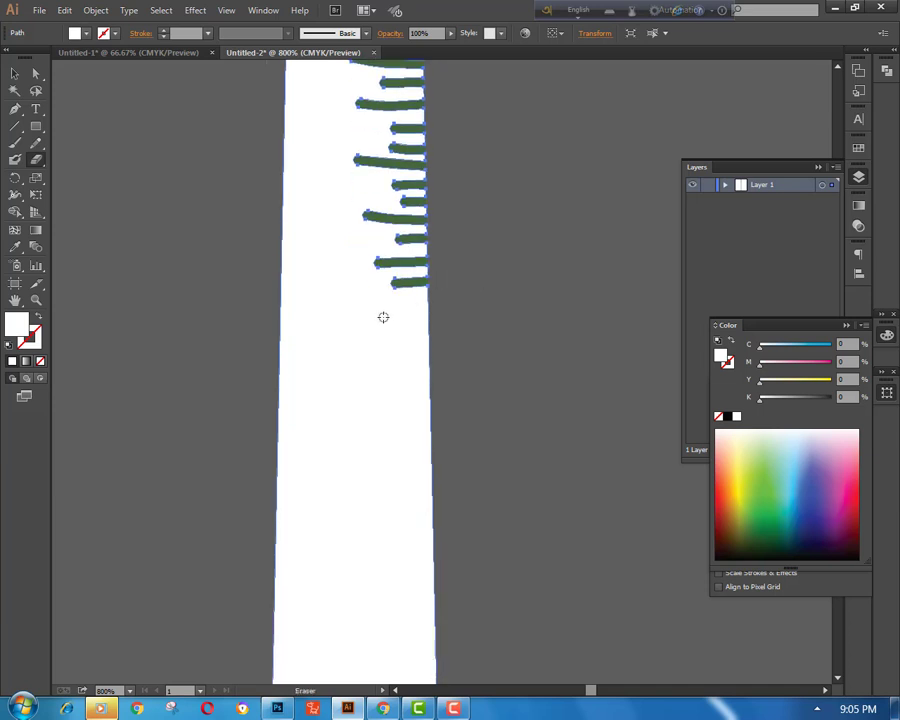
{"action": "left_click_drag", "start_coordinate": [381, 318], "coordinate": [478, 319]}
{"action": "left_click_drag", "start_coordinate": [404, 301], "coordinate": [432, 300]}
{"action": "scroll", "coordinate": [375, 322], "scroll_direction": "down", "scroll_amount": 1}
{"action": "left_click_drag", "start_coordinate": [368, 295], "coordinate": [464, 298]}
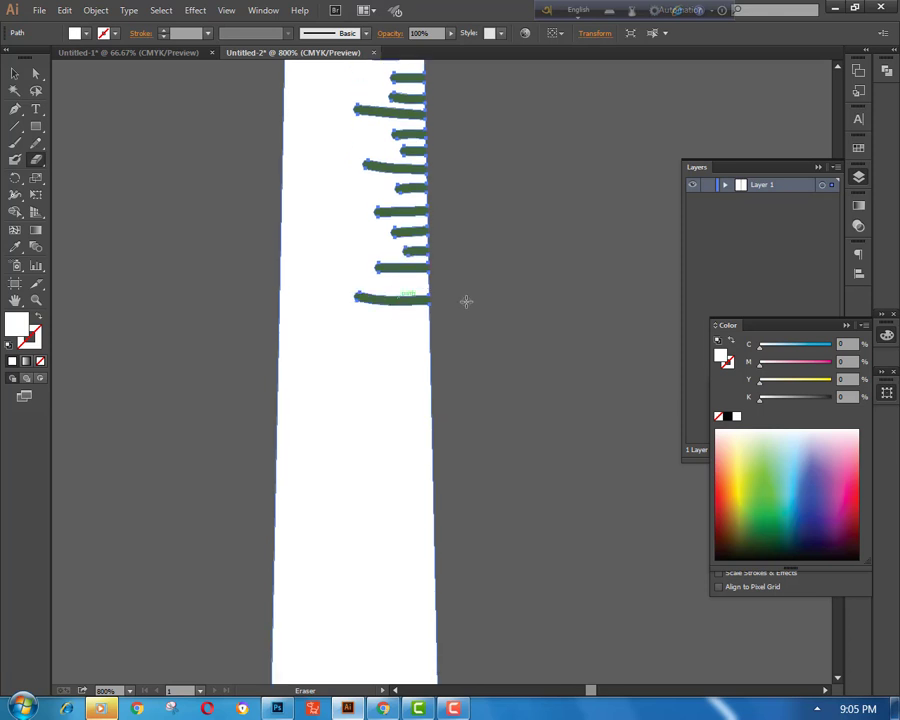
{"action": "scroll", "coordinate": [380, 284], "scroll_direction": "down", "scroll_amount": 1}
{"action": "mouse_move", "coordinate": [380, 284]}
{"action": "left_mouse_down"}
{"action": "mouse_move", "coordinate": [434, 286]}
{"action": "mouse_move", "coordinate": [450, 304]}
{"action": "left_mouse_up"}
{"action": "left_click_drag", "start_coordinate": [360, 328], "coordinate": [474, 329]}
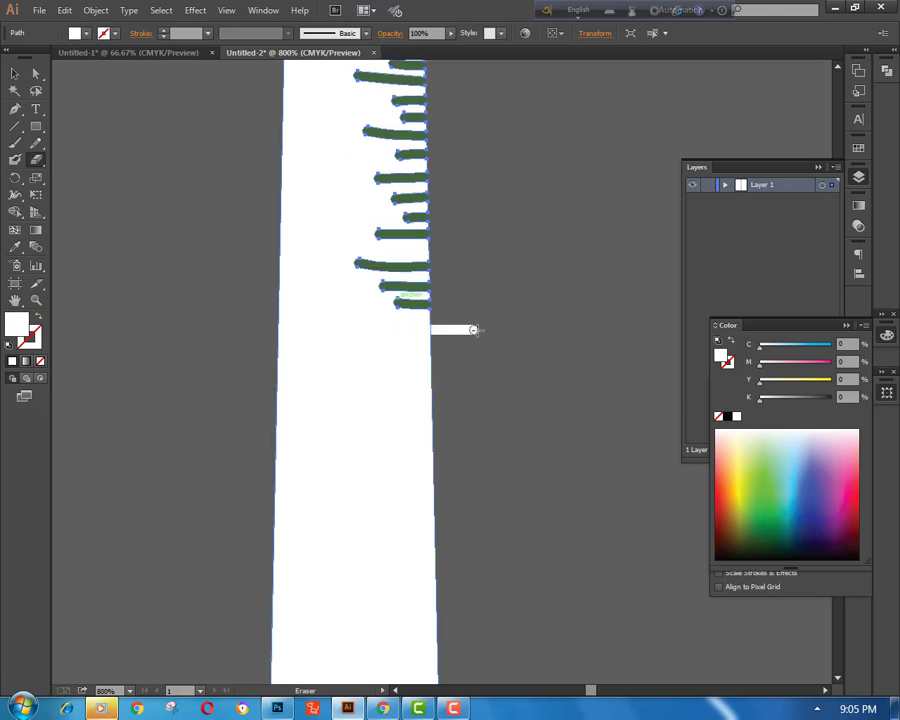
{"action": "scroll", "coordinate": [460, 322], "scroll_direction": "down", "scroll_amount": 4}
{"action": "left_click_drag", "start_coordinate": [407, 281], "coordinate": [437, 287]}
{"action": "scroll", "coordinate": [385, 321], "scroll_direction": "down", "scroll_amount": 1}
{"action": "left_click_drag", "start_coordinate": [378, 308], "coordinate": [438, 315]}
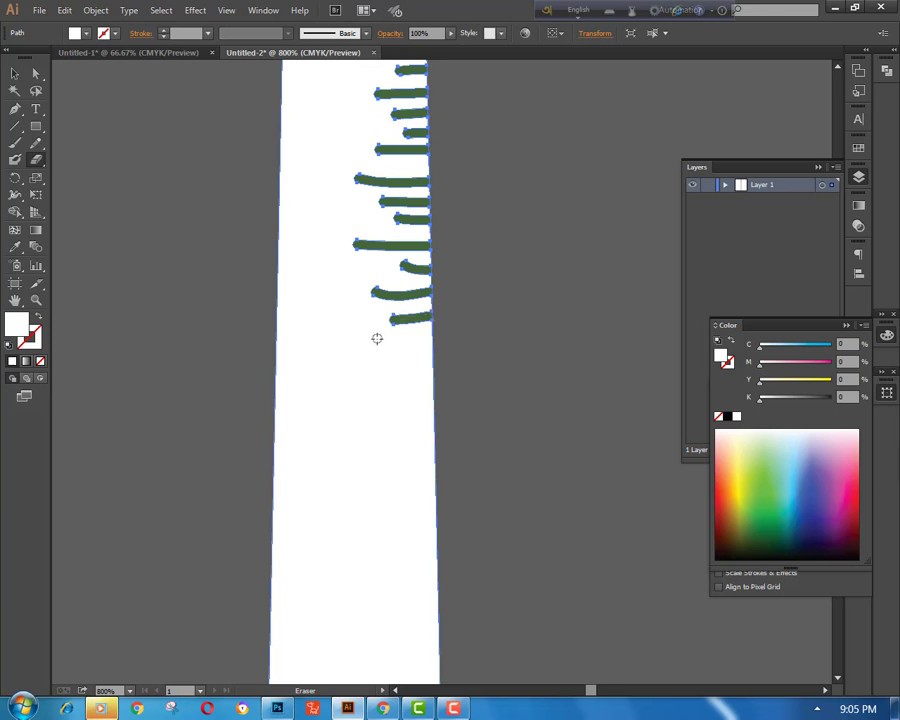
{"action": "scroll", "coordinate": [411, 320], "scroll_direction": "down", "scroll_amount": 4}
{"action": "mouse_move", "coordinate": [380, 345]}
{"action": "left_mouse_down"}
{"action": "mouse_move", "coordinate": [440, 348]}
{"action": "mouse_move", "coordinate": [471, 322]}
{"action": "left_mouse_up"}
{"action": "scroll", "coordinate": [468, 322], "scroll_direction": "down", "scroll_amount": 2}
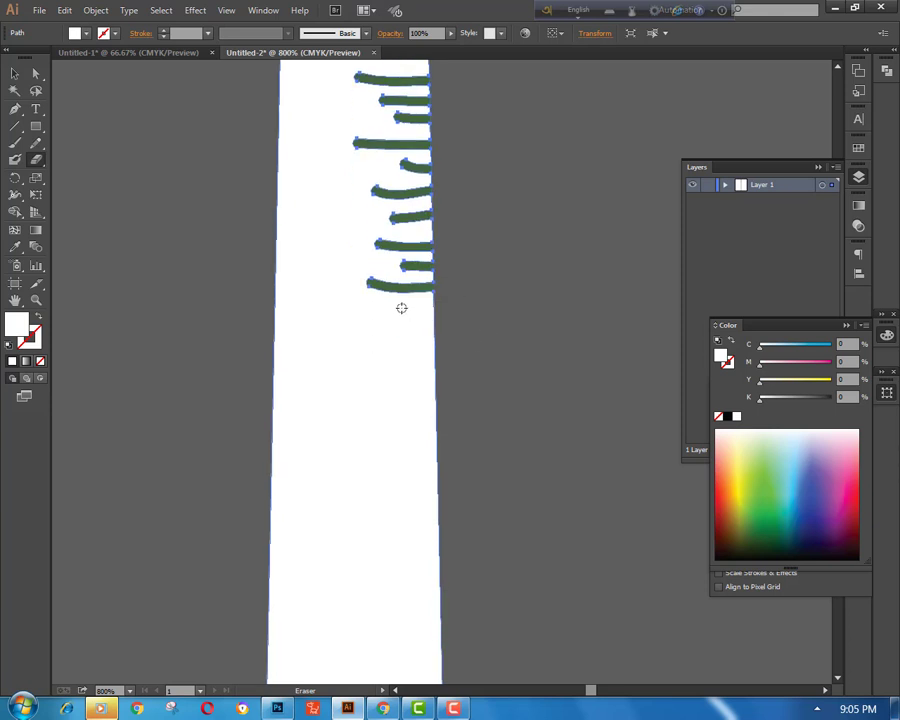
{"action": "left_click_drag", "start_coordinate": [403, 307], "coordinate": [443, 308]}
{"action": "left_click_drag", "start_coordinate": [370, 330], "coordinate": [484, 328]}
{"action": "scroll", "coordinate": [468, 325], "scroll_direction": "down", "scroll_amount": 3}
{"action": "left_click_drag", "start_coordinate": [408, 298], "coordinate": [468, 298]}
{"action": "scroll", "coordinate": [415, 331], "scroll_direction": "down", "scroll_amount": 2}
{"action": "mouse_move", "coordinate": [378, 308]}
{"action": "left_mouse_down"}
{"action": "mouse_move", "coordinate": [440, 308]}
{"action": "mouse_move", "coordinate": [456, 318]}
{"action": "left_mouse_up"}
{"action": "left_click_drag", "start_coordinate": [400, 335], "coordinate": [445, 335]}
{"action": "scroll", "coordinate": [397, 303], "scroll_direction": "down", "scroll_amount": 3}
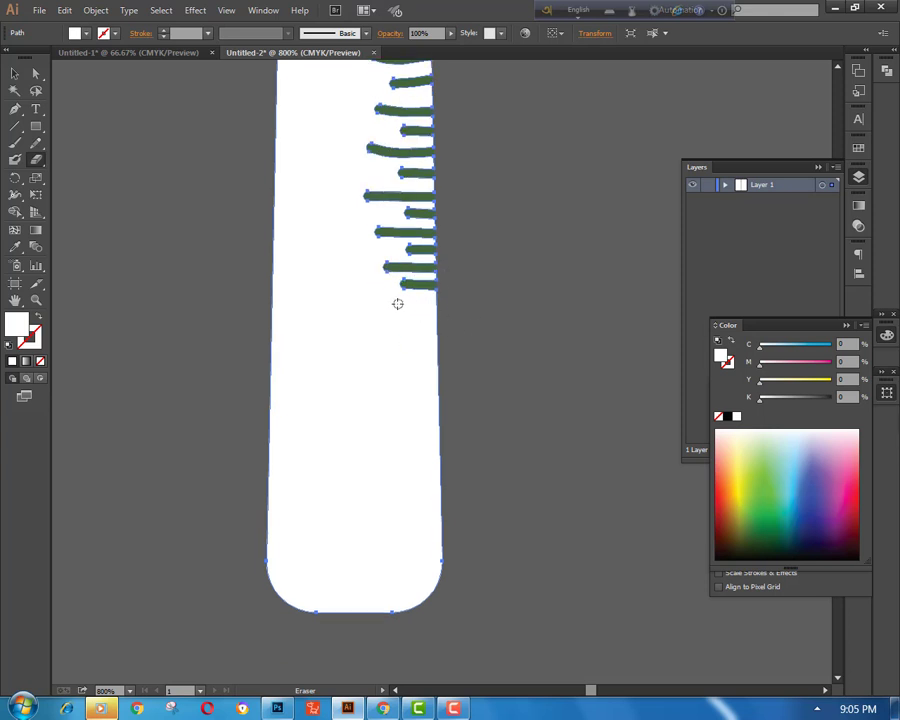
{"action": "mouse_move", "coordinate": [378, 303]}
{"action": "left_mouse_down"}
{"action": "mouse_move", "coordinate": [438, 302]}
{"action": "mouse_move", "coordinate": [463, 325]}
{"action": "left_mouse_up"}
{"action": "scroll", "coordinate": [440, 315], "scroll_direction": "down", "scroll_amount": 3}
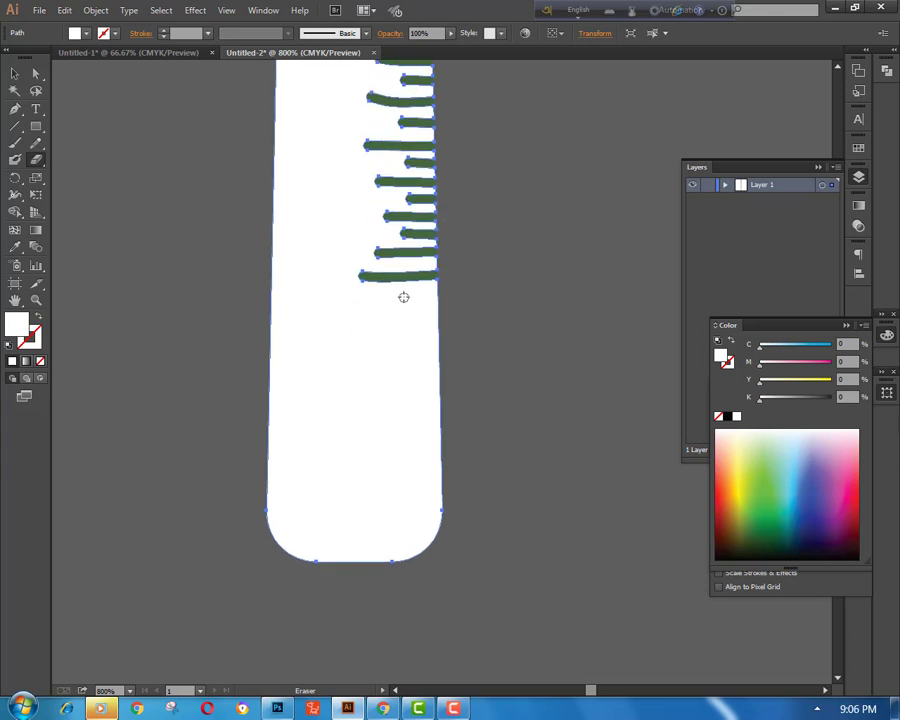
{"action": "left_click_drag", "start_coordinate": [404, 297], "coordinate": [442, 297]}
{"action": "mouse_move", "coordinate": [343, 319]}
{"action": "left_mouse_down"}
{"action": "mouse_move", "coordinate": [448, 326]}
{"action": "mouse_move", "coordinate": [460, 348]}
{"action": "left_mouse_up"}
{"action": "scroll", "coordinate": [450, 340], "scroll_direction": "down", "scroll_amount": 3}
{"action": "left_click_drag", "start_coordinate": [381, 318], "coordinate": [454, 326]}
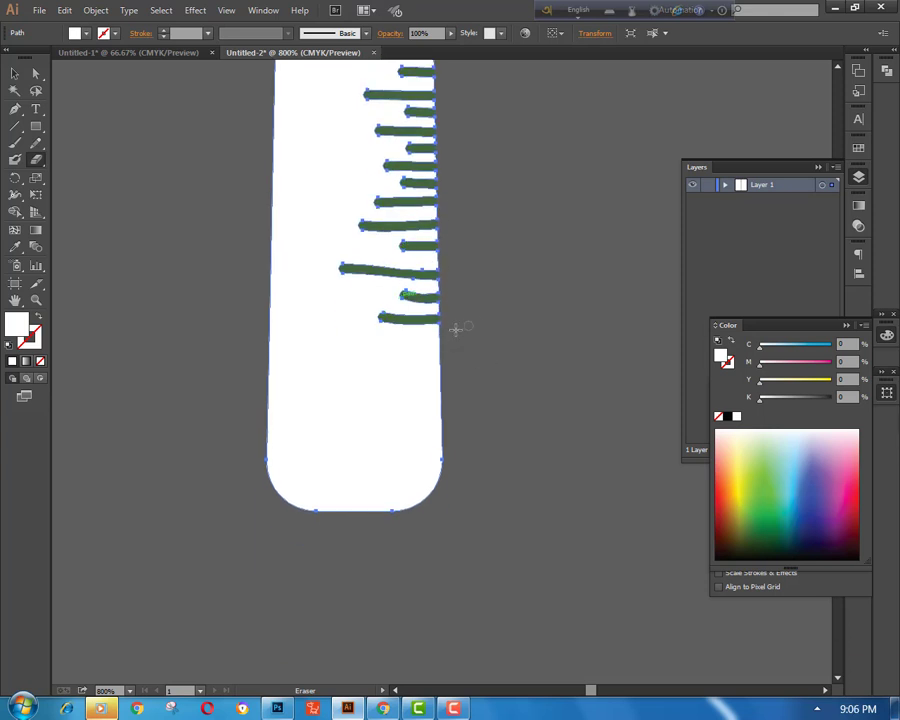
{"action": "left_click_drag", "start_coordinate": [400, 341], "coordinate": [488, 350]}
{"action": "scroll", "coordinate": [440, 330], "scroll_direction": "down", "scroll_amount": 3}
{"action": "left_click_drag", "start_coordinate": [382, 312], "coordinate": [440, 314]}
{"action": "left_click_drag", "start_coordinate": [365, 335], "coordinate": [480, 340]}
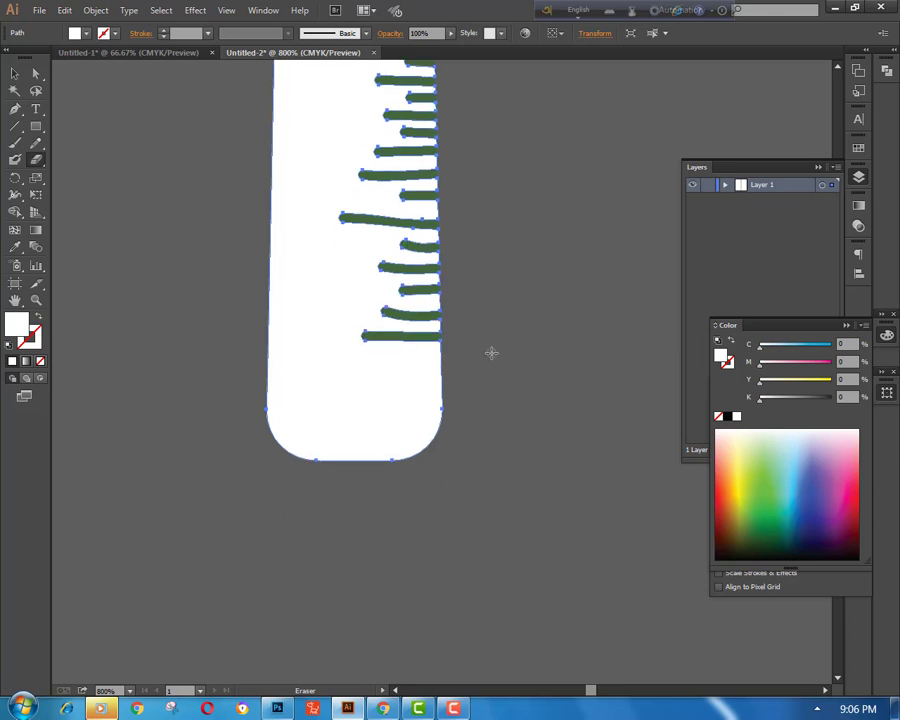
{"action": "scroll", "coordinate": [480, 345], "scroll_direction": "down", "scroll_amount": 2}
{"action": "left_click_drag", "start_coordinate": [410, 324], "coordinate": [456, 328]}
{"action": "left_click_drag", "start_coordinate": [360, 348], "coordinate": [484, 356]}
{"action": "left_click_drag", "start_coordinate": [421, 376], "coordinate": [452, 378]}
{"action": "left_click_drag", "start_coordinate": [386, 392], "coordinate": [470, 416]}
- Examine the whole white shape with its notched right edge at a smaller view scale
{"action": "scroll", "coordinate": [474, 420], "scroll_direction": "up", "scroll_amount": 5}
{"action": "key", "text": "ctrl+minus"}
{"action": "key", "text": "ctrl+minus"}
{"action": "key", "text": "ctrl+minus"}
{"action": "key", "text": "ctrl+minus"}
{"action": "key", "text": "ctrl+minus"}
{"action": "key", "text": "ctrl+minus"}
{"action": "key", "text": "ctrl+minus"}
{"action": "key", "text": "ctrl+minus"}
{"action": "key", "text": "ctrl+plus"}
{"action": "key", "text": "ctrl+plus"}
{"action": "key", "text": "ctrl+plus"}
{"action": "key", "text": "ctrl+plus"}
{"action": "key", "text": "ctrl+plus"}
{"action": "key", "text": "ctrl+plus"}
{"action": "key", "text": "ctrl+plus"}
{"action": "key", "text": "ctrl+plus"}
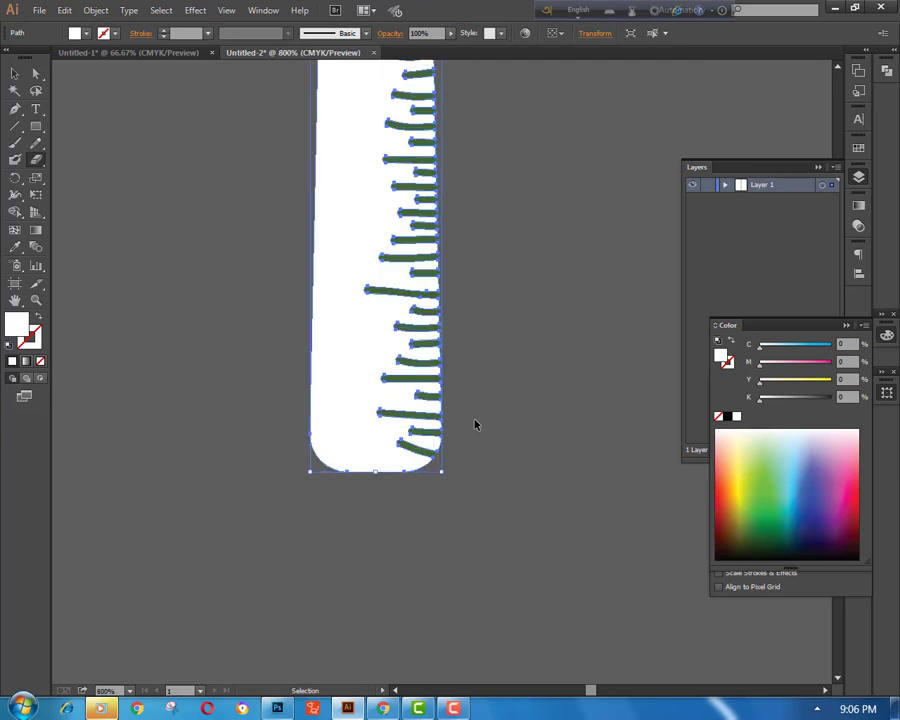
- Erase thin horizontal notches of varying length into the white shape's left edge around its lower end, including the rounded bottom corner
{"action": "mouse_move", "coordinate": [273, 423]}
{"action": "left_mouse_down"}
{"action": "mouse_move", "coordinate": [332, 424]}
{"action": "mouse_move", "coordinate": [268, 396]}
{"action": "mouse_move", "coordinate": [348, 368]}
{"action": "mouse_move", "coordinate": [256, 343]}
{"action": "left_mouse_up"}
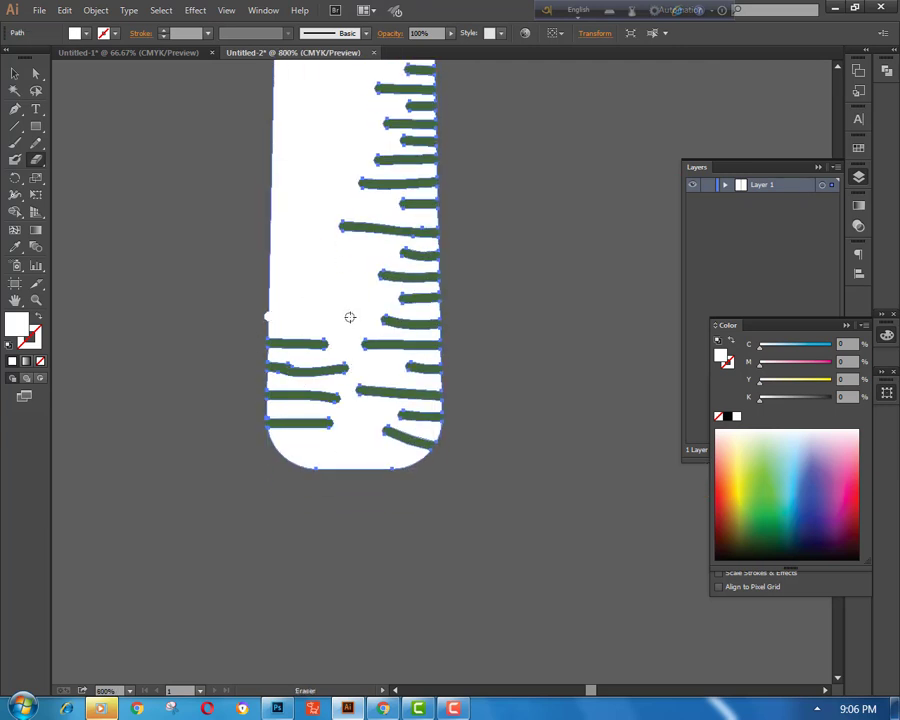
{"action": "left_click_drag", "start_coordinate": [349, 317], "coordinate": [347, 317]}
{"action": "mouse_move", "coordinate": [265, 298]}
{"action": "left_mouse_down"}
{"action": "mouse_move", "coordinate": [332, 292]}
{"action": "mouse_move", "coordinate": [266, 297]}
{"action": "left_mouse_up"}
{"action": "key", "text": "ctrl+z"}
{"action": "left_click_drag", "start_coordinate": [268, 272], "coordinate": [366, 278]}
{"action": "mouse_move", "coordinate": [363, 253]}
{"action": "left_mouse_down"}
{"action": "mouse_move", "coordinate": [270, 252]}
{"action": "mouse_move", "coordinate": [303, 230]}
{"action": "left_mouse_up"}
{"action": "left_click_drag", "start_coordinate": [262, 229], "coordinate": [356, 244]}
{"action": "scroll", "coordinate": [275, 240], "scroll_direction": "up", "scroll_amount": 2}
{"action": "left_click_drag", "start_coordinate": [304, 221], "coordinate": [270, 221]}
{"action": "scroll", "coordinate": [312, 280], "scroll_direction": "up", "scroll_amount": 5}
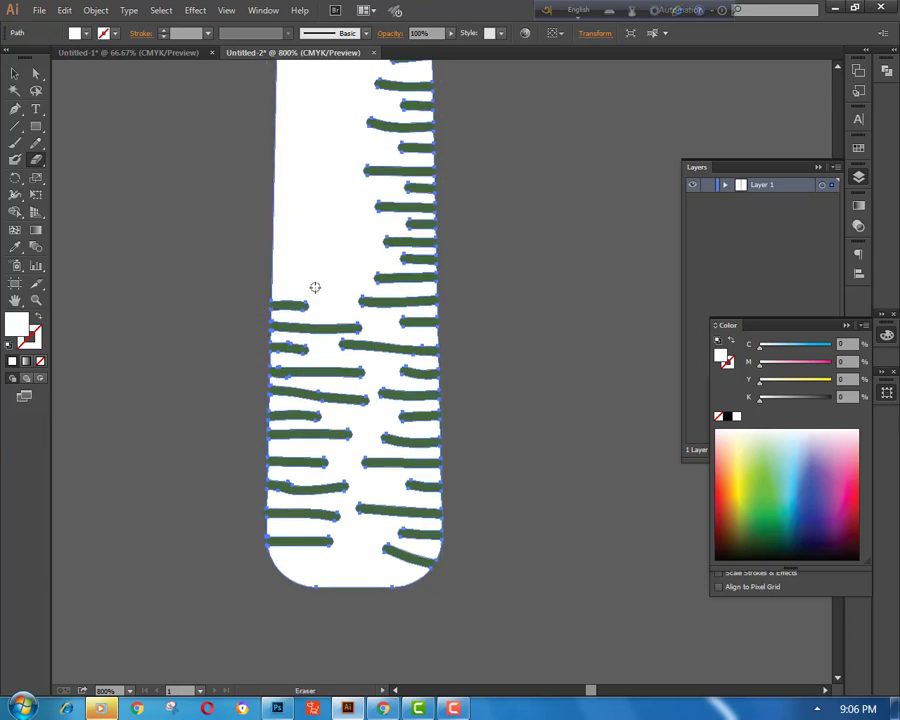
{"action": "scroll", "coordinate": [300, 542], "scroll_direction": "down", "scroll_amount": 1}
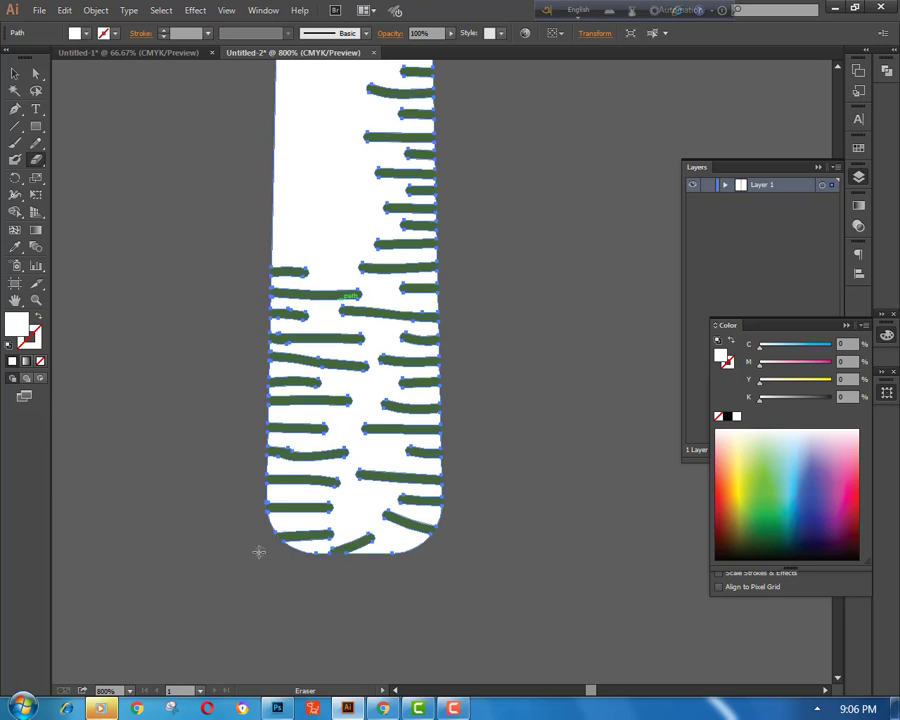
- Erase thin horizontal notches of alternating length along the white shape's left edge, continuing from the lower end up to just below the thick notches
{"action": "scroll", "coordinate": [245, 420], "scroll_direction": "up", "scroll_amount": 4}
{"action": "mouse_move", "coordinate": [270, 387]}
{"action": "left_mouse_down"}
{"action": "mouse_move", "coordinate": [296, 389]}
{"action": "mouse_move", "coordinate": [361, 364]}
{"action": "left_mouse_up"}
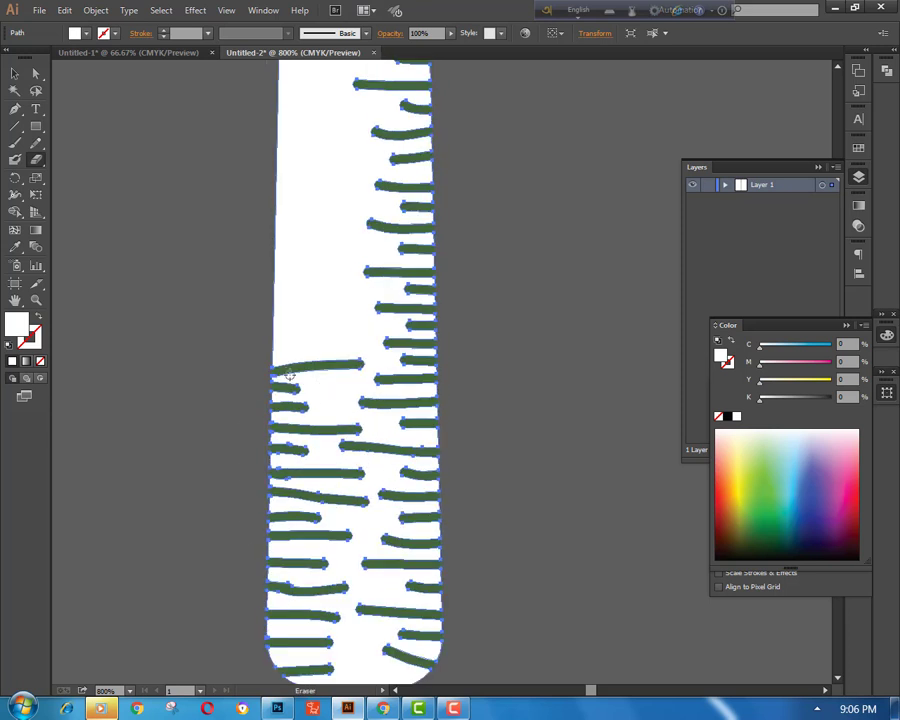
{"action": "key", "text": "ctrl+z"}
{"action": "left_click_drag", "start_coordinate": [276, 365], "coordinate": [331, 368]}
{"action": "mouse_move", "coordinate": [275, 343]}
{"action": "left_mouse_down"}
{"action": "mouse_move", "coordinate": [314, 342]}
{"action": "mouse_move", "coordinate": [352, 320]}
{"action": "left_mouse_up"}
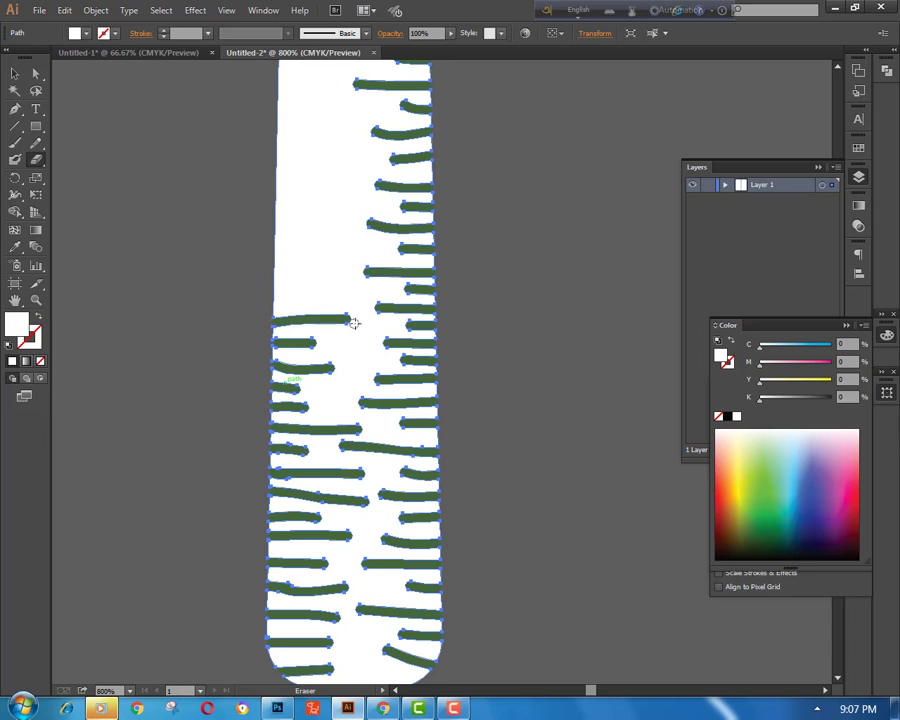
{"action": "left_click_drag", "start_coordinate": [277, 300], "coordinate": [329, 301]}
{"action": "scroll", "coordinate": [296, 329], "scroll_direction": "up", "scroll_amount": 2}
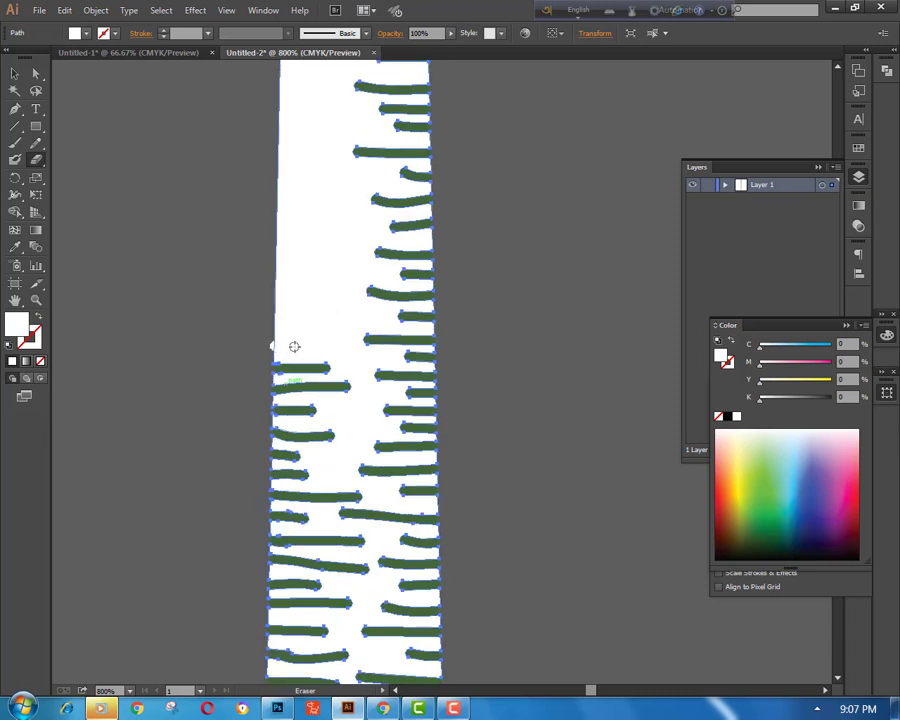
{"action": "left_click_drag", "start_coordinate": [272, 346], "coordinate": [294, 347]}
{"action": "left_click_drag", "start_coordinate": [272, 327], "coordinate": [314, 331]}
{"action": "mouse_move", "coordinate": [265, 304]}
{"action": "left_mouse_down"}
{"action": "mouse_move", "coordinate": [337, 305]}
{"action": "mouse_move", "coordinate": [263, 277]}
{"action": "left_mouse_up"}
{"action": "scroll", "coordinate": [300, 330], "scroll_direction": "up", "scroll_amount": 2}
{"action": "left_click_drag", "start_coordinate": [310, 325], "coordinate": [273, 321]}
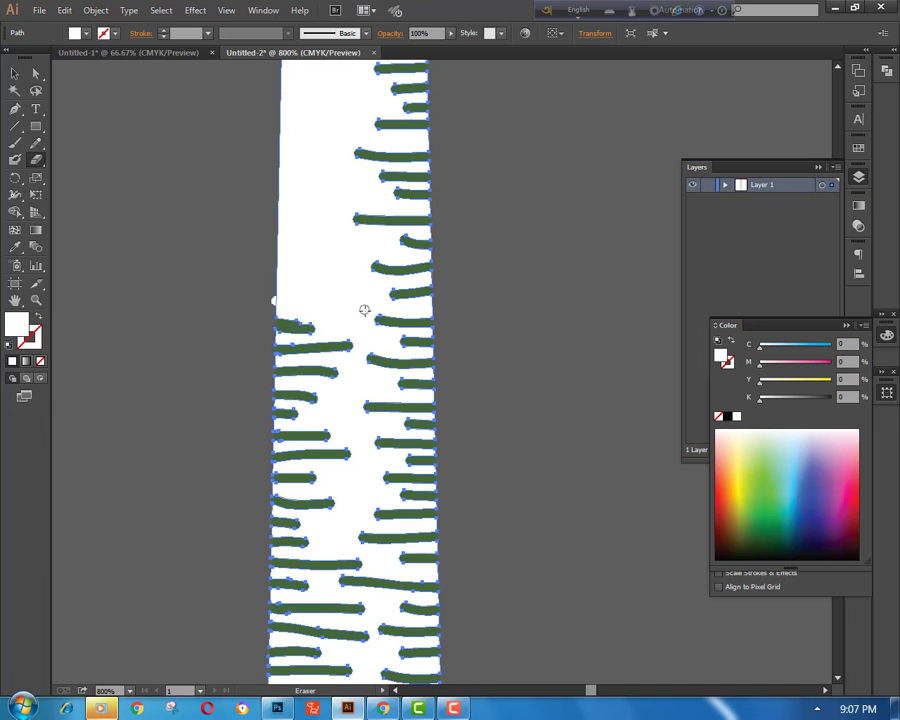
{"action": "left_click_drag", "start_coordinate": [363, 307], "coordinate": [274, 306]}
{"action": "left_click_drag", "start_coordinate": [351, 287], "coordinate": [276, 287]}
{"action": "scroll", "coordinate": [331, 307], "scroll_direction": "up", "scroll_amount": 2}
{"action": "left_click_drag", "start_coordinate": [329, 331], "coordinate": [275, 329]}
{"action": "left_click_drag", "start_coordinate": [275, 309], "coordinate": [356, 305]}
{"action": "left_click_drag", "start_coordinate": [277, 286], "coordinate": [329, 287]}
{"action": "left_click_drag", "start_coordinate": [319, 266], "coordinate": [276, 265]}
{"action": "scroll", "coordinate": [291, 297], "scroll_direction": "up", "scroll_amount": 2}
{"action": "left_click_drag", "start_coordinate": [365, 311], "coordinate": [279, 309]}
{"action": "left_click_drag", "start_coordinate": [316, 288], "coordinate": [282, 290]}
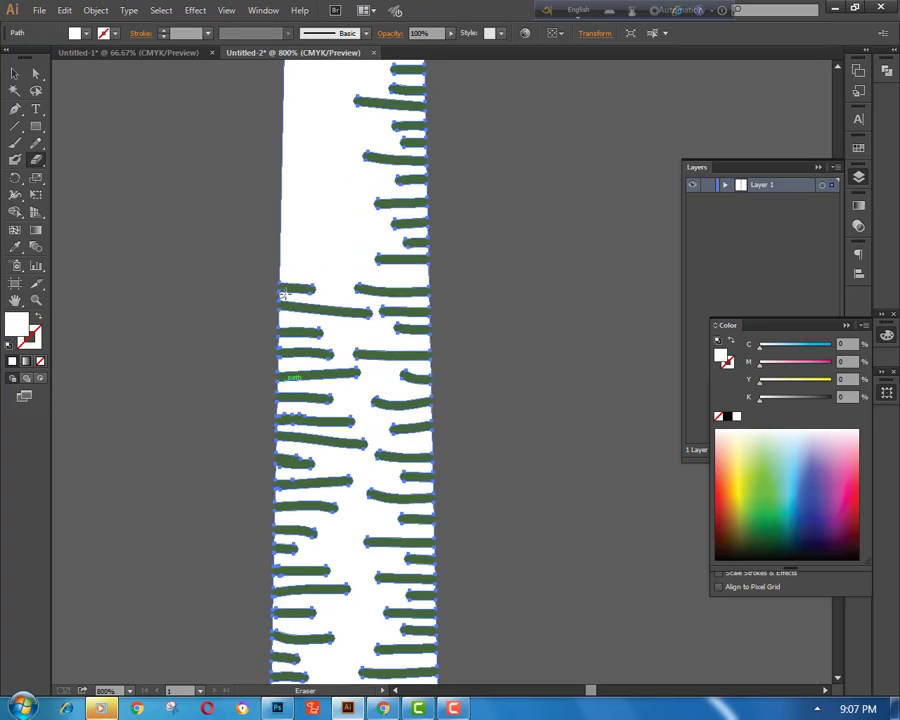
{"action": "left_click_drag", "start_coordinate": [348, 271], "coordinate": [349, 271]}
{"action": "scroll", "coordinate": [357, 282], "scroll_direction": "up", "scroll_amount": 2}
{"action": "left_click_drag", "start_coordinate": [307, 315], "coordinate": [281, 315]}
{"action": "left_click_drag", "start_coordinate": [281, 296], "coordinate": [359, 297]}
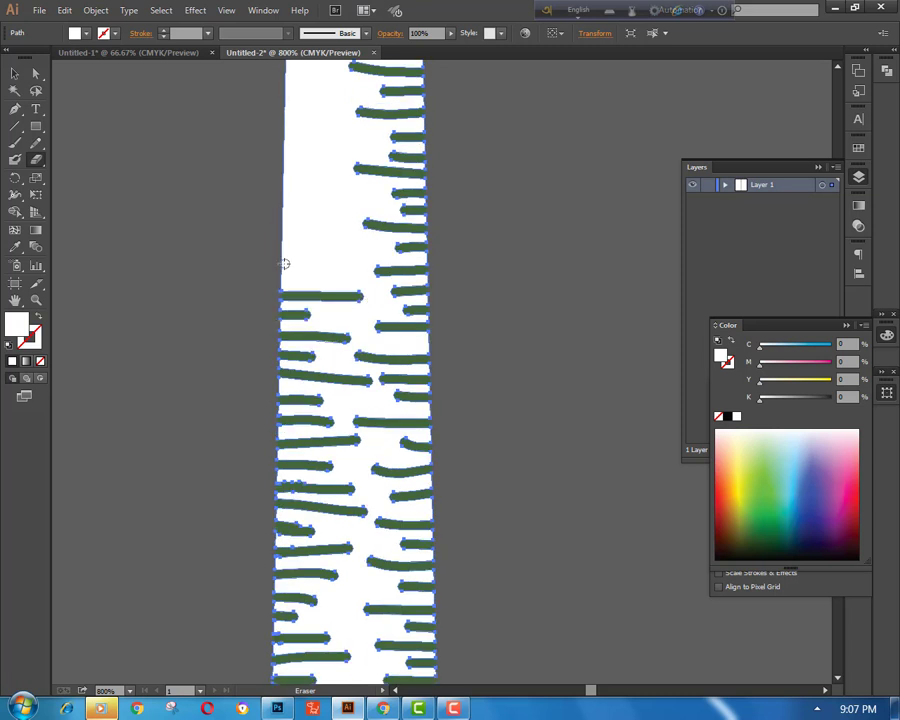
{"action": "mouse_move", "coordinate": [284, 267]}
{"action": "left_mouse_down"}
{"action": "mouse_move", "coordinate": [317, 276]}
{"action": "mouse_move", "coordinate": [281, 254]}
{"action": "mouse_move", "coordinate": [366, 271]}
{"action": "mouse_move", "coordinate": [315, 255]}
{"action": "mouse_move", "coordinate": [318, 244]}
{"action": "left_mouse_up"}
{"action": "scroll", "coordinate": [287, 254], "scroll_direction": "up", "scroll_amount": 1}
{"action": "scroll", "coordinate": [319, 270], "scroll_direction": "up", "scroll_amount": 2}
{"action": "left_click_drag", "start_coordinate": [352, 291], "coordinate": [282, 291]}
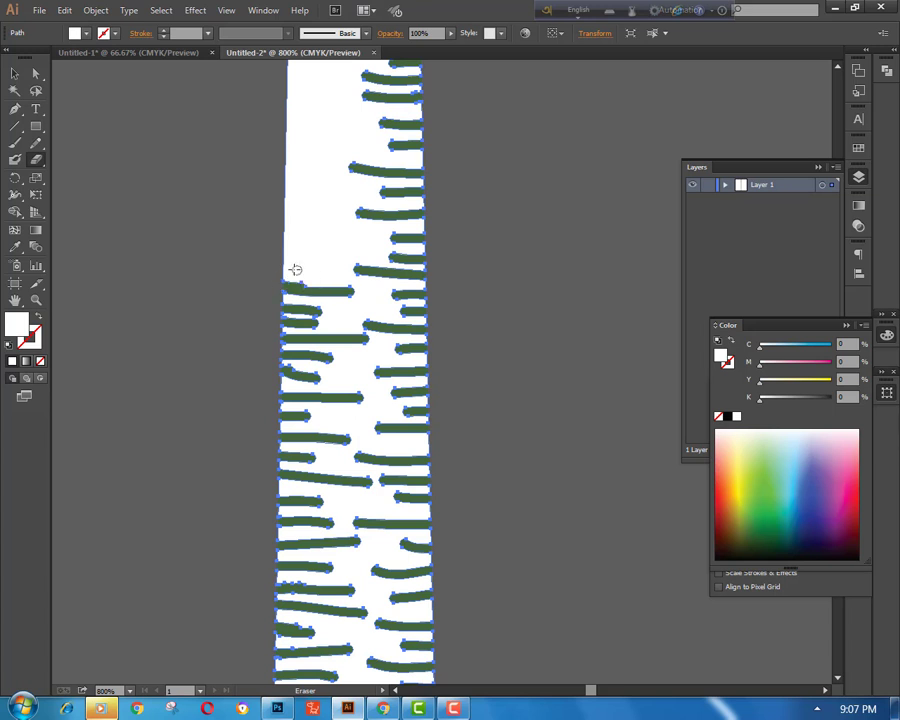
{"action": "mouse_move", "coordinate": [342, 265]}
{"action": "left_mouse_down"}
{"action": "mouse_move", "coordinate": [279, 263]}
{"action": "mouse_move", "coordinate": [279, 243]}
{"action": "left_mouse_up"}
{"action": "scroll", "coordinate": [293, 262], "scroll_direction": "up", "scroll_amount": 4}
{"action": "left_click_drag", "start_coordinate": [330, 306], "coordinate": [269, 304]}
{"action": "mouse_move", "coordinate": [348, 279]}
{"action": "left_mouse_down"}
{"action": "mouse_move", "coordinate": [270, 275]}
{"action": "mouse_move", "coordinate": [366, 236]}
{"action": "left_mouse_up"}
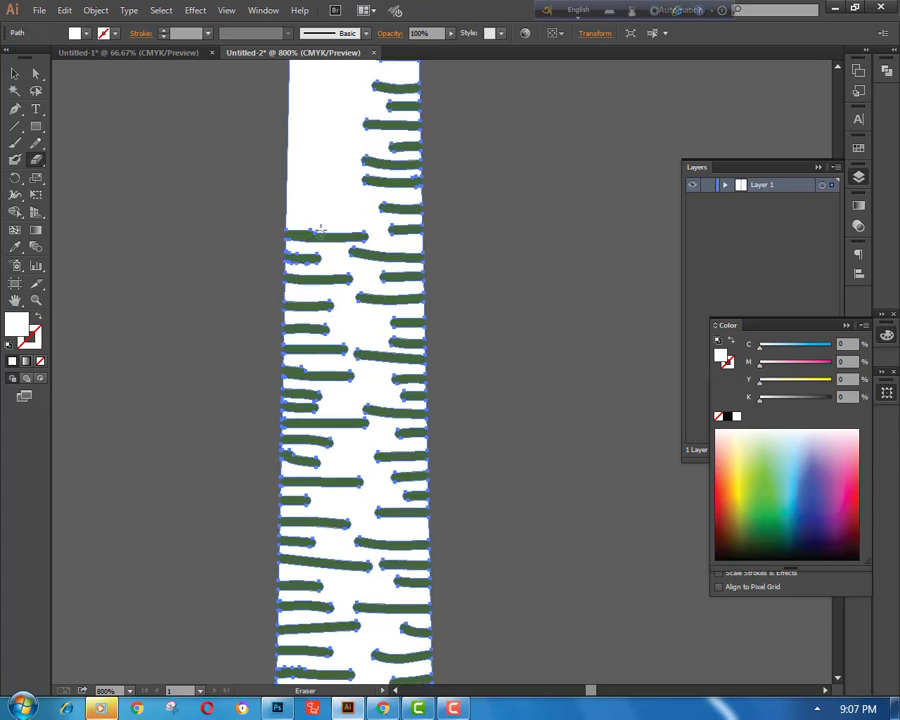
{"action": "left_click_drag", "start_coordinate": [287, 206], "coordinate": [328, 206]}
{"action": "scroll", "coordinate": [306, 236], "scroll_direction": "up", "scroll_amount": 4}
{"action": "left_click_drag", "start_coordinate": [287, 260], "coordinate": [357, 258]}
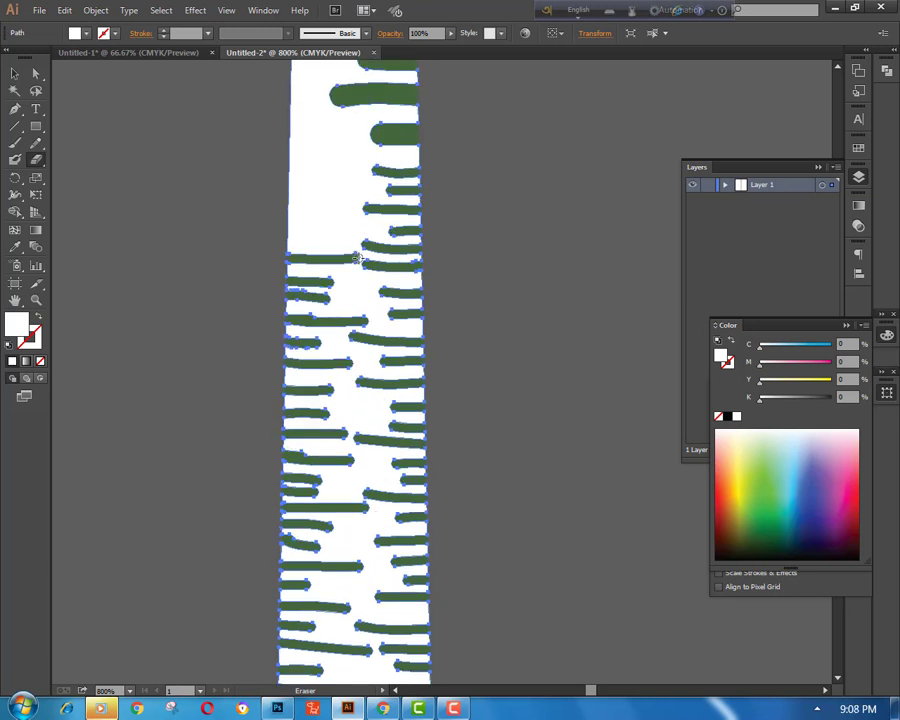
{"action": "left_click_drag", "start_coordinate": [287, 237], "coordinate": [335, 238]}
{"action": "mouse_move", "coordinate": [283, 214]}
{"action": "left_mouse_down"}
{"action": "mouse_move", "coordinate": [338, 214]}
{"action": "mouse_move", "coordinate": [338, 193]}
{"action": "left_mouse_up"}
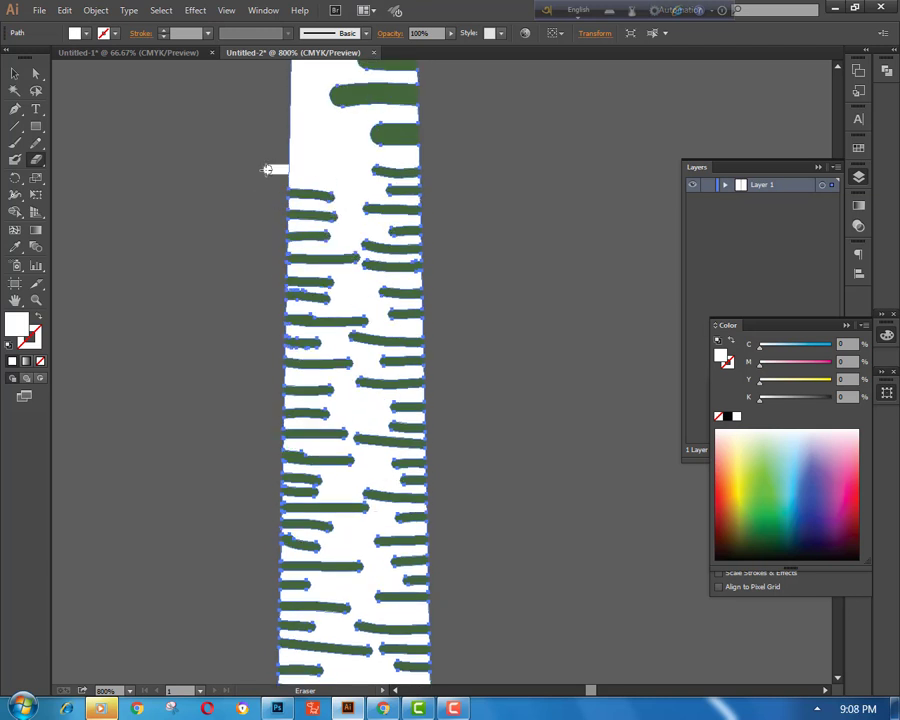
- Erase widely spaced thin horizontal notches into the white shape's left edge, opposite the five thick notches
{"action": "left_click_drag", "start_coordinate": [271, 170], "coordinate": [357, 170]}
{"action": "scroll", "coordinate": [358, 238], "scroll_direction": "up", "scroll_amount": 4}
{"action": "left_click_drag", "start_coordinate": [285, 232], "coordinate": [360, 234]}
{"action": "mouse_move", "coordinate": [285, 206]}
{"action": "left_mouse_down"}
{"action": "mouse_move", "coordinate": [316, 206]}
{"action": "mouse_move", "coordinate": [318, 181]}
{"action": "mouse_move", "coordinate": [345, 157]}
{"action": "mouse_move", "coordinate": [327, 194]}
{"action": "left_mouse_up"}
{"action": "scroll", "coordinate": [335, 170], "scroll_direction": "up", "scroll_amount": 4}
{"action": "left_click_drag", "start_coordinate": [286, 162], "coordinate": [324, 160]}
{"action": "left_click_drag", "start_coordinate": [287, 132], "coordinate": [341, 137]}
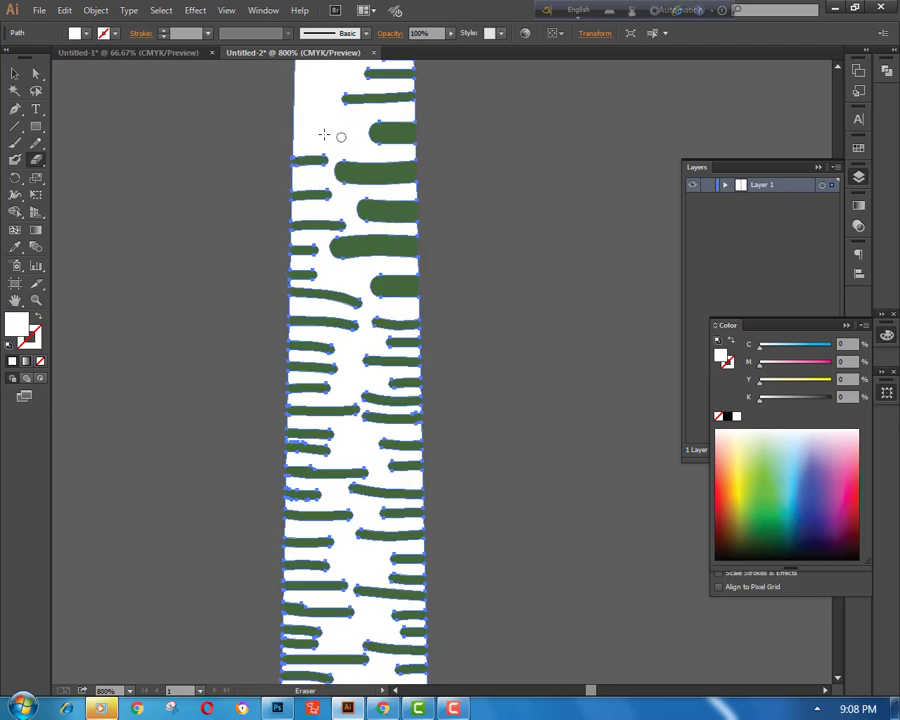
- Erase thin horizontal notches of alternating length along the white shape's left edge, from above the thick notches to the rounded top
{"action": "scroll", "coordinate": [320, 155], "scroll_direction": "up", "scroll_amount": 6}
{"action": "left_click_drag", "start_coordinate": [288, 201], "coordinate": [322, 201]}
{"action": "left_click_drag", "start_coordinate": [285, 164], "coordinate": [337, 167]}
{"action": "scroll", "coordinate": [327, 185], "scroll_direction": "up", "scroll_amount": 5}
{"action": "left_click_drag", "start_coordinate": [289, 230], "coordinate": [347, 229]}
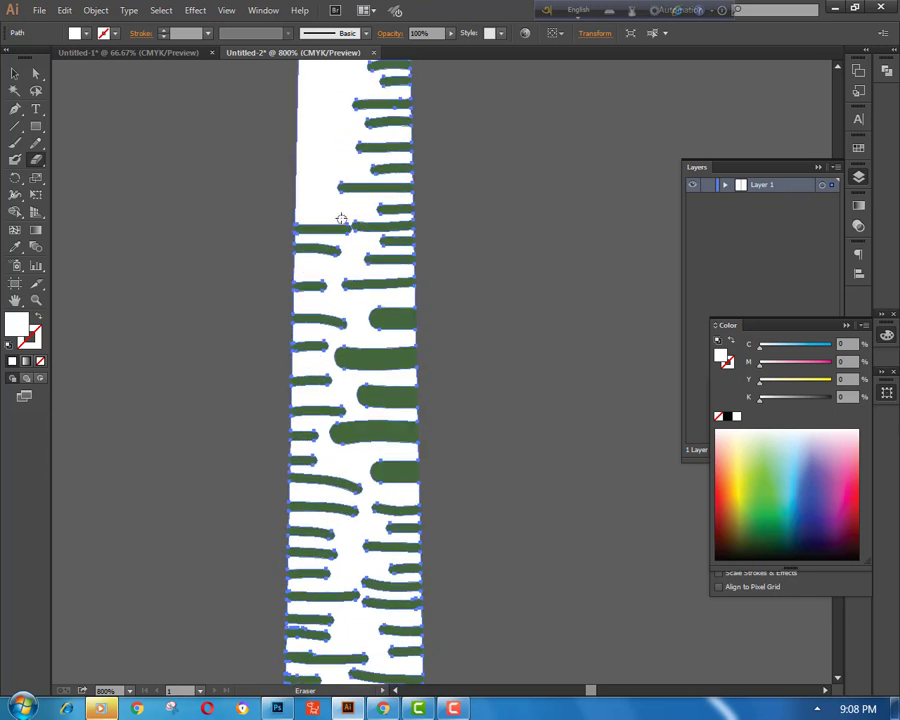
{"action": "mouse_move", "coordinate": [289, 208]}
{"action": "left_mouse_down"}
{"action": "mouse_move", "coordinate": [341, 215]}
{"action": "mouse_move", "coordinate": [285, 186]}
{"action": "left_mouse_up"}
{"action": "scroll", "coordinate": [335, 184], "scroll_direction": "up", "scroll_amount": 3}
{"action": "mouse_move", "coordinate": [335, 169]}
{"action": "left_mouse_down"}
{"action": "mouse_move", "coordinate": [272, 166]}
{"action": "mouse_move", "coordinate": [288, 184]}
{"action": "mouse_move", "coordinate": [288, 154]}
{"action": "left_mouse_up"}
{"action": "left_click_drag", "start_coordinate": [349, 133], "coordinate": [283, 134]}
{"action": "scroll", "coordinate": [325, 210], "scroll_direction": "up", "scroll_amount": 5}
{"action": "left_click_drag", "start_coordinate": [334, 181], "coordinate": [292, 178]}
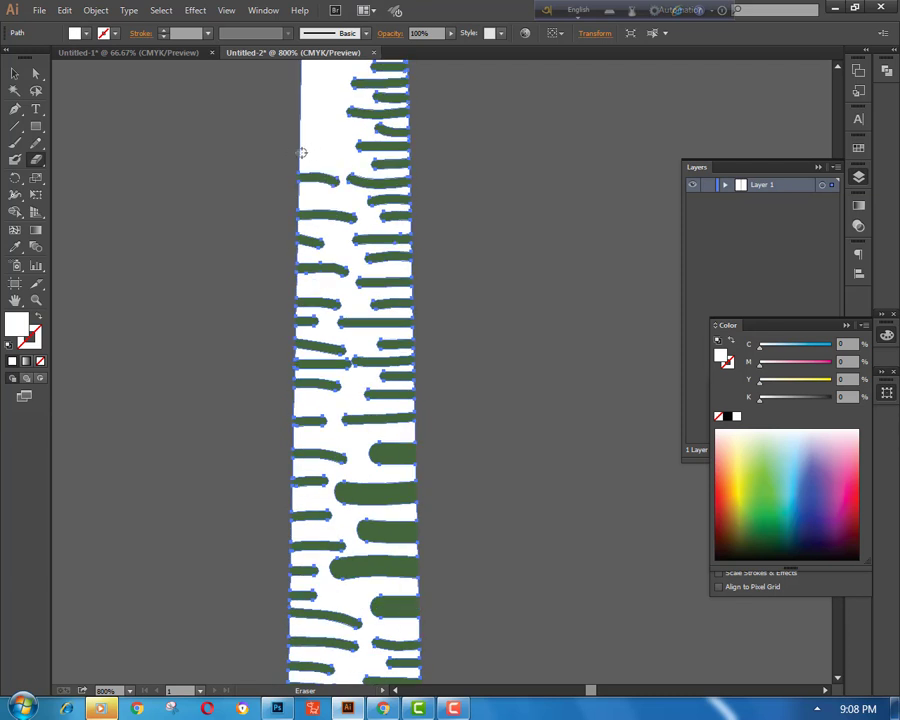
{"action": "scroll", "coordinate": [339, 205], "scroll_direction": "up", "scroll_amount": 3}
{"action": "scroll", "coordinate": [333, 185], "scroll_direction": "up", "scroll_amount": 2}
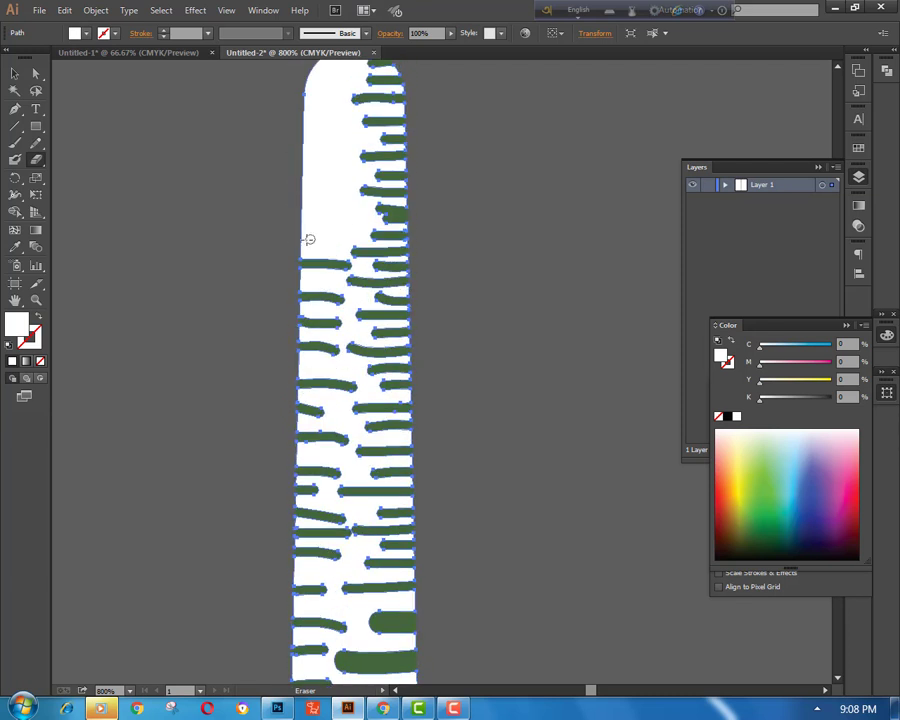
{"action": "left_click_drag", "start_coordinate": [308, 240], "coordinate": [290, 236]}
{"action": "mouse_move", "coordinate": [350, 221]}
{"action": "left_mouse_down"}
{"action": "mouse_move", "coordinate": [289, 212]}
{"action": "mouse_move", "coordinate": [286, 222]}
{"action": "left_mouse_up"}
{"action": "scroll", "coordinate": [345, 201], "scroll_direction": "up", "scroll_amount": 2}
{"action": "left_click_drag", "start_coordinate": [324, 203], "coordinate": [290, 202]}
{"action": "left_click_drag", "start_coordinate": [344, 181], "coordinate": [290, 181]}
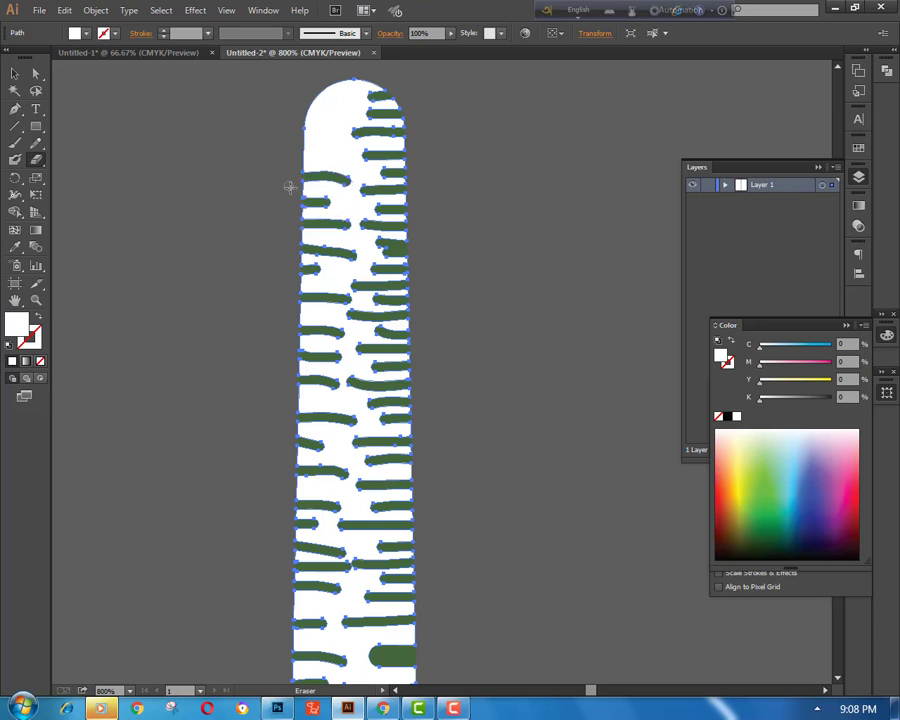
{"action": "scroll", "coordinate": [290, 187], "scroll_direction": "up", "scroll_amount": 4}
{"action": "mouse_move", "coordinate": [352, 214]}
{"action": "left_mouse_down"}
{"action": "mouse_move", "coordinate": [287, 203]}
{"action": "mouse_move", "coordinate": [344, 180]}
{"action": "mouse_move", "coordinate": [312, 162]}
{"action": "left_mouse_up"}
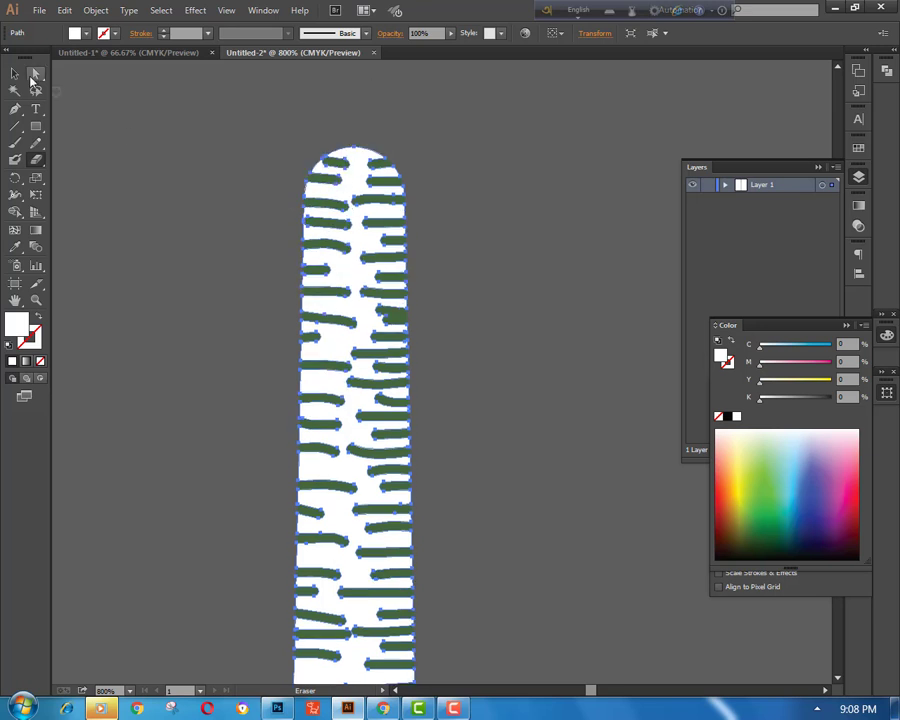
- Deselect the white shape and examine the notches along both of its edges at smaller view scales
{"action": "left_click", "coordinate": [15, 75]}
{"action": "left_click", "coordinate": [154, 188]}
{"action": "key", "text": "ctrl+minus"}
{"action": "key", "text": "ctrl+minus"}
{"action": "key", "text": "ctrl+minus"}
{"action": "key", "text": "ctrl+minus"}
{"action": "key", "text": "ctrl+minus"}
{"action": "key", "text": "ctrl+plus"}
{"action": "key", "text": "ctrl+plus"}
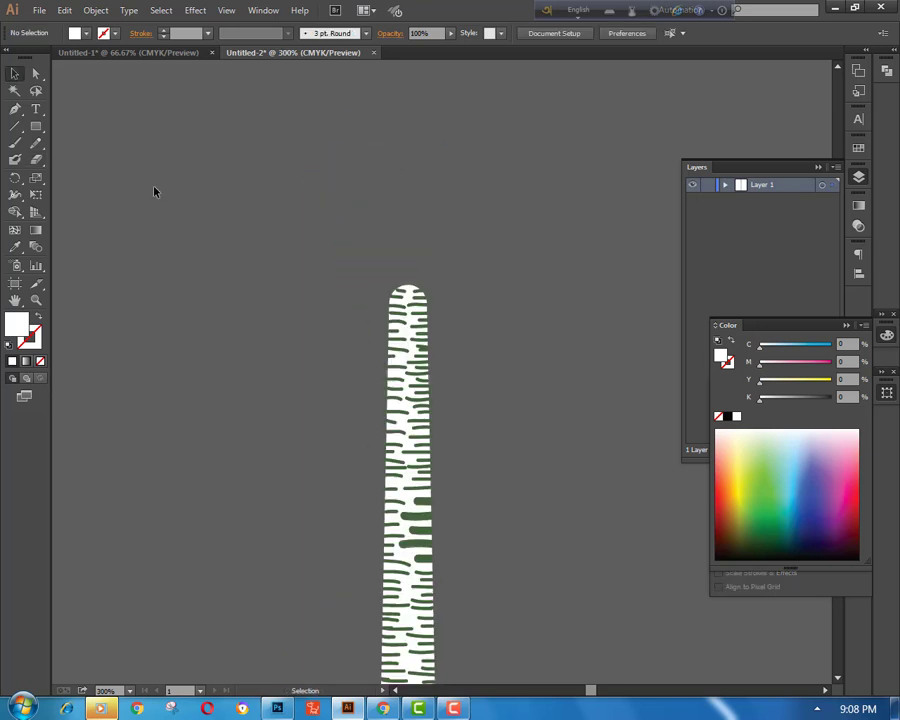
{"action": "scroll", "coordinate": [476, 425], "scroll_direction": "down", "scroll_amount": 5}
{"action": "key", "text": "ctrl+plus"}
{"action": "scroll", "coordinate": [464, 410], "scroll_direction": "down", "scroll_amount": 3}
- Recolor the green copy behind the white shape to a bright green of C 71.89, M 0, Y 100, K 0
{"action": "left_click", "coordinate": [420, 320]}
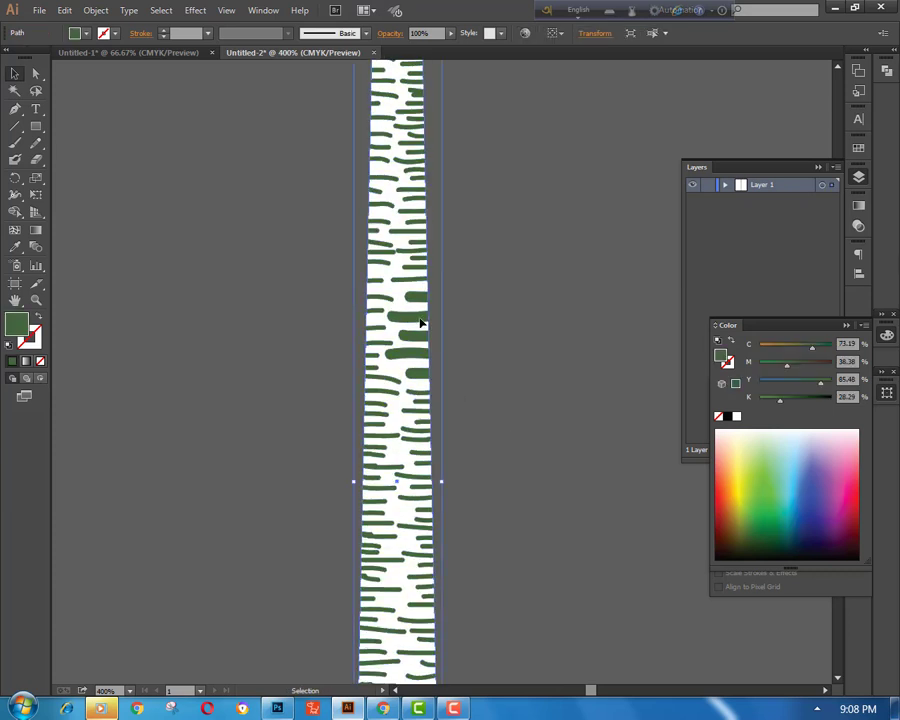
{"action": "double_click", "coordinate": [14, 333]}
{"action": "left_click_drag", "start_coordinate": [514, 383], "coordinate": [524, 328]}
{"action": "left_click", "coordinate": [536, 356]}
{"action": "left_click", "coordinate": [523, 385]}
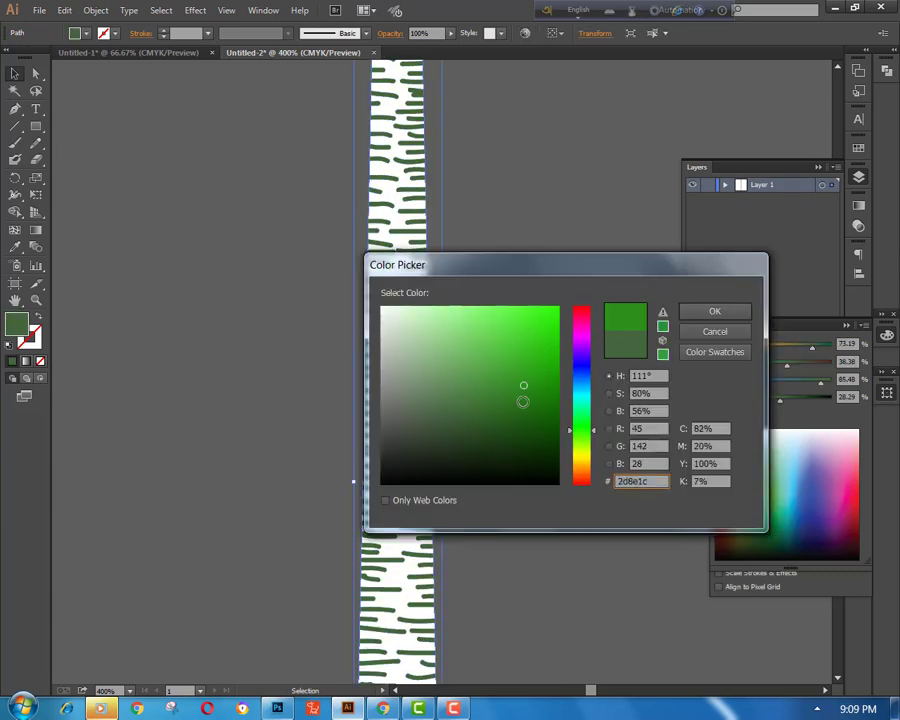
{"action": "left_click", "coordinate": [532, 408]}
{"action": "left_click", "coordinate": [538, 344]}
{"action": "left_click", "coordinate": [732, 309]}
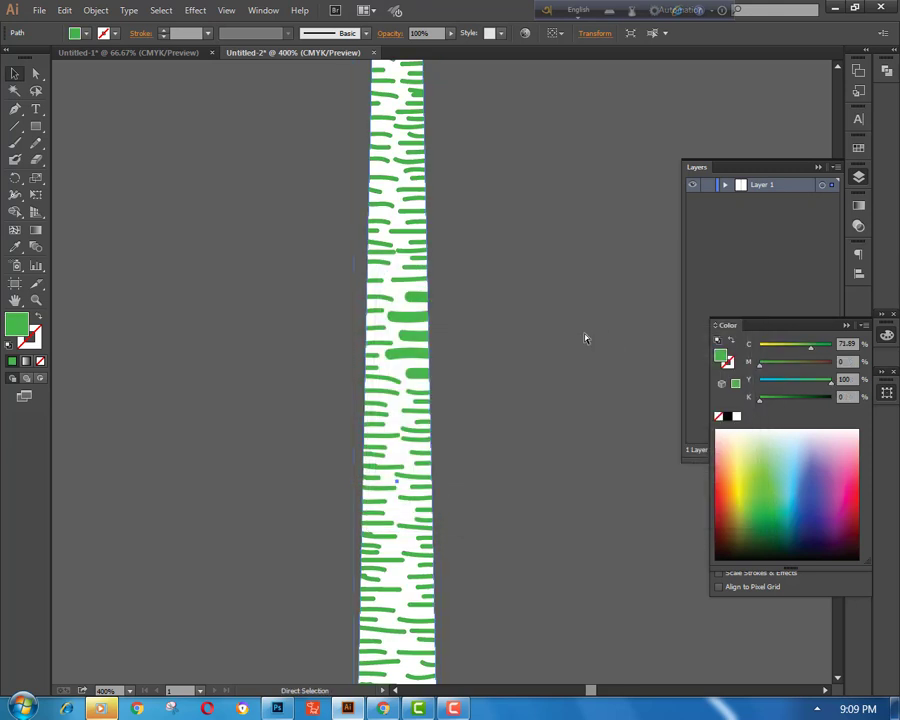
- Deselect the recolored copy and examine how the bright green notches look on the whole trunk
{"action": "left_click", "coordinate": [585, 338]}
{"action": "key", "text": "ctrl+minus"}
{"action": "key", "text": "ctrl+minus"}
{"action": "key", "text": "ctrl+minus"}
{"action": "key", "text": "ctrl+plus"}
{"action": "scroll", "coordinate": [402, 266], "scroll_direction": "down", "scroll_amount": 2}
{"action": "scroll", "coordinate": [361, 198], "scroll_direction": "up", "scroll_amount": 1}
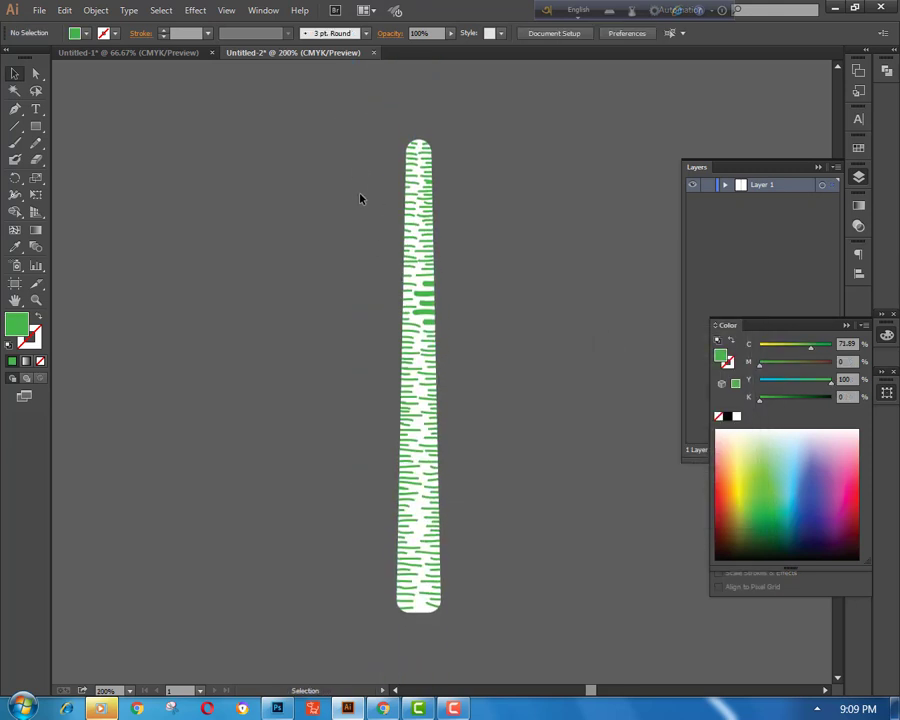
{"action": "key", "text": "ctrl+plus"}
{"action": "key", "text": "ctrl+minus"}
{"action": "key", "text": "ctrl+minus"}
{"action": "key", "text": "ctrl+minus"}
{"action": "key", "text": "ctrl+plus"}
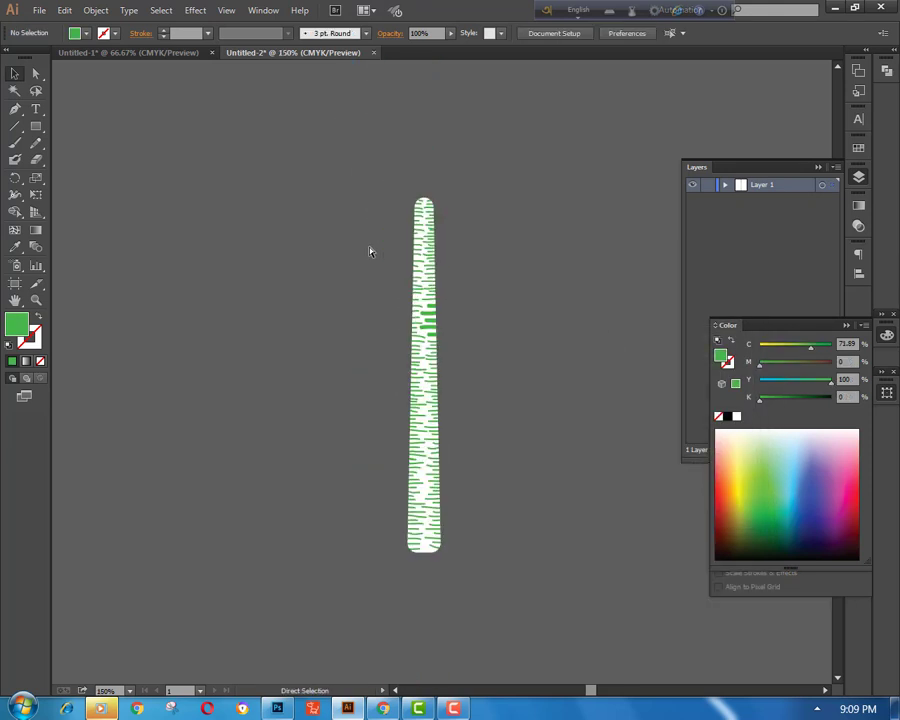
{"action": "key", "text": "ctrl+plus"}
{"action": "key", "text": "ctrl+plus"}
- Change the green copy's fill to a deeper green of C 80.31, M 13.67, Y 100, K 2.35, and deselect it
{"action": "left_click", "coordinate": [427, 254]}
{"action": "double_click", "coordinate": [19, 325]}
{"action": "left_click_drag", "start_coordinate": [482, 363], "coordinate": [462, 372]}
{"action": "left_click_drag", "start_coordinate": [691, 268], "coordinate": [565, 261]}
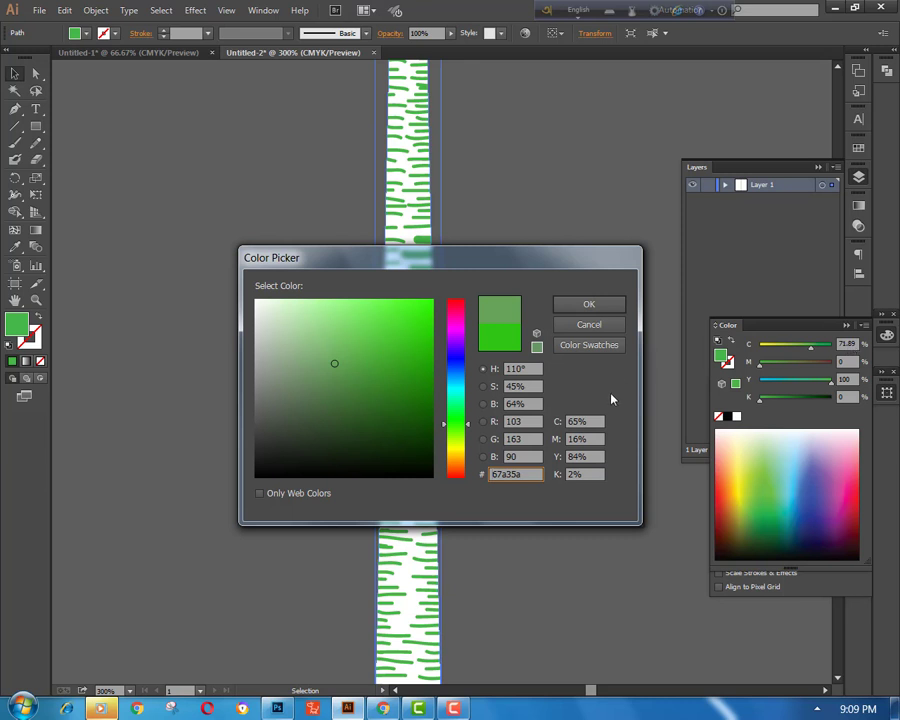
{"action": "left_click_drag", "start_coordinate": [372, 368], "coordinate": [407, 369]}
{"action": "left_click", "coordinate": [576, 306]}
{"action": "left_click", "coordinate": [576, 306]}
- Group the white shape with its green copy and scale the group down proportionally about its centre to roughly 55 percent
{"action": "key", "text": "ctrl+minus"}
{"action": "key", "text": "ctrl+minus"}
{"action": "key", "text": "ctrl+minus"}
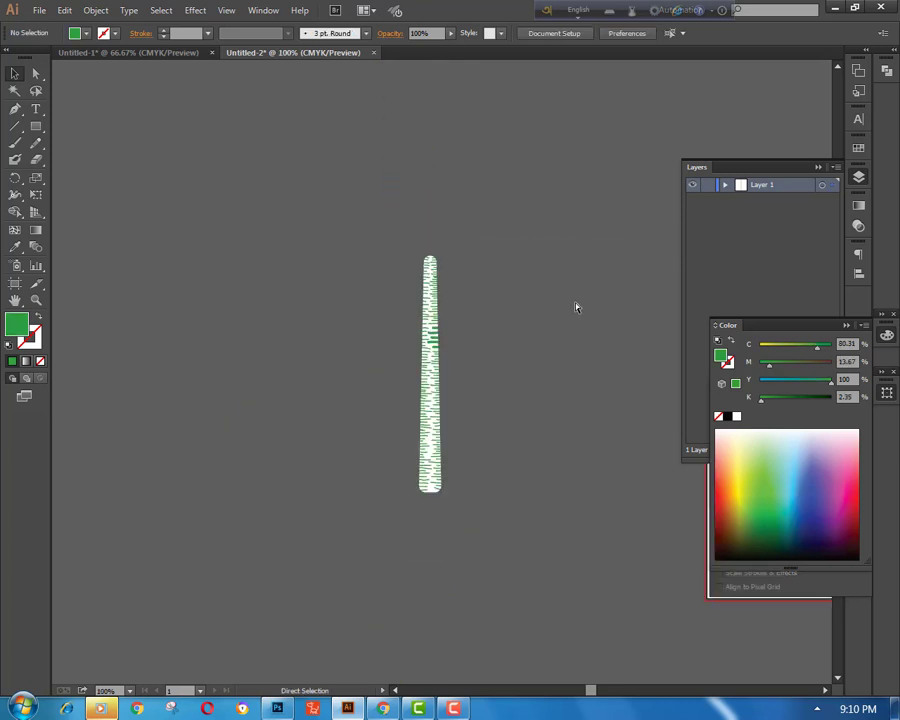
{"action": "key", "text": "ctrl+plus"}
{"action": "scroll", "coordinate": [479, 300], "scroll_direction": "down", "scroll_amount": 4}
{"action": "scroll", "coordinate": [466, 370], "scroll_direction": "up", "scroll_amount": 6}
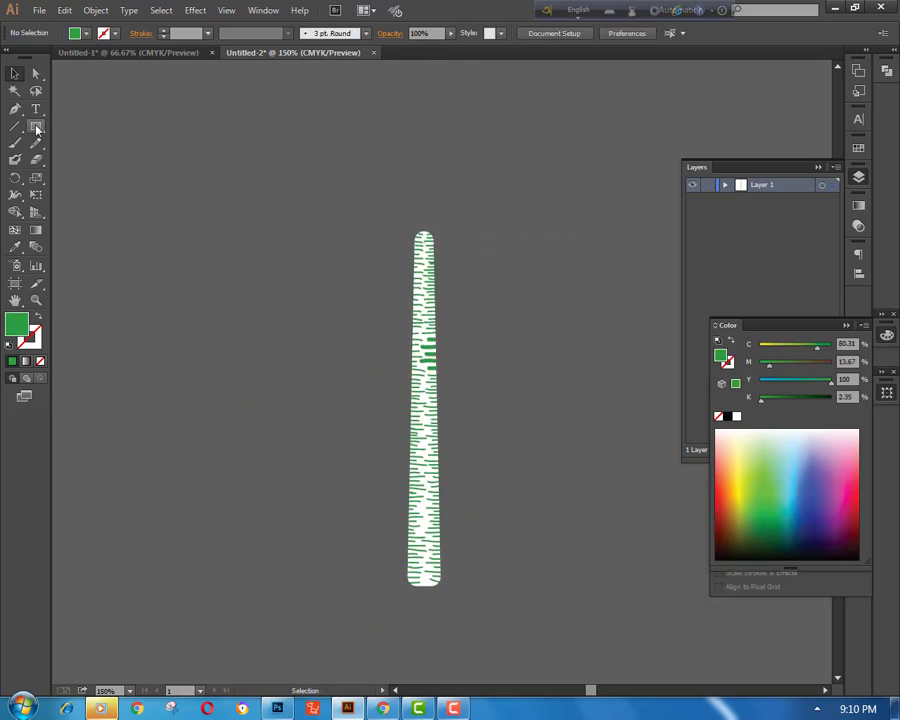
{"action": "left_click", "coordinate": [15, 74]}
{"action": "left_click_drag", "start_coordinate": [368, 192], "coordinate": [520, 278]}
{"action": "right_click", "coordinate": [520, 278]}
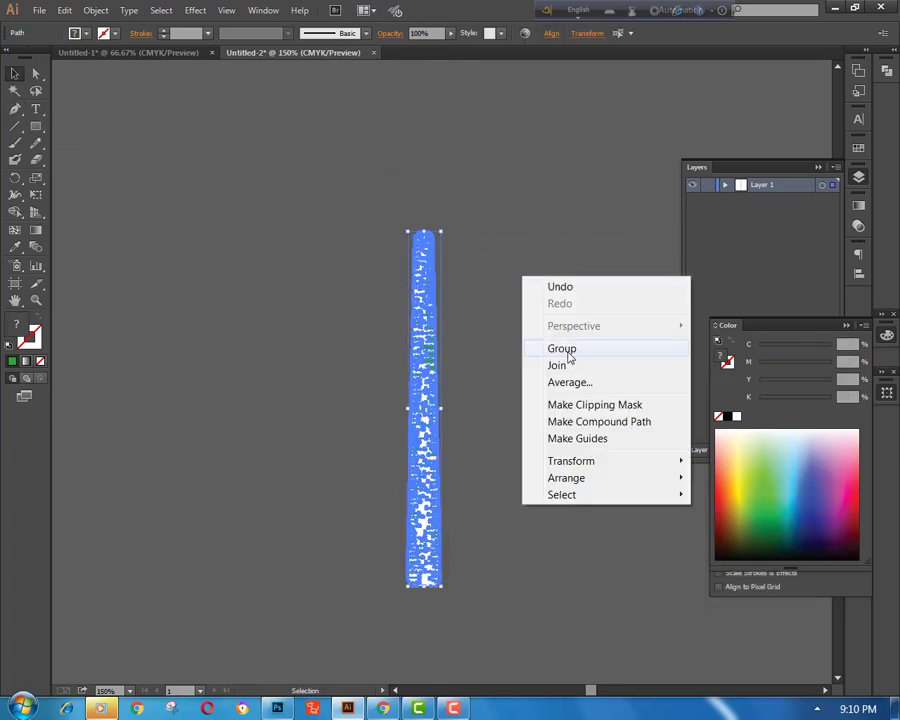
{"action": "left_click", "coordinate": [562, 348]}
{"action": "mouse_move", "coordinate": [432, 236]}
{"action": "left_mouse_down"}
{"action": "mouse_move", "coordinate": [420, 244]}
{"action": "mouse_move", "coordinate": [432, 244]}
{"action": "left_mouse_up"}
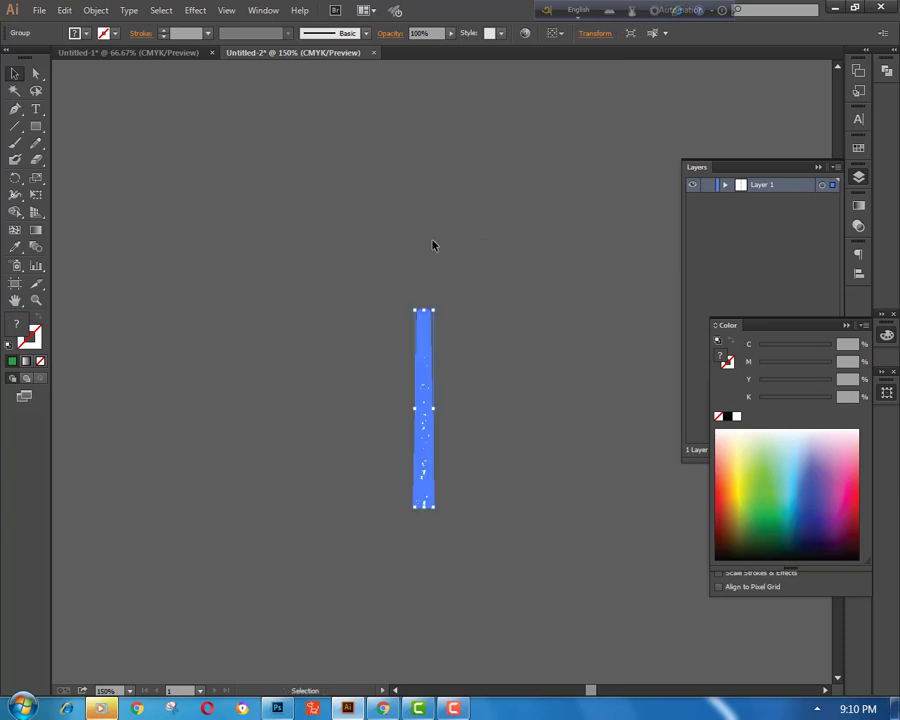
- Ungroup the scaled-down trunk and clear the selection
{"action": "left_click", "coordinate": [486, 297]}
{"action": "key", "text": "ctrl+plus"}
{"action": "key", "text": "ctrl+plus"}
{"action": "scroll", "coordinate": [412, 302], "scroll_direction": "down", "scroll_amount": 6}
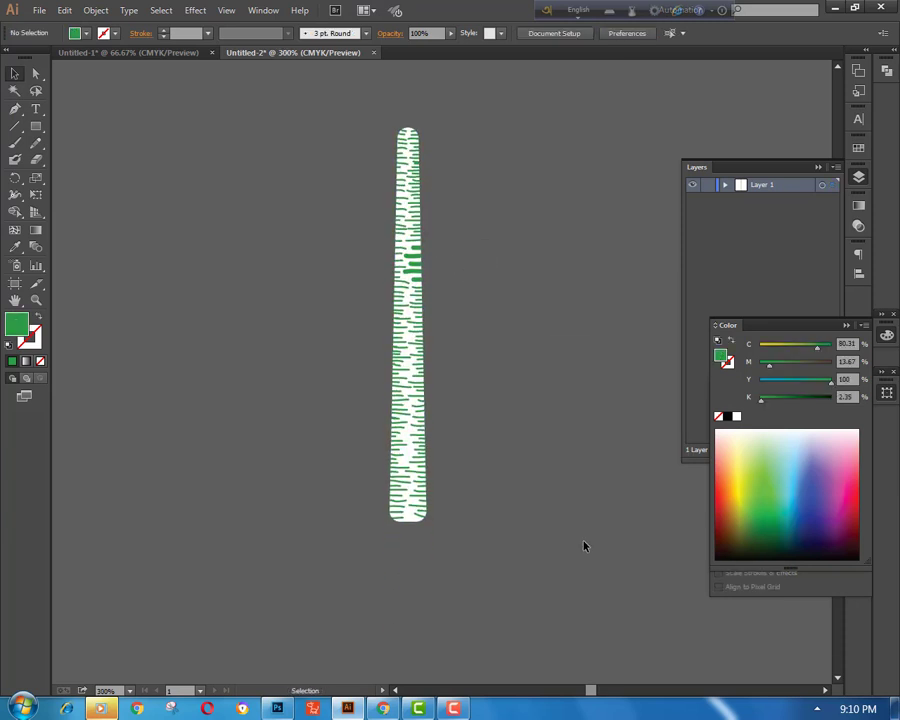
{"action": "key", "text": "ctrl+plus"}
{"action": "key", "text": "ctrl+plus"}
{"action": "key", "text": "ctrl+plus"}
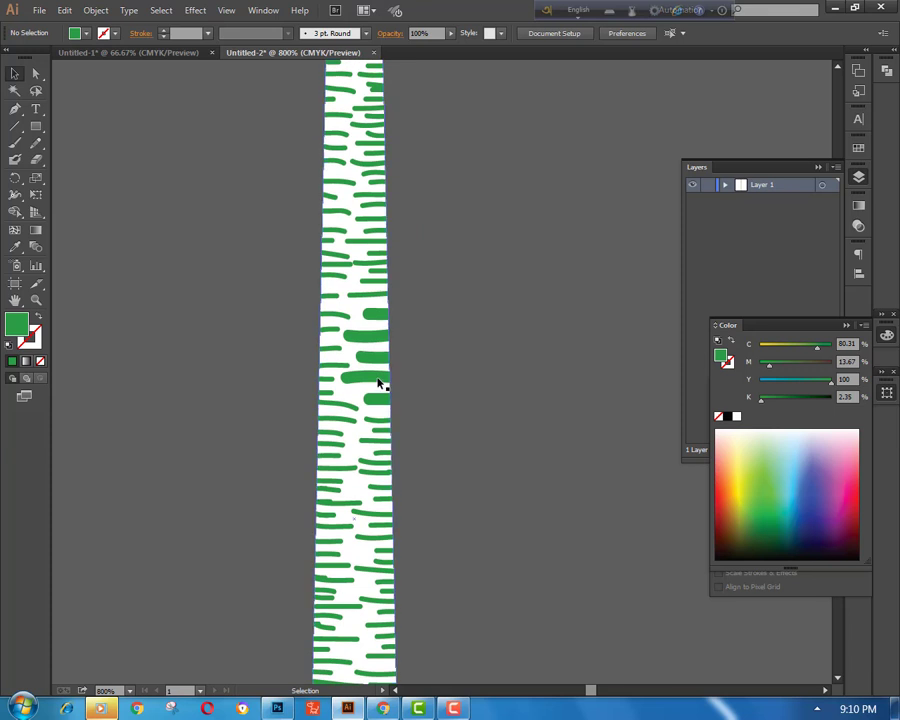
{"action": "left_click", "coordinate": [378, 383]}
{"action": "right_click", "coordinate": [452, 370]}
{"action": "left_click", "coordinate": [462, 374]}
- Try to erase a short strip at the trunk's right edge between the second and third wide notches
{"action": "left_click", "coordinate": [37, 160]}
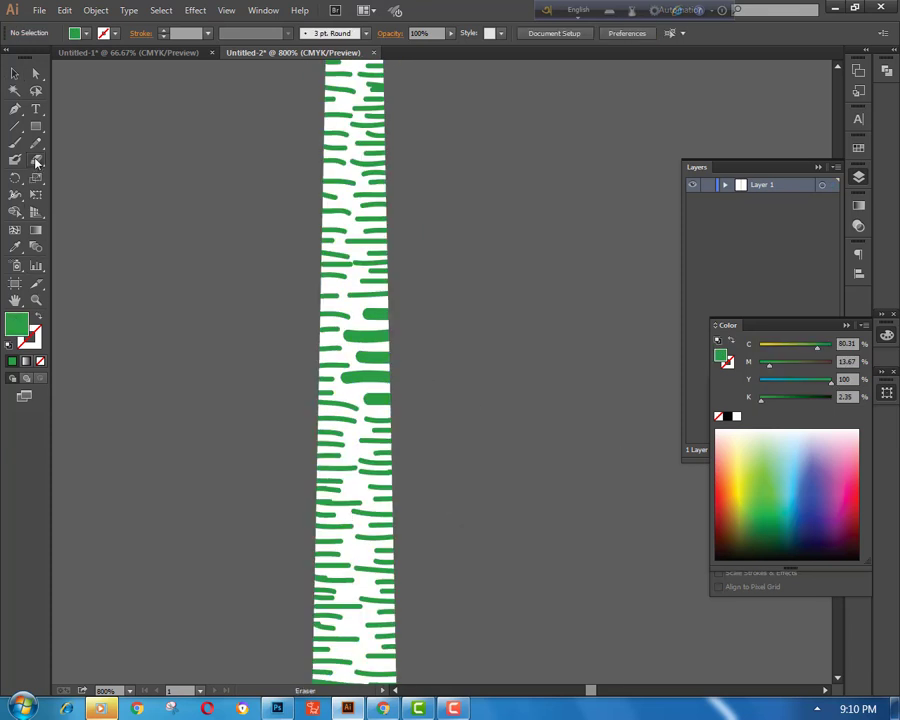
{"action": "left_click_drag", "start_coordinate": [394, 345], "coordinate": [357, 346]}
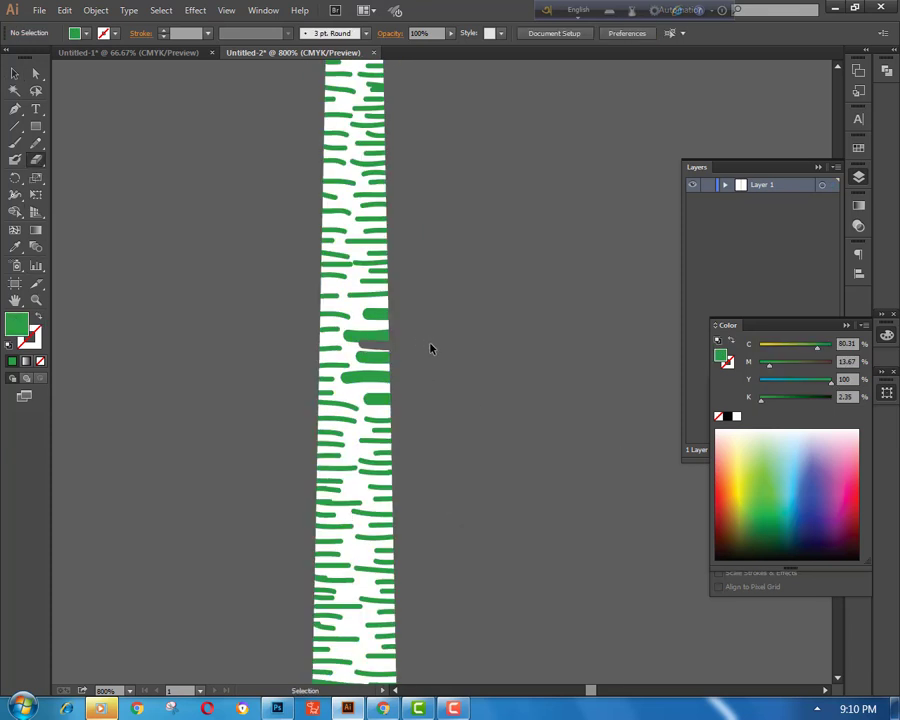
{"action": "left_click", "coordinate": [377, 339], "text": "ctrl"}
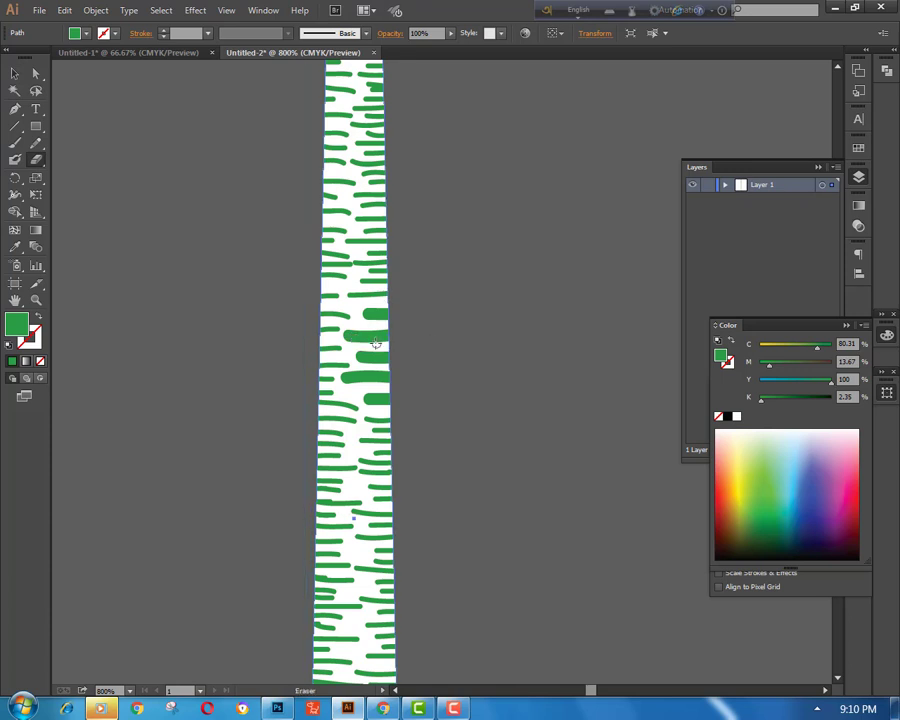
{"action": "left_click", "coordinate": [181, 323], "text": "ctrl"}
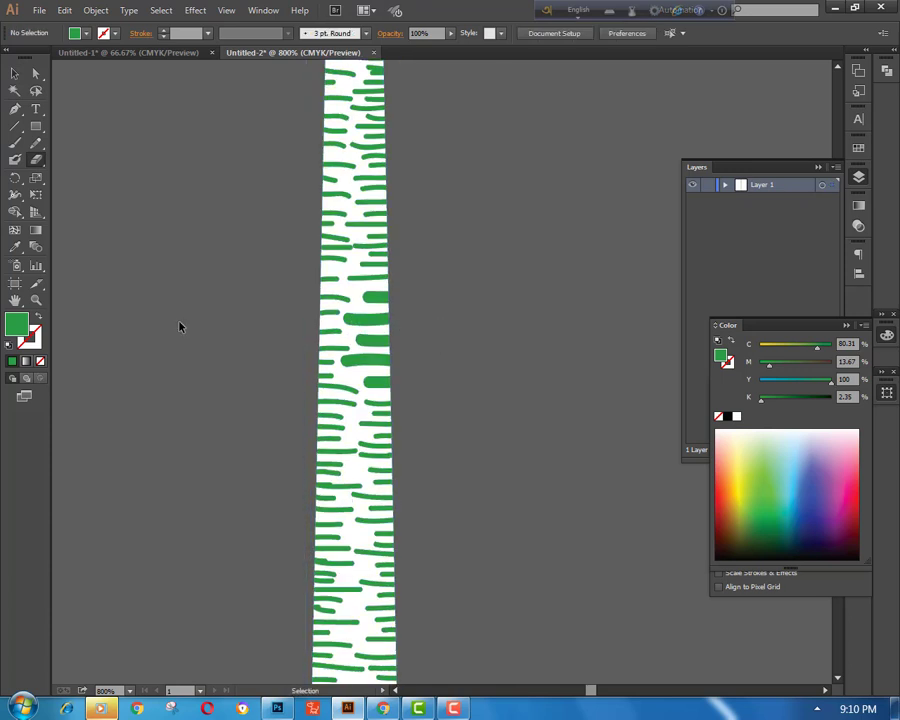
- Select the white notched shape lying over the green copy
{"action": "left_click", "coordinate": [342, 335], "text": "ctrl"}
{"action": "right_click", "coordinate": [221, 337]}
{"action": "left_click", "coordinate": [14, 74]}
{"action": "left_click", "coordinate": [128, 163]}
{"action": "left_click", "coordinate": [341, 287]}
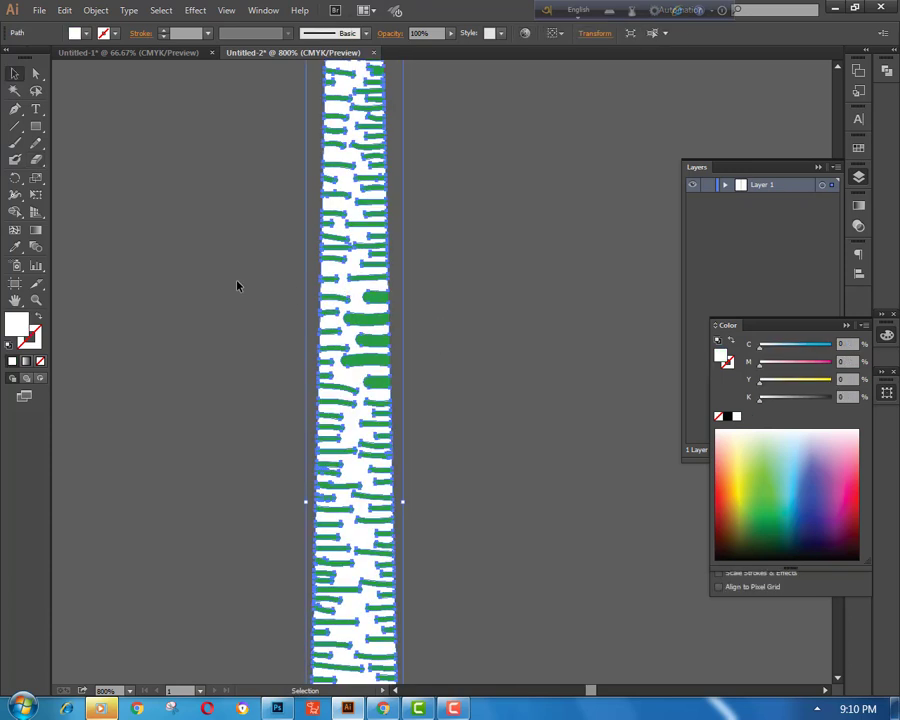
{"action": "right_click", "coordinate": [211, 271]}
{"action": "left_click", "coordinate": [207, 350]}
{"action": "left_click", "coordinate": [341, 287]}
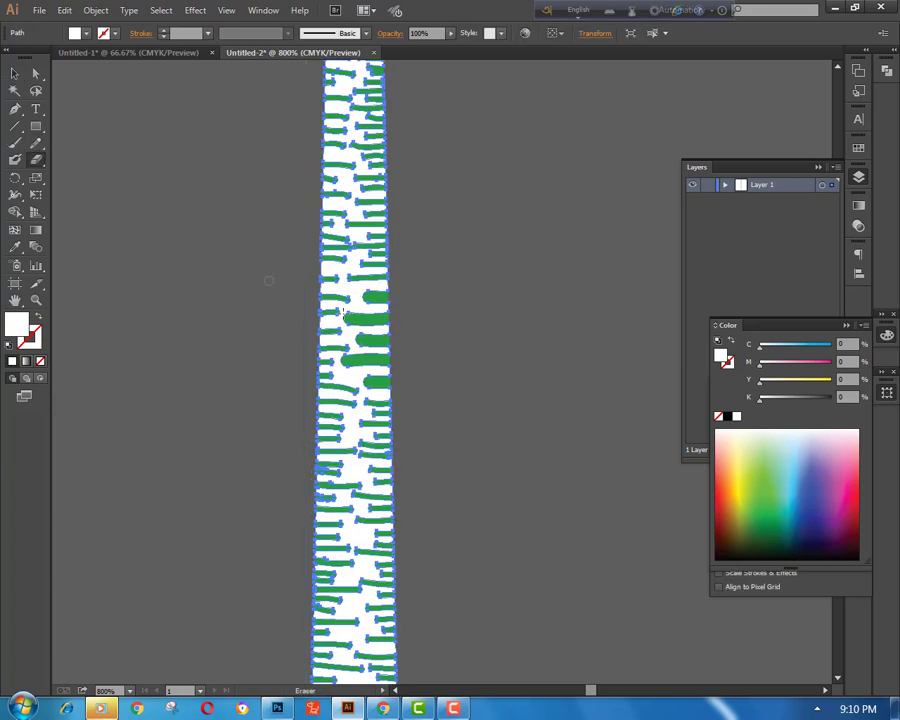
- Try swapping the white shape's fill and stroke, check the whole trunk, and undo the swap
{"action": "key", "text": "shift+e"}
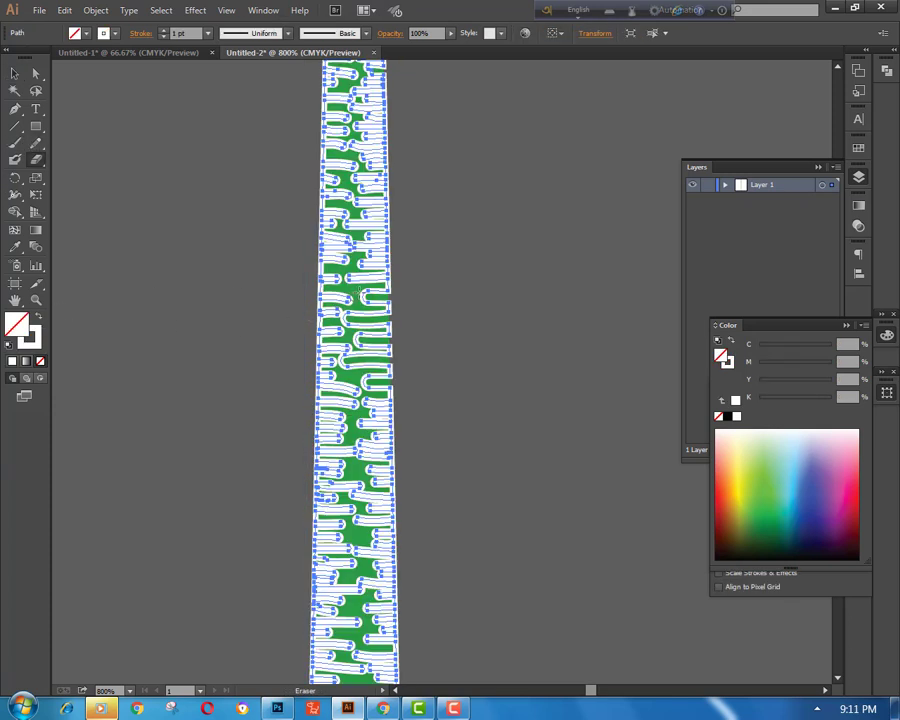
{"action": "key", "text": "v"}
{"action": "left_click", "coordinate": [216, 296]}
{"action": "key", "text": "ctrl+minus"}
{"action": "key", "text": "ctrl+minus"}
{"action": "key", "text": "ctrl+minus"}
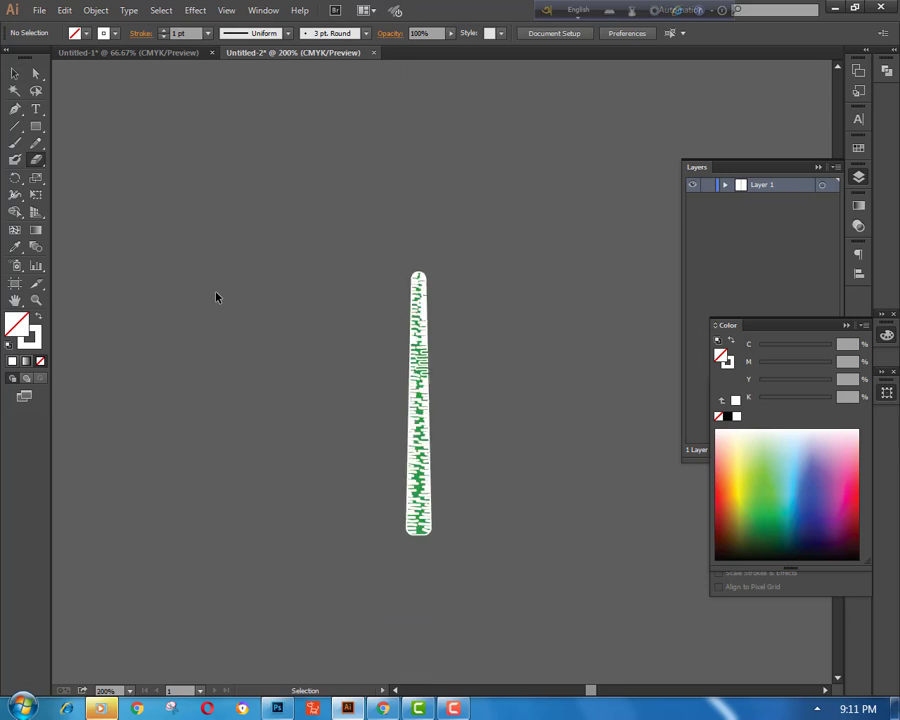
{"action": "key", "text": "ctrl+plus"}
{"action": "key", "text": "ctrl+plus"}
{"action": "key", "text": "ctrl+plus"}
{"action": "key", "text": "ctrl+plus"}
{"action": "key", "text": "ctrl+z"}
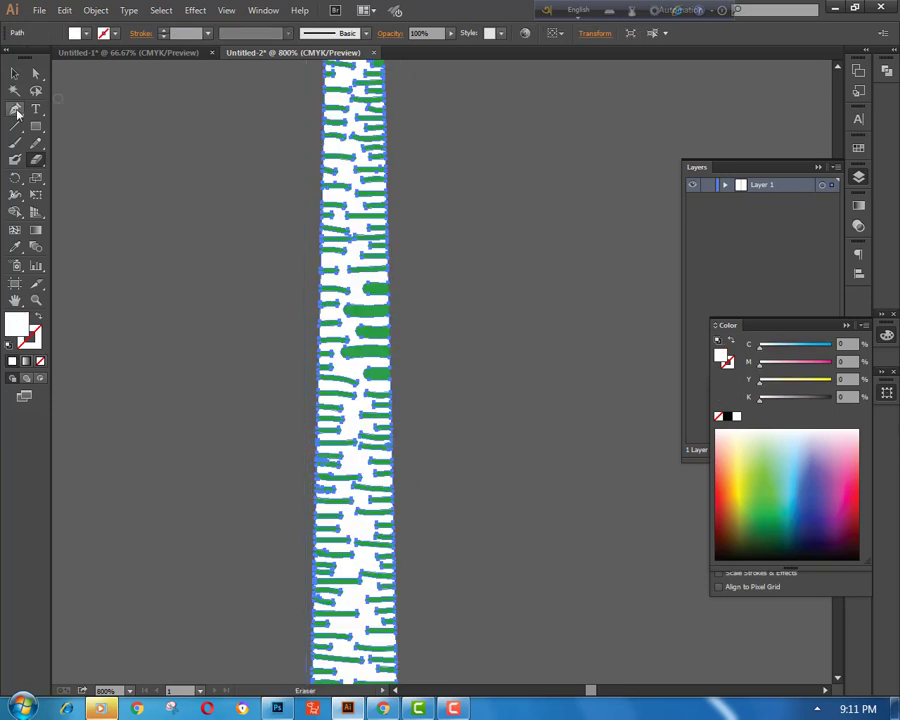
- Try to cut the white shape's outline at the second wide notch with the Scissors tool
{"action": "left_click_drag", "start_coordinate": [36, 159], "coordinate": [88, 191]}
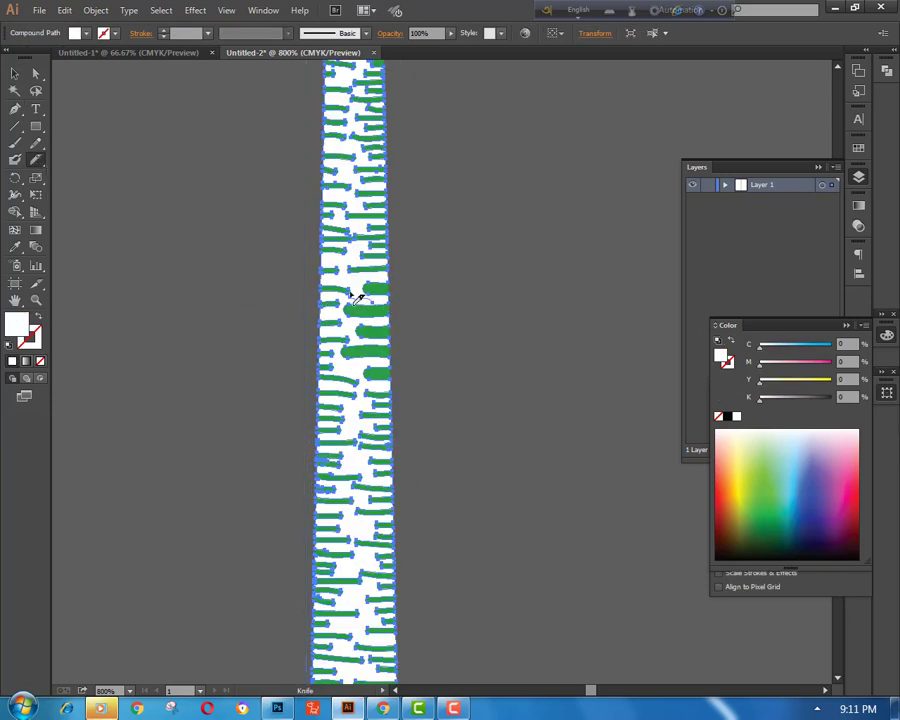
{"action": "left_click_drag", "start_coordinate": [36, 159], "coordinate": [104, 176]}
{"action": "left_click", "coordinate": [369, 304]}
{"action": "left_click", "coordinate": [345, 305]}
{"action": "left_click", "coordinate": [351, 299]}
{"action": "left_click", "coordinate": [583, 373]}
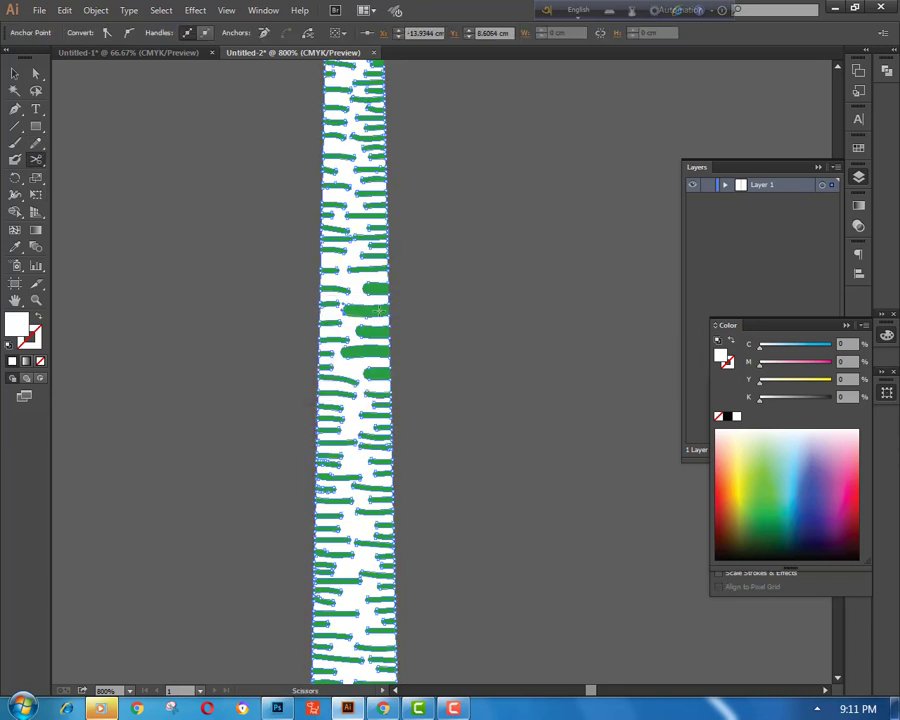
{"action": "key", "text": "v"}
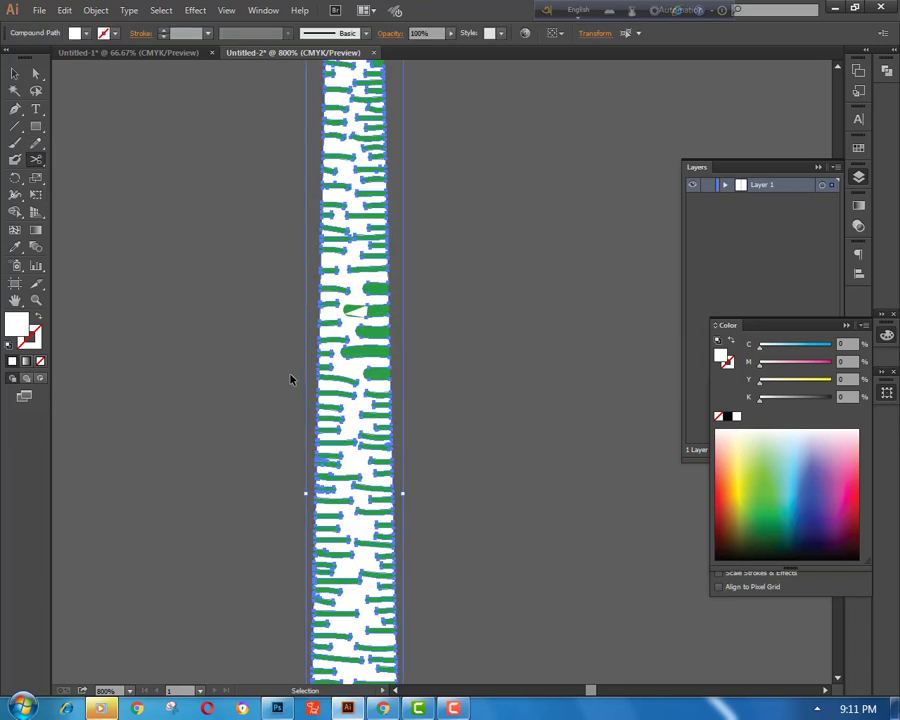
{"action": "left_click", "coordinate": [147, 255], "text": "ctrl"}
- Group the trunk's white shape with its green copy and clear the selection
{"action": "key", "text": "ctrl+minus"}
{"action": "key", "text": "ctrl+minus"}
{"action": "key", "text": "ctrl+minus"}
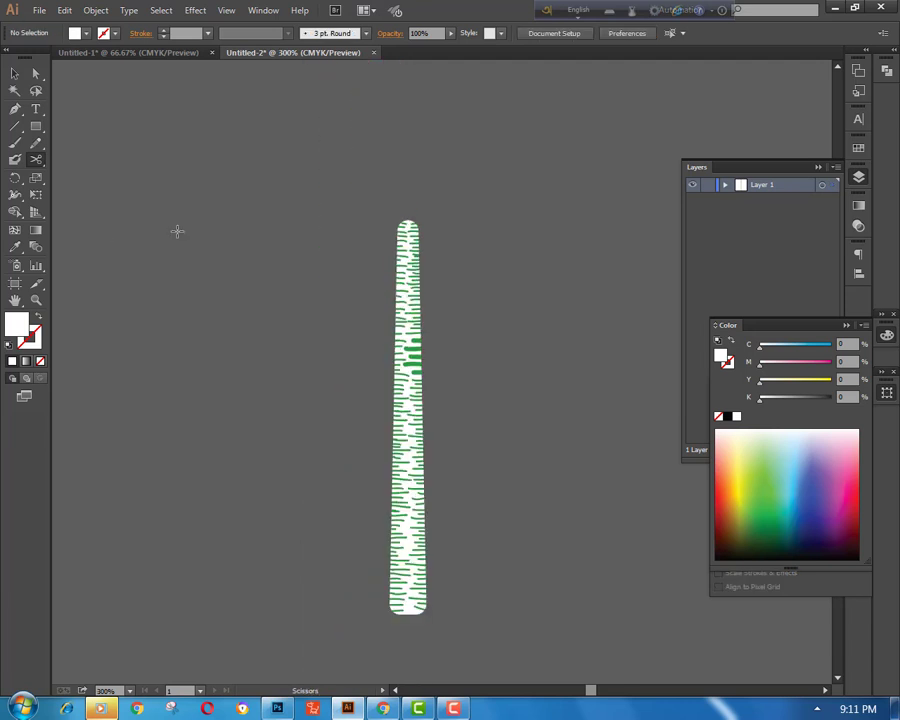
{"action": "key", "text": "v"}
{"action": "key", "text": "ctrl+a"}
{"action": "right_click", "coordinate": [522, 416]}
{"action": "left_click", "coordinate": [556, 488]}
{"action": "left_click", "coordinate": [350, 202]}
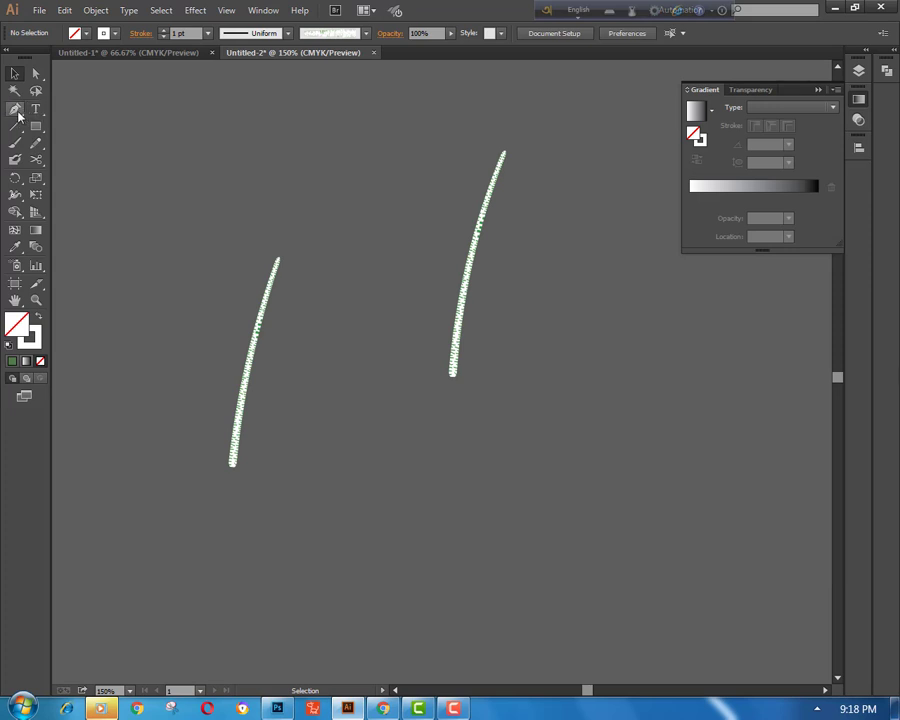
- Draw an unfilled, white-stroked circle below the two curved trunks and place a duplicate slightly to its left
{"action": "left_click_drag", "start_coordinate": [18, 113], "coordinate": [58, 158]}
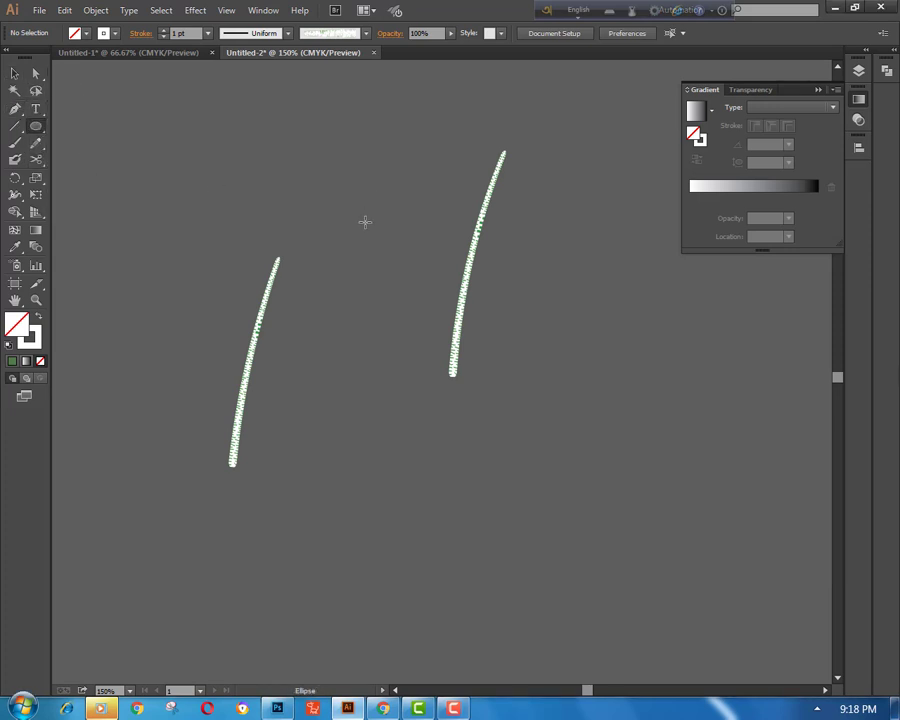
{"action": "mouse_move", "coordinate": [414, 450]}
{"action": "left_mouse_down"}
{"action": "mouse_move", "coordinate": [416, 468]}
{"action": "mouse_move", "coordinate": [503, 551]}
{"action": "left_mouse_up"}
{"action": "key", "text": "v"}
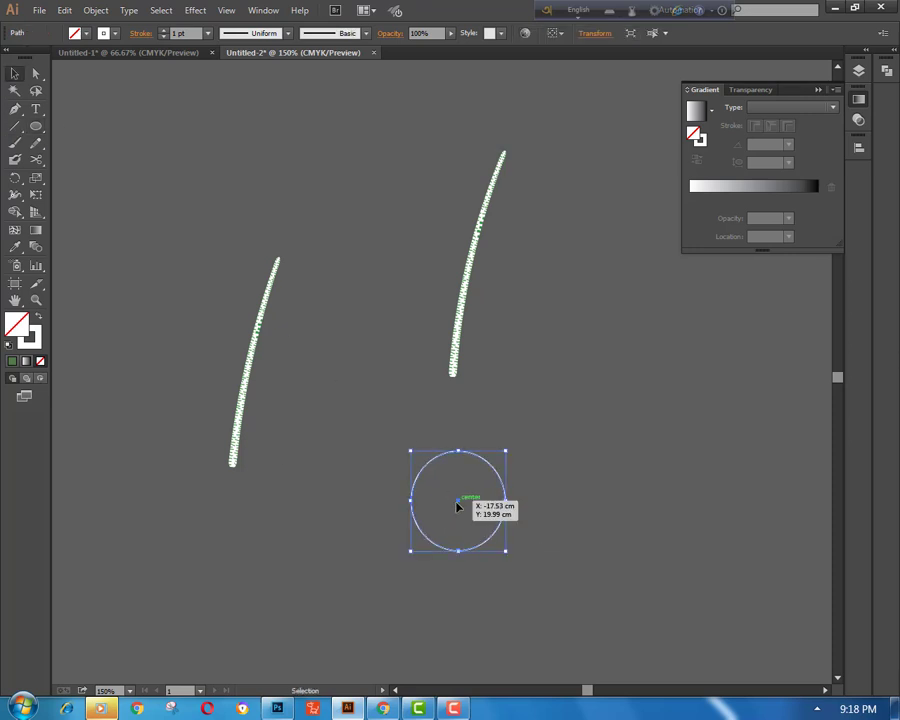
{"action": "left_click_drag", "start_coordinate": [458, 507], "coordinate": [458, 504]}
- Split the two overlapping circles with the Divide pathfinder and ungroup the resulting pieces
{"action": "left_click_drag", "start_coordinate": [406, 418], "coordinate": [553, 589]}
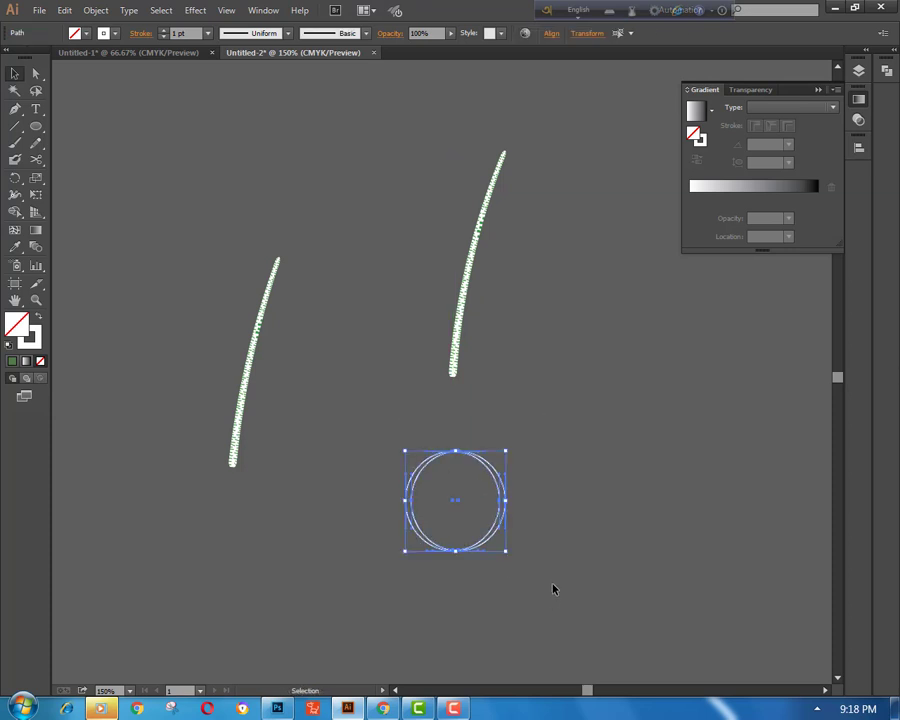
{"action": "left_click", "coordinate": [858, 71]}
{"action": "left_click", "coordinate": [858, 71]}
{"action": "left_click", "coordinate": [887, 70]}
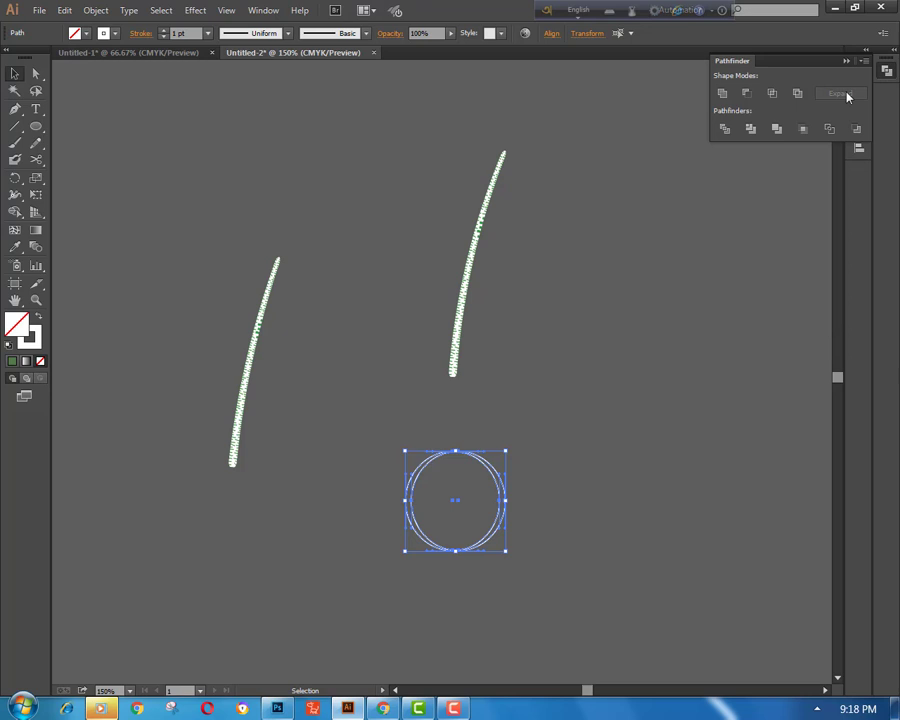
{"action": "left_click", "coordinate": [725, 130]}
{"action": "right_click", "coordinate": [601, 237]}
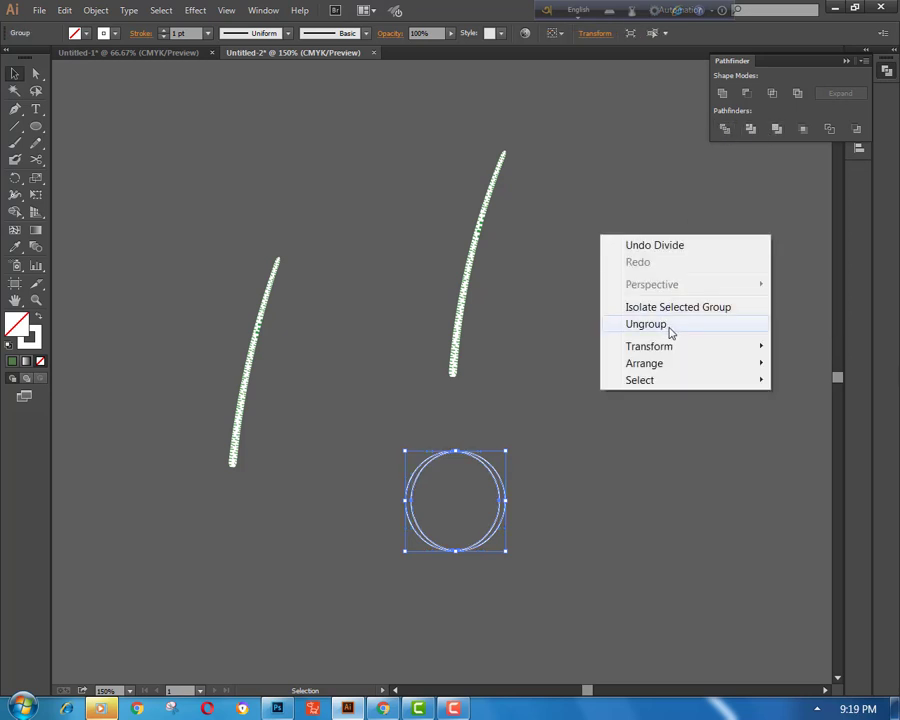
{"action": "left_click", "coordinate": [668, 325]}
{"action": "left_click", "coordinate": [633, 300]}
- Delete the left and middle pieces of the divided circles, keeping only the right crescent
{"action": "left_click_drag", "start_coordinate": [422, 490], "coordinate": [440, 483]}
{"action": "left_click", "coordinate": [482, 390]}
{"action": "key", "text": "Delete"}
{"action": "left_click", "coordinate": [498, 483]}
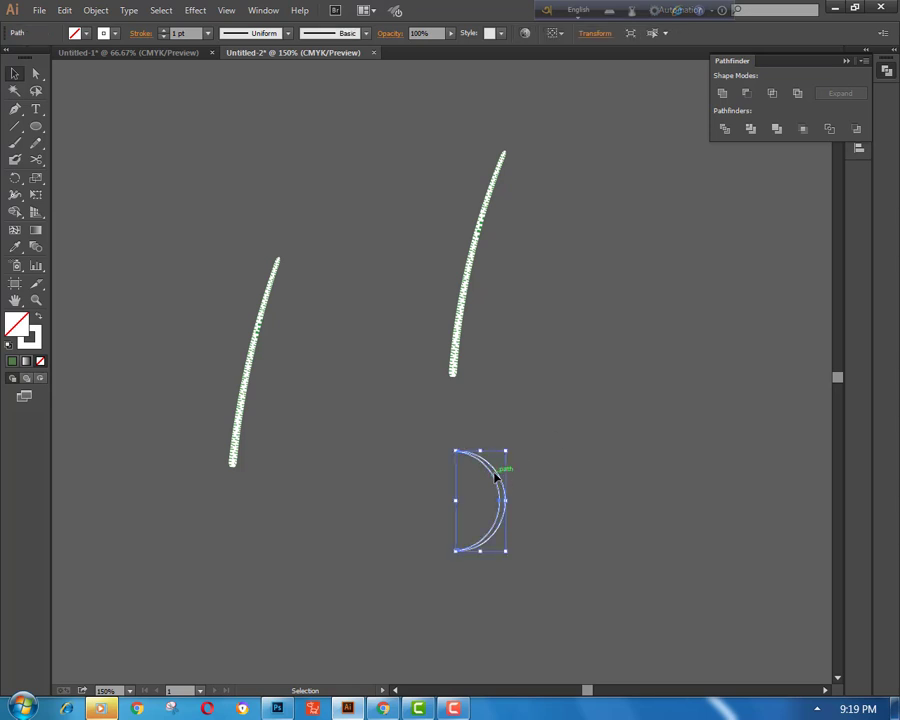
- Move the crescent so its upper tip meets the top of the left trunk
{"action": "left_click_drag", "start_coordinate": [498, 483], "coordinate": [318, 288]}
{"action": "left_click", "coordinate": [381, 244]}
{"action": "left_click", "coordinate": [321, 327]}
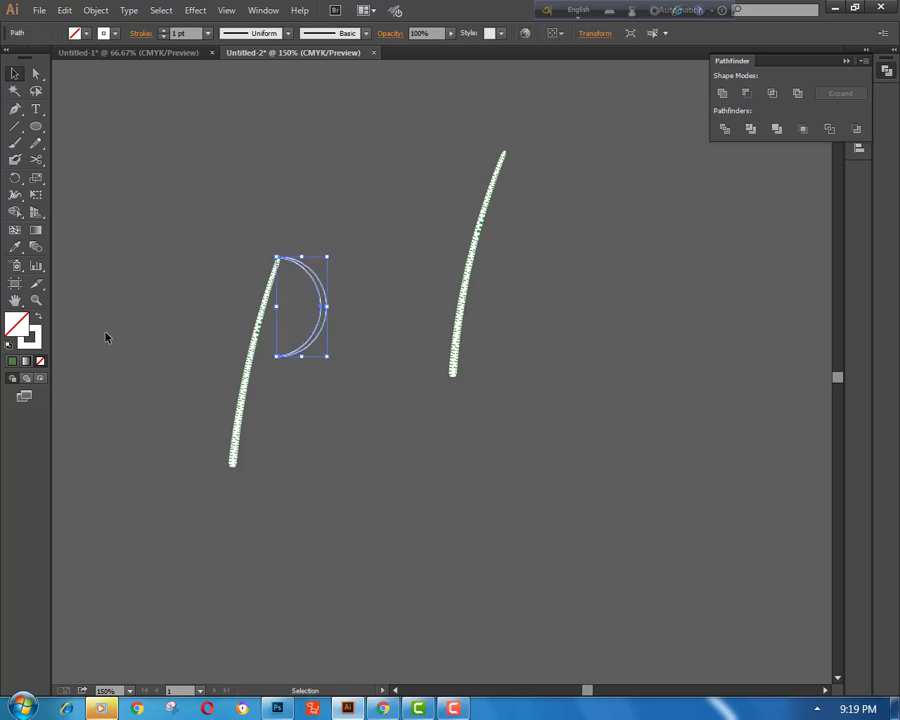
- Fill the crescent with green C 70.66, M 32.3, Y 85.44, K 17.07
{"action": "left_click", "coordinate": [12, 364]}
{"action": "left_click", "coordinate": [335, 321]}
{"action": "left_click", "coordinate": [321, 305]}
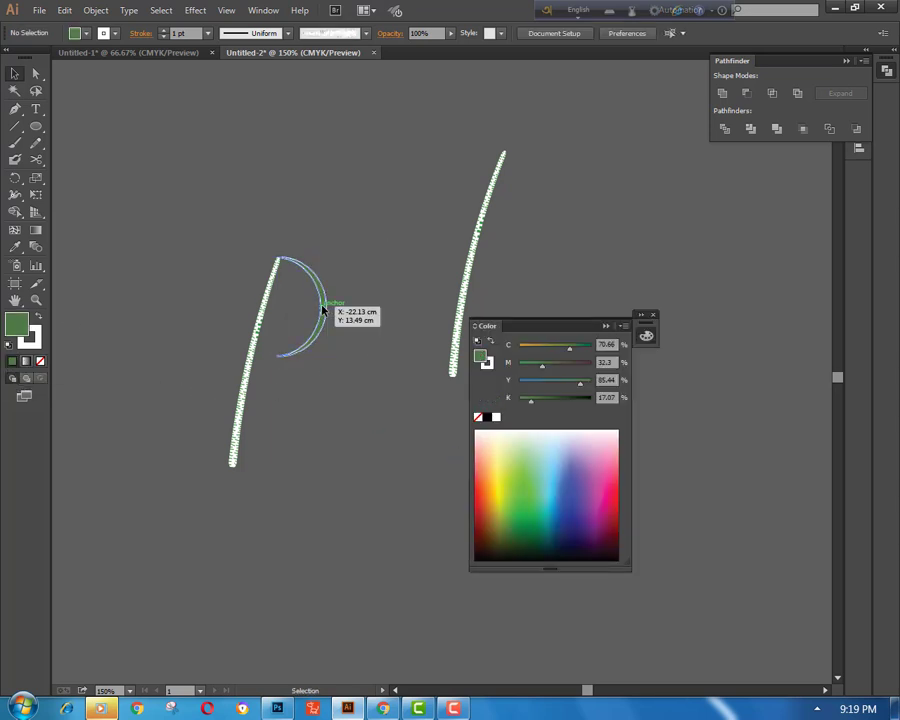
{"action": "left_click", "coordinate": [40, 362]}
{"action": "left_click", "coordinate": [95, 319]}
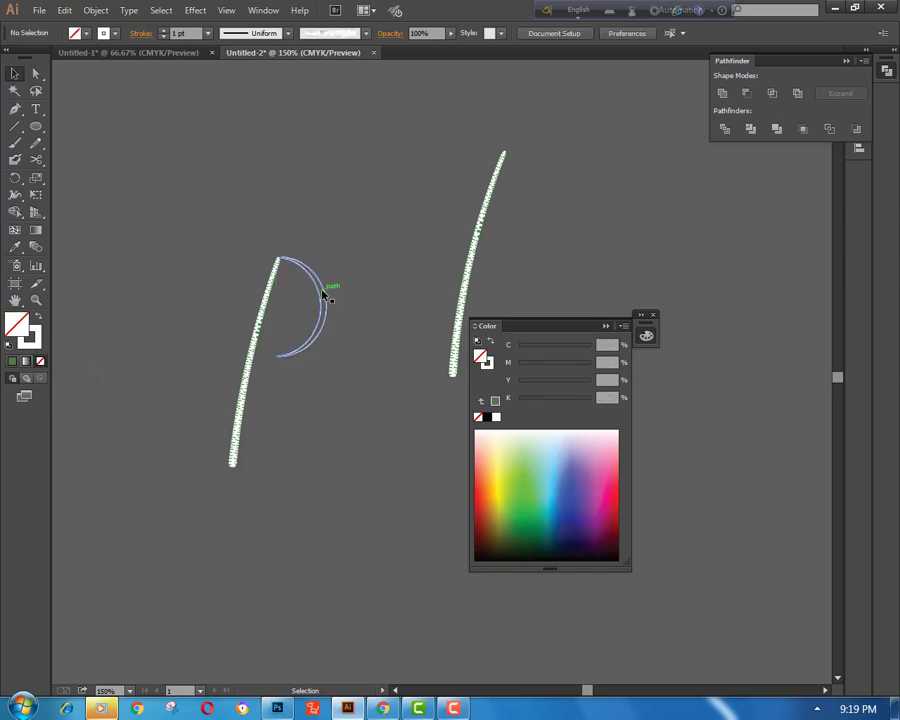
{"action": "left_click", "coordinate": [325, 298]}
{"action": "left_click", "coordinate": [13, 361]}
- Try the green crescent without a stroke, then undo the stroke removal
{"action": "left_click", "coordinate": [35, 343]}
{"action": "left_click", "coordinate": [40, 361]}
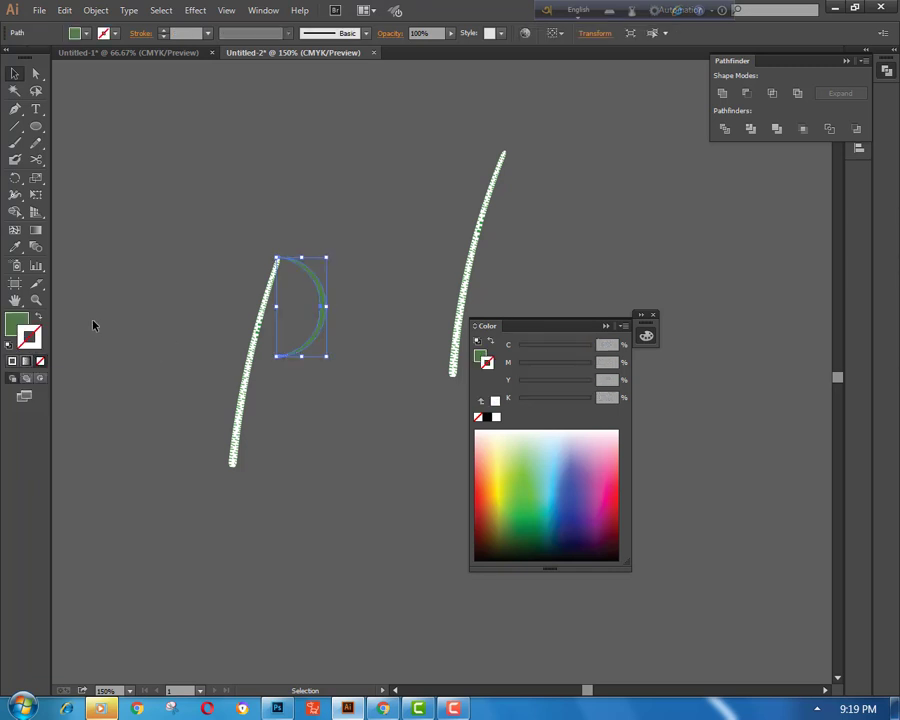
{"action": "left_click", "coordinate": [205, 458]}
{"action": "scroll", "coordinate": [205, 458], "scroll_direction": "up", "scroll_amount": 1}
{"action": "key", "text": "ctrl+z"}
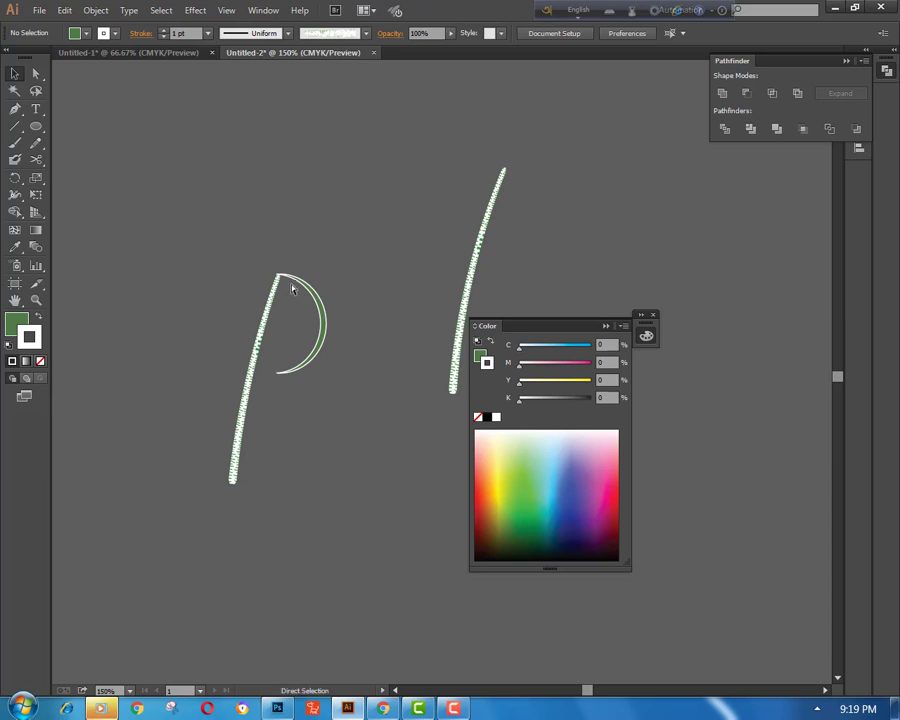
- Duplicate the crescent and rotate the copy counter-clockwise so both upper tips meet at the trunk's top
{"action": "left_click", "coordinate": [292, 289]}
{"action": "mouse_move", "coordinate": [333, 270]}
{"action": "left_mouse_down"}
{"action": "mouse_move", "coordinate": [335, 287]}
{"action": "mouse_move", "coordinate": [299, 252]}
{"action": "mouse_move", "coordinate": [320, 273]}
{"action": "left_mouse_up"}
{"action": "key", "text": "ctrl+z"}
{"action": "left_click", "coordinate": [344, 255]}
{"action": "left_click", "coordinate": [352, 303]}
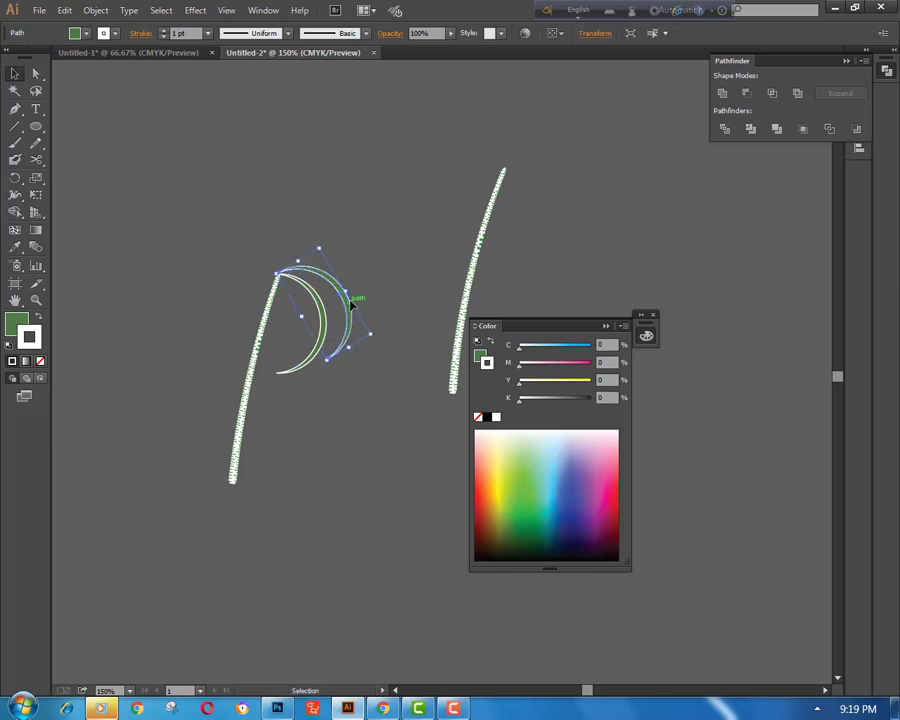
- Add a third crescent above the other two, rotated further counter-clockwise with its tip at the trunk's top
{"action": "left_click_drag", "start_coordinate": [345, 295], "coordinate": [357, 246], "text": "alt"}
{"action": "left_click_drag", "start_coordinate": [334, 196], "coordinate": [322, 250]}
{"action": "left_click", "coordinate": [425, 355]}
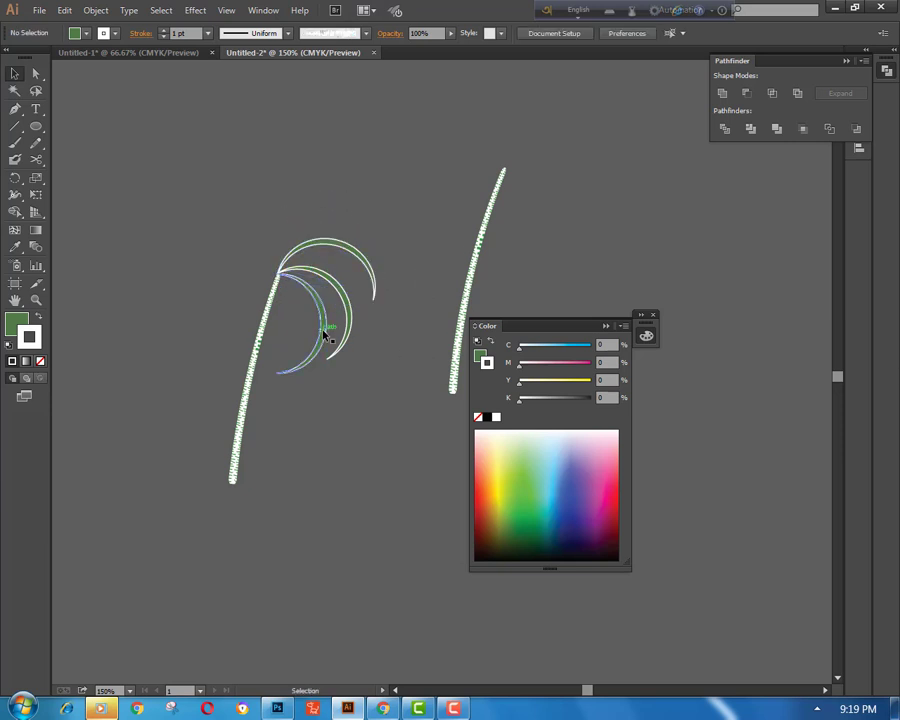
- Select the three crescents and make a reflected copy of them across the vertical axis
{"action": "left_click_drag", "start_coordinate": [364, 412], "coordinate": [367, 338]}
{"action": "left_click", "coordinate": [106, 110]}
{"action": "left_click", "coordinate": [66, 11]}
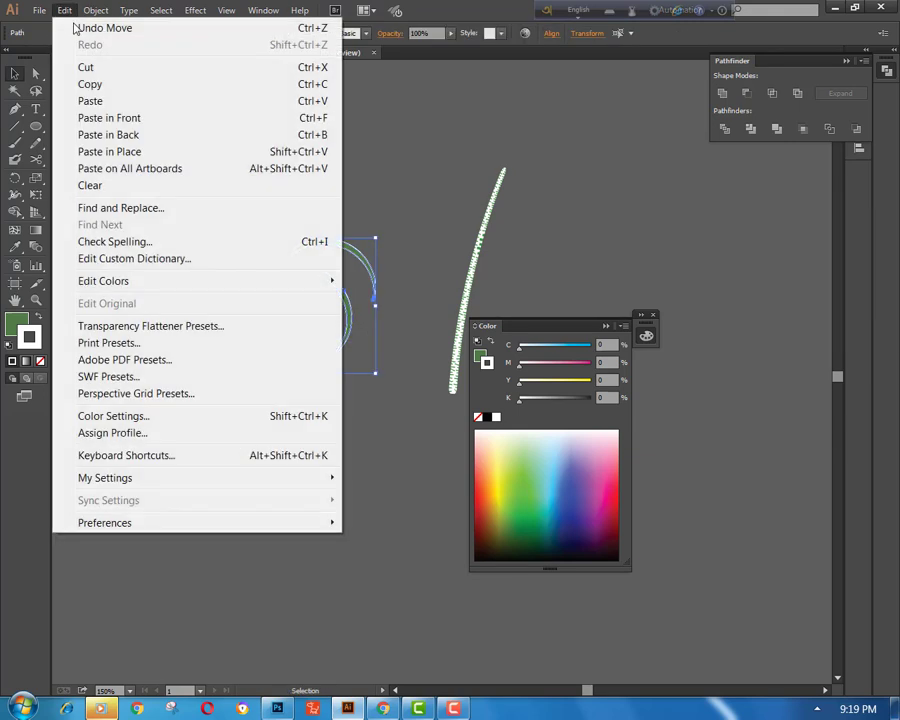
{"action": "mouse_move", "coordinate": [97, 11]}
{"action": "mouse_move", "coordinate": [160, 28]}
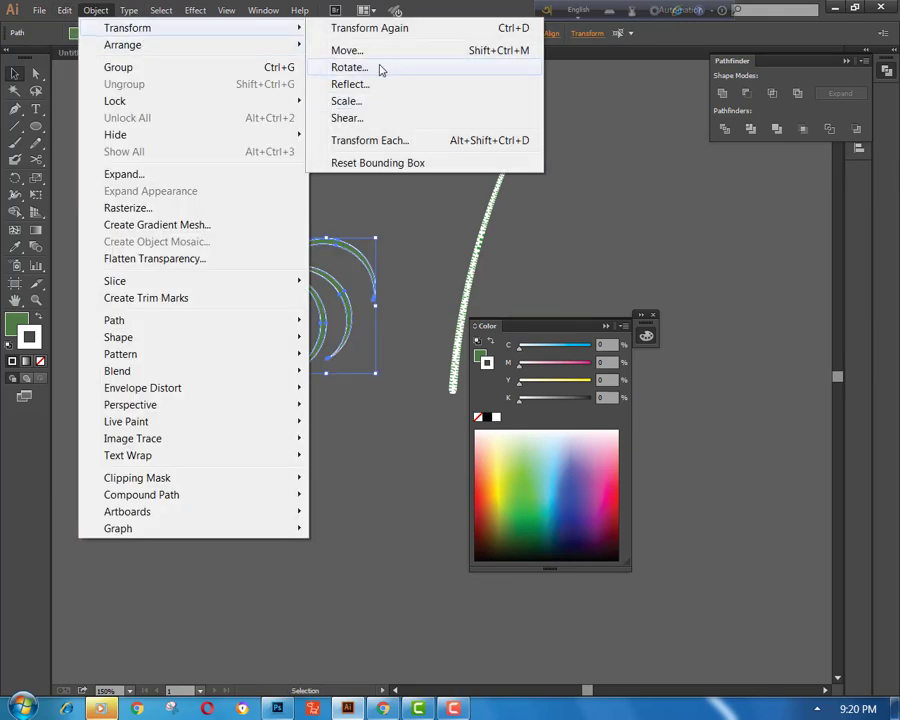
{"action": "left_click", "coordinate": [376, 84]}
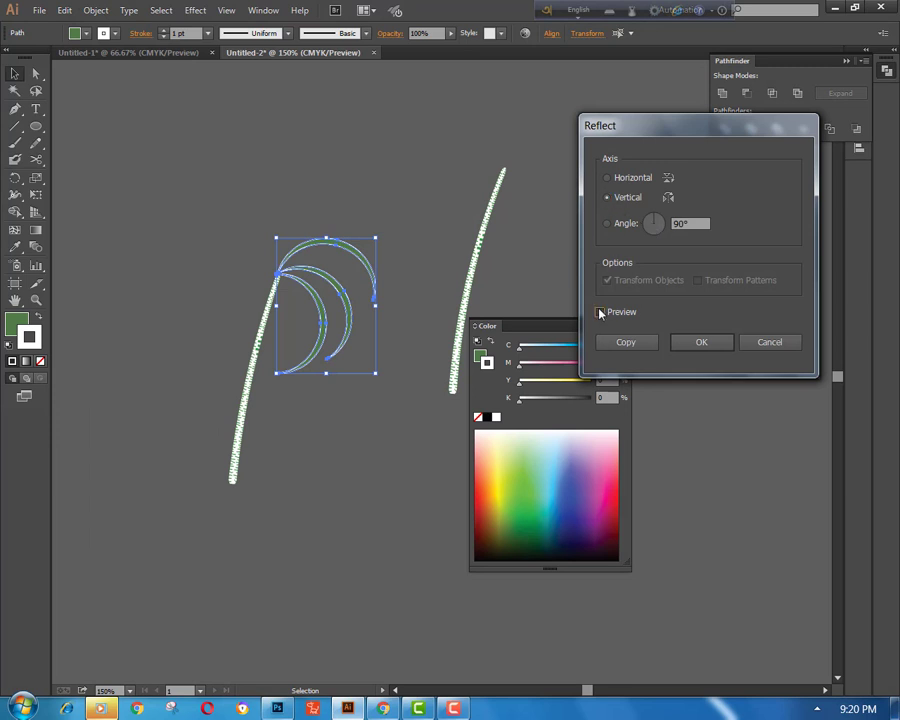
{"action": "left_click", "coordinate": [601, 312]}
{"action": "left_click", "coordinate": [627, 343]}
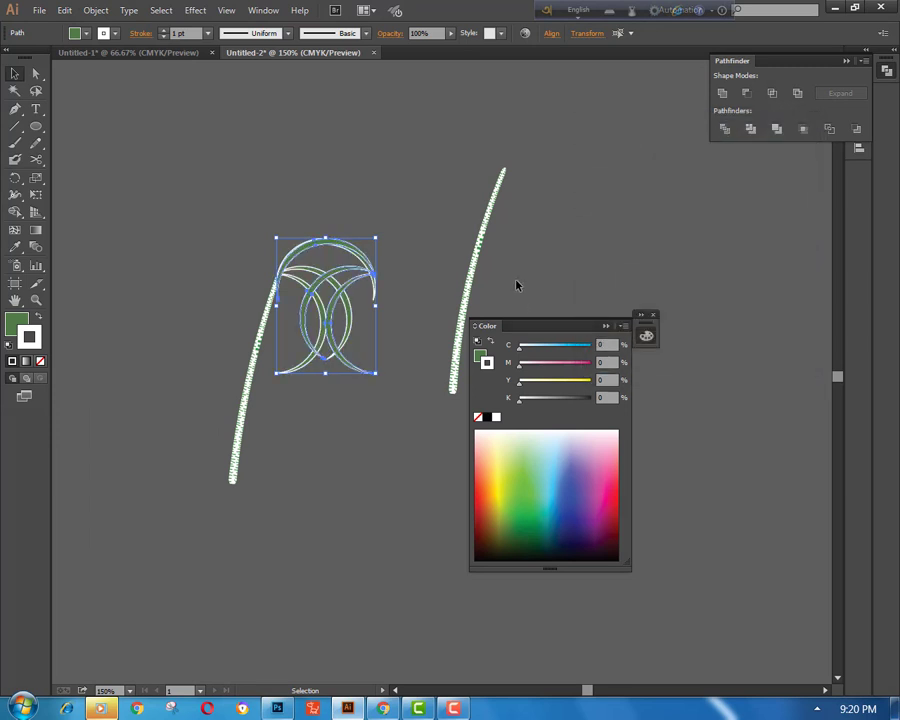
- Move the mirrored crescents left until their tips meet the others at the trunk's top, and deselect them
{"action": "key", "text": "shift+Left"}
{"action": "key", "text": "shift+Left"}
{"action": "key", "text": "shift+Left"}
{"action": "key", "text": "shift+Left"}
{"action": "key", "text": "shift+Left"}
{"action": "key", "text": "shift+Left"}
{"action": "key", "text": "shift+Left"}
{"action": "key", "text": "shift+Left"}
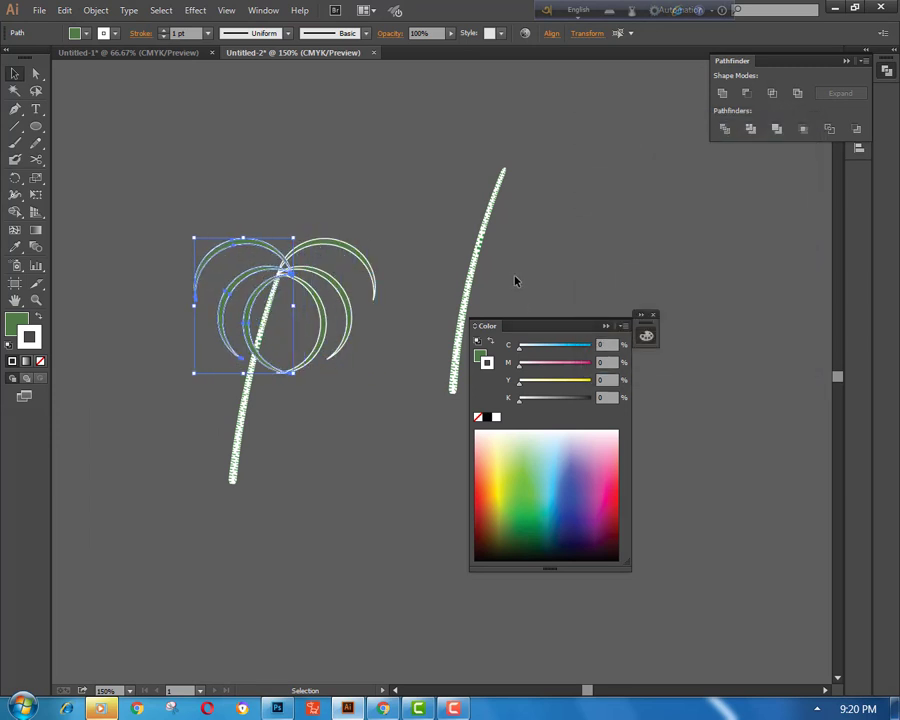
{"action": "key", "text": "shift+Left"}
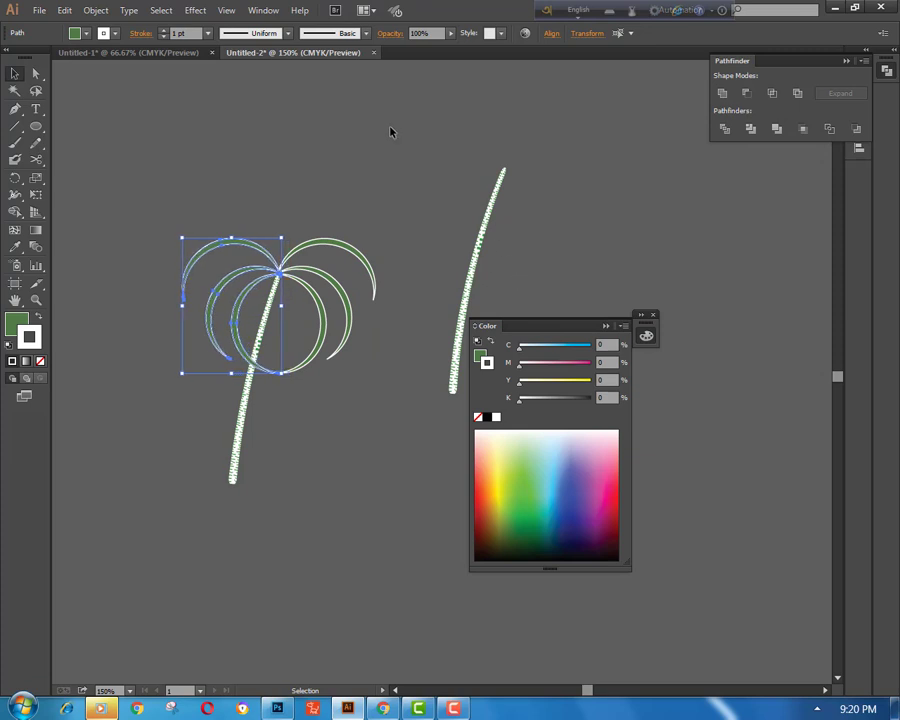
{"action": "left_click", "coordinate": [391, 132]}
- Rotate the lowest left-hand frond slightly clockwise and move it so its tip meets the trunk's top again
{"action": "key", "text": "ctrl+plus"}
{"action": "key", "text": "ctrl+plus"}
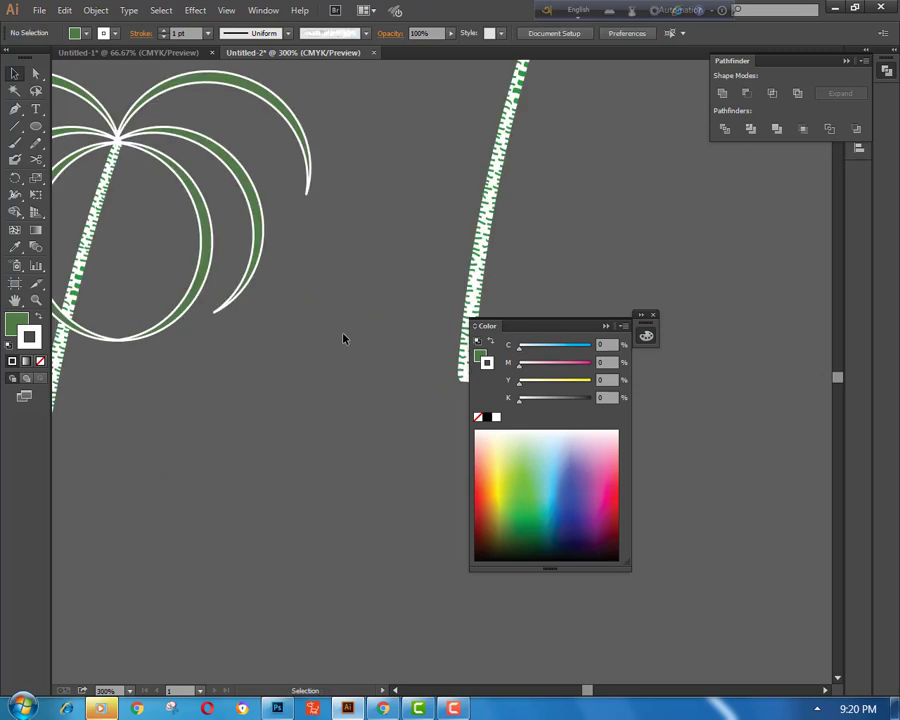
{"action": "left_click_drag", "start_coordinate": [290, 306], "coordinate": [392, 378]}
{"action": "left_click_drag", "start_coordinate": [326, 352], "coordinate": [348, 341]}
{"action": "left_click", "coordinate": [157, 303]}
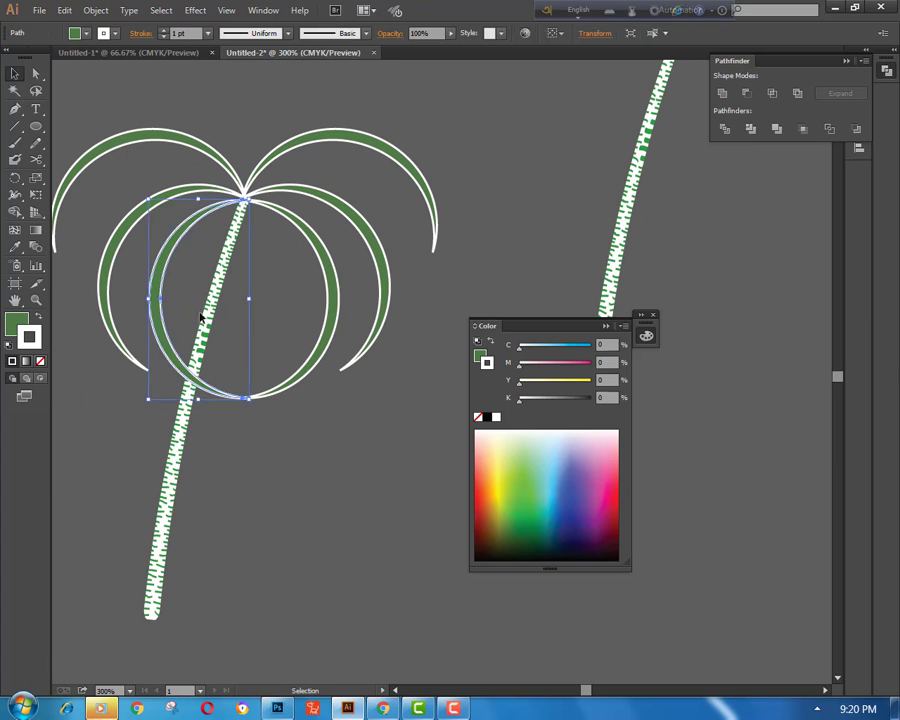
{"action": "left_click_drag", "start_coordinate": [252, 403], "coordinate": [224, 412]}
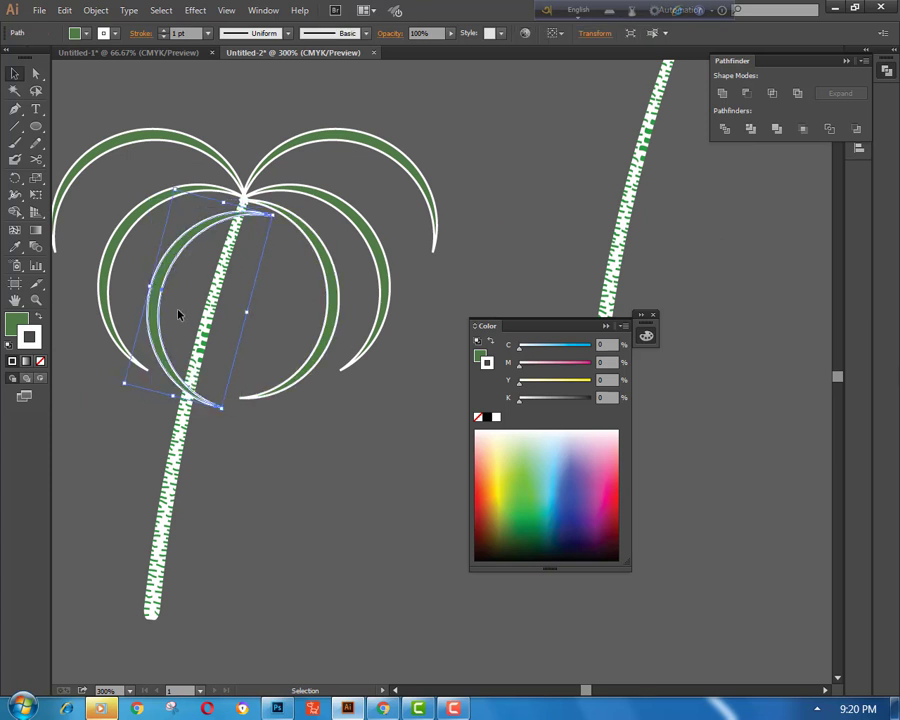
{"action": "left_click_drag", "start_coordinate": [160, 272], "coordinate": [136, 261]}
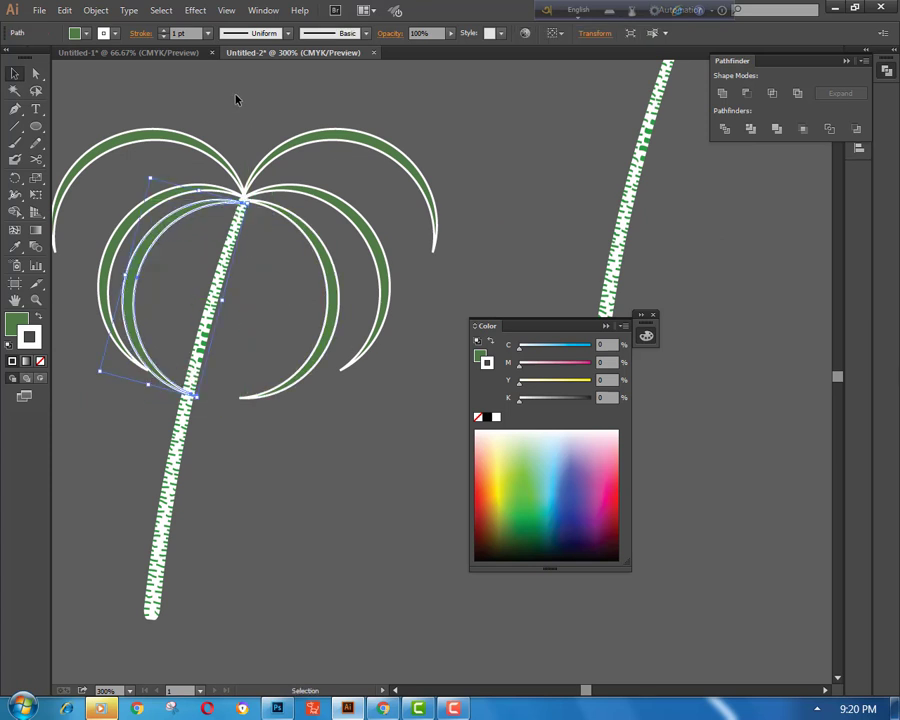
{"action": "left_click", "coordinate": [236, 98]}
- Rotate the middle left-hand frond clockwise to spread it outward, keeping its tip at the trunk's top
{"action": "left_click_drag", "start_coordinate": [264, 314], "coordinate": [362, 369]}
{"action": "left_click", "coordinate": [203, 345]}
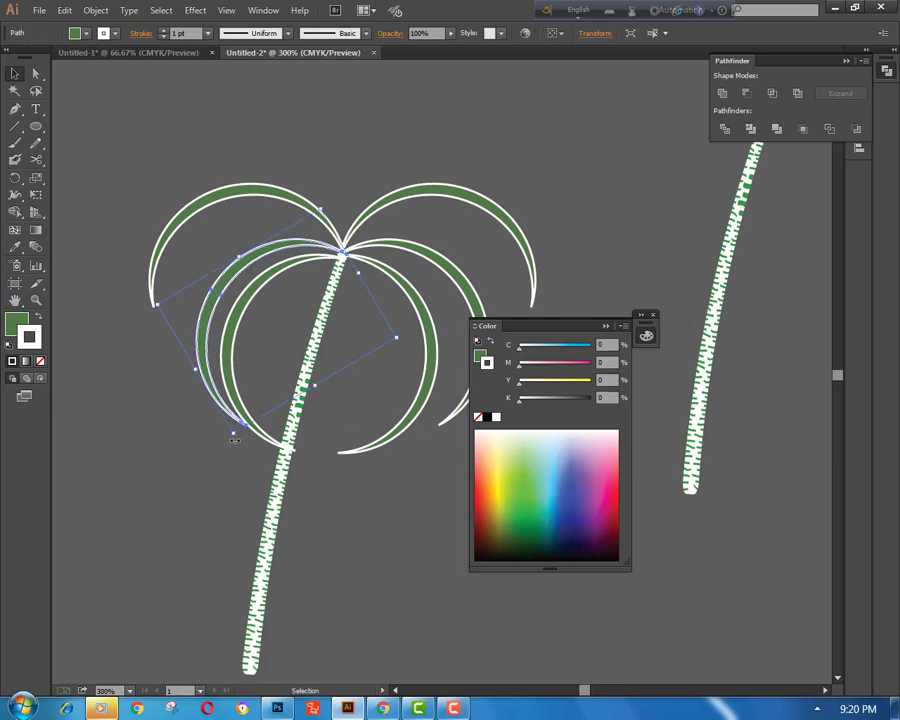
{"action": "left_click_drag", "start_coordinate": [234, 440], "coordinate": [195, 370]}
{"action": "left_click_drag", "start_coordinate": [229, 272], "coordinate": [217, 254]}
{"action": "left_click", "coordinate": [327, 145]}
- Shorten the lowest left-hand frond, adjust its angle and rejoin its tip to the trunk's top
{"action": "left_click_drag", "start_coordinate": [258, 284], "coordinate": [256, 280]}
{"action": "left_click_drag", "start_coordinate": [247, 433], "coordinate": [241, 306]}
{"action": "left_click_drag", "start_coordinate": [321, 403], "coordinate": [336, 401]}
{"action": "left_click_drag", "start_coordinate": [253, 297], "coordinate": [253, 302]}
{"action": "left_click", "coordinate": [328, 140]}
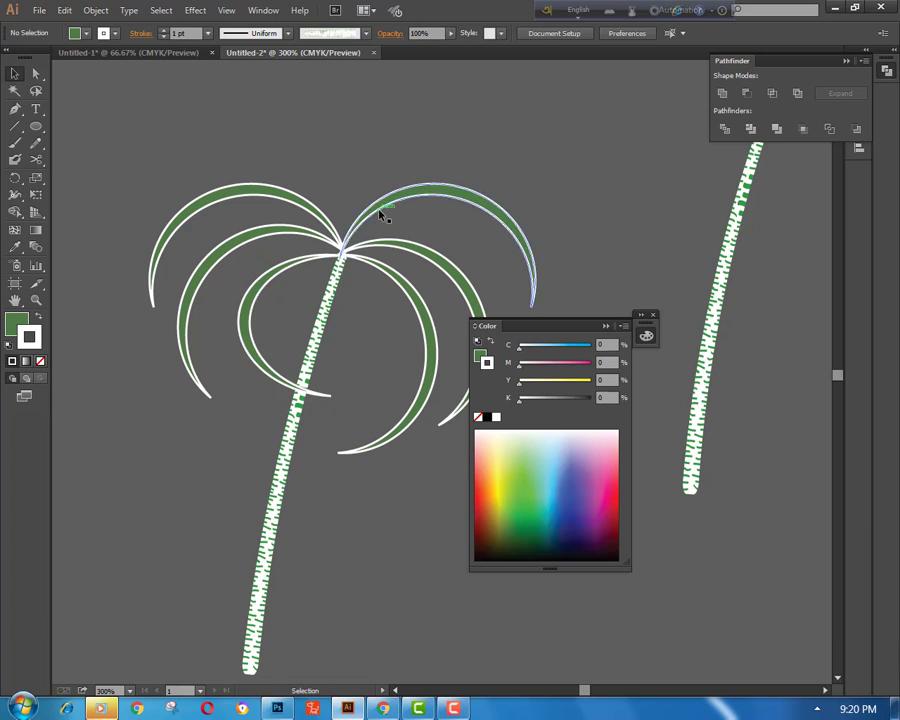
- Delete the spare trunk beside the palm and move the Color panel clear of the drawing area
{"action": "key", "text": "ctrl+minus"}
{"action": "key", "text": "ctrl+minus"}
{"action": "left_click_drag", "start_coordinate": [508, 211], "coordinate": [383, 205]}
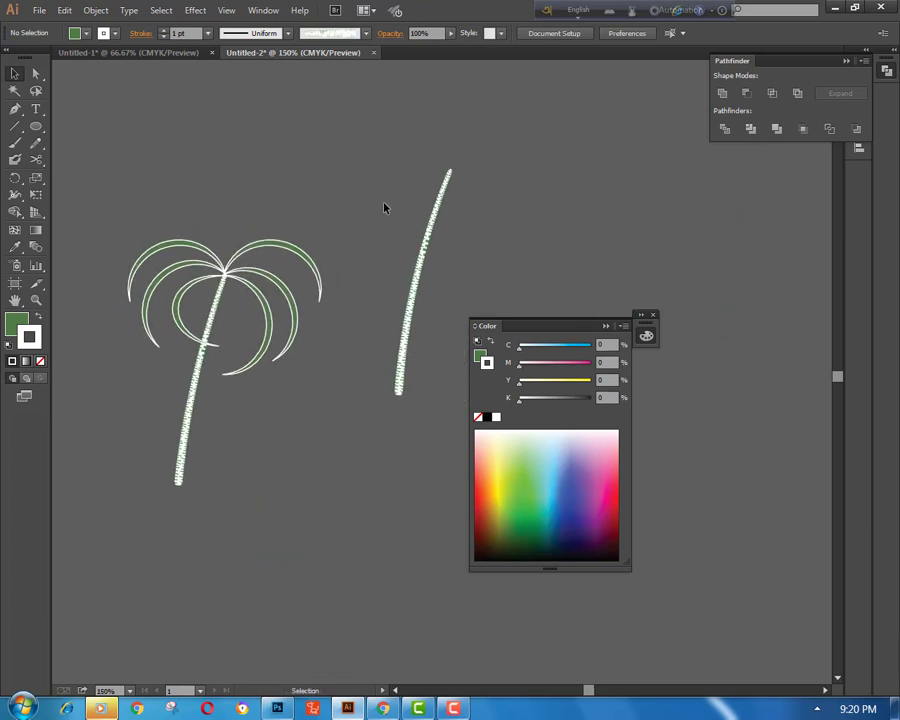
{"action": "left_click_drag", "start_coordinate": [384, 155], "coordinate": [502, 297]}
{"action": "key", "text": "Delete"}
{"action": "left_click_drag", "start_coordinate": [366, 387], "coordinate": [423, 360]}
{"action": "left_click_drag", "start_coordinate": [540, 322], "coordinate": [754, 175]}
- Paste a copy of the upper right-hand frond in front, raise it and rotate it counter-clockwise above the crown
{"action": "left_click", "coordinate": [357, 229]}
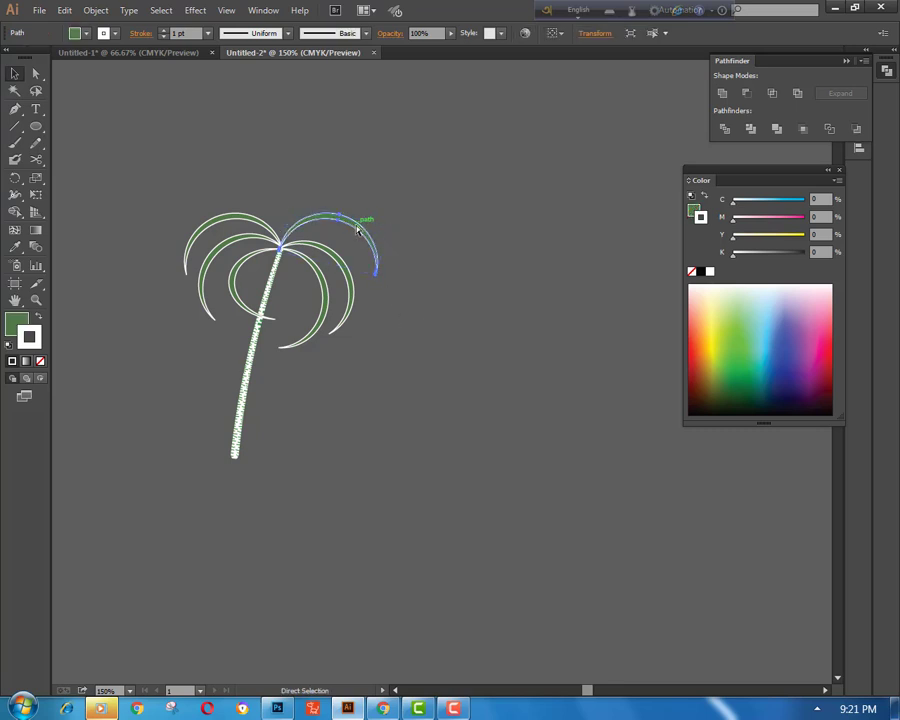
{"action": "left_click", "coordinate": [60, 11]}
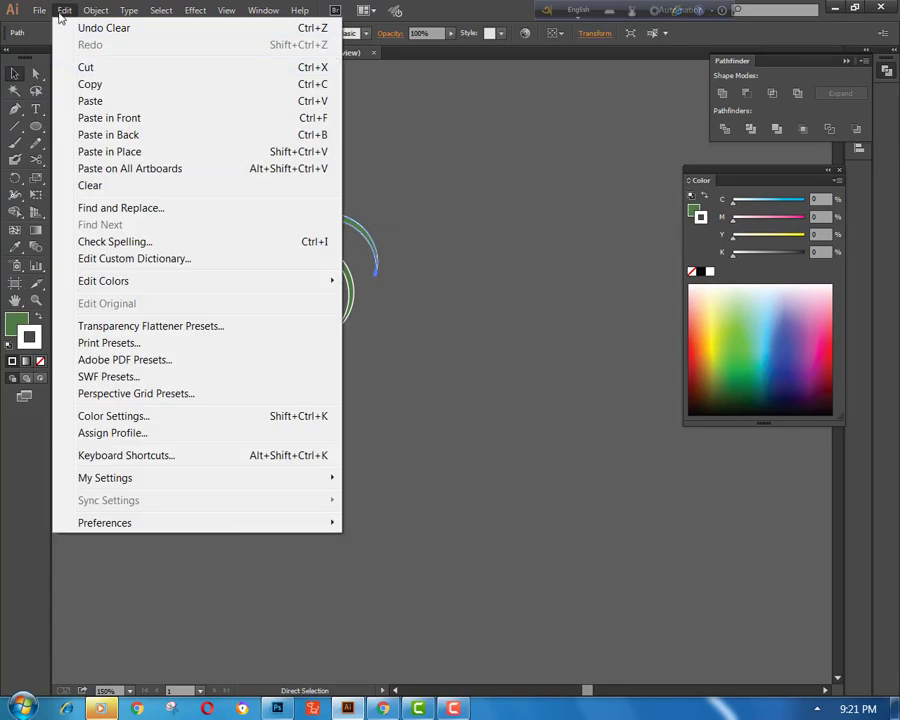
{"action": "left_click", "coordinate": [135, 119]}
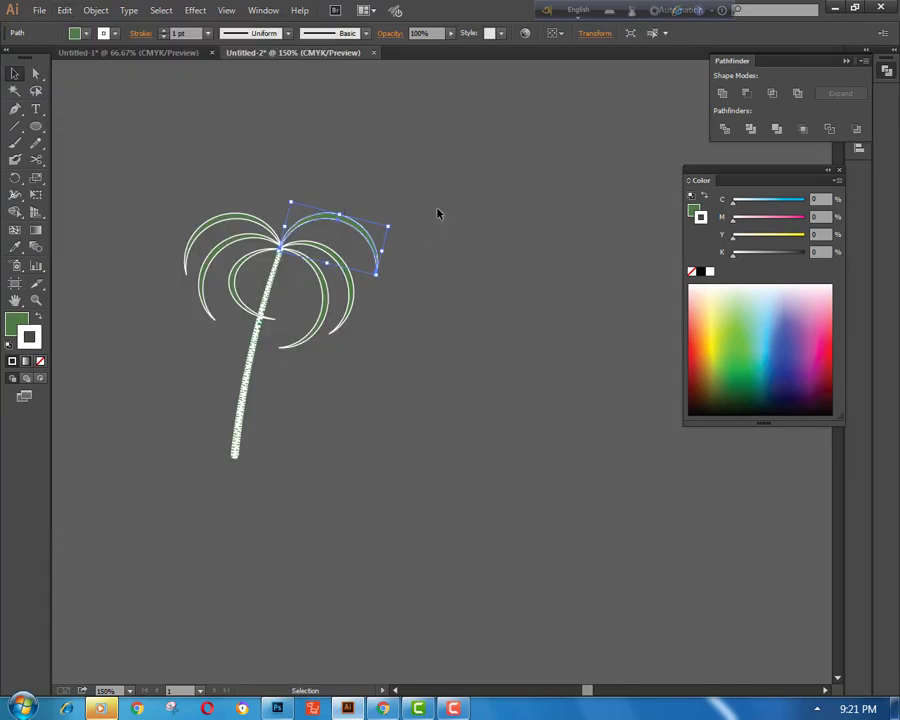
{"action": "key", "text": "Up"}
{"action": "key", "text": "Up"}
{"action": "key", "text": "Up"}
{"action": "key", "text": "Up"}
{"action": "key", "text": "Up"}
{"action": "key", "text": "Up"}
{"action": "key", "text": "Up"}
{"action": "key", "text": "Up"}
{"action": "key", "text": "Up"}
{"action": "key", "text": "Up"}
{"action": "key", "text": "Up"}
{"action": "key", "text": "Up"}
{"action": "key", "text": "Up"}
{"action": "key", "text": "Up"}
{"action": "key", "text": "Up"}
{"action": "key", "text": "Up"}
{"action": "key", "text": "Up"}
{"action": "left_click_drag", "start_coordinate": [400, 210], "coordinate": [357, 201]}
{"action": "left_click", "coordinate": [399, 170]}
- Nudge the raised frond left so its base meets the trunk's top, and deselect it
{"action": "key", "text": "ctrl+plus"}
{"action": "key", "text": "ctrl+plus"}
{"action": "key", "text": "ctrl+plus"}
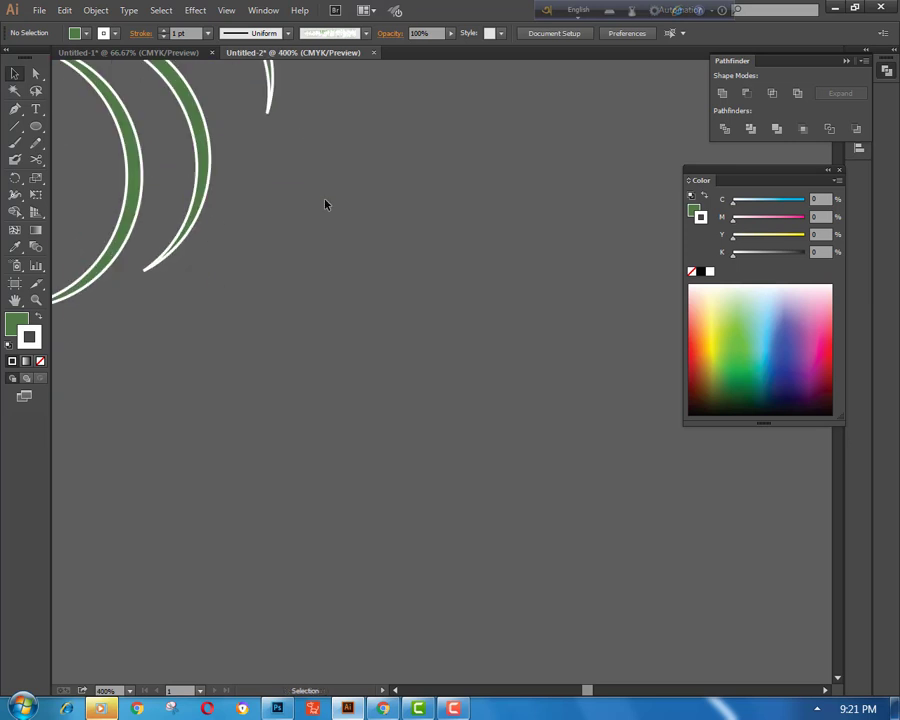
{"action": "scroll", "coordinate": [464, 317], "scroll_direction": "up", "scroll_amount": 5}
{"action": "left_click_drag", "start_coordinate": [322, 422], "coordinate": [596, 382]}
{"action": "scroll", "coordinate": [400, 210], "scroll_direction": "up", "scroll_amount": 2}
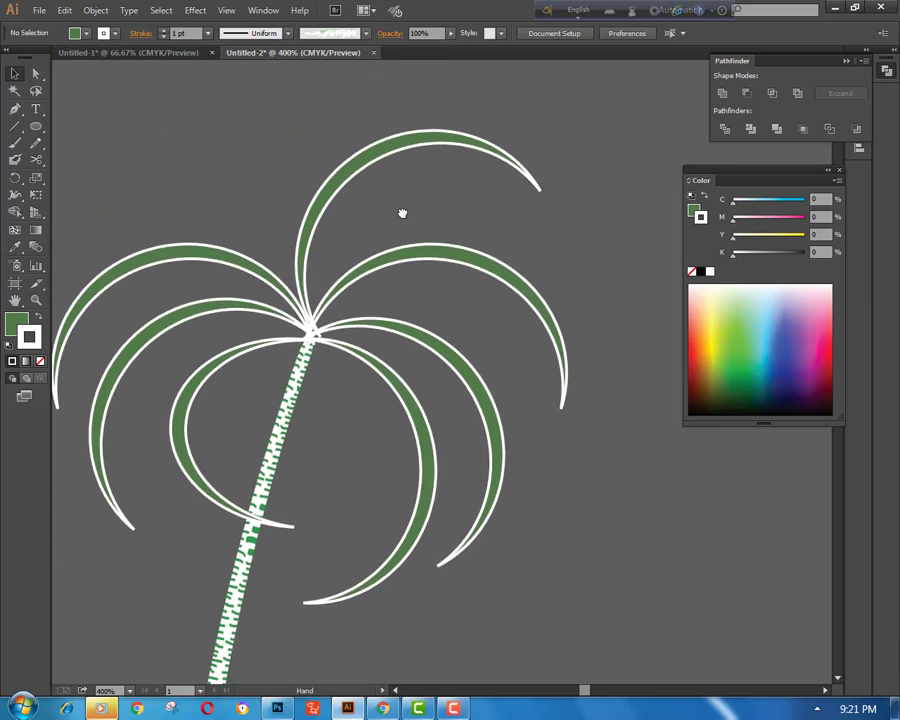
{"action": "left_click", "coordinate": [363, 173]}
{"action": "key", "text": "Left"}
{"action": "key", "text": "Left"}
{"action": "key", "text": "Left"}
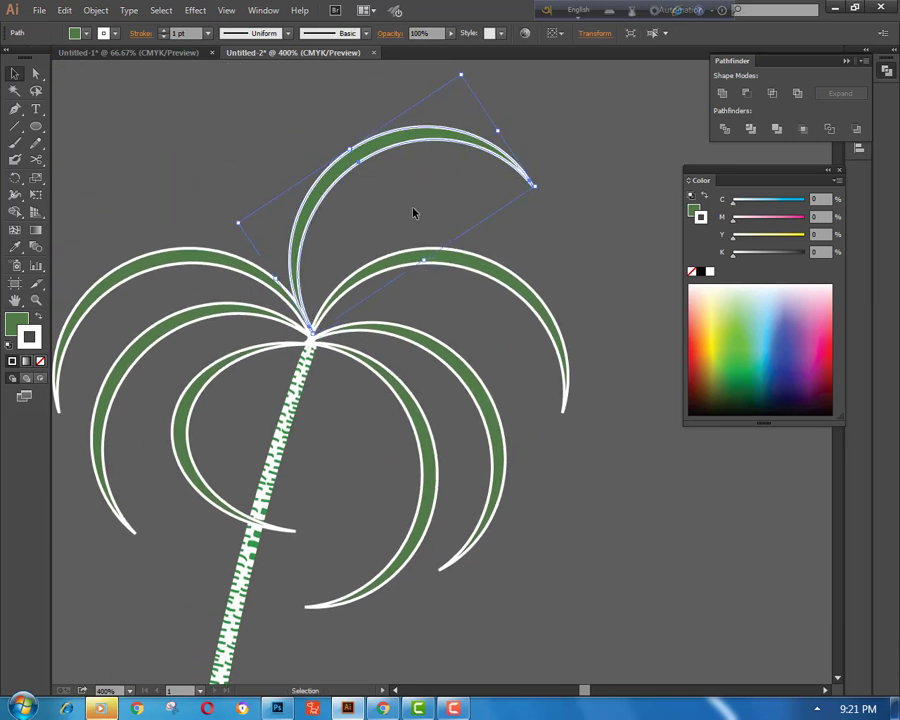
{"action": "left_click", "coordinate": [267, 187]}
- Rotate the raised frond further counter-clockwise and shift it left toward the trunk's top
{"action": "key", "text": "ctrl+minus"}
{"action": "key", "text": "ctrl+minus"}
{"action": "key", "text": "ctrl+minus"}
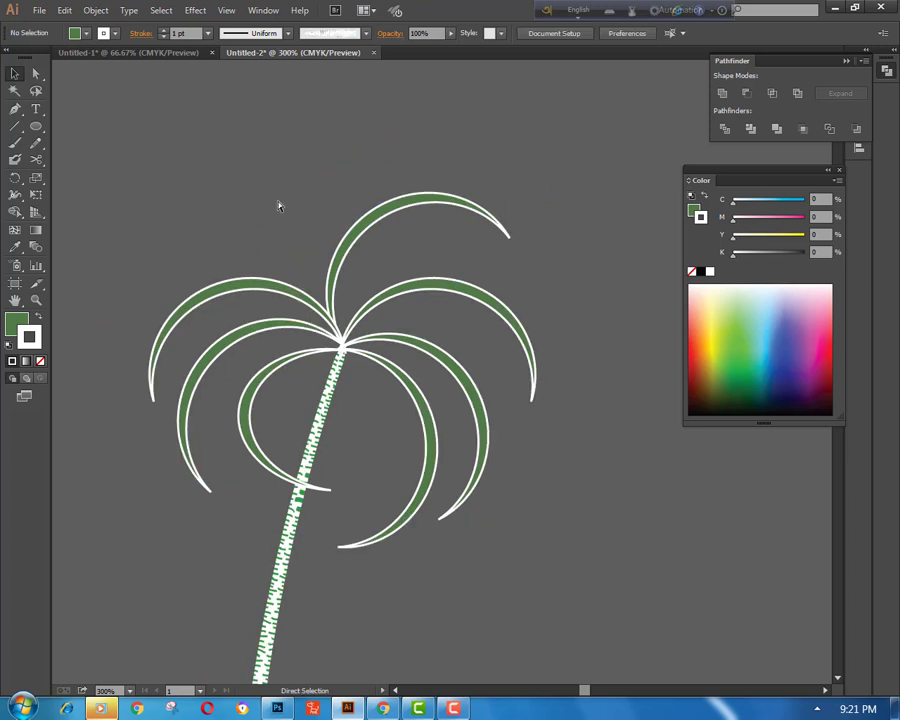
{"action": "left_click", "coordinate": [431, 290]}
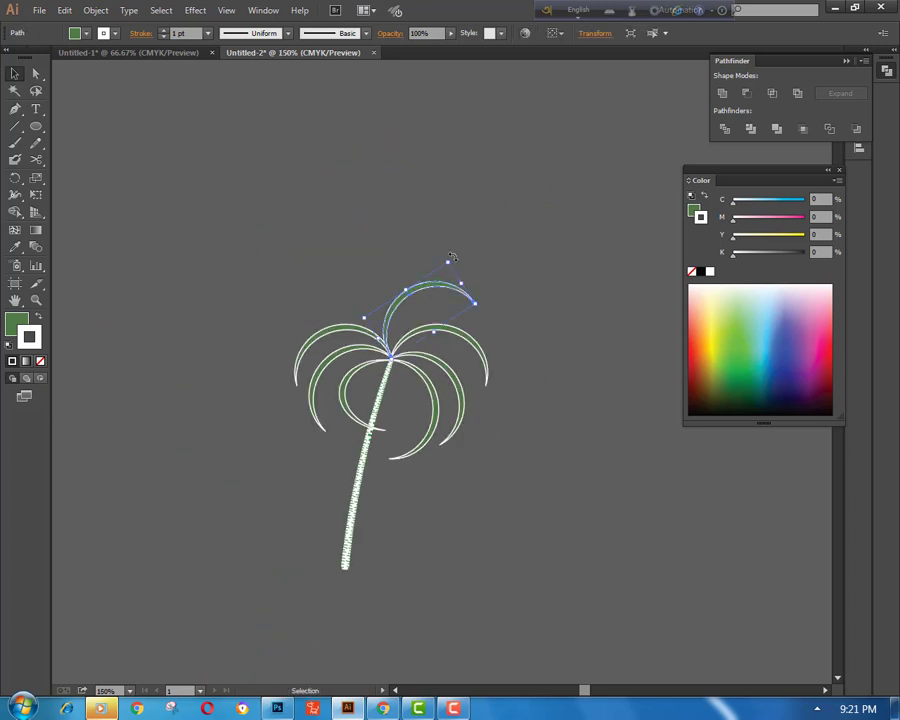
{"action": "left_click_drag", "start_coordinate": [453, 257], "coordinate": [411, 248]}
{"action": "left_click_drag", "start_coordinate": [402, 326], "coordinate": [369, 318]}
{"action": "left_click", "coordinate": [342, 206]}
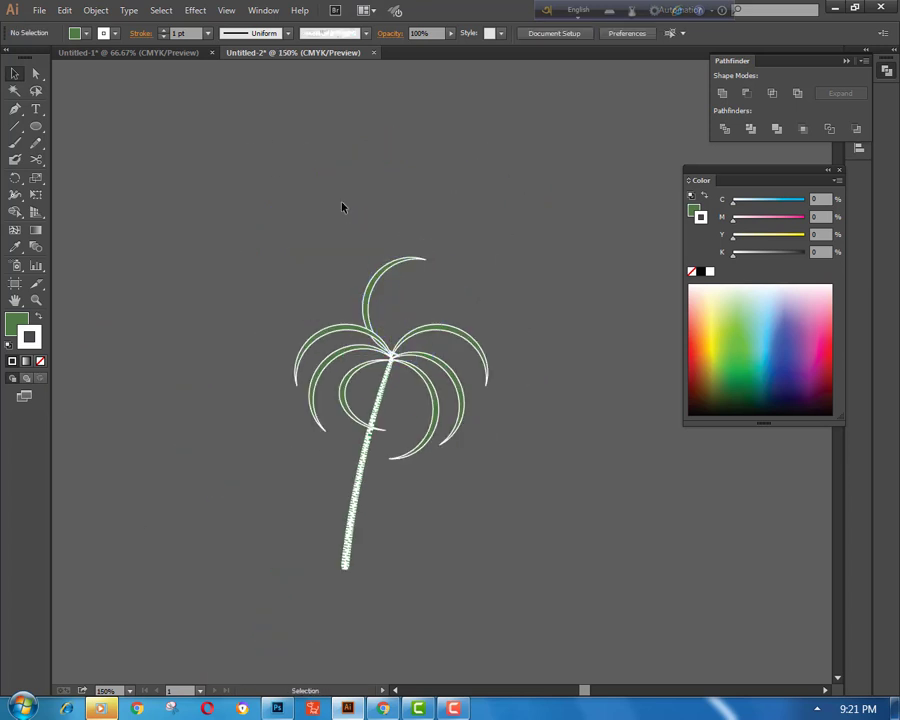
- Bring the raised frond forward in the stacking order and move it up clear of the palm
{"action": "left_click", "coordinate": [390, 266]}
{"action": "right_click", "coordinate": [416, 166]}
{"action": "mouse_move", "coordinate": [515, 383]}
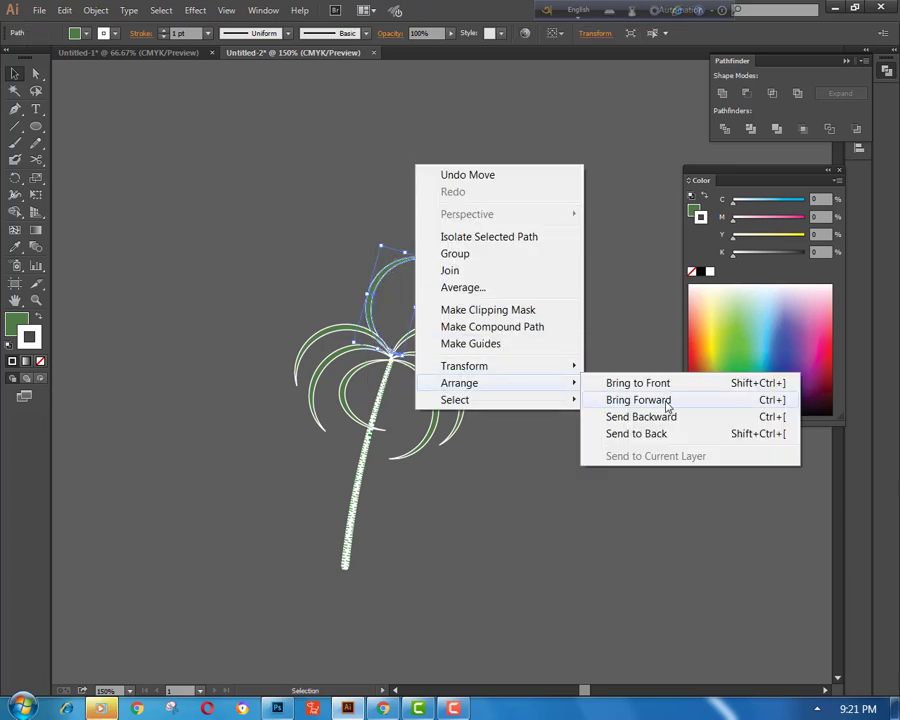
{"action": "left_click", "coordinate": [667, 404]}
{"action": "left_click", "coordinate": [589, 253]}
{"action": "left_click_drag", "start_coordinate": [386, 283], "coordinate": [428, 205]}
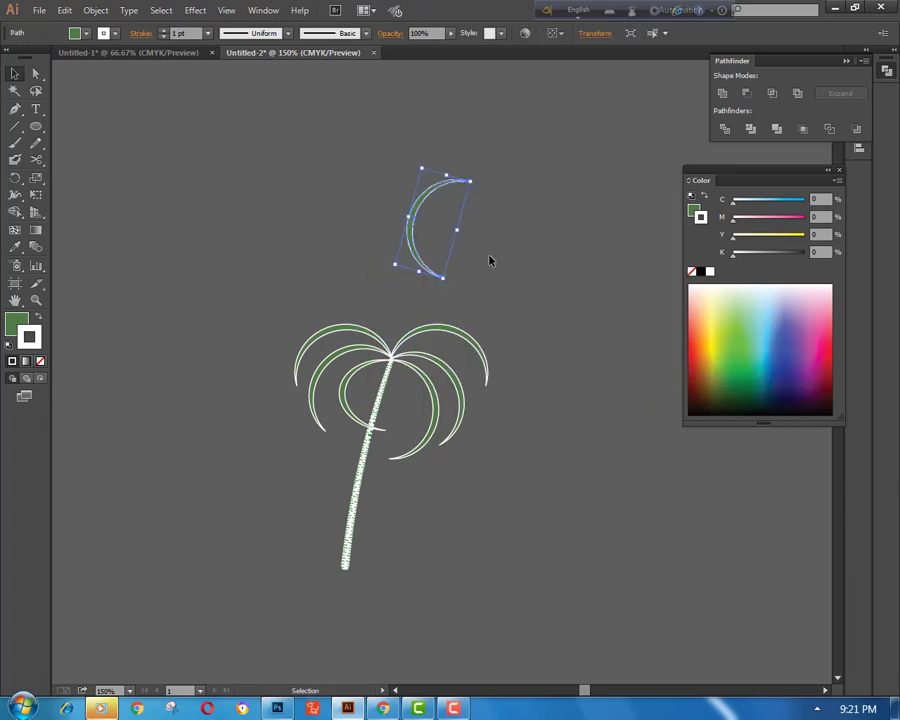
{"action": "left_click", "coordinate": [490, 260]}
- Rotate the detached frond clockwise, move it farther up and left, and delete it
{"action": "left_click_drag", "start_coordinate": [357, 165], "coordinate": [528, 277]}
{"action": "left_click_drag", "start_coordinate": [476, 176], "coordinate": [479, 262]}
{"action": "left_click_drag", "start_coordinate": [424, 210], "coordinate": [337, 151]}
{"action": "left_click", "coordinate": [522, 213]}
{"action": "left_click", "coordinate": [455, 214]}
{"action": "left_click_drag", "start_coordinate": [258, 125], "coordinate": [401, 247]}
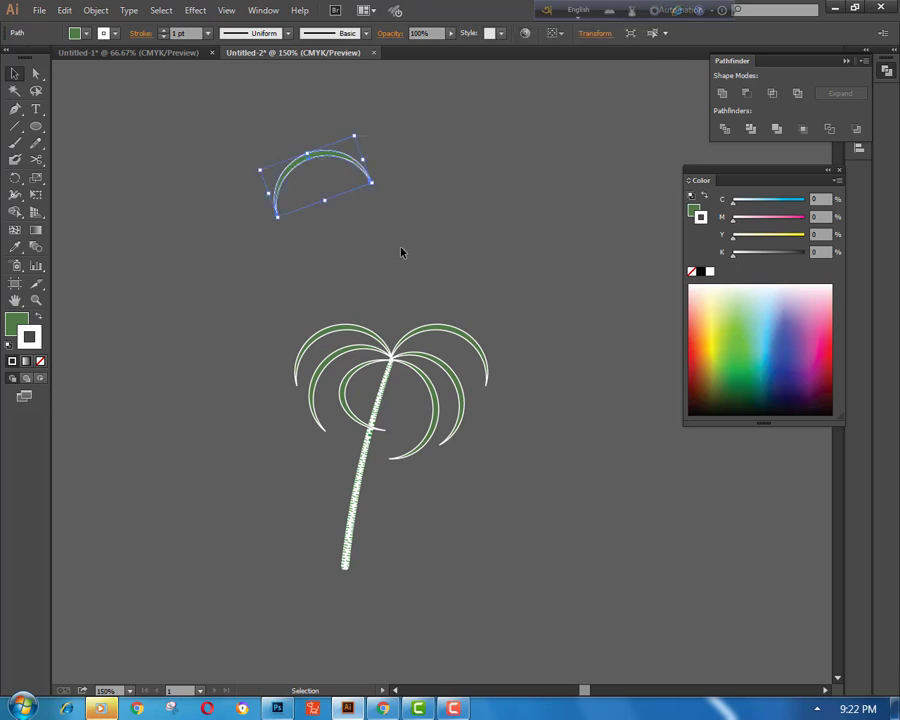
{"action": "key", "text": "Delete"}
- Draw a narrow closed leaf with the Pen tool above the palm, curving up and left to a point
{"action": "left_click", "coordinate": [15, 108]}
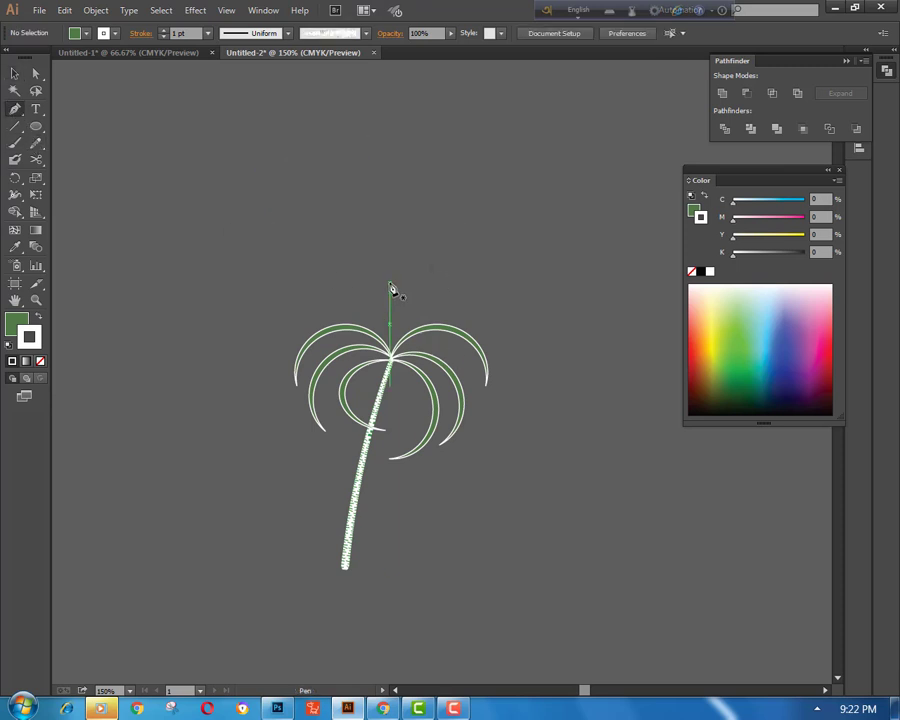
{"action": "left_click", "coordinate": [389, 282]}
{"action": "left_click_drag", "start_coordinate": [358, 176], "coordinate": [326, 157]}
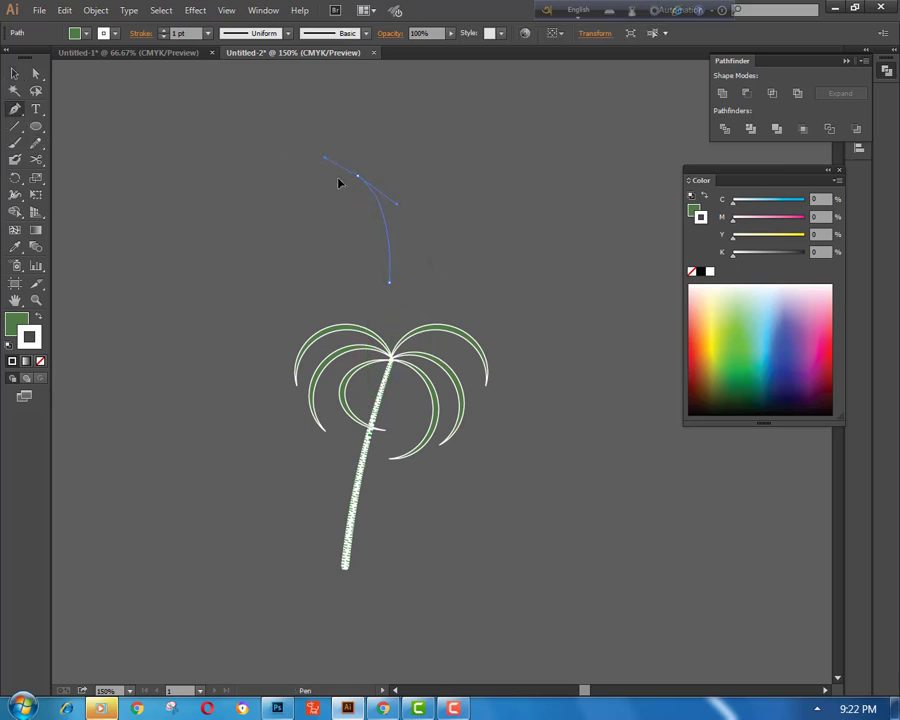
{"action": "left_click", "coordinate": [358, 176]}
{"action": "left_click", "coordinate": [389, 282]}
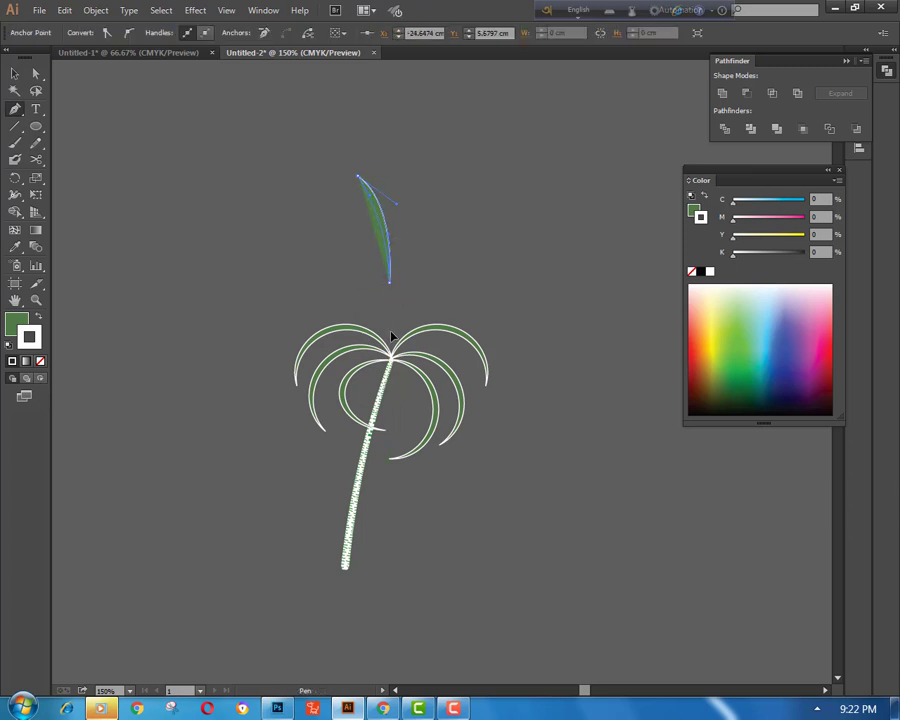
{"action": "left_click_drag", "start_coordinate": [389, 334], "coordinate": [389, 328]}
{"action": "left_click", "coordinate": [454, 180], "text": "ctrl"}
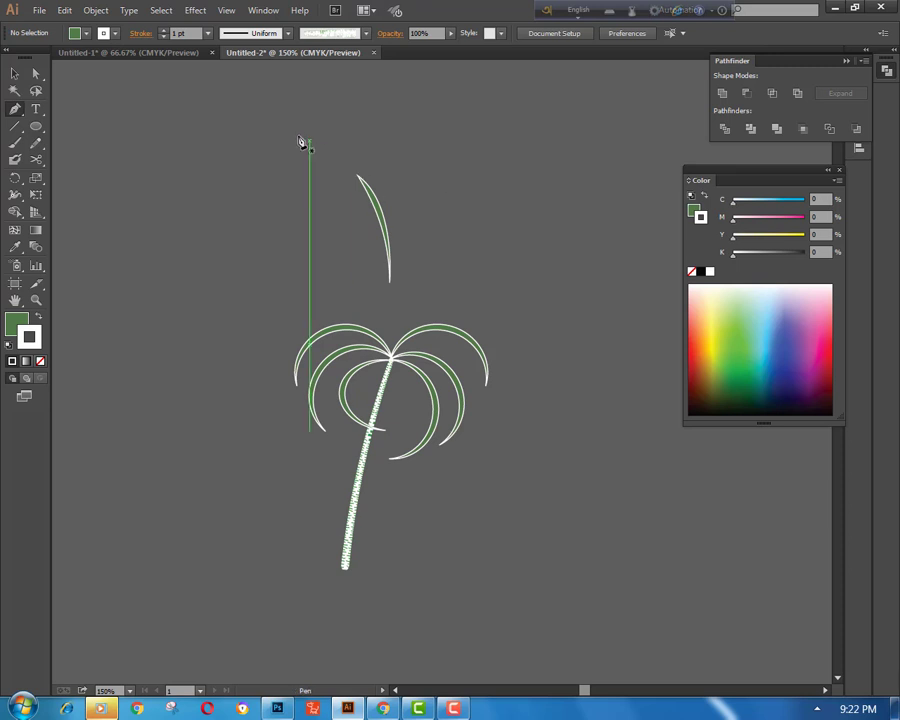
- Try the new leaf leaning right by rotating it and placing its base at the trunk's top
{"action": "left_click", "coordinate": [14, 73]}
{"action": "left_click_drag", "start_coordinate": [322, 141], "coordinate": [445, 201]}
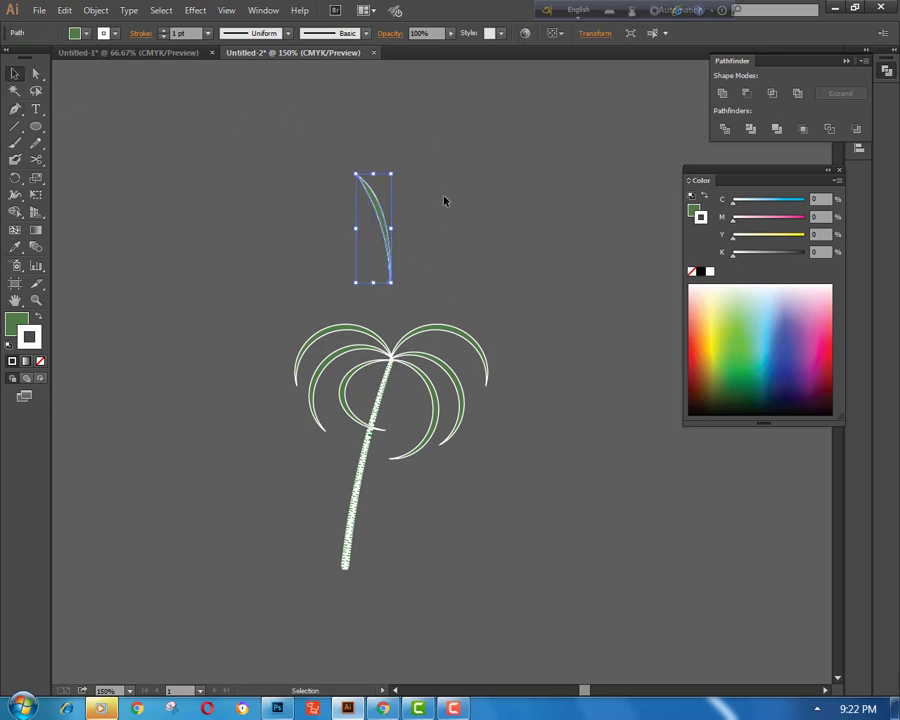
{"action": "left_click_drag", "start_coordinate": [398, 170], "coordinate": [277, 203]}
{"action": "left_click", "coordinate": [277, 203]}
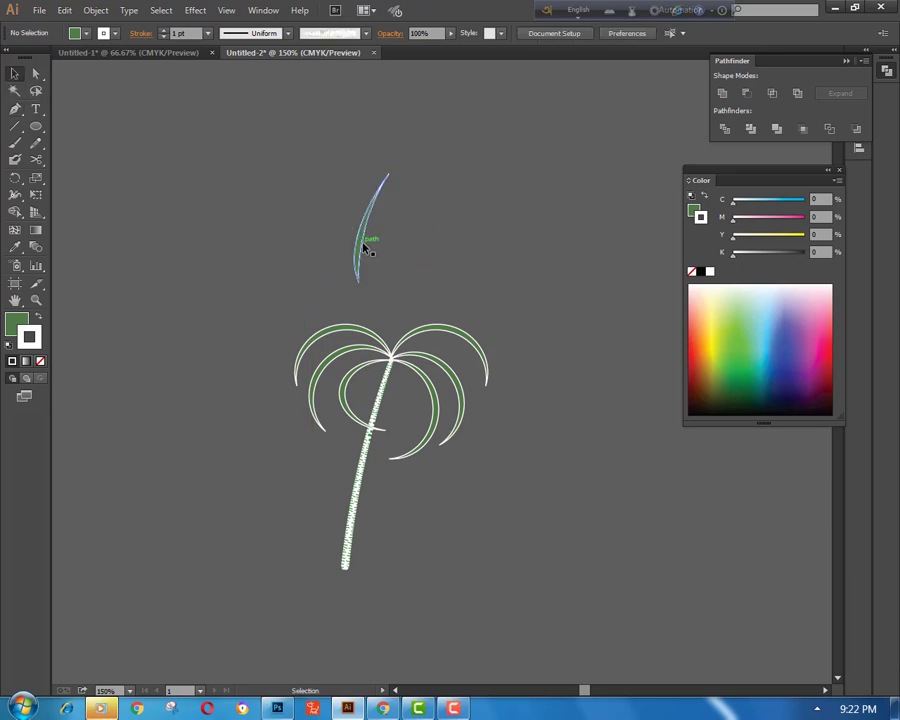
{"action": "left_click_drag", "start_coordinate": [368, 247], "coordinate": [400, 322]}
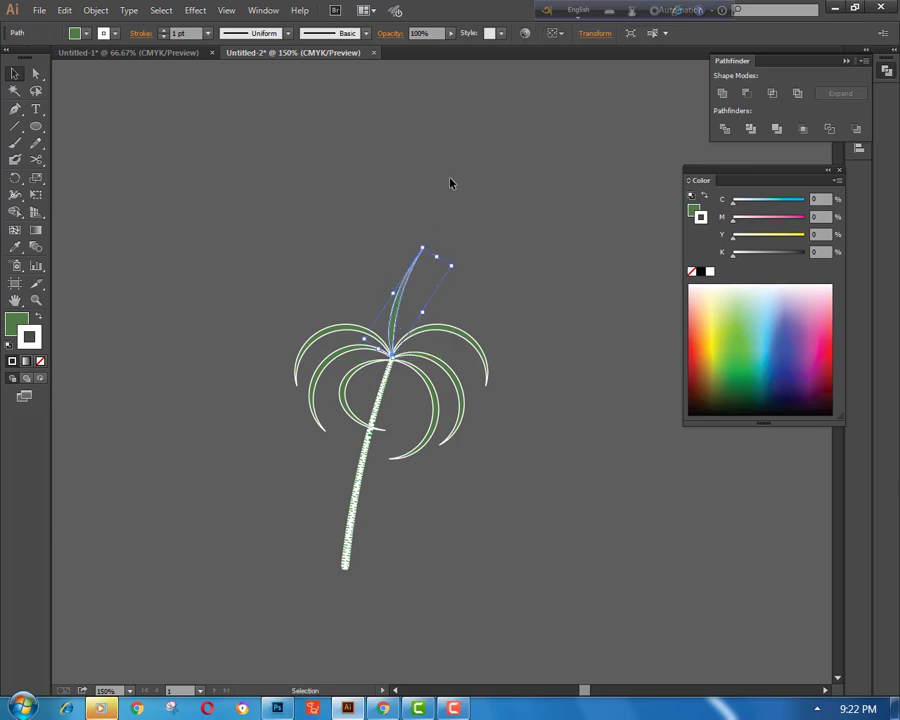
{"action": "left_click", "coordinate": [479, 224]}
- Turn the leaf back to lean left, shorten it and place its base at the trunk's top
{"action": "left_click", "coordinate": [406, 290]}
{"action": "left_click_drag", "start_coordinate": [405, 297], "coordinate": [336, 299]}
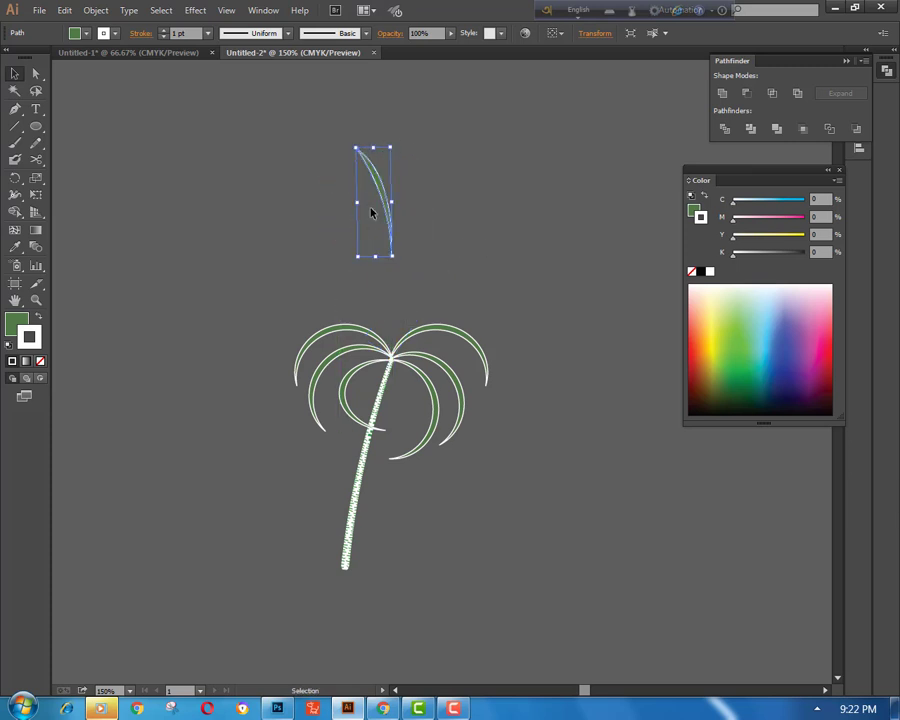
{"action": "left_click_drag", "start_coordinate": [377, 182], "coordinate": [374, 289]}
{"action": "left_click", "coordinate": [404, 255]}
{"action": "left_click", "coordinate": [369, 256]}
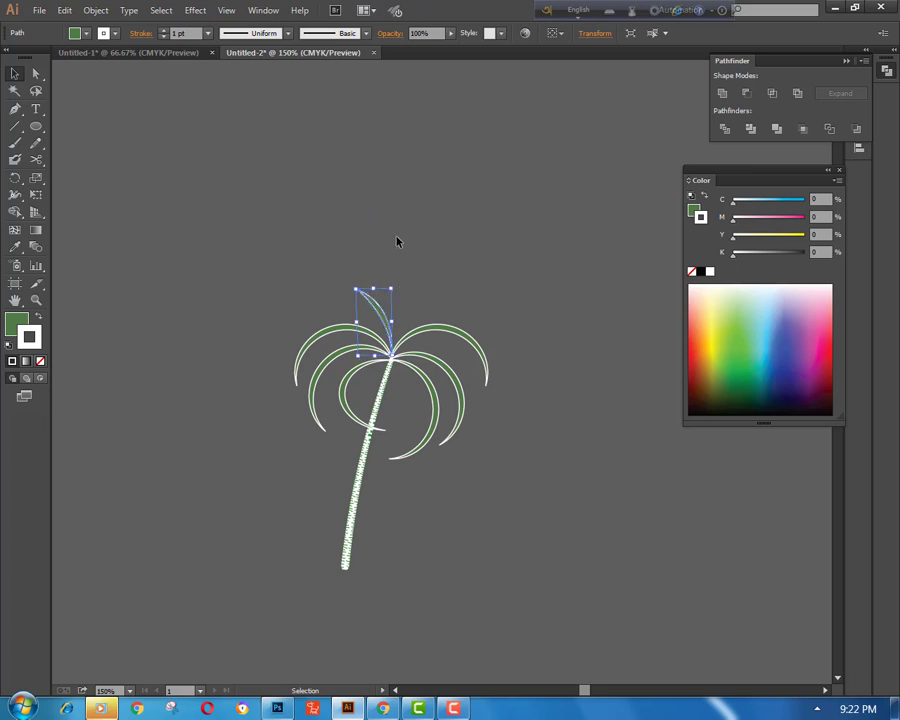
{"action": "left_click", "coordinate": [420, 297]}
- Move the short leaf slightly down so its base meets the other fronds at the trunk's top
{"action": "key", "text": "ctrl+plus"}
{"action": "key", "text": "ctrl+plus"}
{"action": "left_click_drag", "start_coordinate": [432, 194], "coordinate": [464, 227]}
{"action": "left_click_drag", "start_coordinate": [352, 297], "coordinate": [352, 306]}
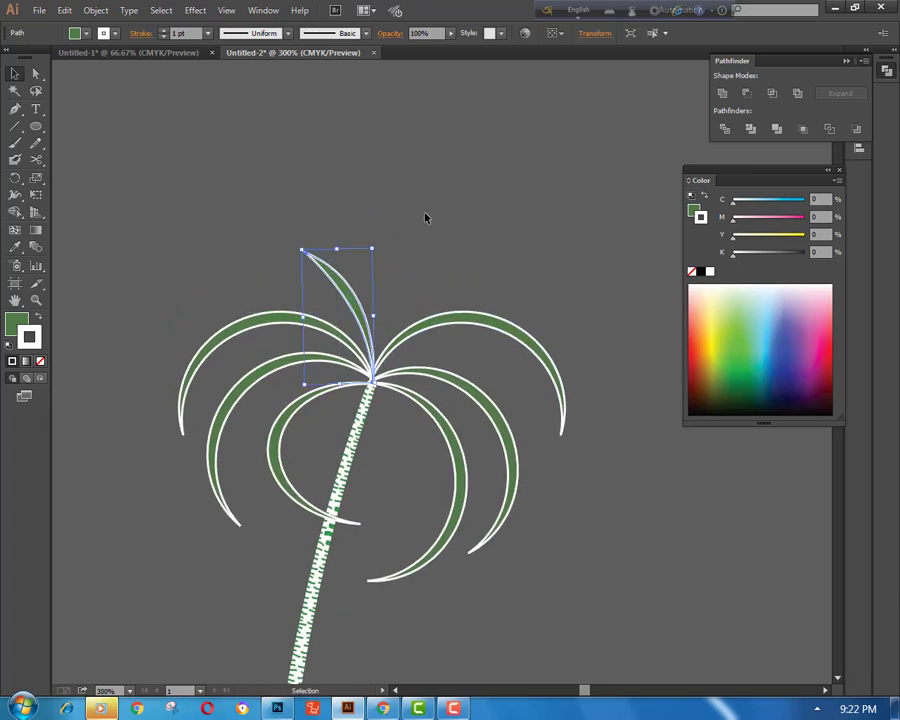
{"action": "left_click", "coordinate": [426, 215]}
- Make a reflected copy of the short upright leaf across the vertical axis
{"action": "scroll", "coordinate": [410, 240], "scroll_direction": "down", "scroll_amount": 1}
{"action": "left_click", "coordinate": [352, 256]}
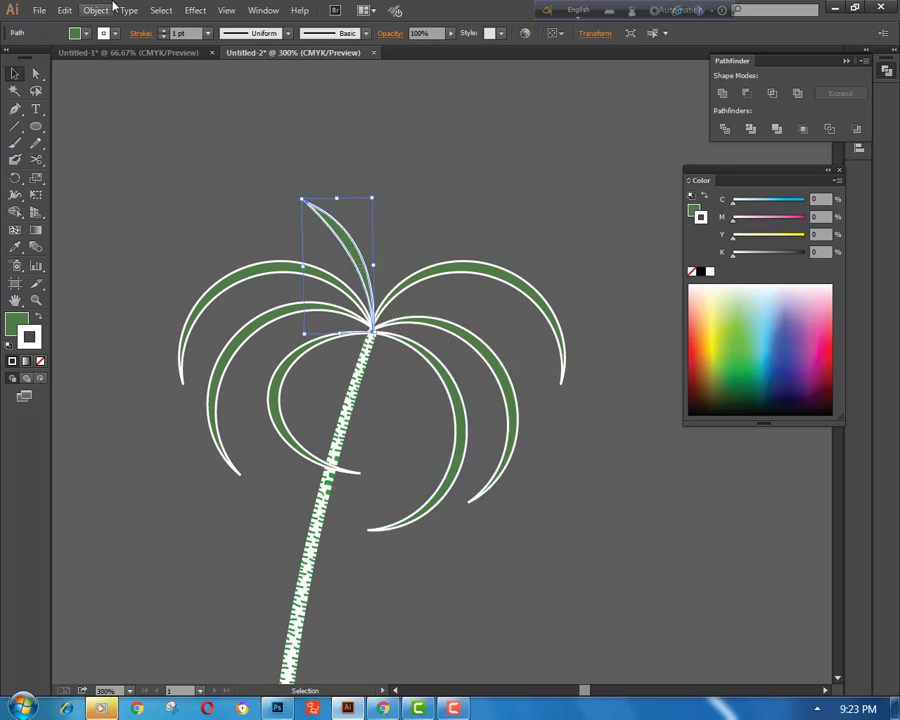
{"action": "left_click", "coordinate": [96, 10]}
{"action": "mouse_move", "coordinate": [79, 19]}
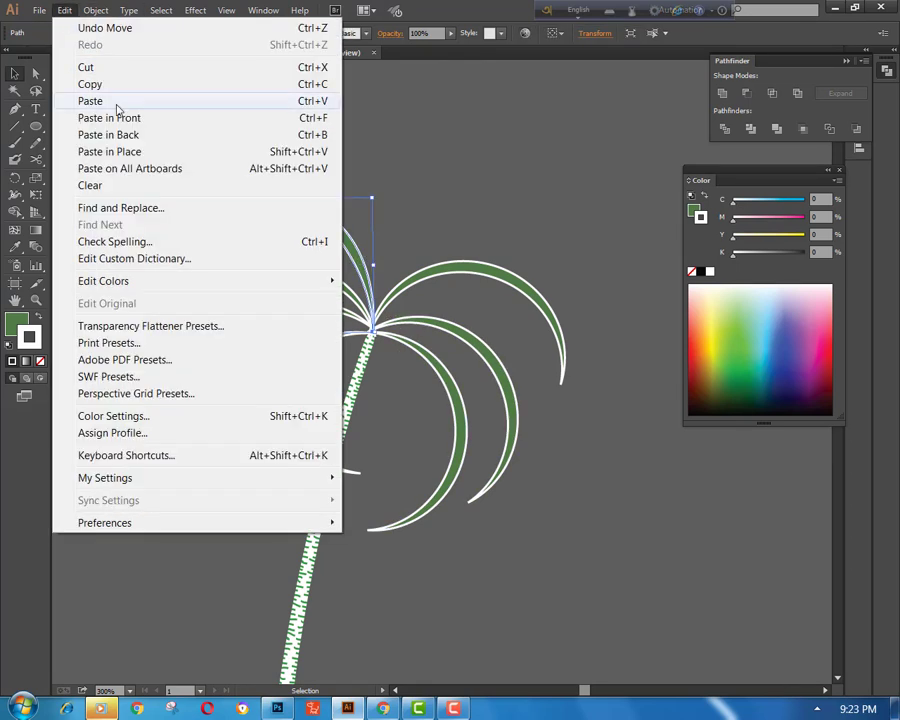
{"action": "mouse_move", "coordinate": [131, 28]}
{"action": "left_click", "coordinate": [484, 92]}
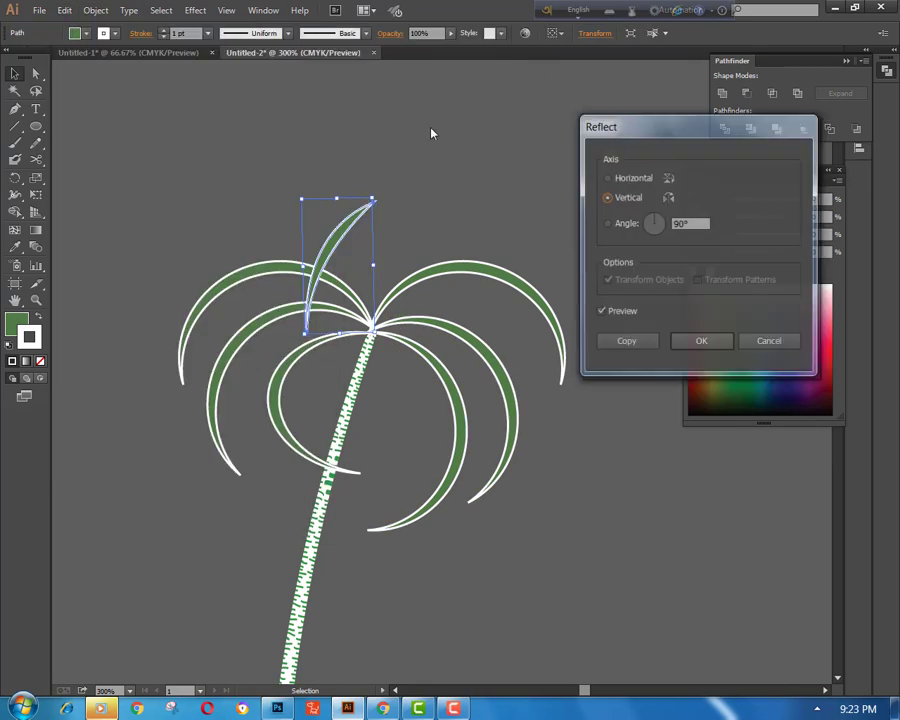
{"action": "left_click", "coordinate": [610, 342]}
- Move the mirrored leaf right until its base meets the other leaf at the trunk's top, and deselect it
{"action": "key", "text": "Right"}
{"action": "key", "text": "Right"}
{"action": "key", "text": "Right"}
{"action": "key", "text": "Right"}
{"action": "key", "text": "Right"}
{"action": "key", "text": "Right"}
{"action": "key", "text": "Right"}
{"action": "key", "text": "Right"}
{"action": "key", "text": "Right"}
{"action": "key", "text": "Right"}
{"action": "key", "text": "Right"}
{"action": "key", "text": "Right"}
{"action": "key", "text": "Right"}
{"action": "key", "text": "Right"}
{"action": "key", "text": "Right"}
{"action": "key", "text": "Right"}
{"action": "key", "text": "Right"}
{"action": "key", "text": "Right"}
{"action": "key", "text": "Right"}
{"action": "key", "text": "Right"}
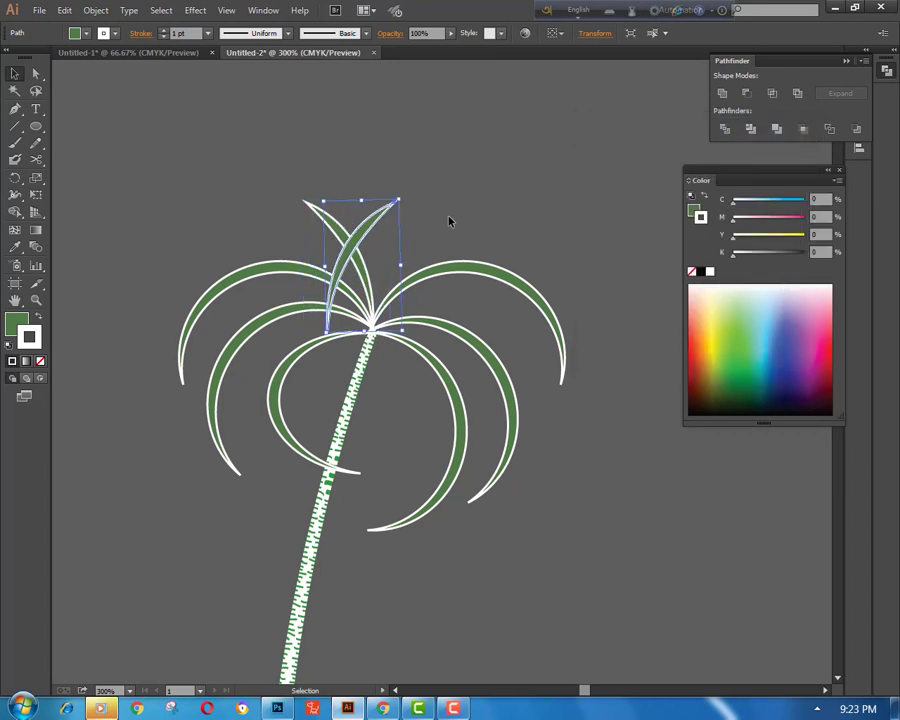
{"action": "left_click", "coordinate": [580, 173]}
- Move the short right leaf up and away from the crown, clear of the other fronds
{"action": "key", "text": "ctrl+minus"}
{"action": "key", "text": "ctrl+minus"}
{"action": "key", "text": "ctrl+minus"}
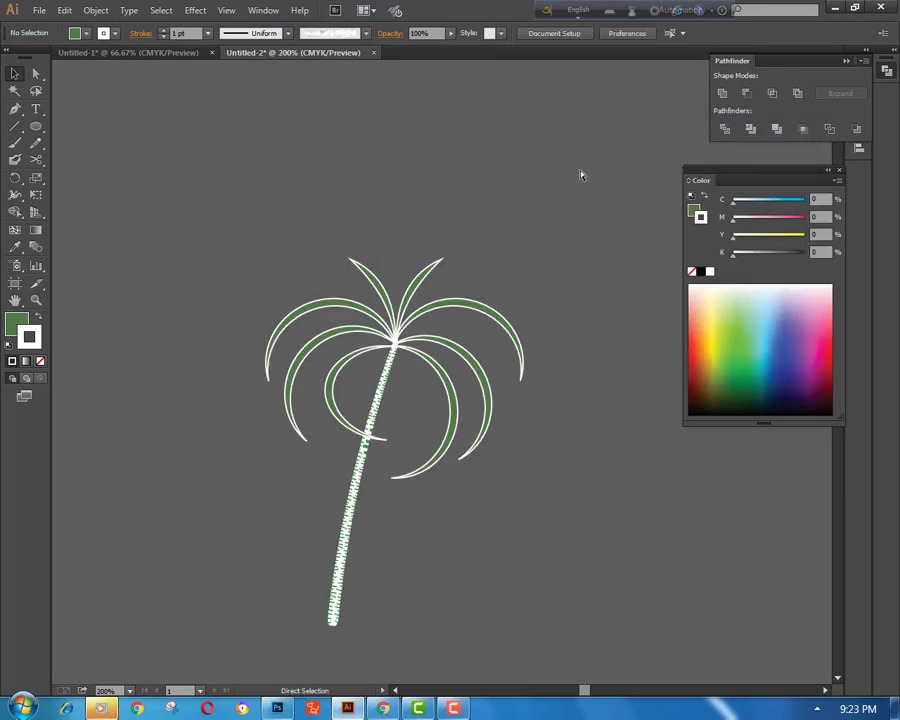
{"action": "key", "text": "ctrl+plus"}
{"action": "key", "text": "ctrl+plus"}
{"action": "key", "text": "ctrl+plus"}
{"action": "left_click", "coordinate": [401, 252]}
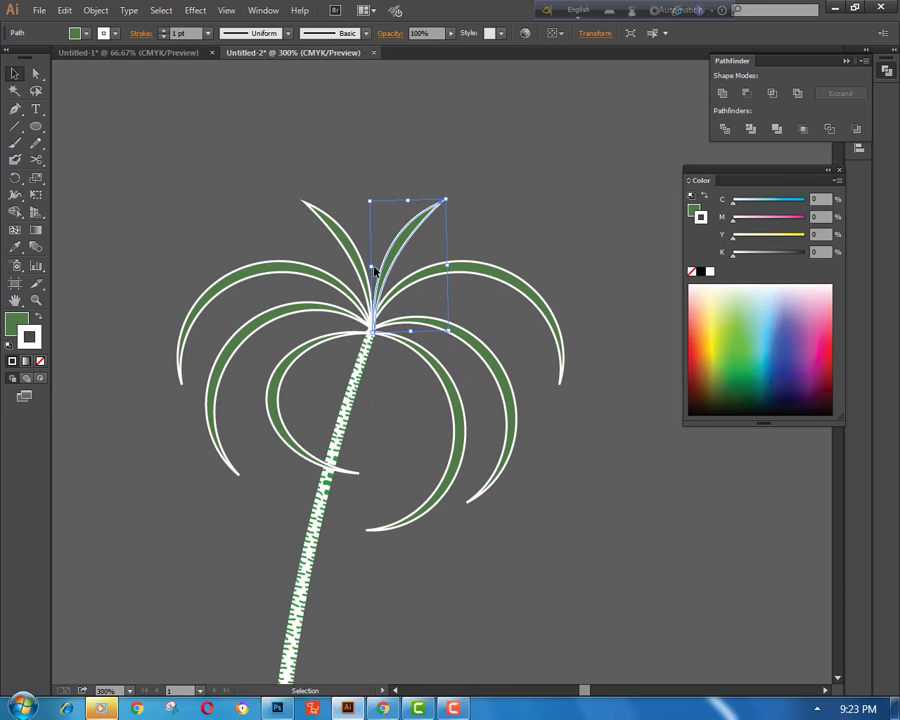
{"action": "left_click_drag", "start_coordinate": [373, 267], "coordinate": [397, 157]}
{"action": "left_click", "coordinate": [556, 159]}
- Slim the detached leaf by pulling the curve handle at its tip inward
{"action": "key", "text": "a"}
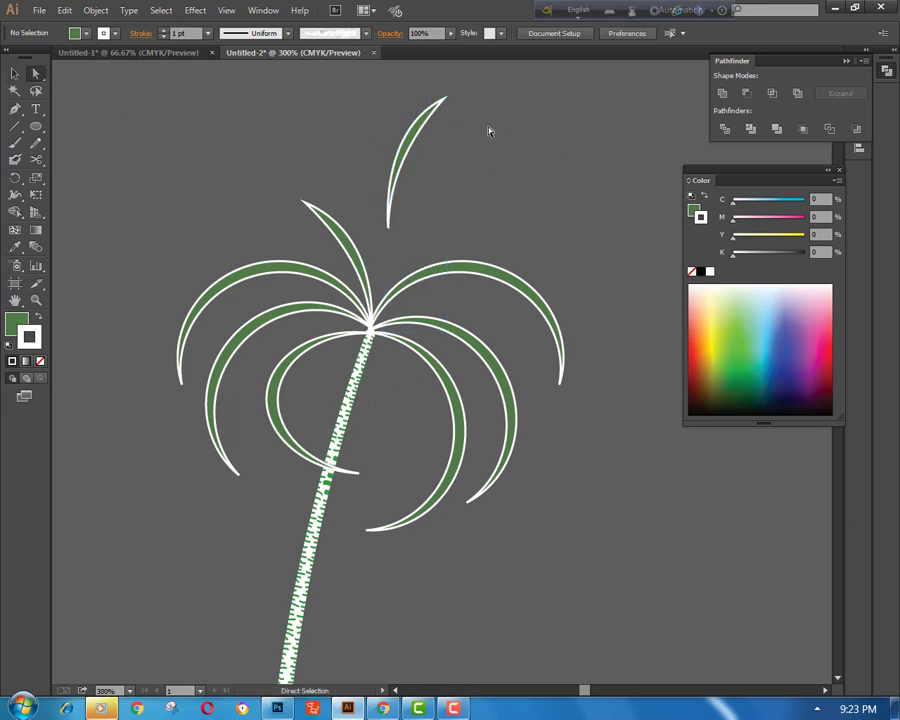
{"action": "left_click", "coordinate": [444, 99]}
{"action": "left_click_drag", "start_coordinate": [380, 142], "coordinate": [381, 143]}
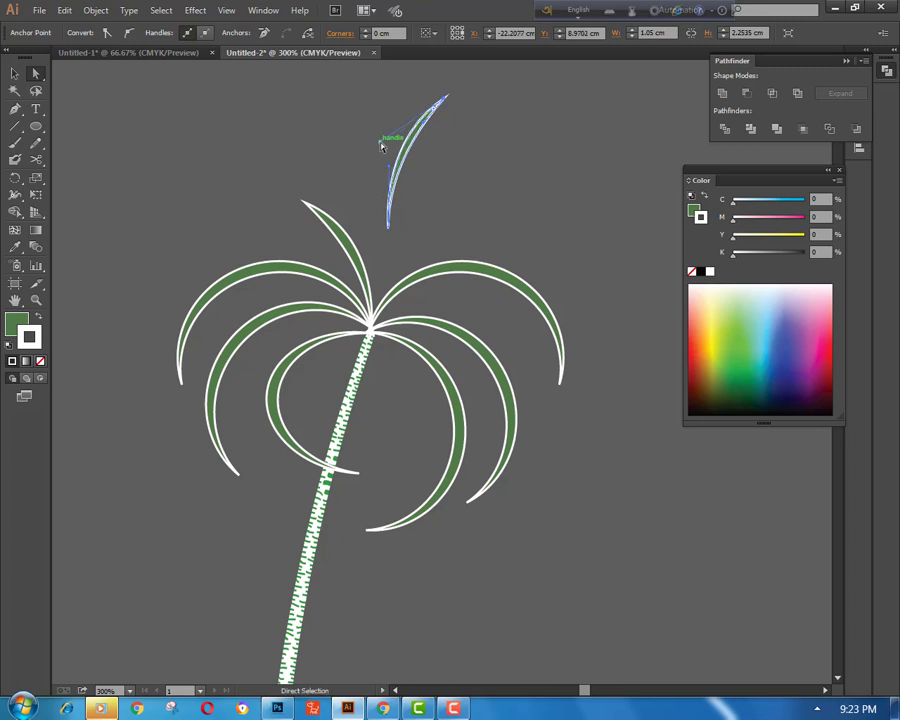
{"action": "left_click", "coordinate": [476, 167]}
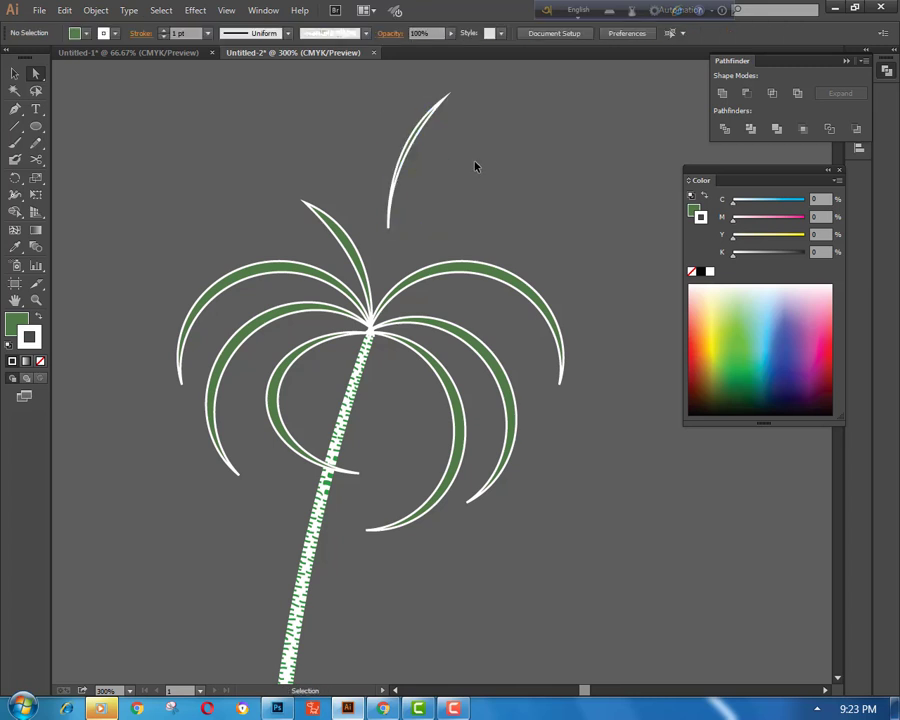
{"action": "left_click", "coordinate": [422, 180]}
{"action": "left_click", "coordinate": [357, 97]}
{"action": "left_click", "coordinate": [420, 148]}
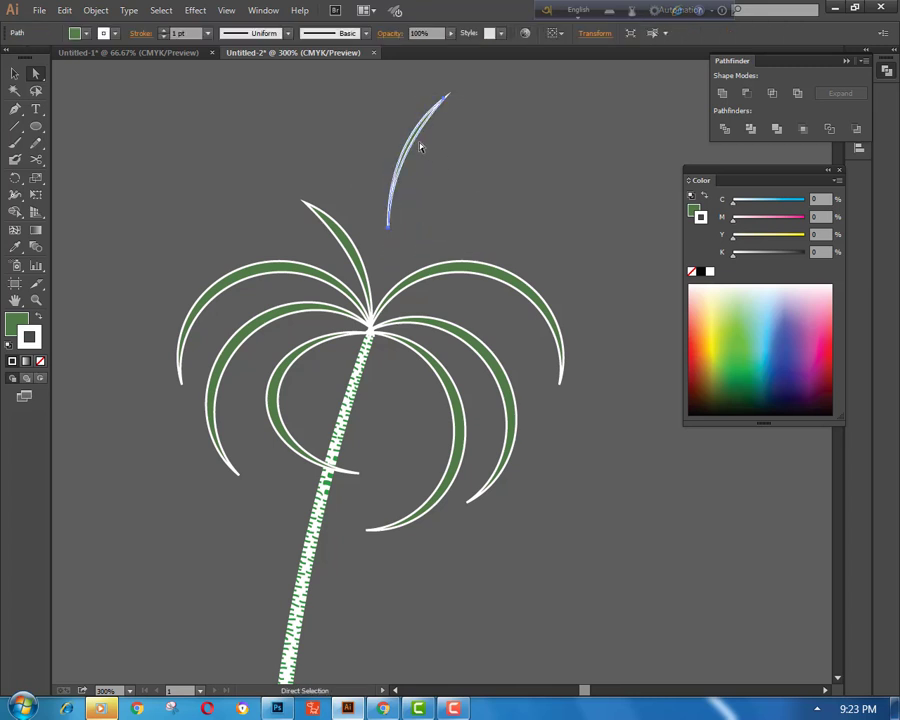
- Move the slimmed leaf back down so its base meets the crown at the trunk's top
{"action": "left_click", "coordinate": [13, 74]}
{"action": "left_click", "coordinate": [388, 94]}
{"action": "left_click_drag", "start_coordinate": [424, 126], "coordinate": [409, 218]}
{"action": "left_click", "coordinate": [528, 155]}
{"action": "left_click", "coordinate": [407, 224]}
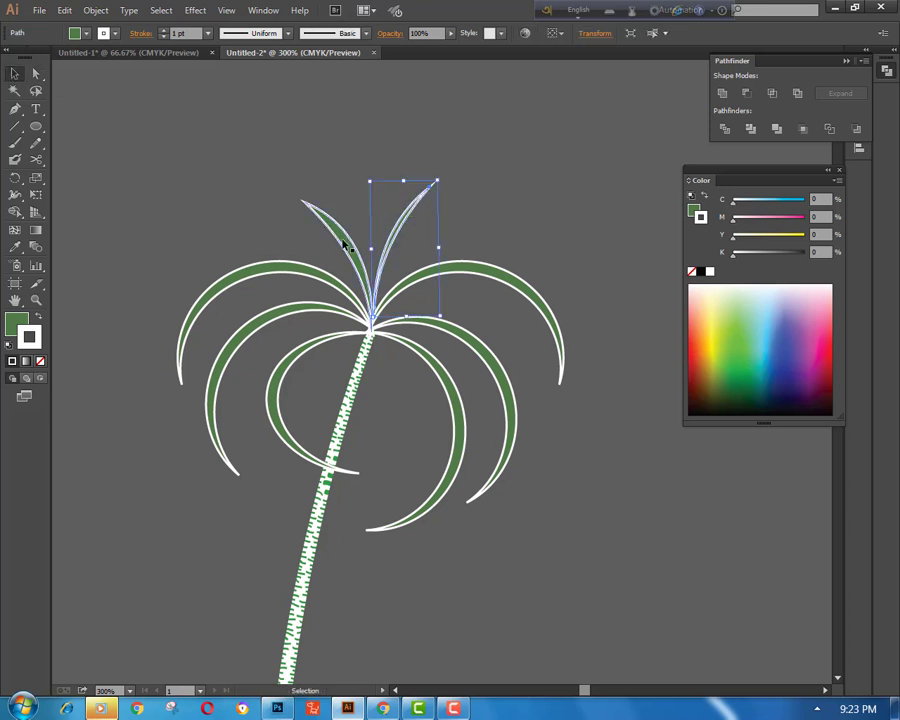
- Make a reflected copy of the short left leaf across the vertical axis
{"action": "left_click", "coordinate": [343, 238]}
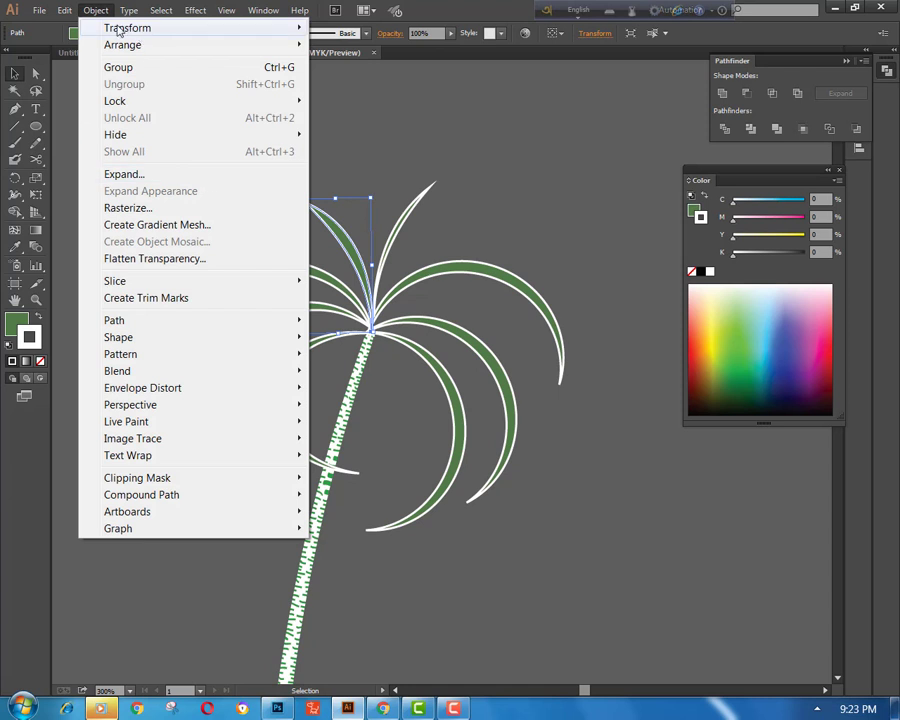
{"action": "mouse_move", "coordinate": [122, 28]}
{"action": "left_click", "coordinate": [350, 85]}
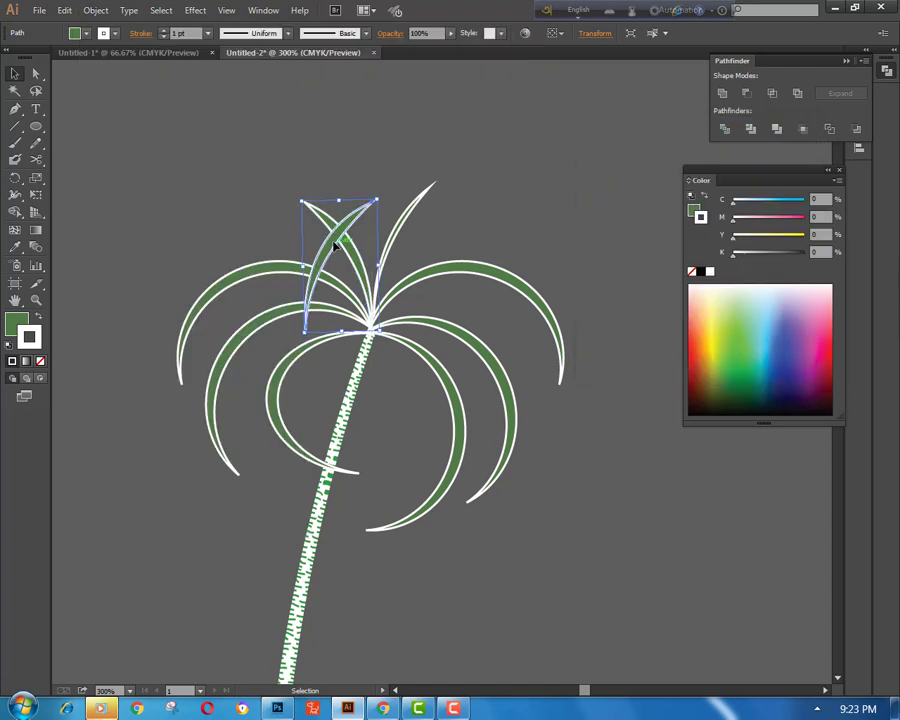
- Move the reflected leaf beside the slim one, rotate it slightly clockwise and set its base at the trunk's top
{"action": "left_click_drag", "start_coordinate": [365, 240], "coordinate": [416, 262]}
{"action": "left_click_drag", "start_coordinate": [453, 191], "coordinate": [466, 200]}
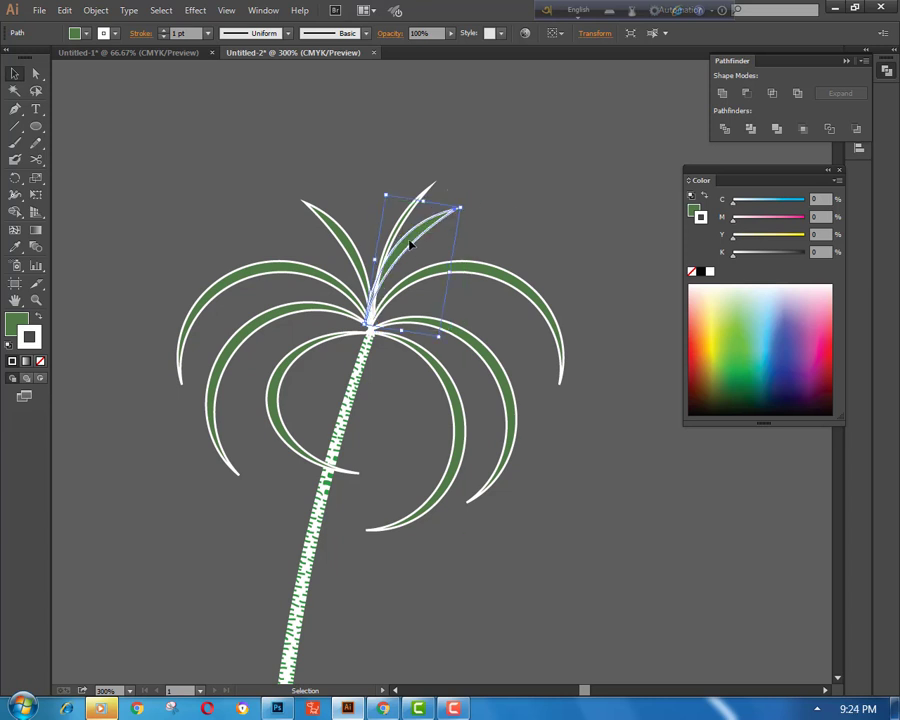
{"action": "left_click_drag", "start_coordinate": [412, 244], "coordinate": [416, 253]}
{"action": "left_click", "coordinate": [521, 195]}
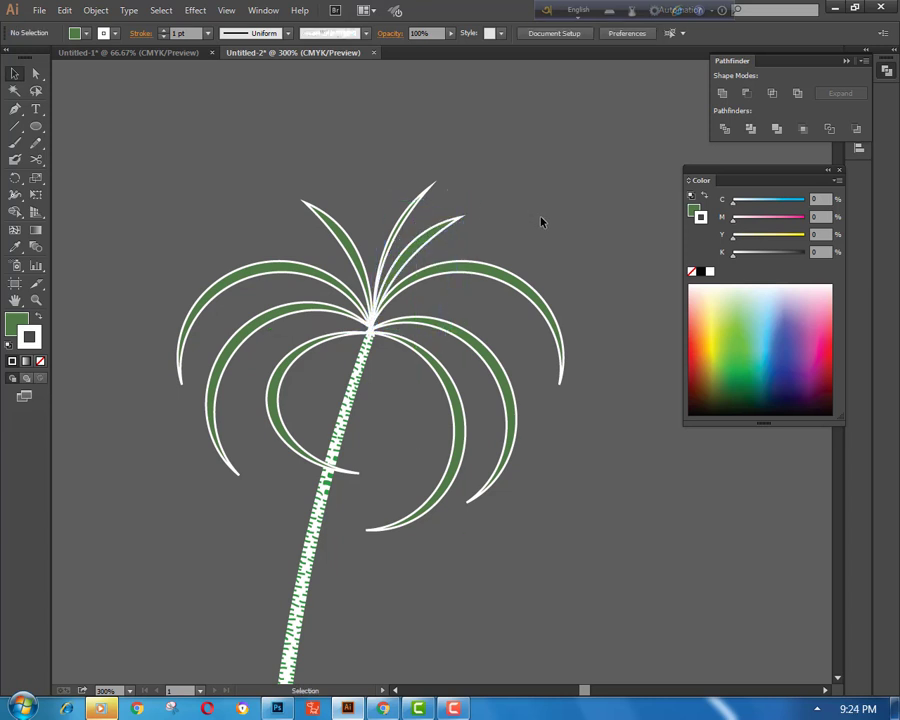
- Shift the tip anchor points of the short left leaf outward to the left and slightly up
{"action": "key", "text": "ctrl+minus"}
{"action": "key", "text": "ctrl+minus"}
{"action": "key", "text": "ctrl+minus"}
{"action": "key", "text": "ctrl+equal"}
{"action": "key", "text": "ctrl+equal"}
{"action": "key", "text": "ctrl+equal"}
{"action": "left_click", "coordinate": [333, 226]}
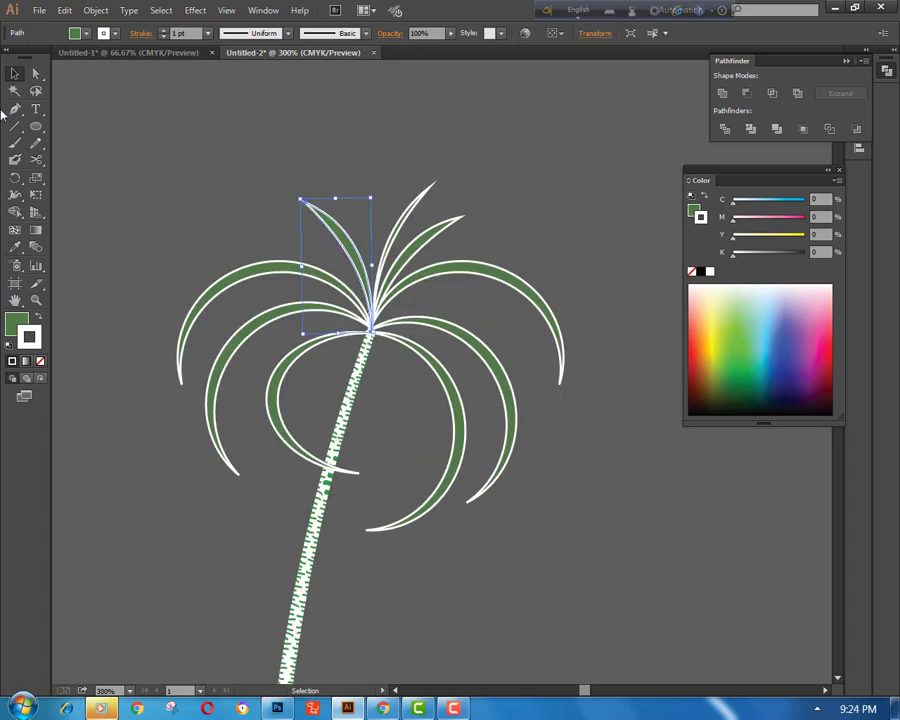
{"action": "key", "text": "a"}
{"action": "left_click", "coordinate": [303, 200]}
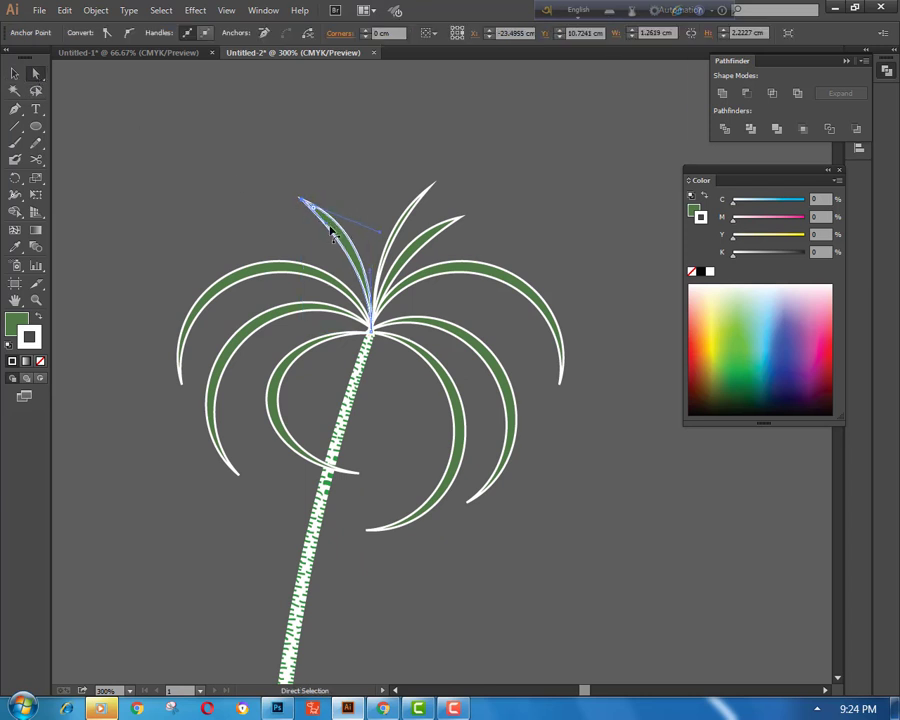
{"action": "key", "text": "Up"}
{"action": "key", "text": "Left"}
{"action": "key", "text": "Left"}
{"action": "key", "text": "Left"}
{"action": "key", "text": "Left"}
{"action": "key", "text": "Left"}
{"action": "key", "text": "Left"}
{"action": "key", "text": "Up"}
{"action": "key", "text": "Left"}
{"action": "key", "text": "Left"}
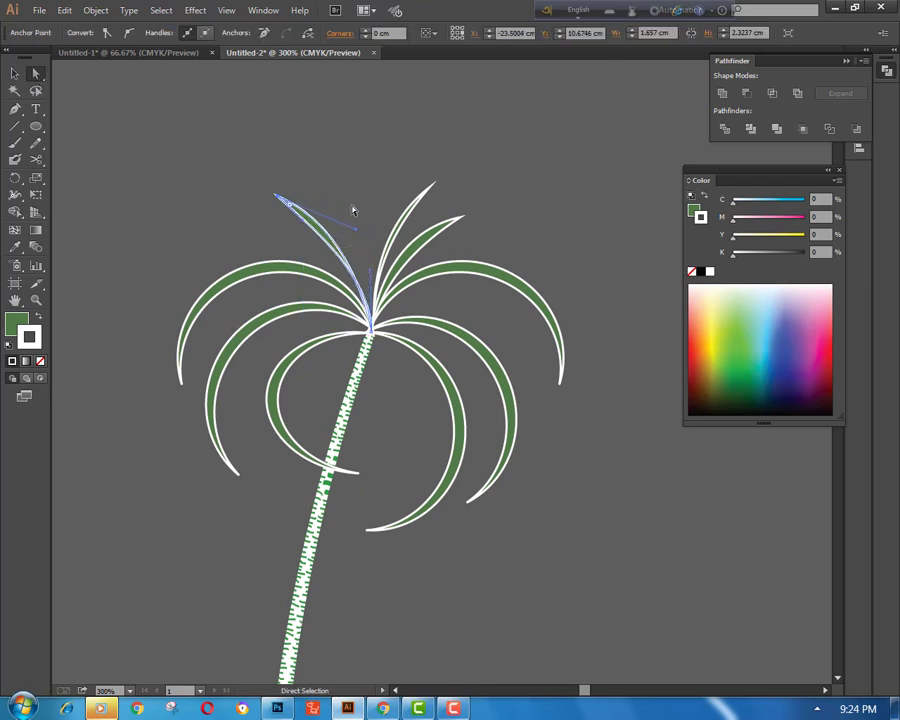
- Adjust the short left leaf's curve handles into a slim, gently arched blade and deselect it
{"action": "mouse_move", "coordinate": [355, 233]}
{"action": "left_mouse_down"}
{"action": "mouse_move", "coordinate": [352, 250]}
{"action": "mouse_move", "coordinate": [354, 238]}
{"action": "mouse_move", "coordinate": [375, 250]}
{"action": "mouse_move", "coordinate": [362, 262]}
{"action": "mouse_move", "coordinate": [355, 243]}
{"action": "left_mouse_up"}
{"action": "left_click", "coordinate": [351, 250]}
{"action": "left_click", "coordinate": [340, 180], "text": "ctrl"}
{"action": "key", "text": "ctrl+z"}
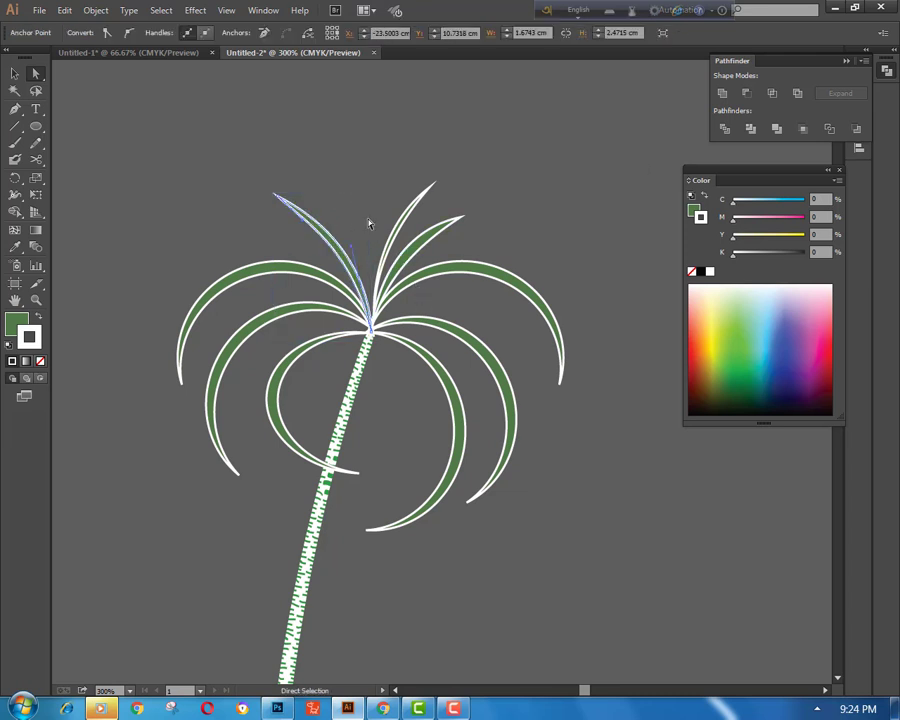
{"action": "left_click", "coordinate": [357, 191]}
- Try shortening the slim upright right leaf from its tip, and undo the change
{"action": "key", "text": "ctrl+minus"}
{"action": "key", "text": "ctrl+minus"}
{"action": "key", "text": "ctrl+plus"}
{"action": "key", "text": "ctrl+plus"}
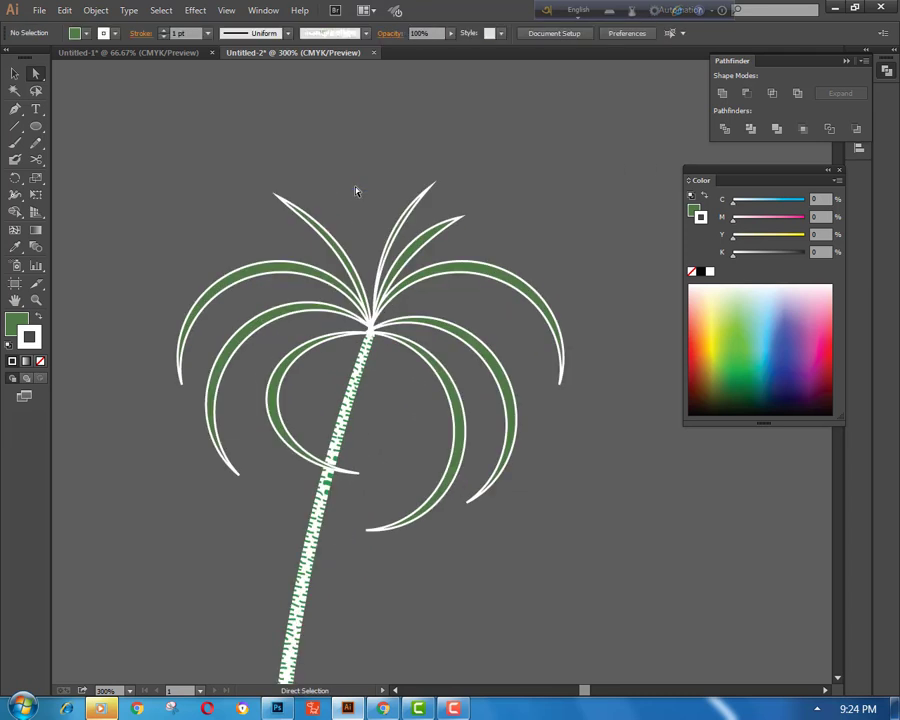
{"action": "left_click", "coordinate": [420, 205]}
{"action": "key", "text": "v"}
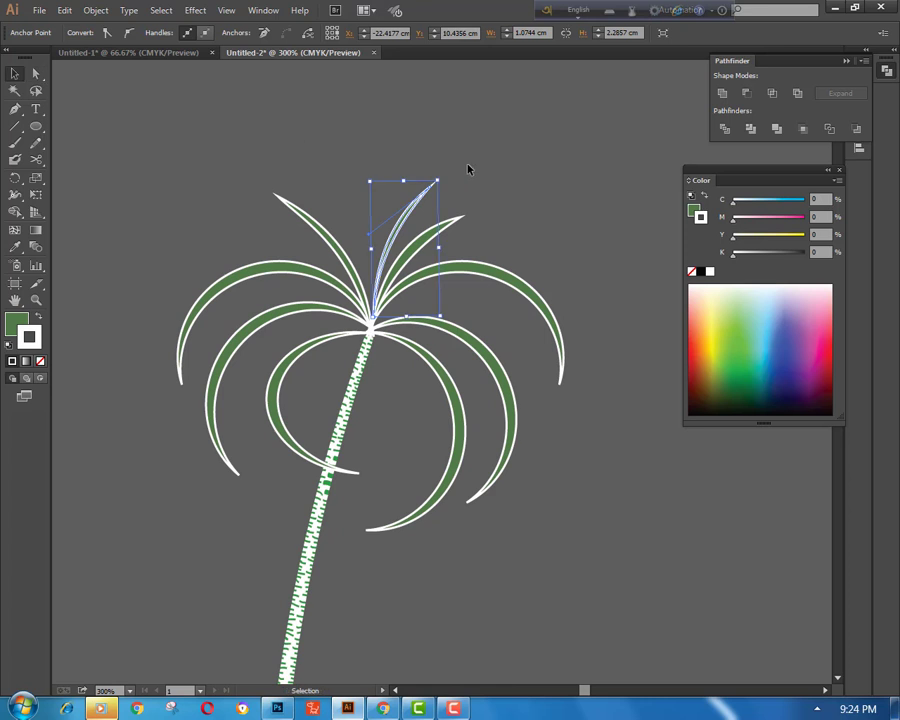
{"action": "left_click_drag", "start_coordinate": [404, 181], "coordinate": [403, 208]}
{"action": "left_click", "coordinate": [443, 148]}
{"action": "key", "text": "ctrl+z"}
{"action": "key", "text": "ctrl+z"}
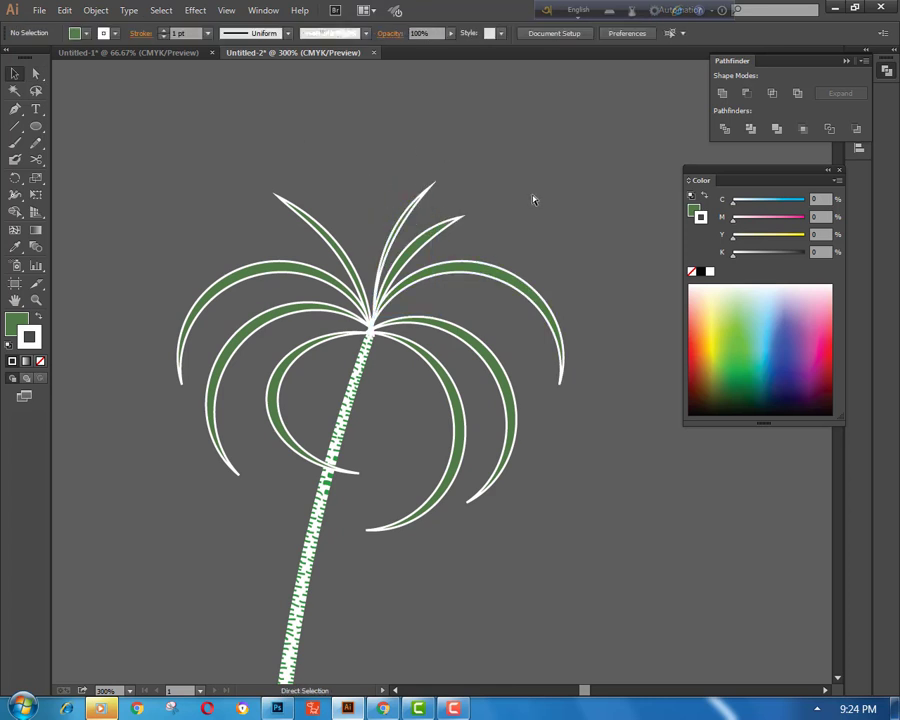
- Shift the upper right frond slightly down and deselect it
{"action": "key", "text": "ctrl+minus"}
{"action": "key", "text": "ctrl+minus"}
{"action": "key", "text": "ctrl+plus"}
{"action": "key", "text": "ctrl+plus"}
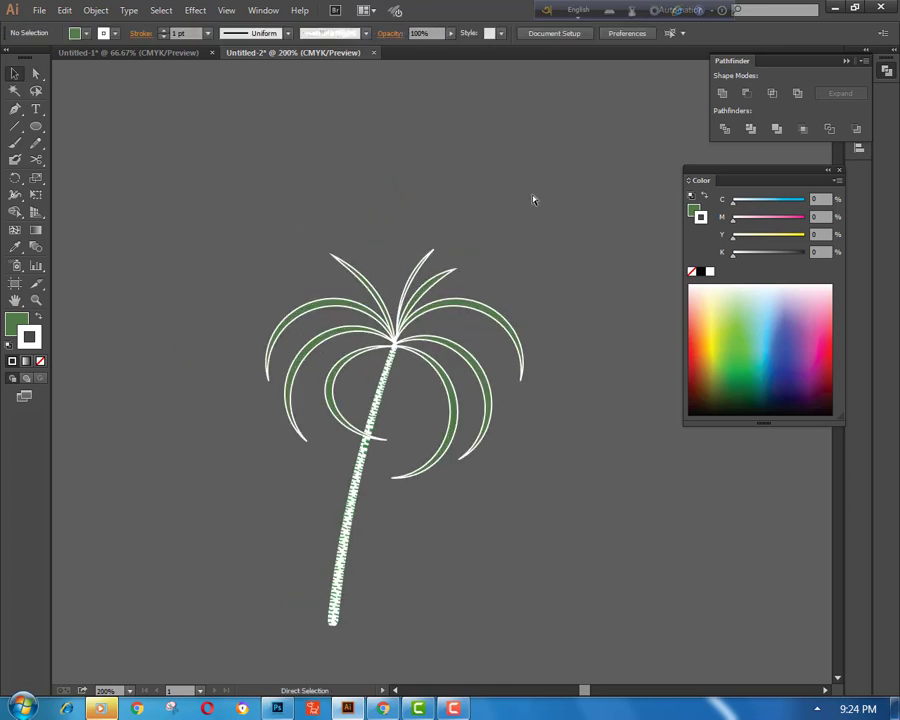
{"action": "left_click", "coordinate": [527, 285]}
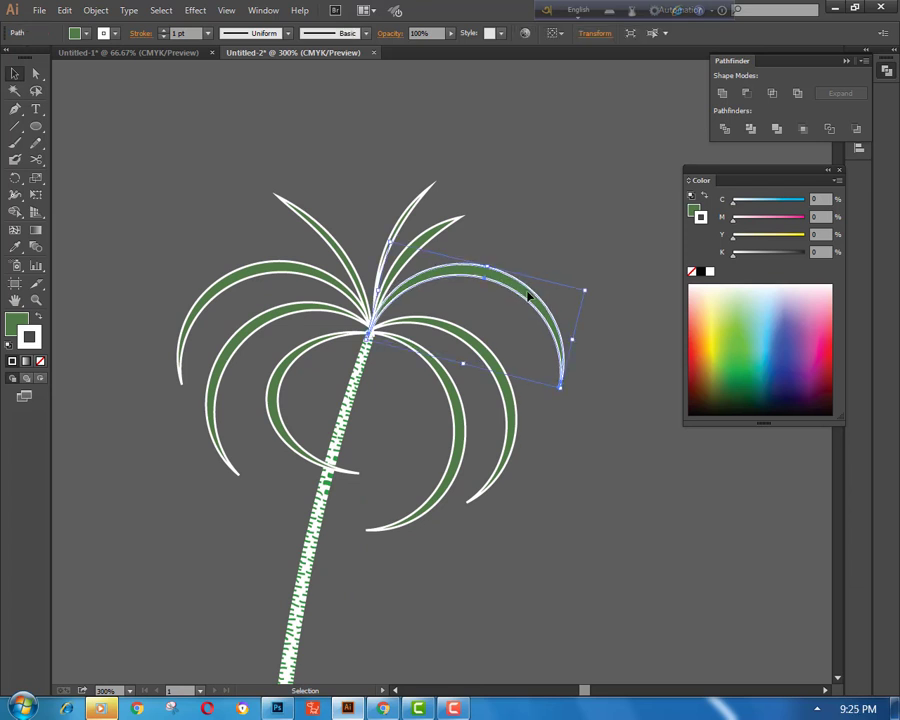
{"action": "left_click", "coordinate": [565, 238]}
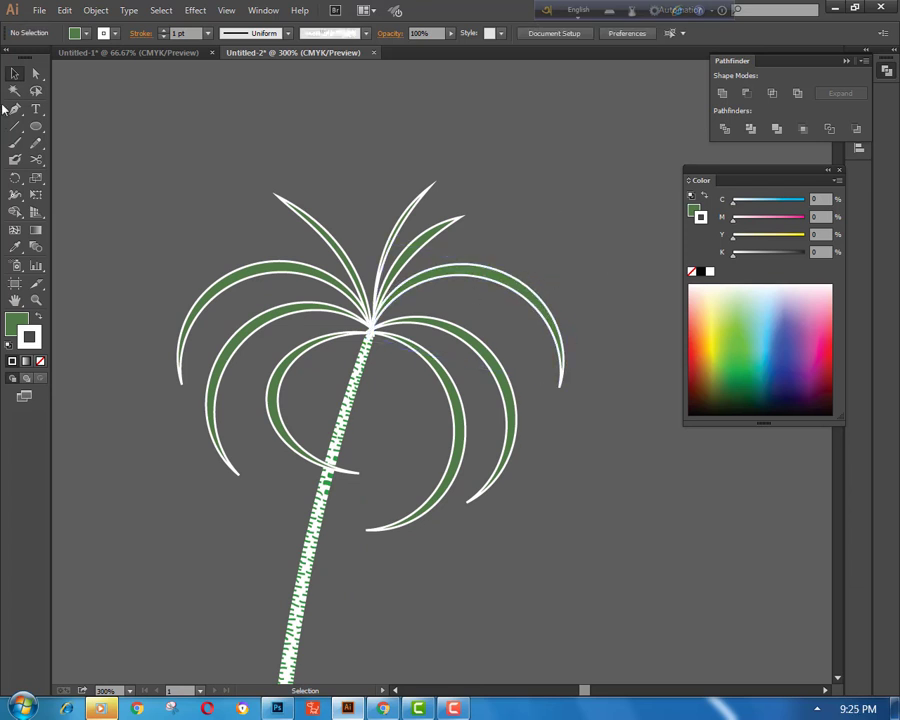
- Draw a green ellipse about 0.48 by 0.67 cm over the point where the fronds meet, without an outline
{"action": "left_click", "coordinate": [36, 126]}
{"action": "mouse_move", "coordinate": [177, 152]}
{"action": "left_mouse_down"}
{"action": "mouse_move", "coordinate": [207, 191]}
{"action": "mouse_move", "coordinate": [370, 324]}
{"action": "left_mouse_up"}
{"action": "left_click", "coordinate": [40, 361]}
{"action": "left_click", "coordinate": [141, 208], "text": "ctrl"}
{"action": "left_click", "coordinate": [180, 170]}
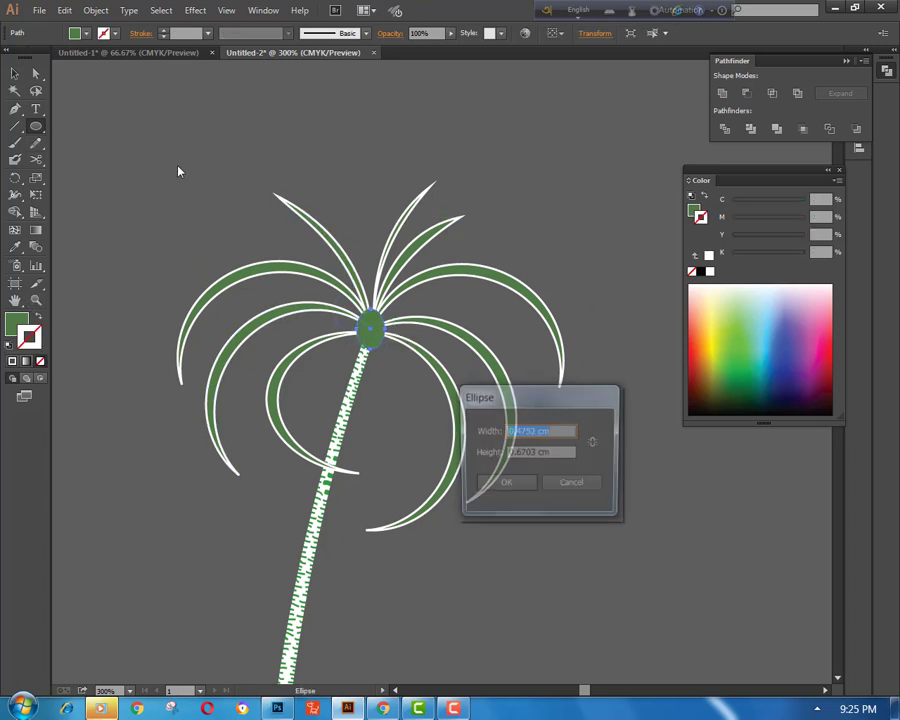
{"action": "left_click", "coordinate": [582, 484]}
{"action": "left_click", "coordinate": [323, 155], "text": "ctrl"}
- Scale the green ellipse at the trunk's top down around its center to about 0.36 by 0.5 cm
{"action": "key", "text": "ctrl+minus"}
{"action": "key", "text": "ctrl+minus"}
{"action": "key", "text": "ctrl+minus"}
{"action": "key", "text": "ctrl+equal"}
{"action": "key", "text": "ctrl+equal"}
{"action": "key", "text": "ctrl+equal"}
{"action": "key", "text": "ctrl+equal"}
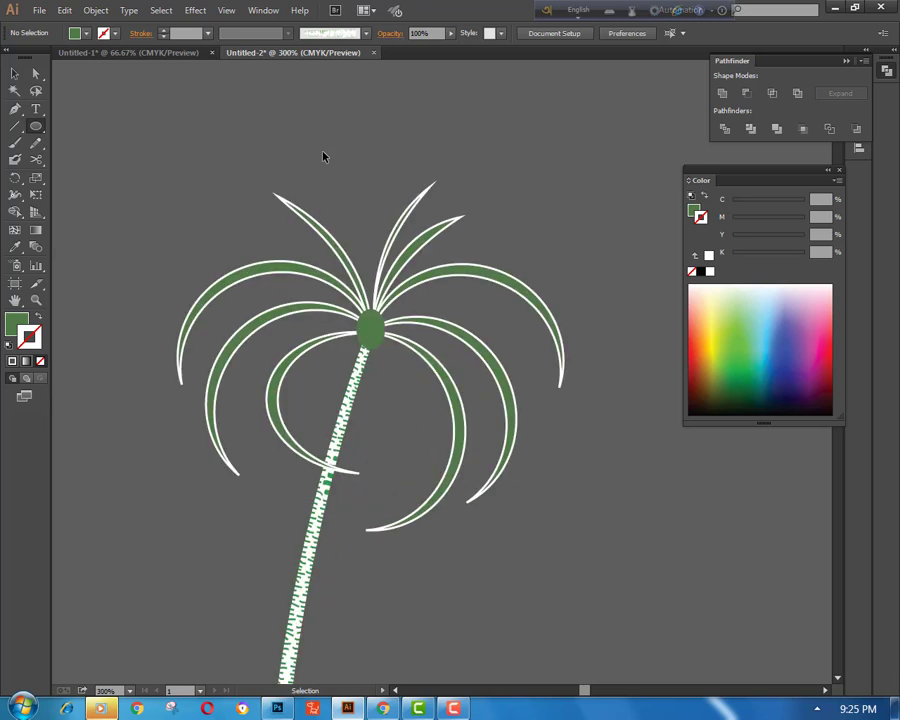
{"action": "left_click", "coordinate": [355, 327], "text": "ctrl"}
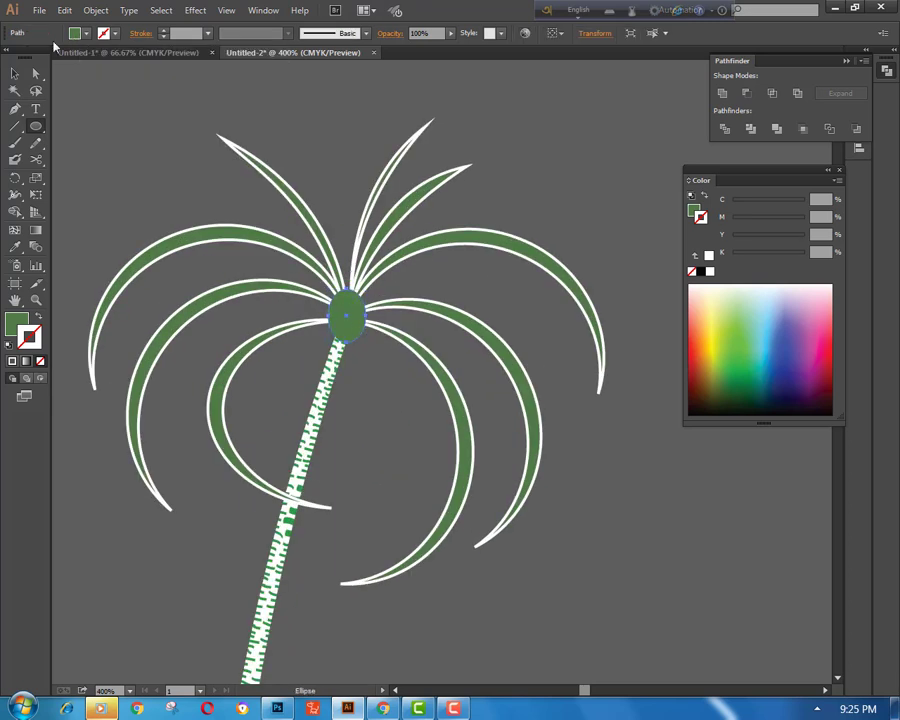
{"action": "left_click", "coordinate": [14, 73]}
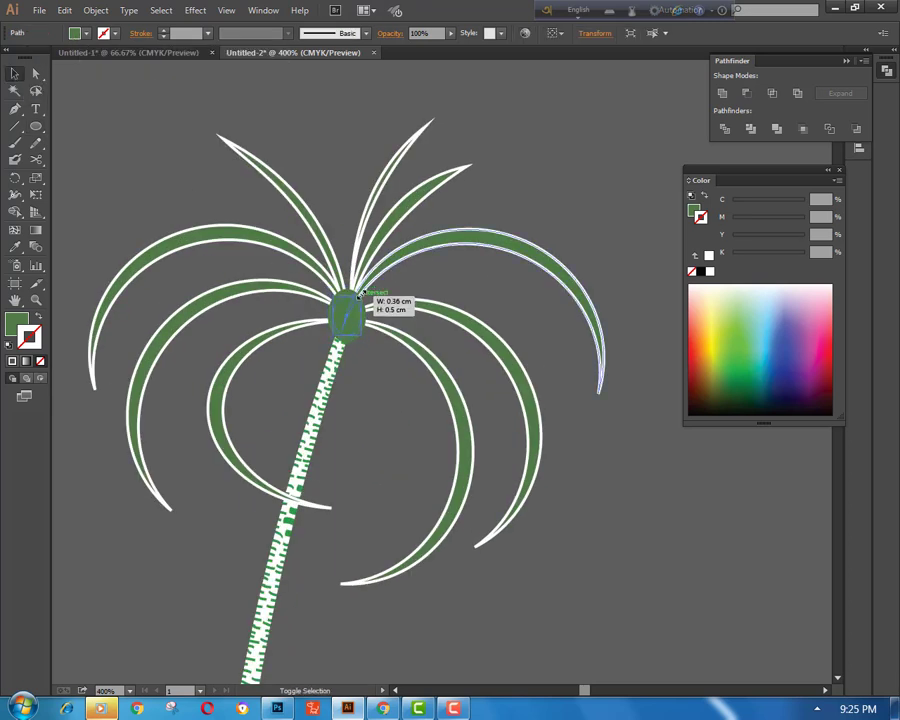
{"action": "left_click", "coordinate": [315, 140]}
- Draw a wide, flat green ellipse just below the trunk's base as ground
{"action": "key", "text": "ctrl+minus"}
{"action": "key", "text": "ctrl+minus"}
{"action": "key", "text": "ctrl+minus"}
{"action": "key", "text": "ctrl+minus"}
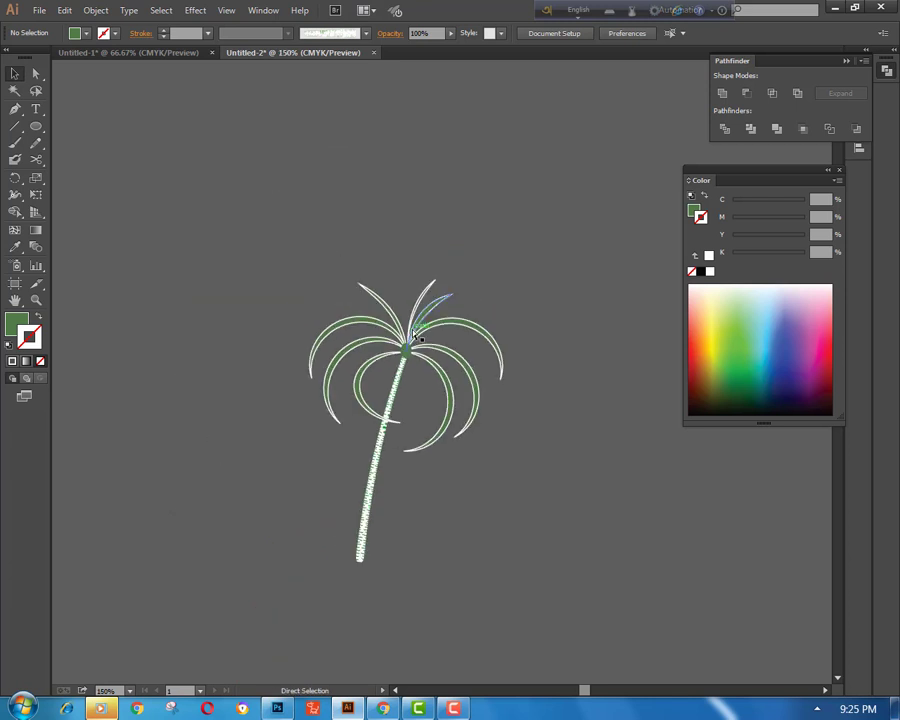
{"action": "scroll", "coordinate": [413, 348], "scroll_direction": "down", "scroll_amount": 3}
{"action": "key", "text": "ctrl+plus"}
{"action": "key", "text": "ctrl+plus"}
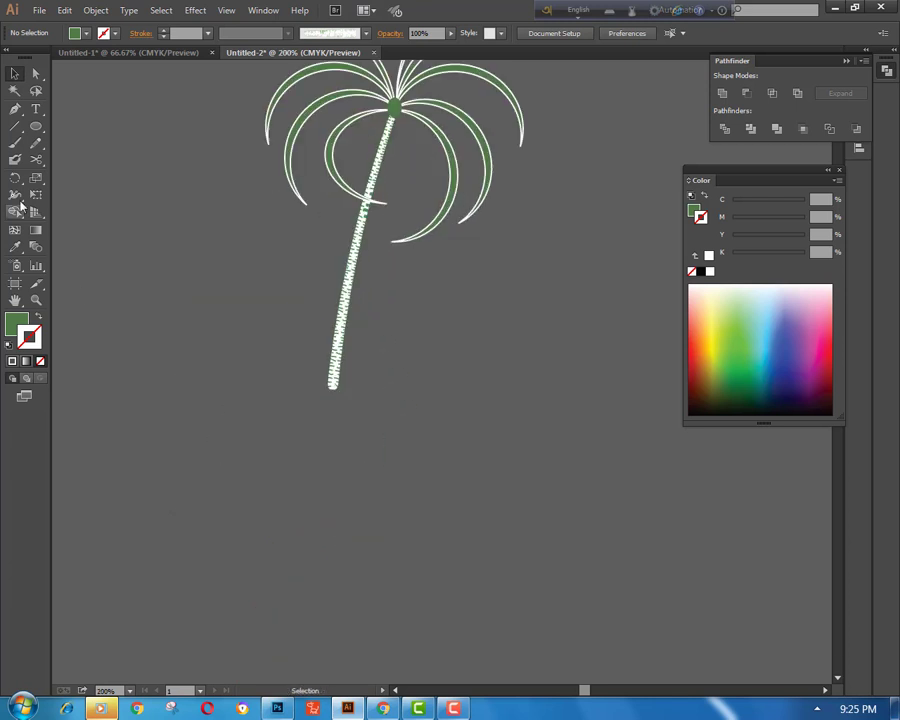
{"action": "key", "text": "l"}
{"action": "left_click_drag", "start_coordinate": [274, 408], "coordinate": [426, 463]}
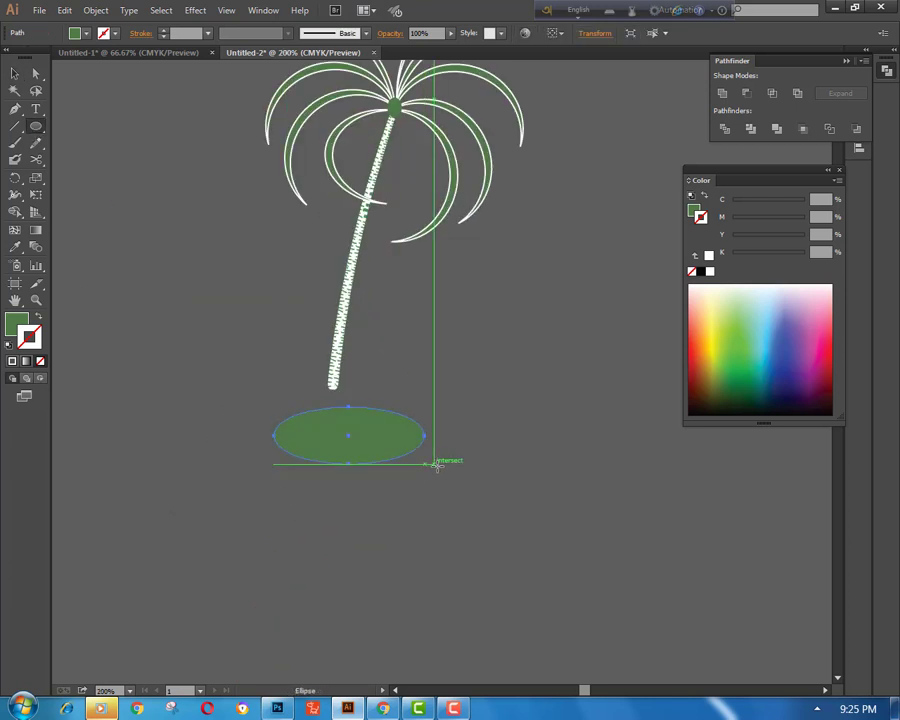
- Move the ground ellipse up and center it so it covers the trunk's bottom end
{"action": "key", "text": "v"}
{"action": "left_click_drag", "start_coordinate": [346, 464], "coordinate": [333, 419]}
{"action": "left_click", "coordinate": [410, 335]}
{"action": "left_click", "coordinate": [414, 305]}
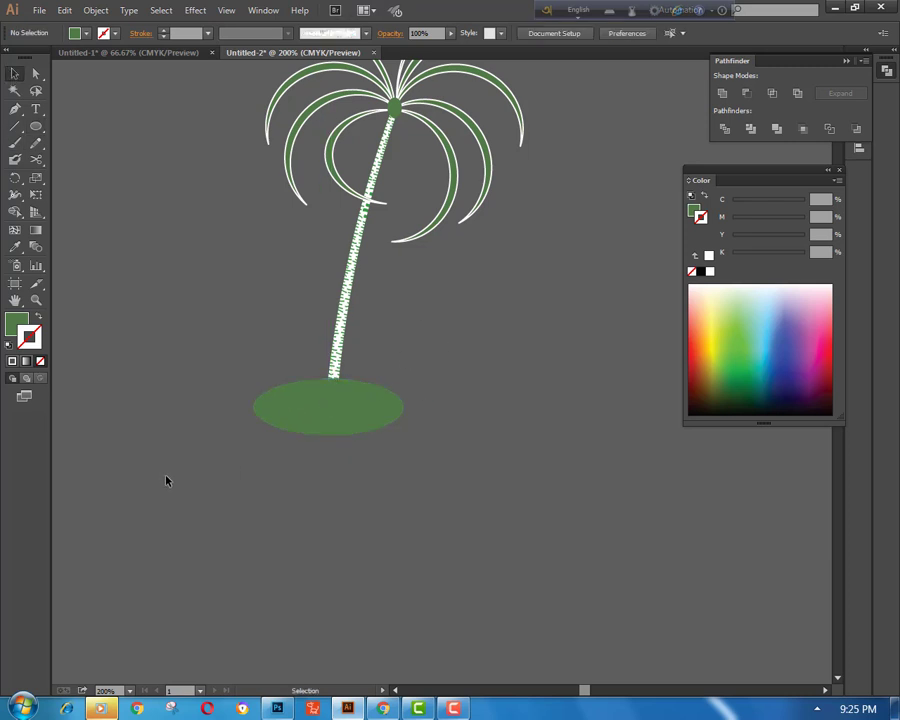
- Widen the ground ellipse on both sides and flatten it from below
{"action": "left_click", "coordinate": [335, 418]}
{"action": "left_click_drag", "start_coordinate": [406, 404], "coordinate": [469, 405]}
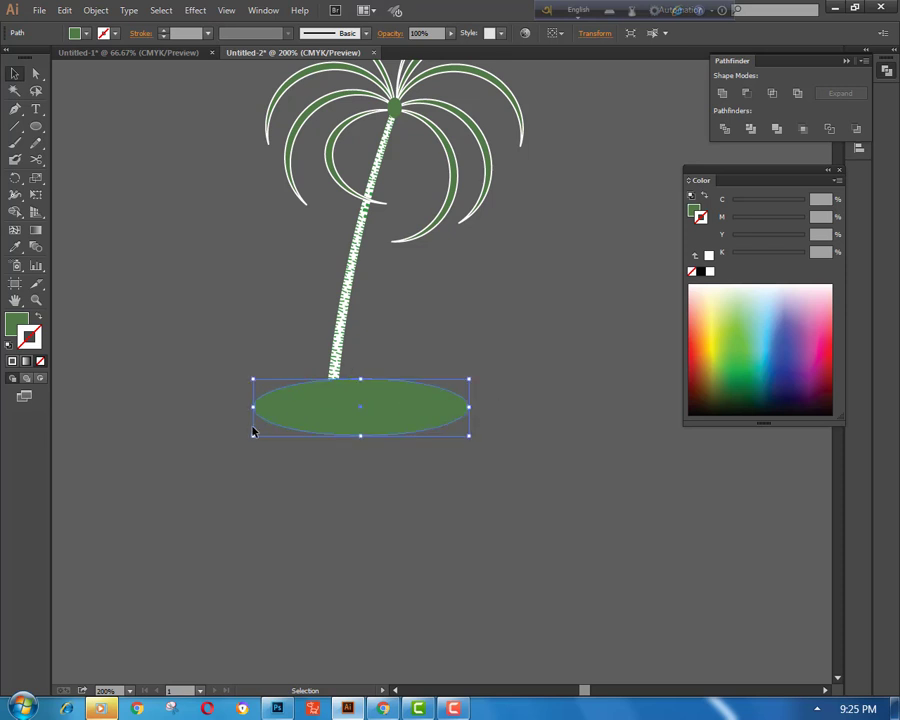
{"action": "left_click_drag", "start_coordinate": [250, 406], "coordinate": [193, 406]}
{"action": "left_click_drag", "start_coordinate": [331, 430], "coordinate": [330, 423]}
{"action": "left_click", "coordinate": [253, 343]}
- Bring the ground ellipse into view, activate the Paintbrush tool and show the available brushes
{"action": "key", "text": "ctrl+minus"}
{"action": "key", "text": "ctrl+minus"}
{"action": "key", "text": "ctrl+plus"}
{"action": "key", "text": "ctrl+plus"}
{"action": "key", "text": "ctrl+plus"}
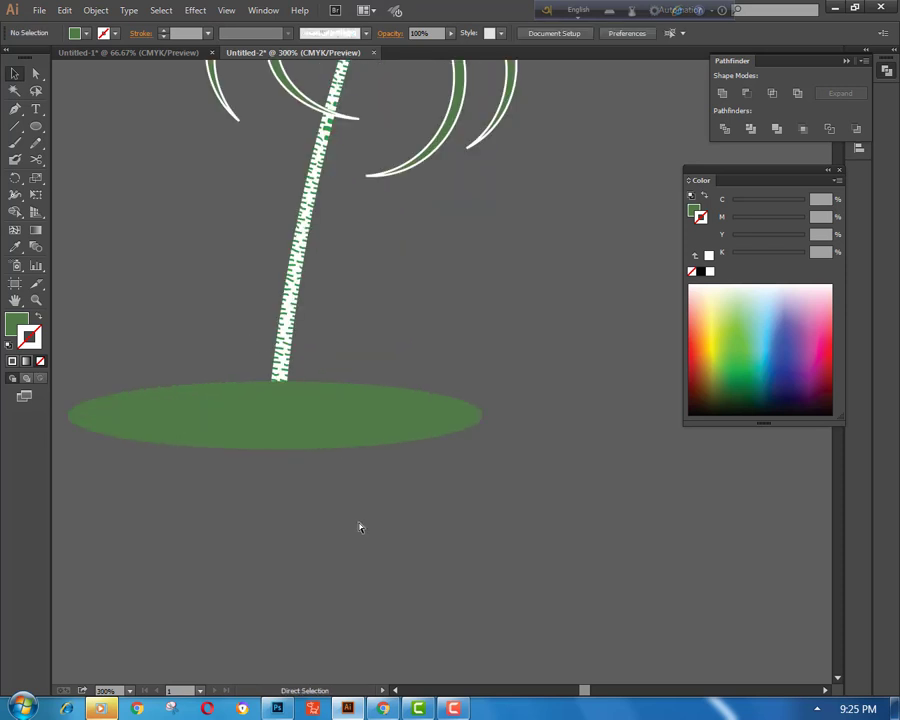
{"action": "left_click_drag", "start_coordinate": [306, 552], "coordinate": [383, 569]}
{"action": "left_click", "coordinate": [14, 142]}
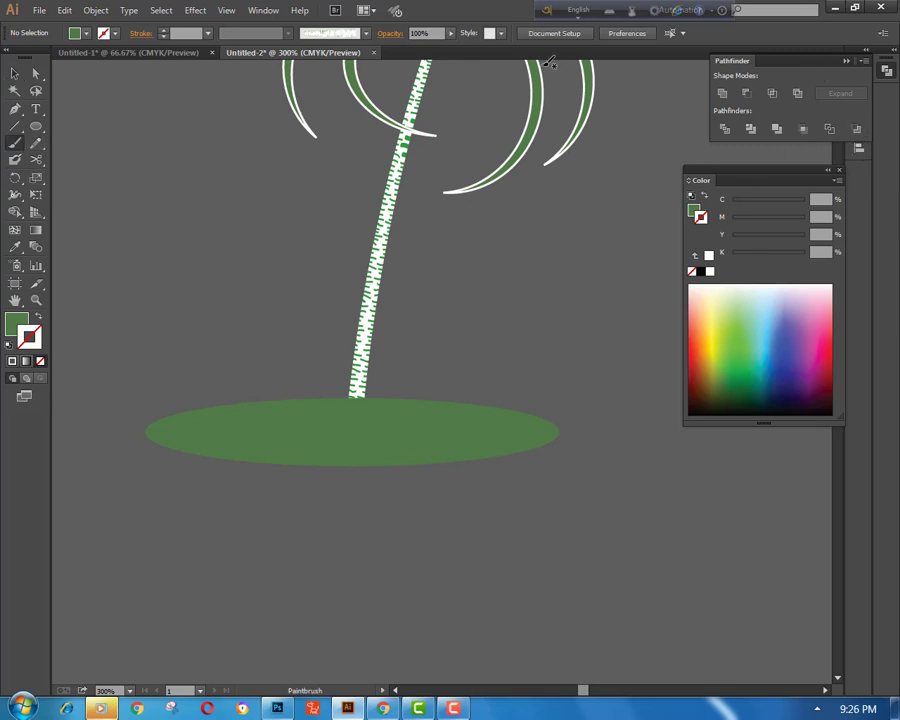
{"action": "left_click", "coordinate": [263, 10]}
{"action": "left_click", "coordinate": [364, 229]}
- Clear the Color and Pathfinder panels off the canvas and place the Brushes panel in the freed space
{"action": "mouse_move", "coordinate": [600, 152]}
{"action": "left_mouse_down"}
{"action": "mouse_move", "coordinate": [628, 186]}
{"action": "mouse_move", "coordinate": [672, 339]}
{"action": "left_mouse_up"}
{"action": "left_click", "coordinate": [826, 172]}
{"action": "left_click_drag", "start_coordinate": [697, 178], "coordinate": [892, 204]}
{"action": "left_click", "coordinate": [818, 61]}
{"action": "left_click_drag", "start_coordinate": [680, 327], "coordinate": [728, 135]}
- Open the user-defined brush library chool 1 and enlarge its window to show all its brushes
{"action": "left_click", "coordinate": [635, 338]}
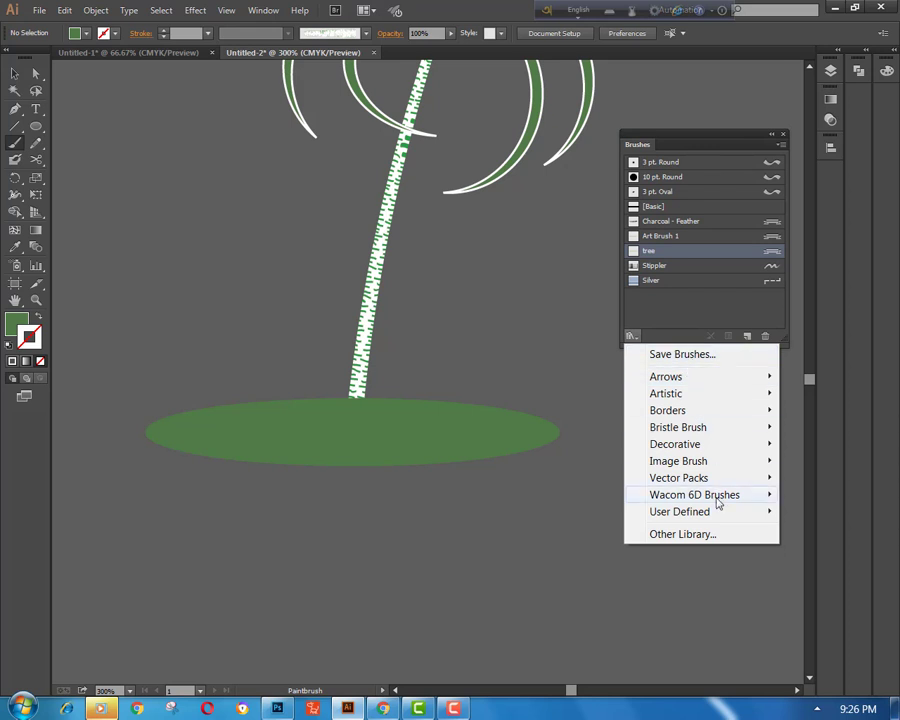
{"action": "mouse_move", "coordinate": [742, 514]}
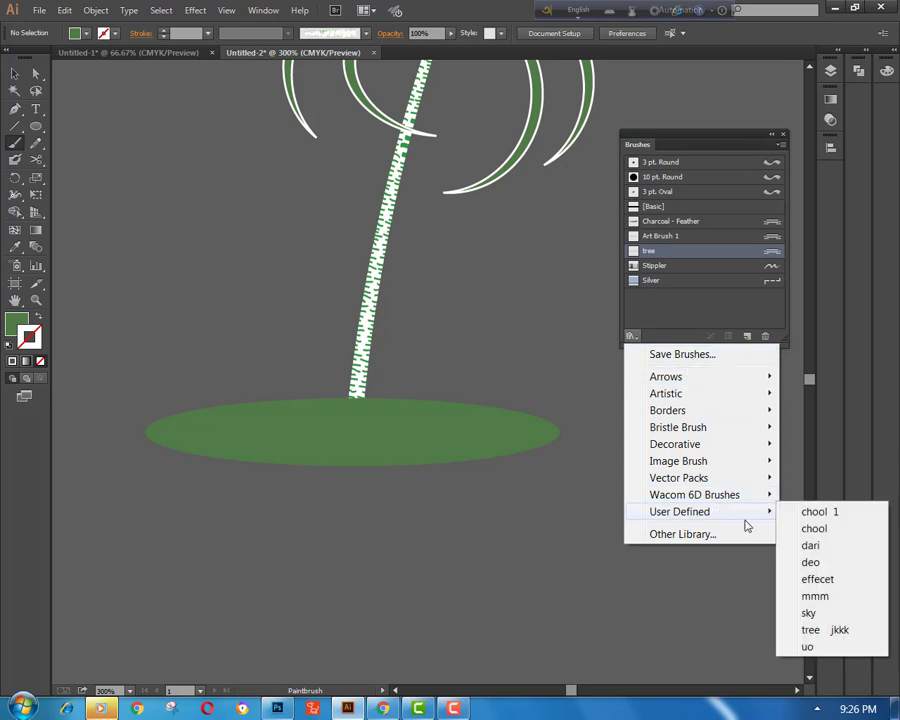
{"action": "left_click", "coordinate": [820, 512]}
{"action": "left_click_drag", "start_coordinate": [500, 410], "coordinate": [536, 552]}
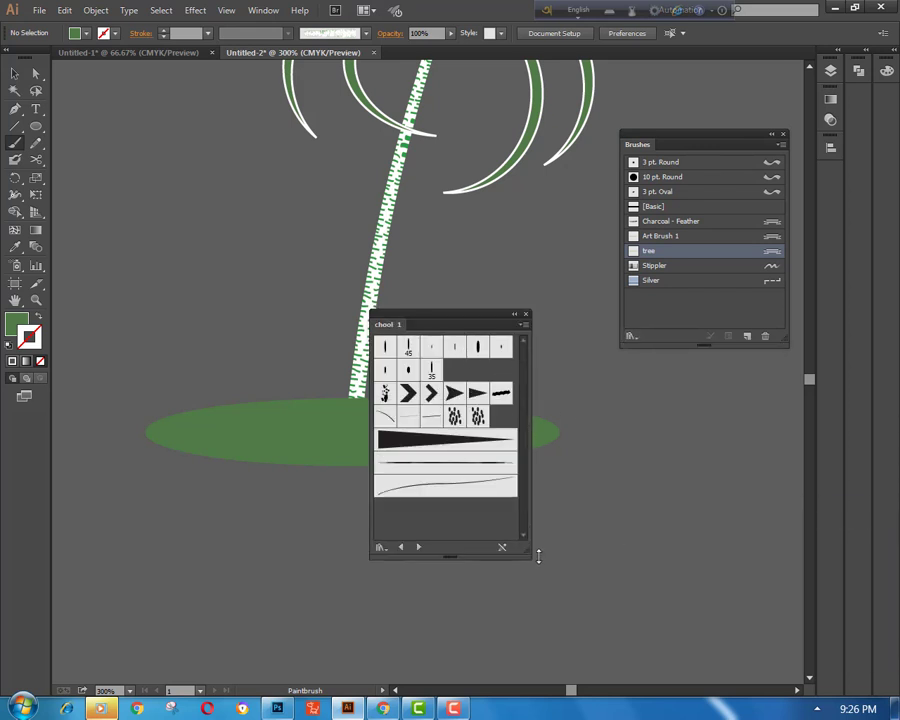
- Dock the chool 1 library beneath the Brushes panel and paint an unfilled trial grass stroke at the trunk's base with its thin double-tapered brush
{"action": "mouse_move", "coordinate": [430, 317]}
{"action": "left_mouse_down"}
{"action": "mouse_move", "coordinate": [618, 355]}
{"action": "mouse_move", "coordinate": [676, 348]}
{"action": "left_mouse_up"}
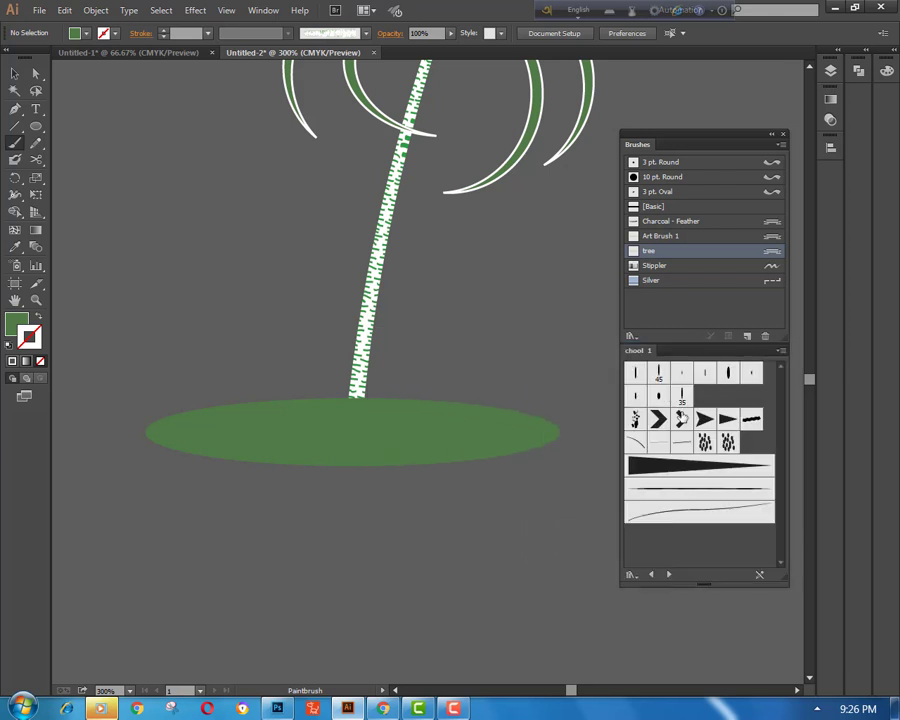
{"action": "left_click", "coordinate": [705, 494]}
{"action": "left_click_drag", "start_coordinate": [349, 433], "coordinate": [447, 358]}
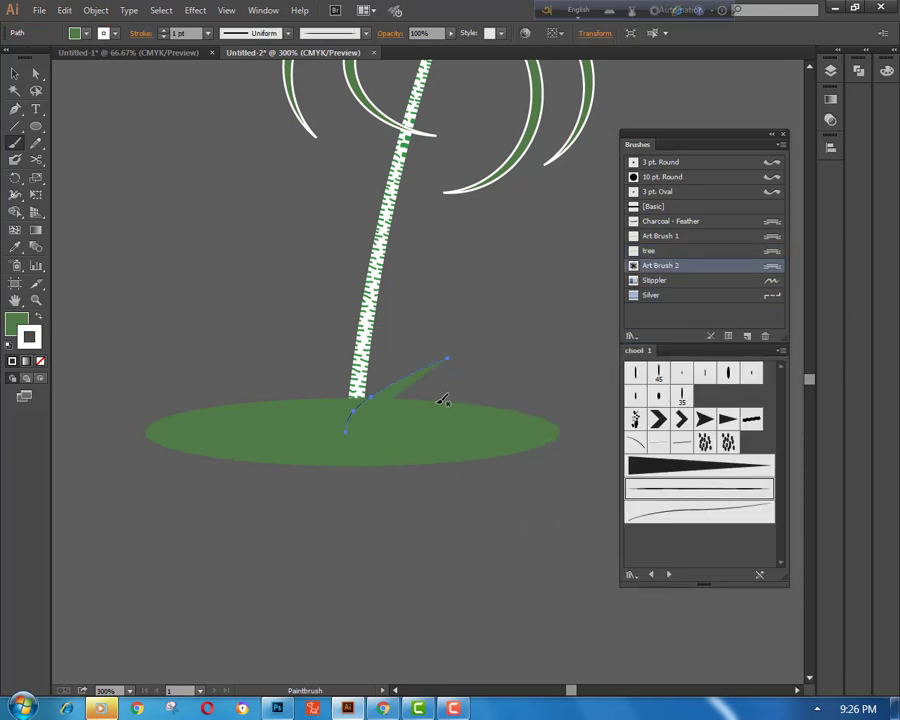
{"action": "left_click", "coordinate": [17, 324]}
{"action": "left_click", "coordinate": [41, 361]}
{"action": "left_click", "coordinate": [124, 335], "text": "ctrl"}
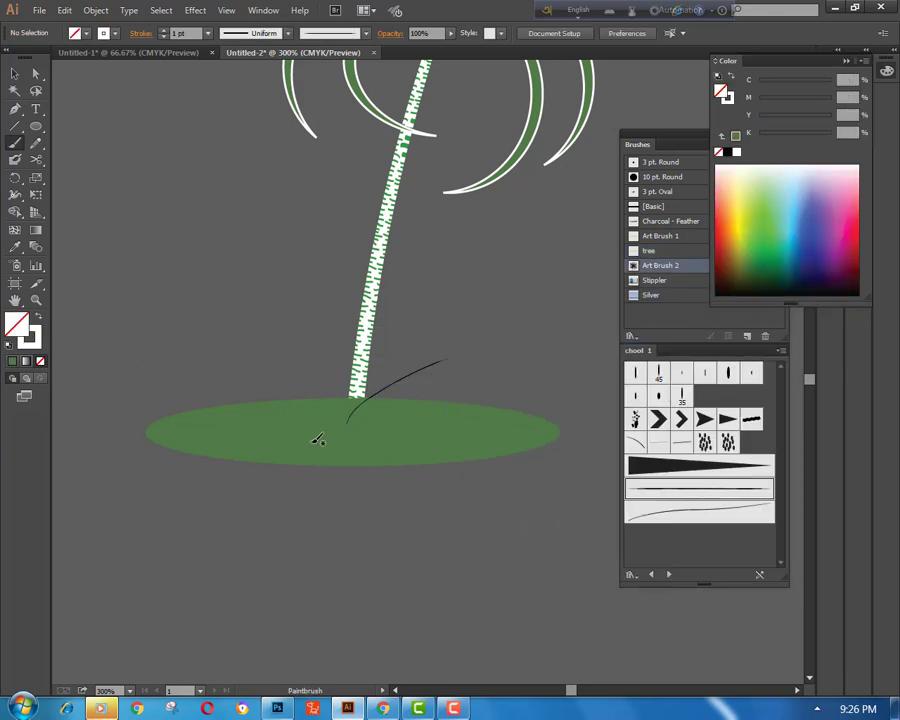
- Paint short curved grass strokes around the trunk's base and delete the overlong first stroke
{"action": "left_click_drag", "start_coordinate": [310, 433], "coordinate": [364, 386]}
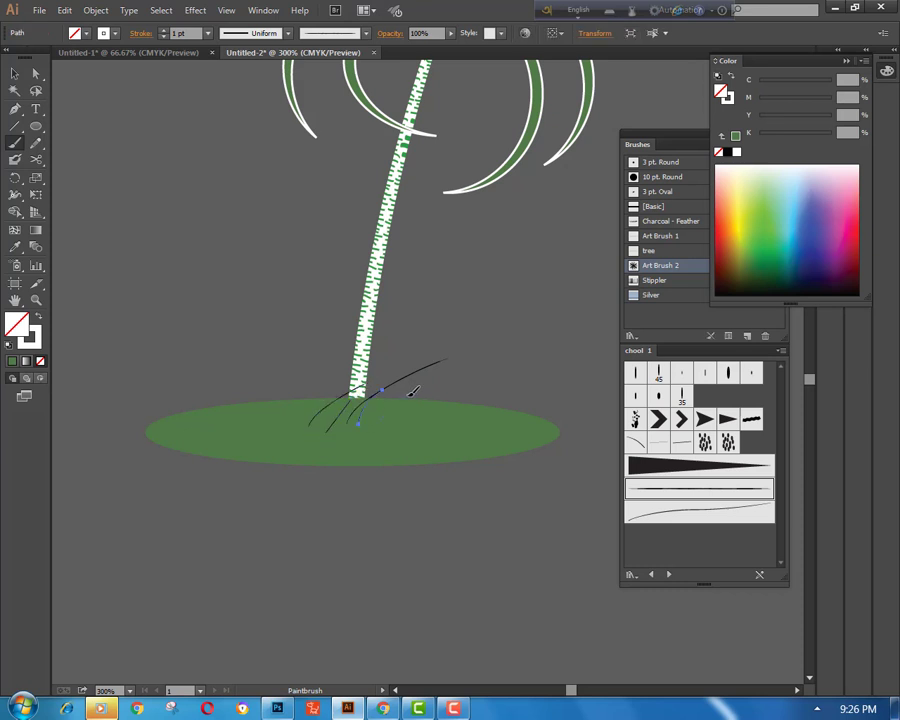
{"action": "left_click", "coordinate": [430, 346], "text": "ctrl"}
{"action": "left_click", "coordinate": [440, 361], "text": "ctrl"}
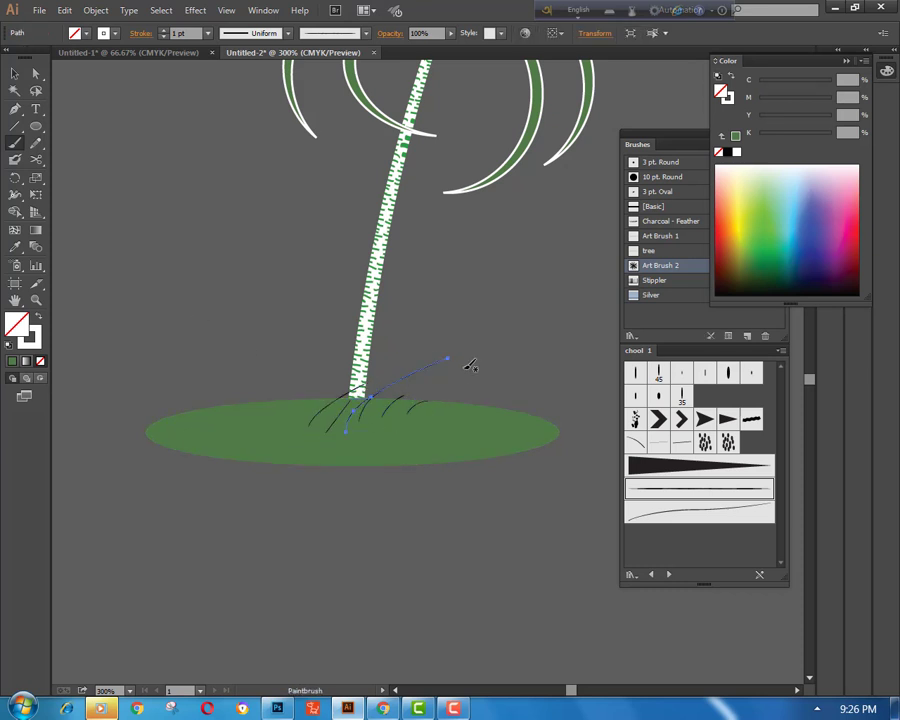
{"action": "key", "text": "Delete"}
- Add more grass strokes along the ground ellipse's upper edge on both sides of the trunk, without fill
{"action": "key", "text": "ctrl+minus"}
{"action": "key", "text": "ctrl+minus"}
{"action": "key", "text": "ctrl+equal"}
{"action": "key", "text": "ctrl+equal"}
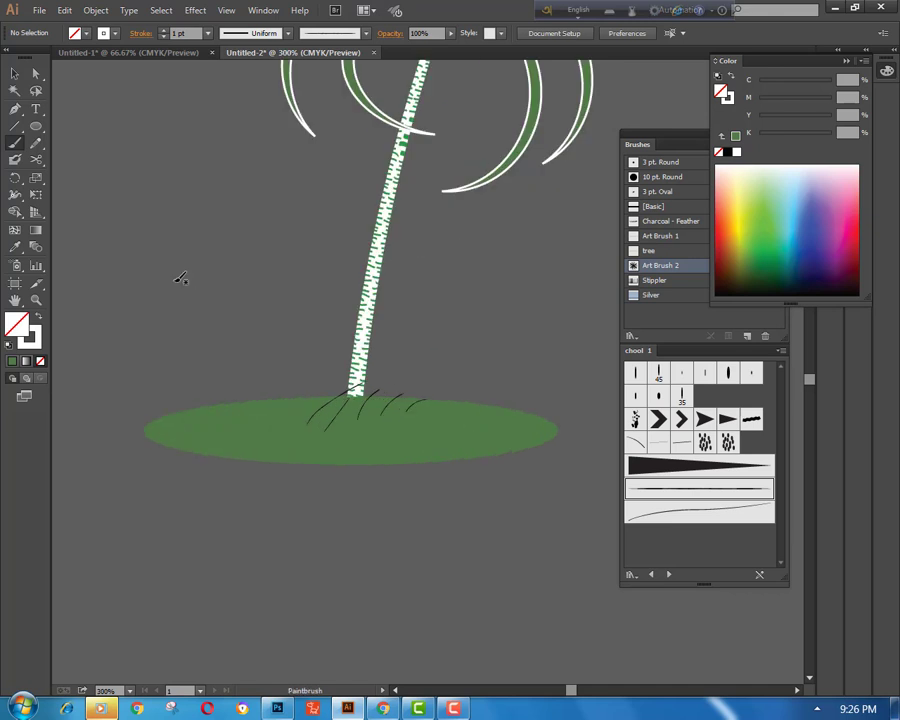
{"action": "scroll", "coordinate": [183, 278], "scroll_direction": "down", "scroll_amount": 1}
{"action": "left_click_drag", "start_coordinate": [280, 372], "coordinate": [300, 377]}
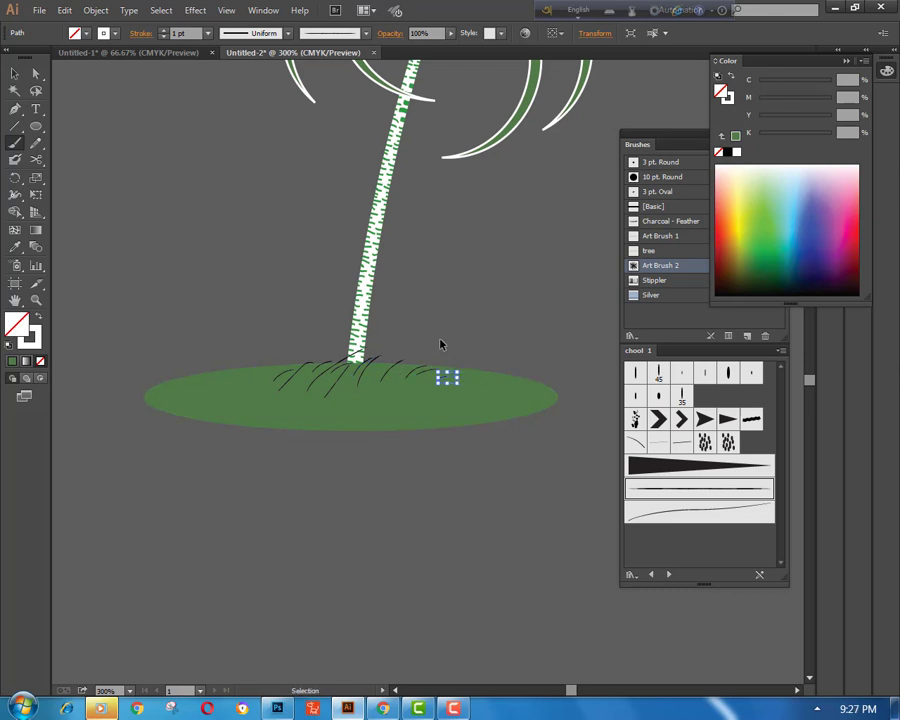
{"action": "left_click_drag", "start_coordinate": [395, 378], "coordinate": [422, 362]}
{"action": "left_click", "coordinate": [241, 379], "text": "ctrl"}
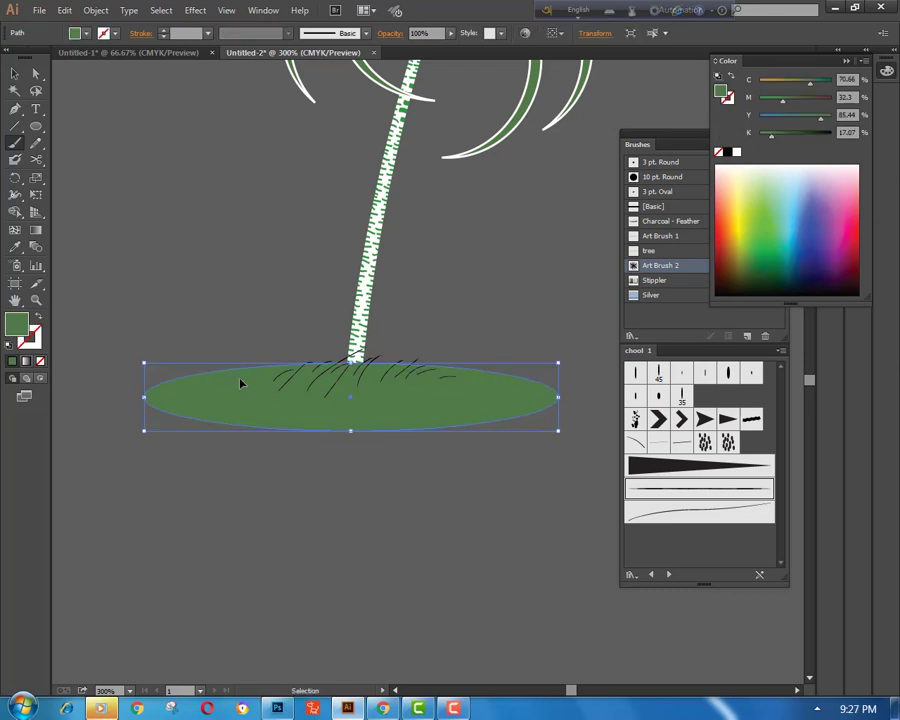
{"action": "left_click", "coordinate": [222, 326], "text": "ctrl"}
{"action": "left_click_drag", "start_coordinate": [255, 388], "coordinate": [287, 367]}
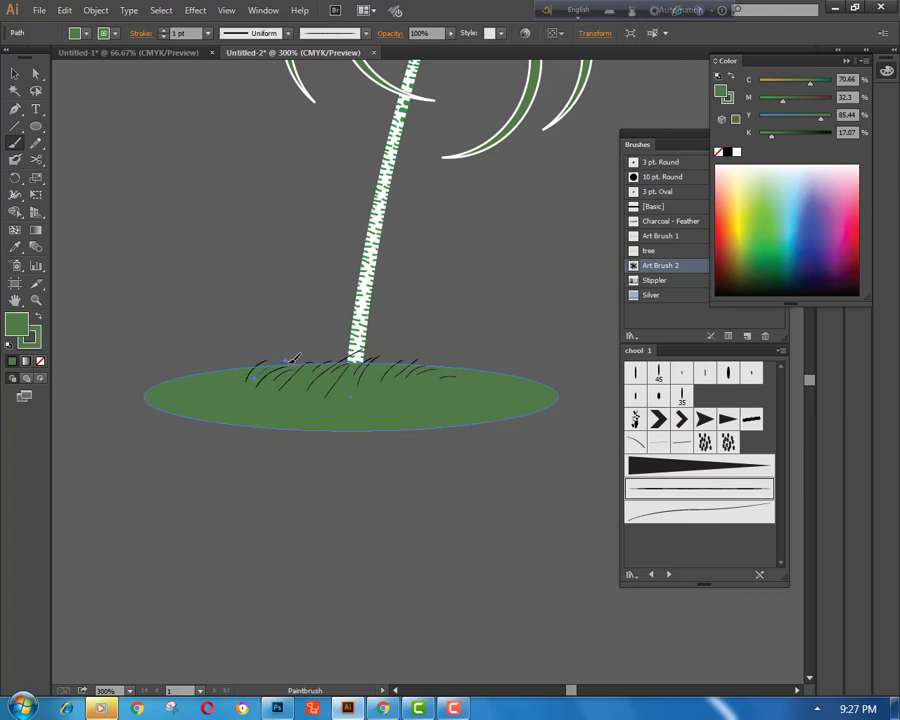
{"action": "left_click", "coordinate": [40, 362]}
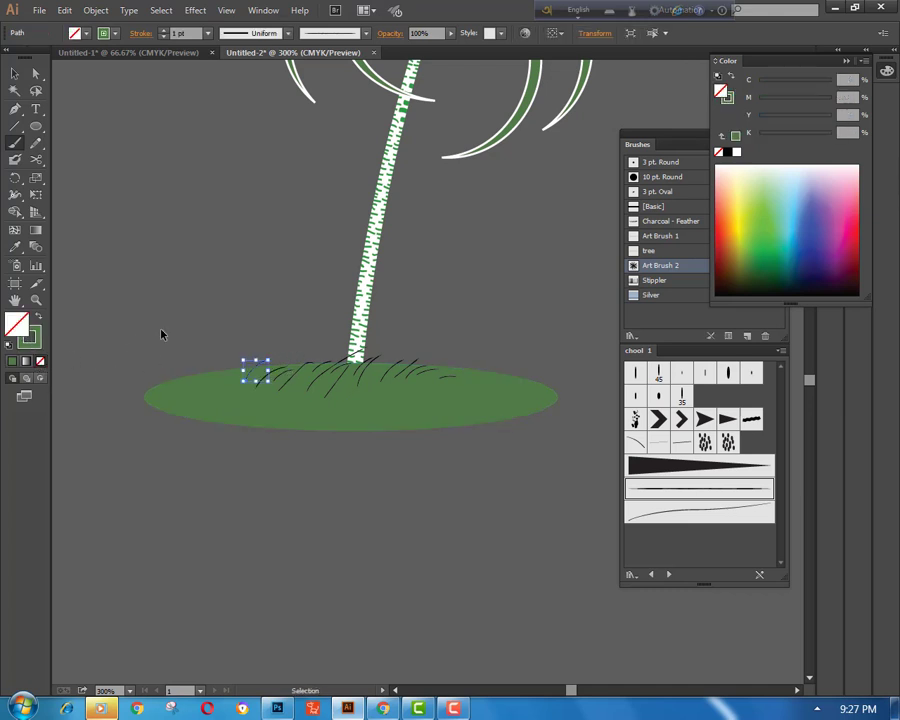
- Extend the row of grass strokes toward the ground ellipse's left end
{"action": "left_click", "coordinate": [161, 333], "text": "ctrl"}
{"action": "left_click_drag", "start_coordinate": [266, 366], "coordinate": [276, 361]}
{"action": "left_click", "coordinate": [171, 369], "text": "ctrl"}
{"action": "left_click_drag", "start_coordinate": [222, 380], "coordinate": [240, 371]}
{"action": "left_click", "coordinate": [217, 332], "text": "ctrl"}
- Delete the long grass stroke that crosses the lower end of the trunk
{"action": "key", "text": "ctrl+minus"}
{"action": "key", "text": "ctrl+minus"}
{"action": "key", "text": "ctrl+minus"}
{"action": "key", "text": "ctrl+plus"}
{"action": "key", "text": "ctrl+plus"}
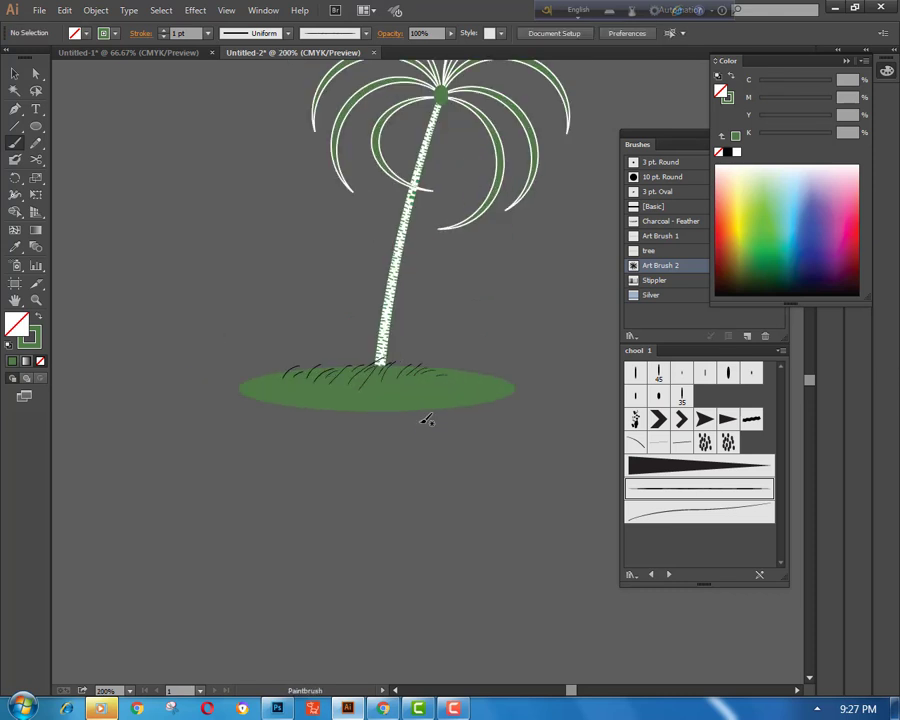
{"action": "double_click", "coordinate": [367, 384], "text": "ctrl"}
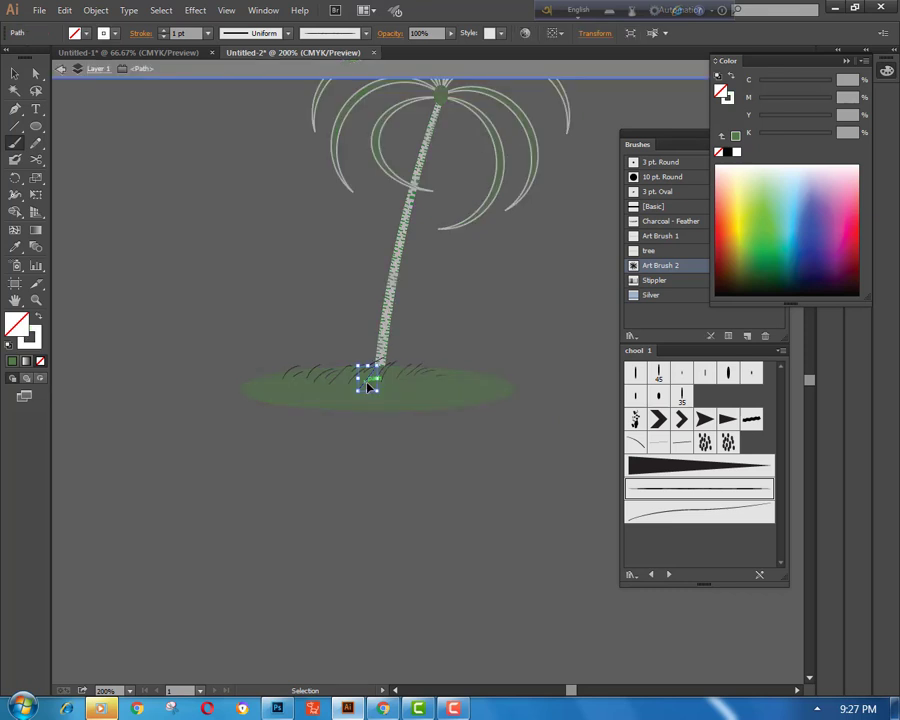
{"action": "left_click", "coordinate": [61, 69]}
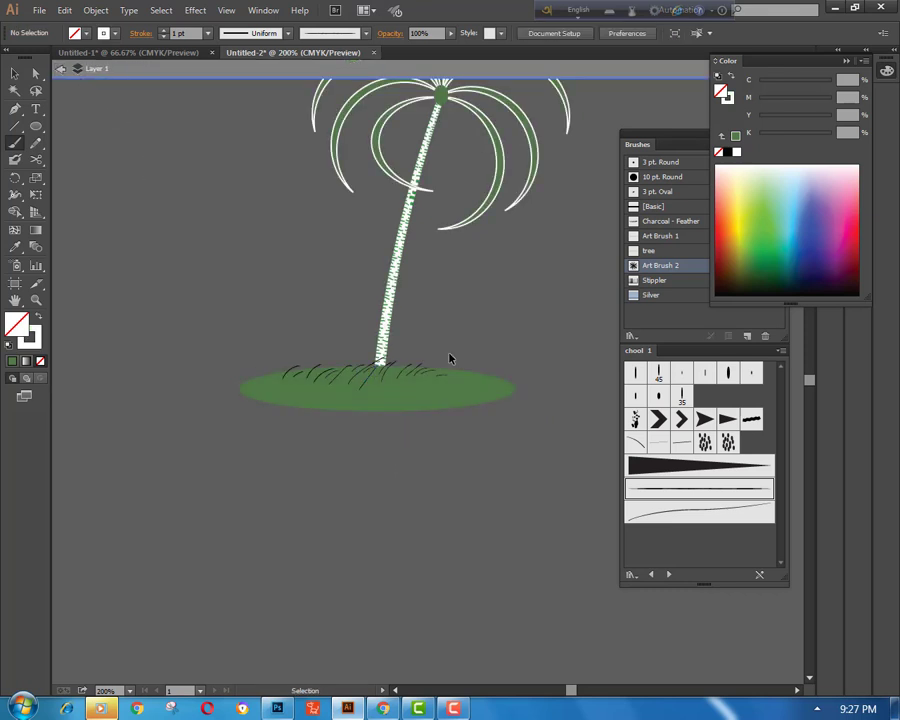
{"action": "key", "text": "ctrl+plus"}
{"action": "key", "text": "ctrl+plus"}
{"action": "left_click", "coordinate": [15, 74]}
{"action": "left_click", "coordinate": [284, 381]}
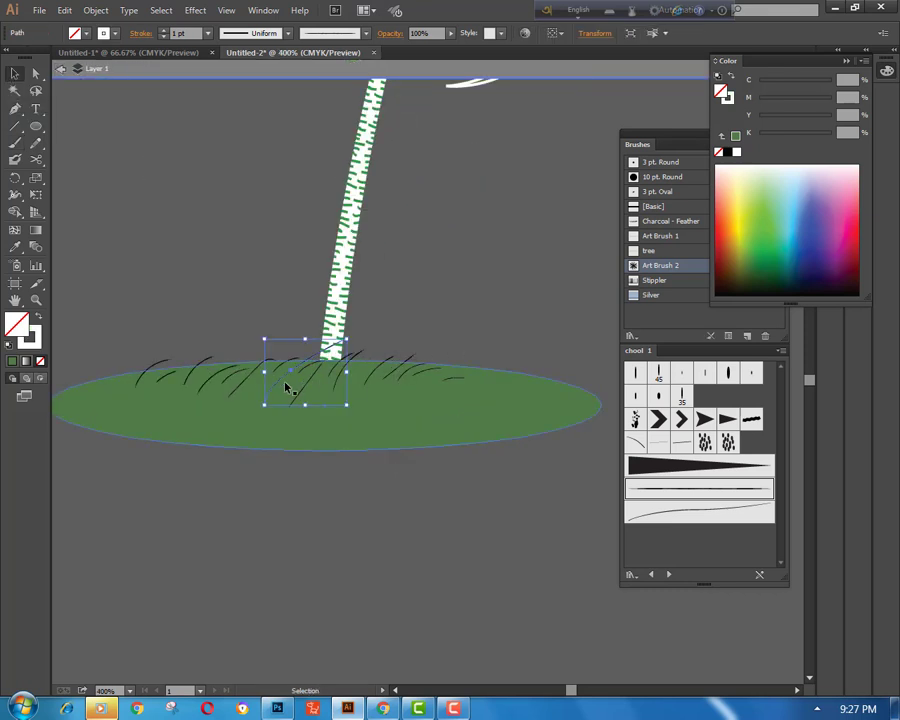
{"action": "key", "text": "Delete"}
- Fill the gaps in the grass with the Paintbrush and add a second row of short strokes reaching toward the ellipse's right end
{"action": "left_click", "coordinate": [15, 143]}
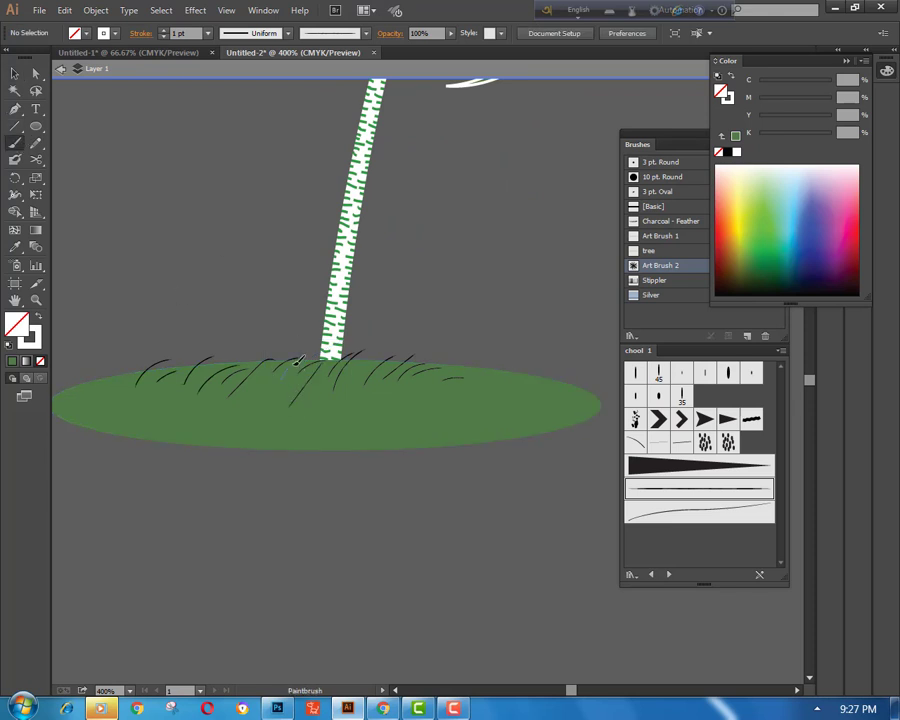
{"action": "mouse_move", "coordinate": [295, 364]}
{"action": "left_mouse_down"}
{"action": "mouse_move", "coordinate": [257, 390]}
{"action": "mouse_move", "coordinate": [275, 358]}
{"action": "left_mouse_up"}
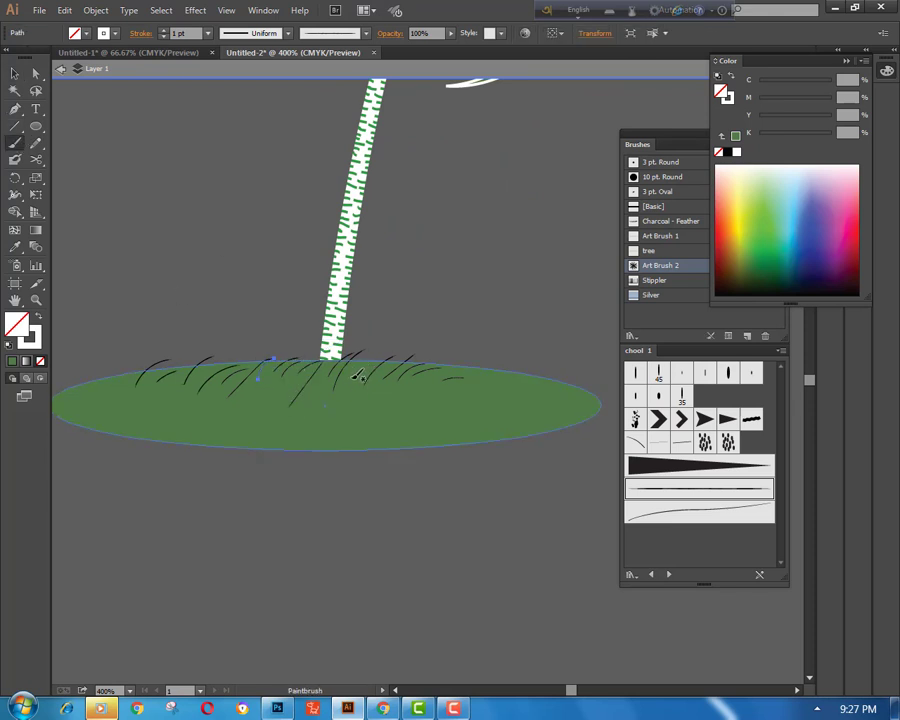
{"action": "left_click_drag", "start_coordinate": [392, 363], "coordinate": [440, 362]}
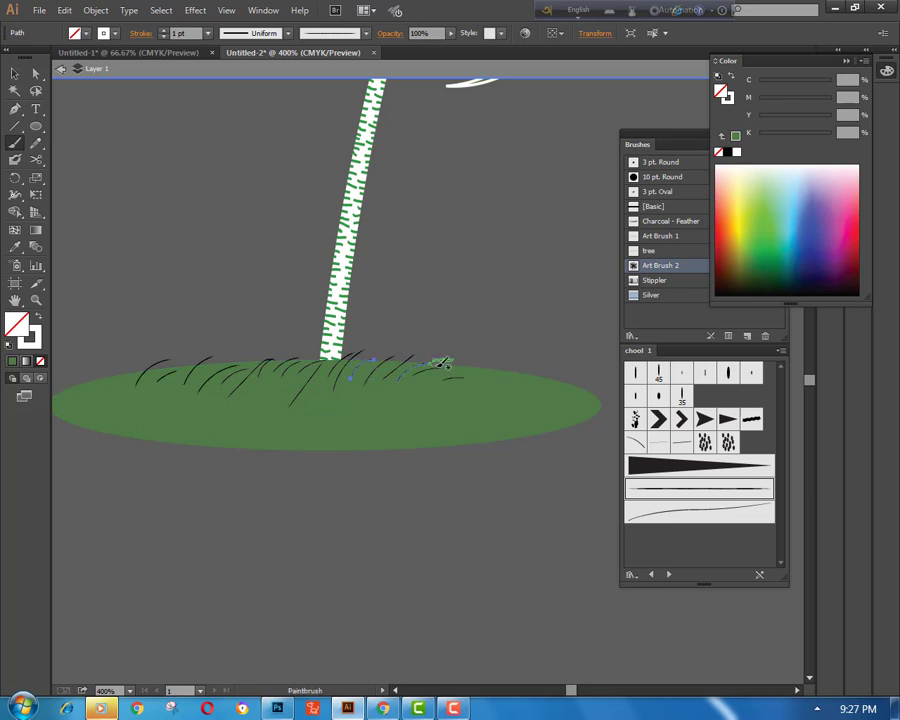
{"action": "left_click", "coordinate": [508, 339], "text": "ctrl"}
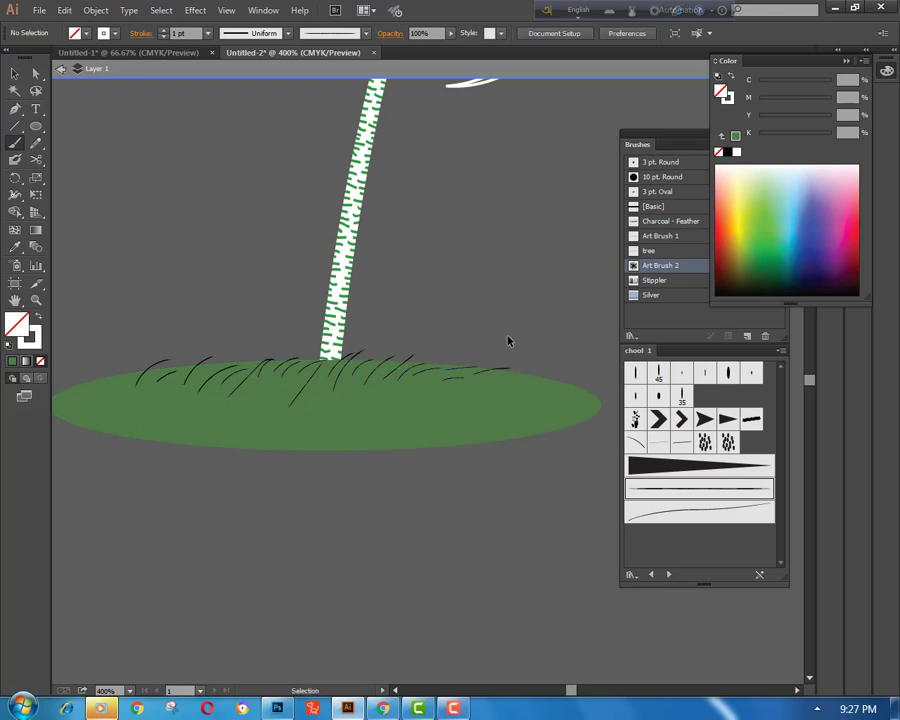
{"action": "left_click_drag", "start_coordinate": [255, 393], "coordinate": [296, 381]}
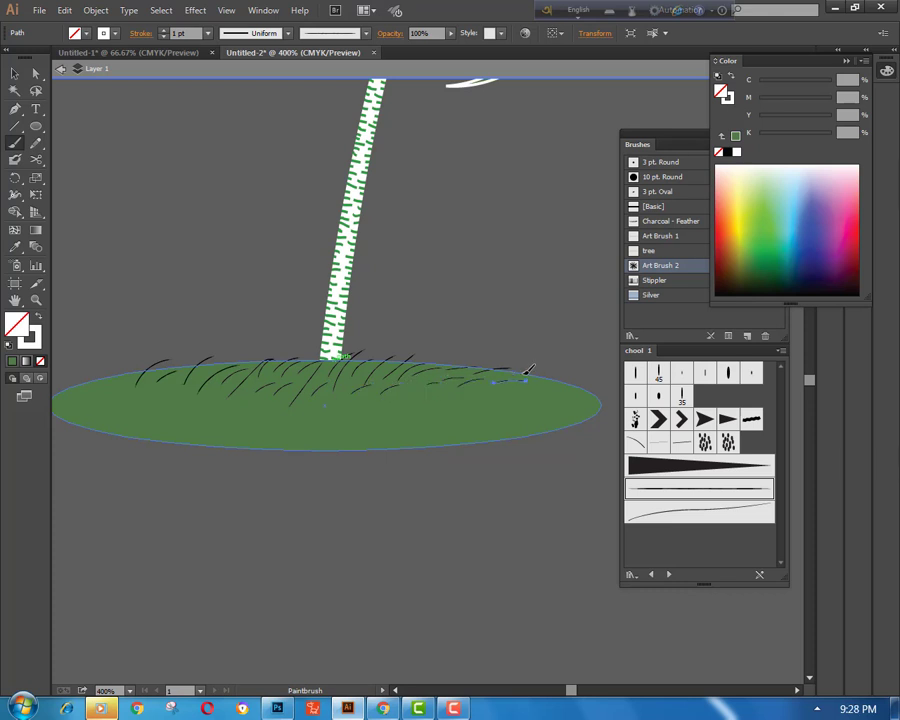
{"action": "left_click", "coordinate": [512, 292], "text": "ctrl"}
- Draw a background rectangle about 22 by 21 cm around the whole palm tree and fill it with medium purple
{"action": "key", "text": "ctrl+minus"}
{"action": "key", "text": "ctrl+minus"}
{"action": "key", "text": "ctrl+minus"}
{"action": "key", "text": "ctrl+minus"}
{"action": "key", "text": "ctrl+minus"}
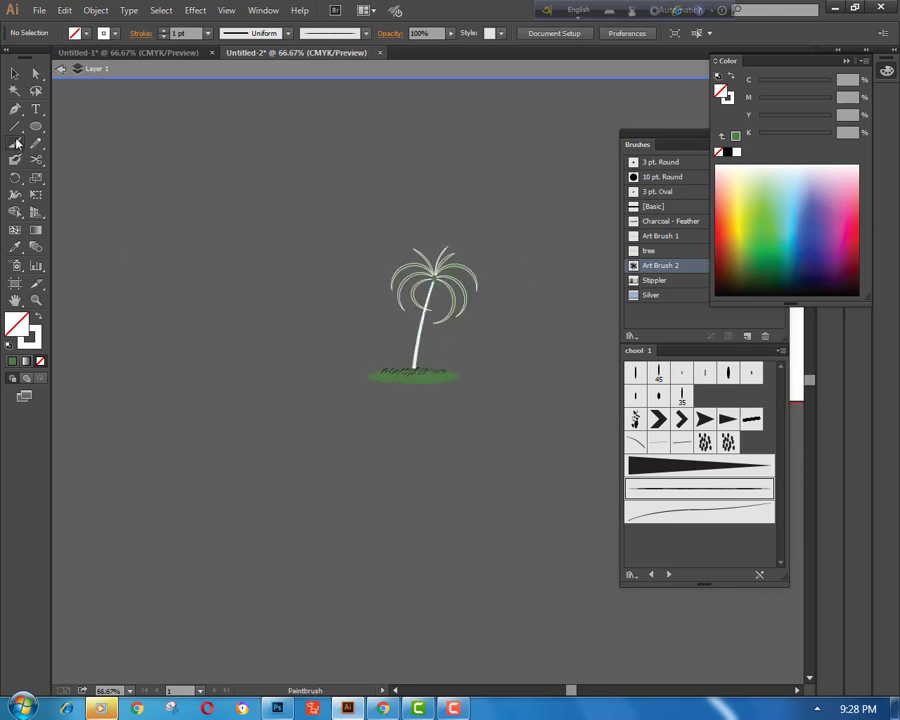
{"action": "left_click", "coordinate": [14, 74]}
{"action": "left_click_drag", "start_coordinate": [36, 126], "coordinate": [85, 124]}
{"action": "left_click_drag", "start_coordinate": [267, 187], "coordinate": [561, 460]}
{"action": "double_click", "coordinate": [17, 323]}
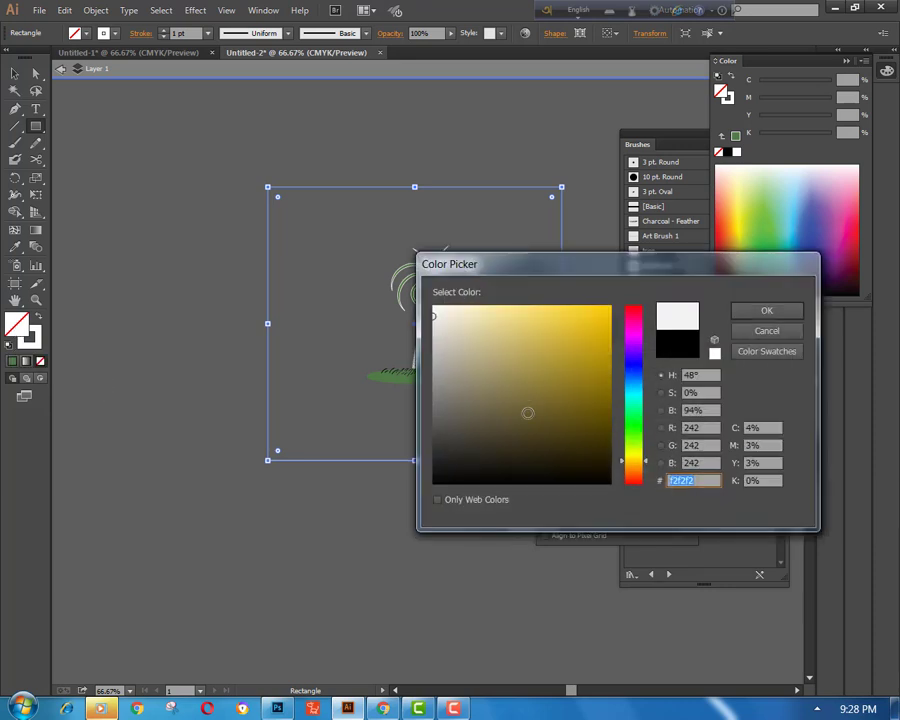
{"action": "left_click", "coordinate": [633, 358]}
{"action": "left_click", "coordinate": [592, 320]}
{"action": "left_click", "coordinate": [770, 310]}
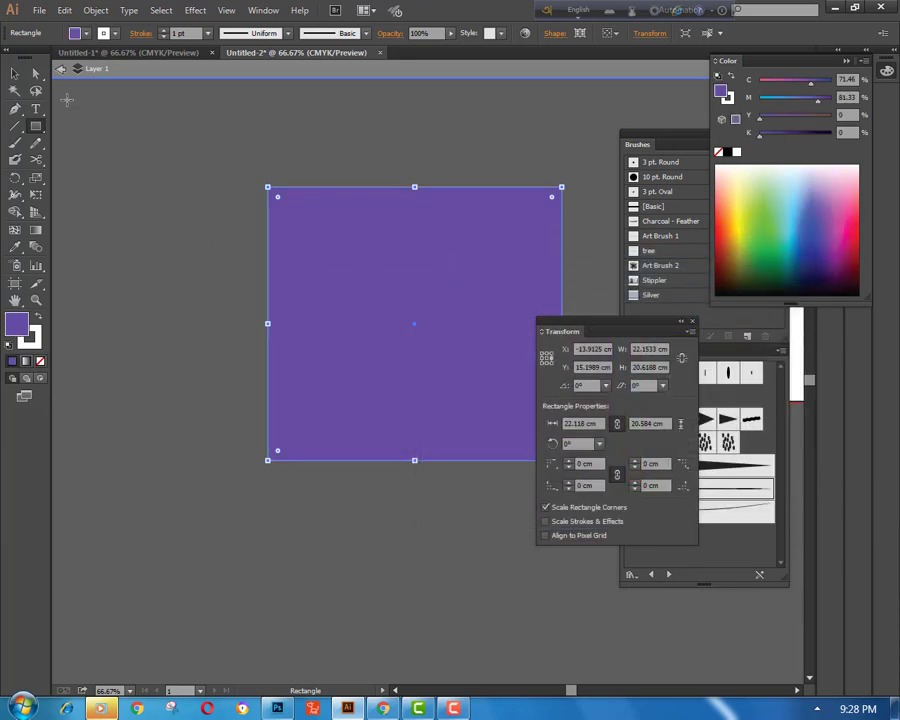
- Send the purple rectangle to the back, behind the palm tree and ground
{"action": "right_click", "coordinate": [115, 145]}
{"action": "mouse_move", "coordinate": [195, 381]}
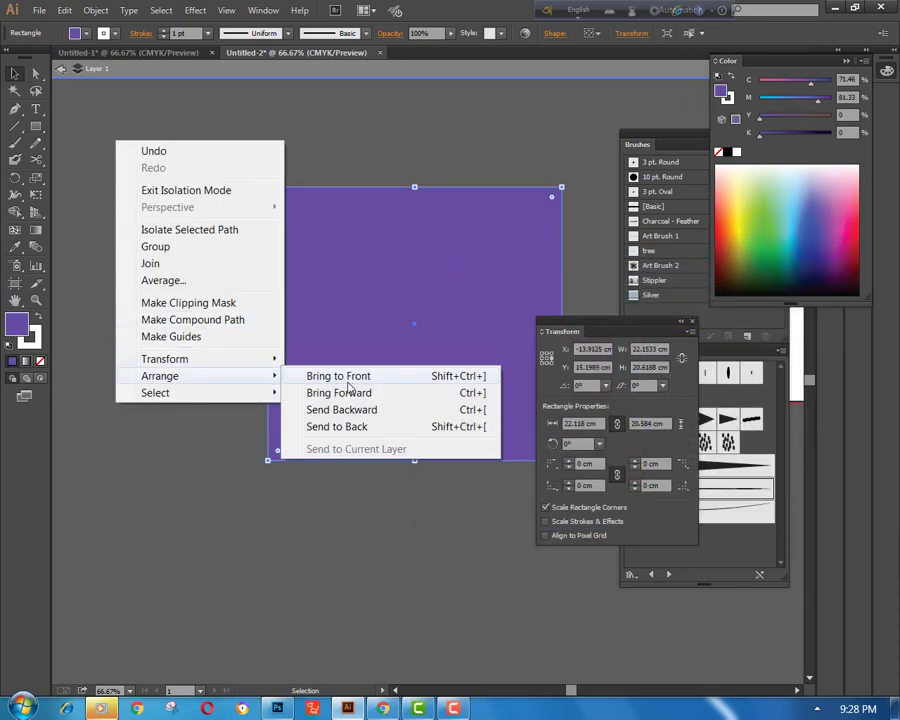
{"action": "left_click", "coordinate": [330, 425]}
{"action": "left_click", "coordinate": [173, 418]}
- Collapse the Transform, Color, Brushes and chool 1 panels and move the floating ones off the artwork to the window's edge
{"action": "left_click", "coordinate": [681, 321]}
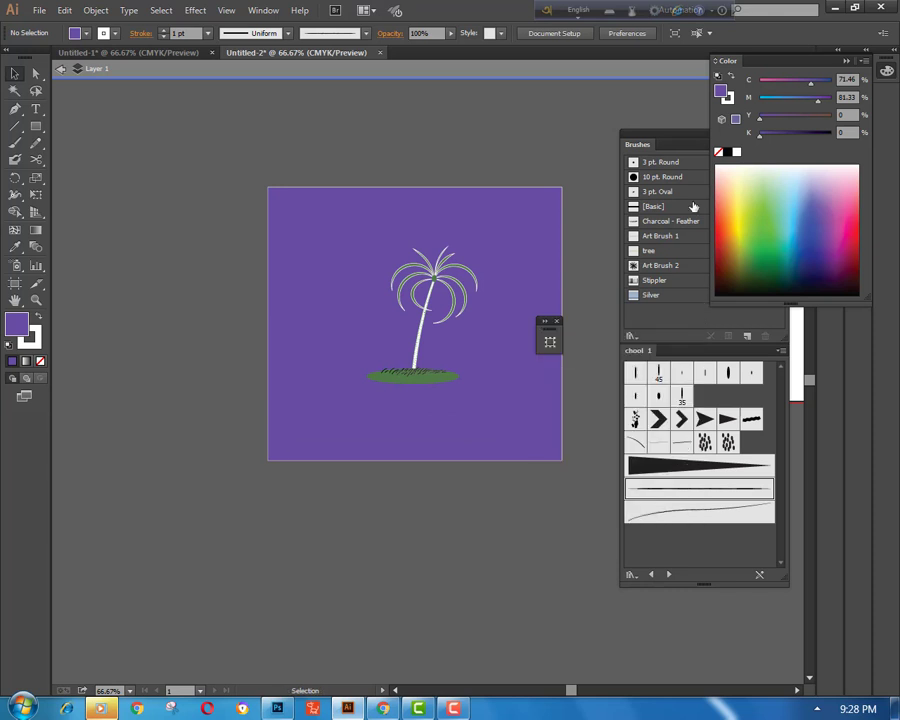
{"action": "left_click", "coordinate": [846, 61]}
{"action": "left_click", "coordinate": [772, 135]}
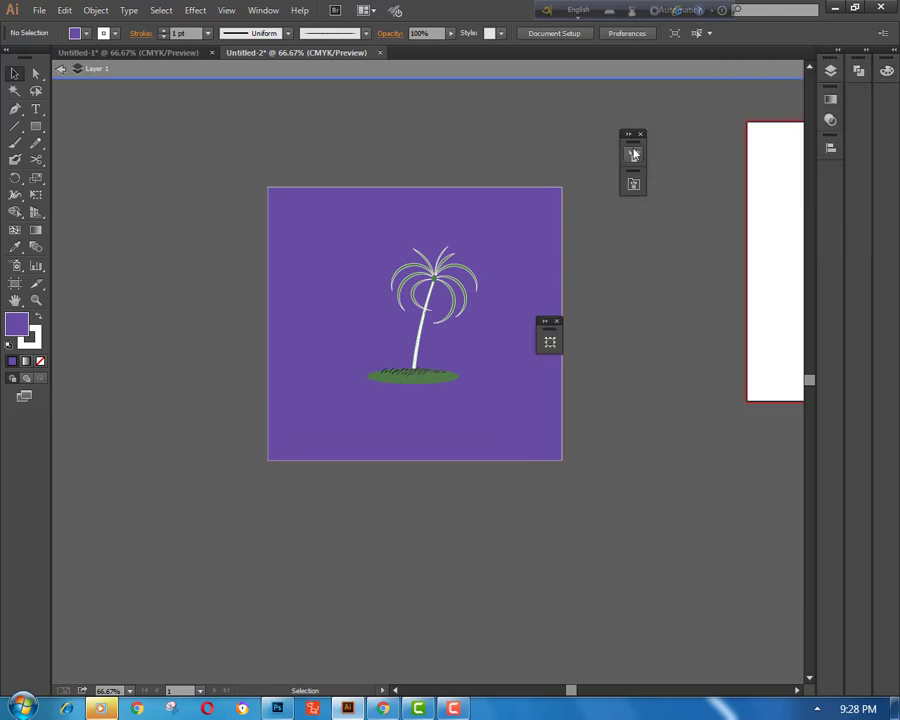
{"action": "mouse_move", "coordinate": [633, 153]}
{"action": "left_mouse_down"}
{"action": "mouse_move", "coordinate": [866, 162]}
{"action": "mouse_move", "coordinate": [859, 124]}
{"action": "left_mouse_up"}
{"action": "left_click_drag", "start_coordinate": [631, 145], "coordinate": [825, 187]}
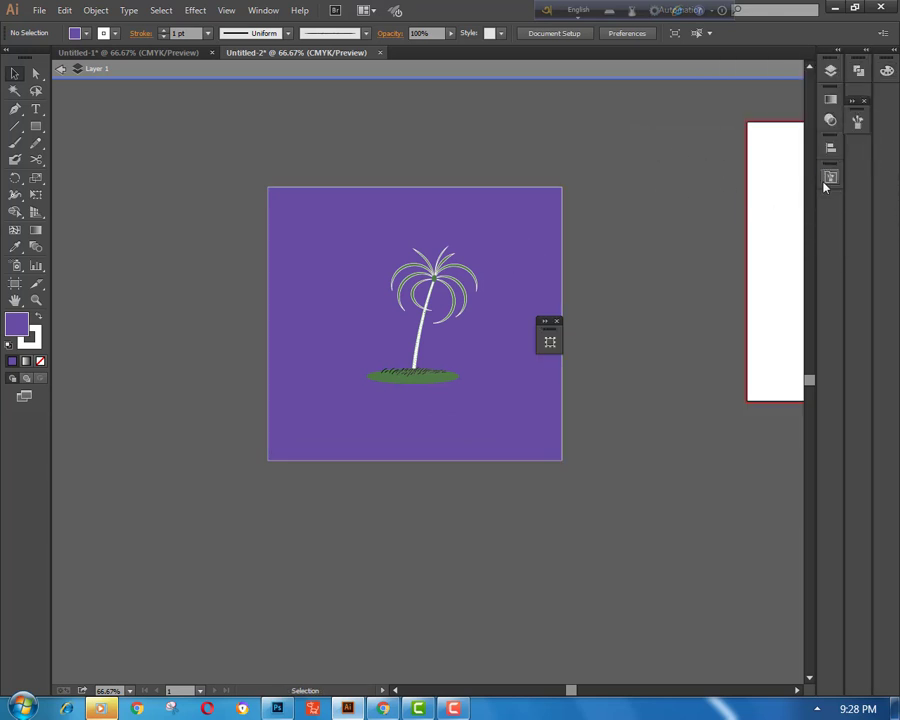
{"action": "left_click_drag", "start_coordinate": [550, 328], "coordinate": [826, 215]}
- Change the background rectangle's fill to a dark indigo purple
{"action": "key", "text": "ctrl+plus"}
{"action": "key", "text": "ctrl+plus"}
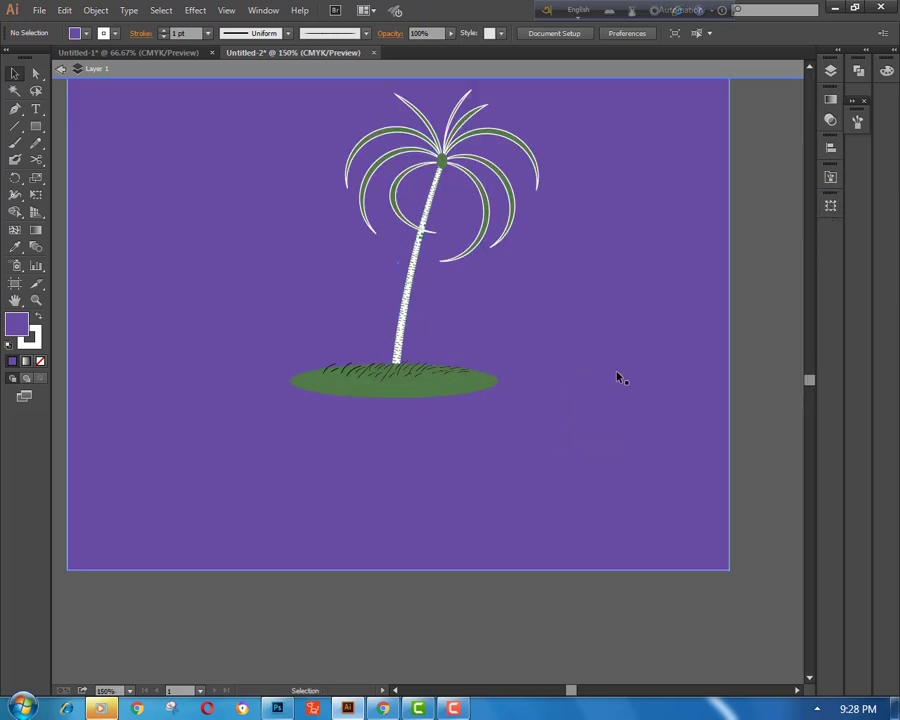
{"action": "key", "text": "ctrl+minus"}
{"action": "key", "text": "ctrl+minus"}
{"action": "left_click", "coordinate": [522, 366]}
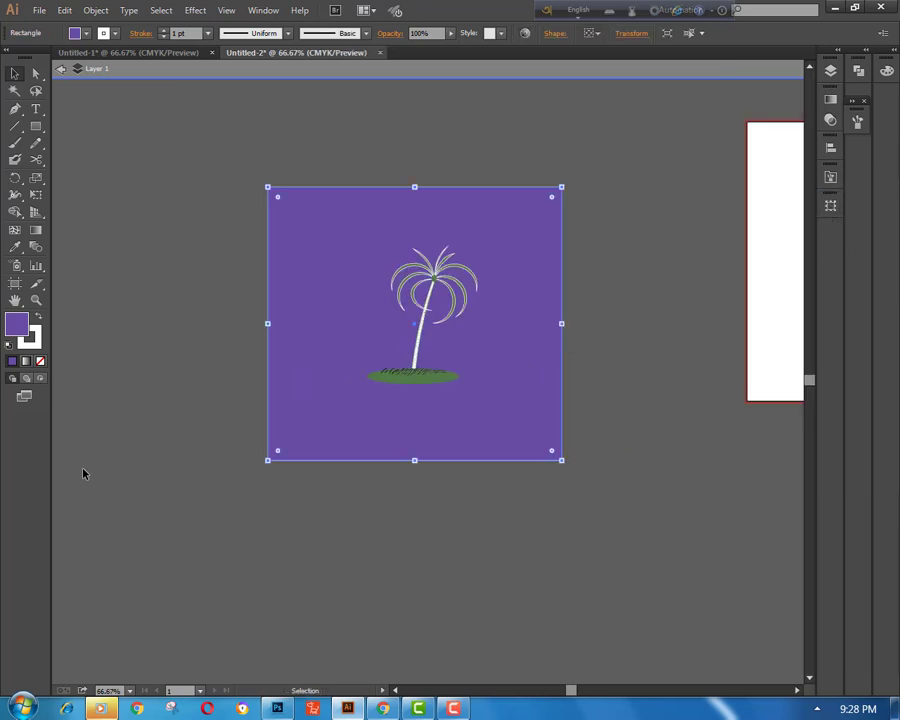
{"action": "double_click", "coordinate": [20, 324]}
{"action": "left_click", "coordinate": [605, 314]}
{"action": "left_click", "coordinate": [601, 352]}
{"action": "left_click", "coordinate": [606, 361]}
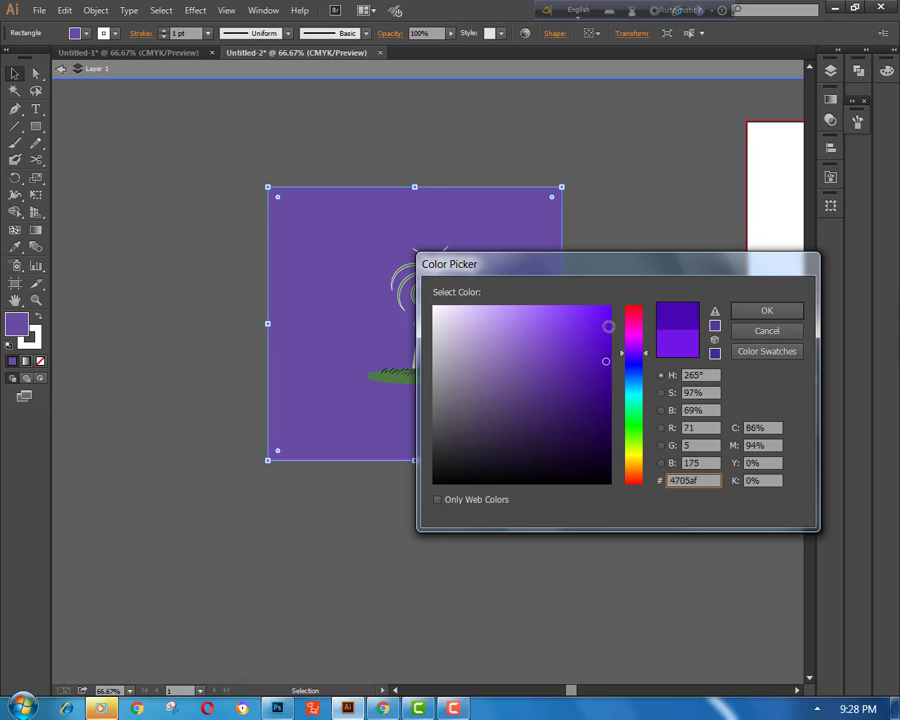
{"action": "left_click", "coordinate": [608, 327]}
{"action": "left_click", "coordinate": [609, 371]}
{"action": "left_click", "coordinate": [603, 389]}
{"action": "left_click", "coordinate": [601, 400]}
{"action": "left_click", "coordinate": [760, 312]}
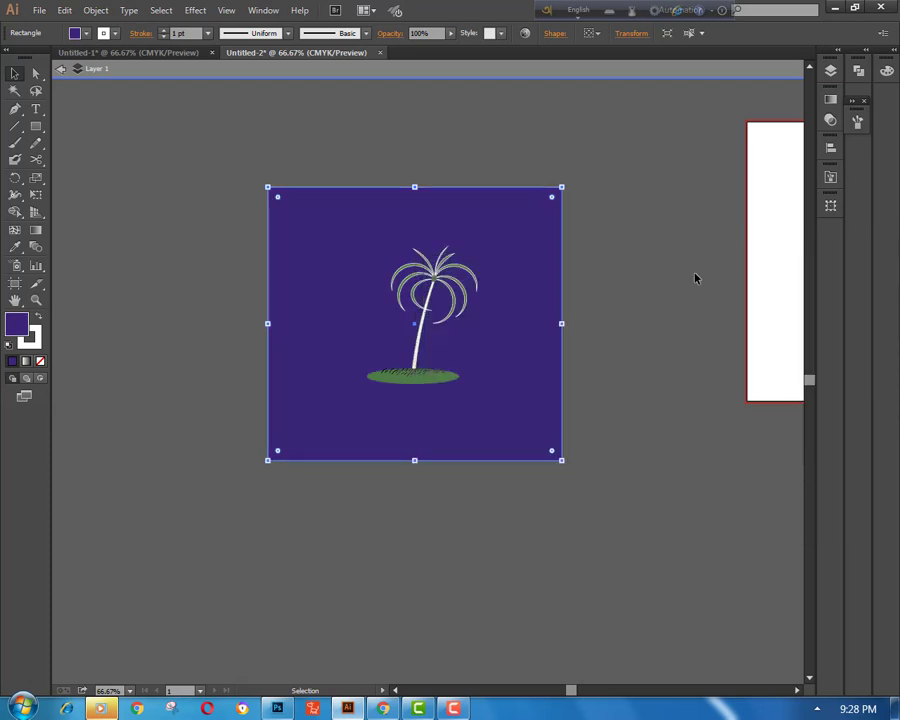
- Expand Layer 1 in the layer list and lock the background rectangle
{"action": "left_click", "coordinate": [664, 252]}
{"action": "key", "text": "ctrl+plus"}
{"action": "key", "text": "ctrl+plus"}
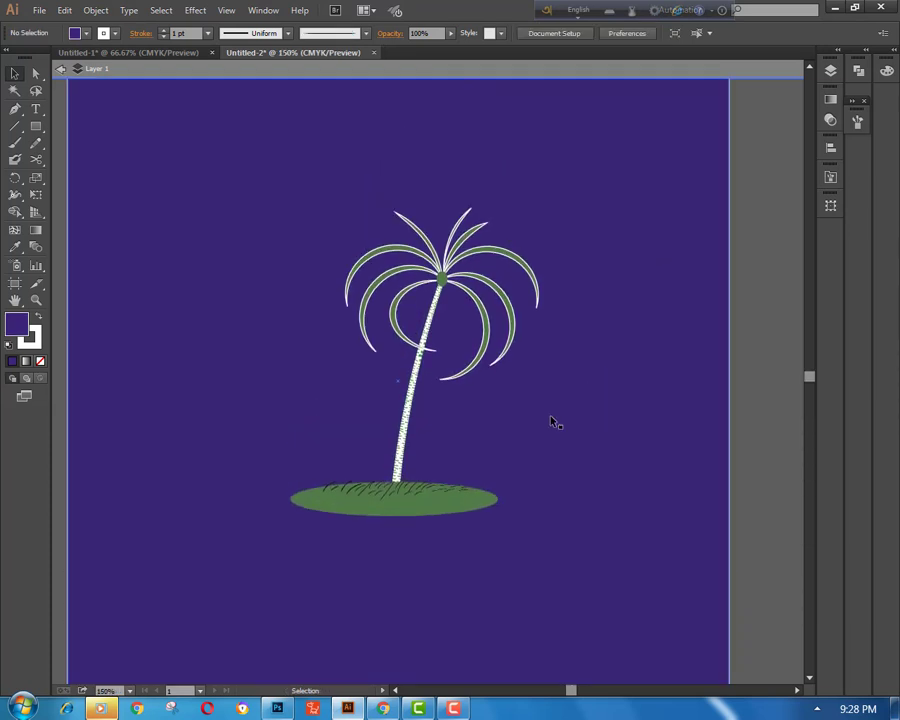
{"action": "left_click", "coordinate": [830, 70]}
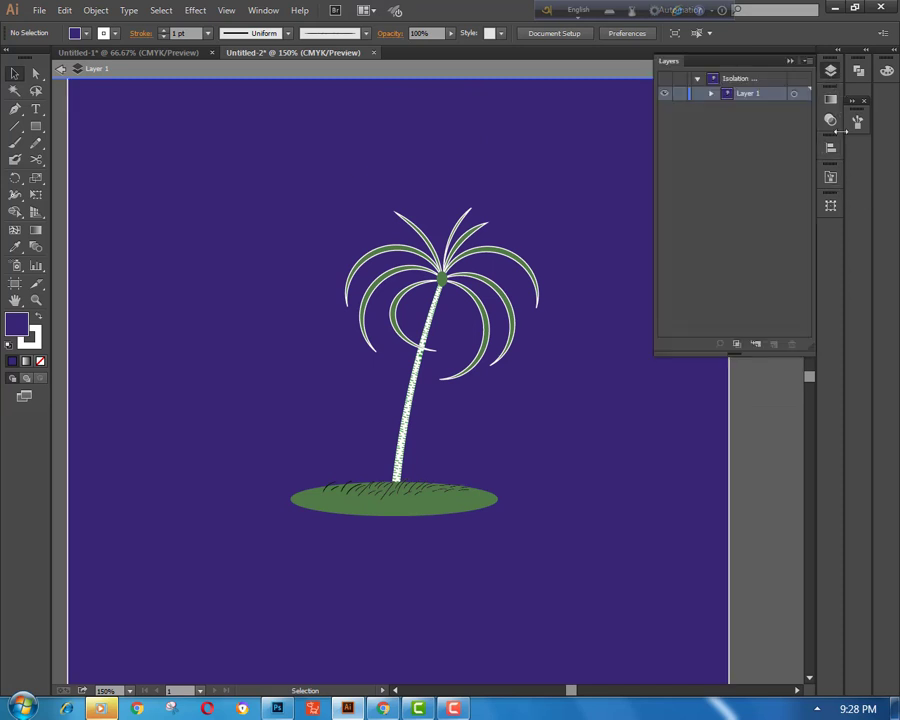
{"action": "left_click", "coordinate": [711, 93]}
{"action": "scroll", "coordinate": [683, 320], "scroll_direction": "down", "scroll_amount": 6}
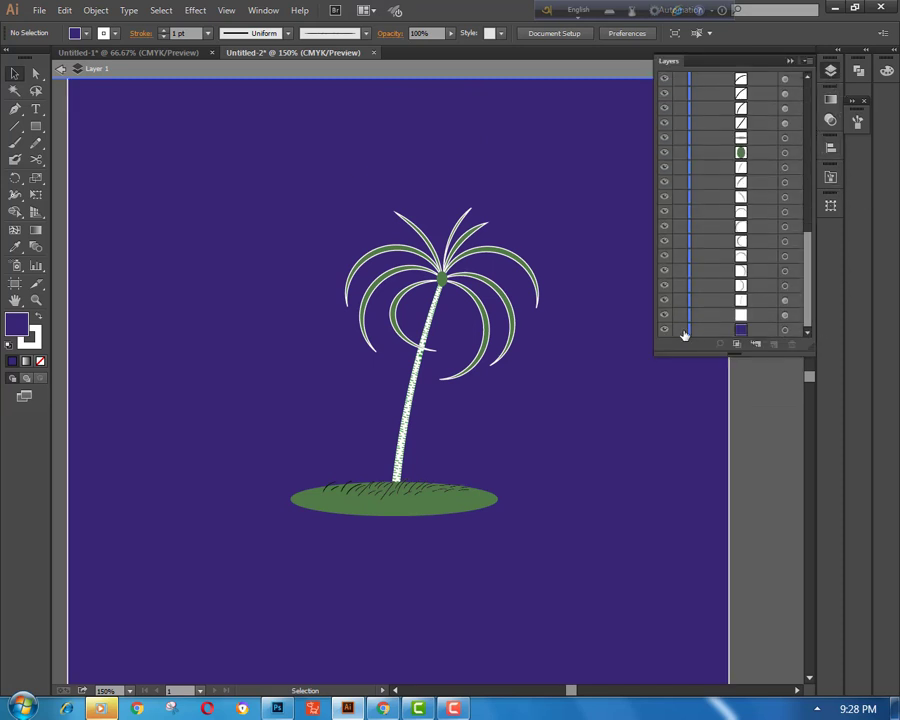
- Select the palm tree's trunk and fronds and group them
{"action": "left_click_drag", "start_coordinate": [285, 171], "coordinate": [585, 446]}
{"action": "right_click", "coordinate": [583, 362]}
{"action": "left_click", "coordinate": [622, 449]}
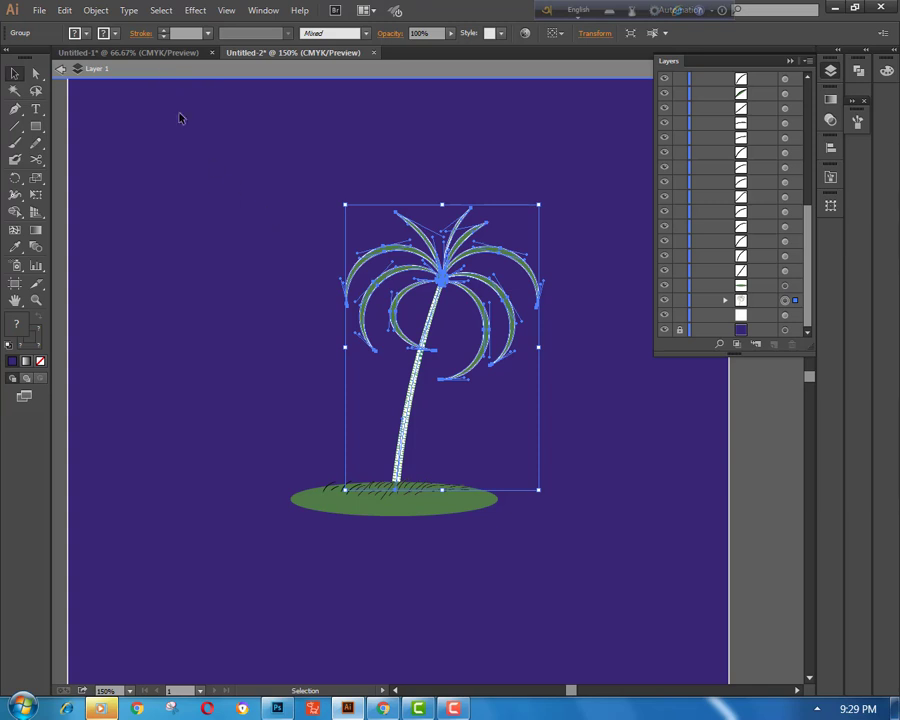
- Copy the palm tree group and paste the duplicate exactly over the original
{"action": "left_click", "coordinate": [64, 10]}
{"action": "left_click", "coordinate": [112, 82]}
{"action": "left_click", "coordinate": [64, 10]}
{"action": "left_click", "coordinate": [147, 134]}
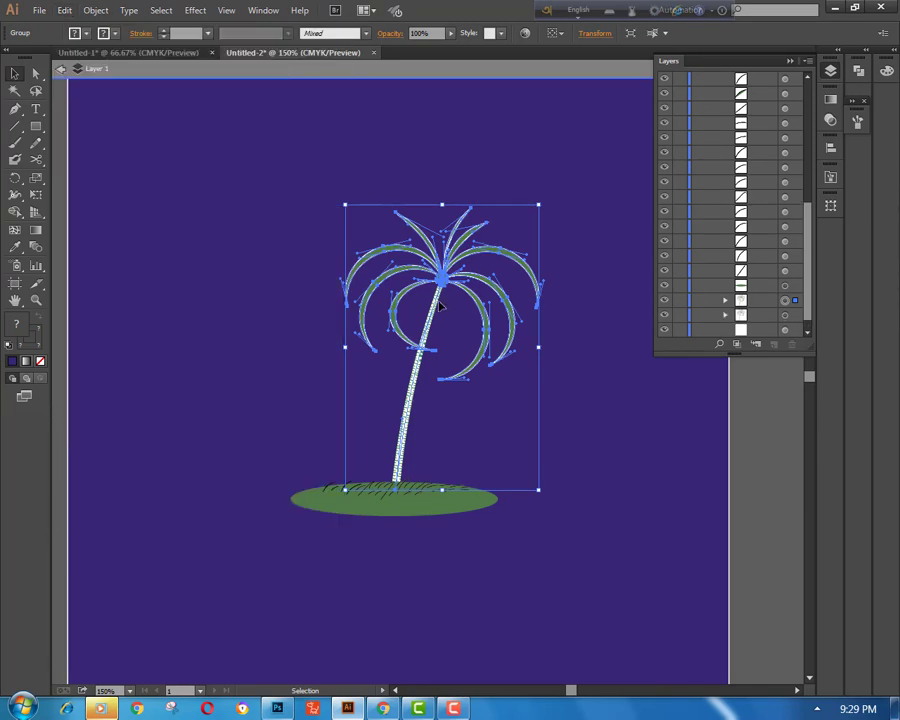
- Rotate the duplicate palm clockwise and move it so it leans right from the base of the original trunk
{"action": "left_click_drag", "start_coordinate": [543, 200], "coordinate": [574, 232]}
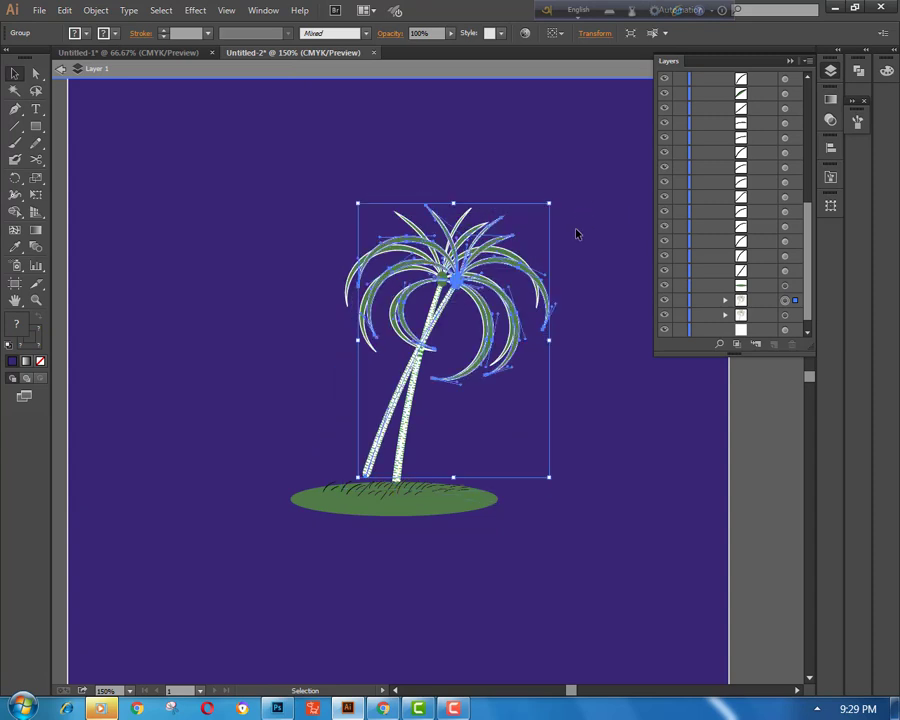
{"action": "left_click_drag", "start_coordinate": [413, 303], "coordinate": [477, 322]}
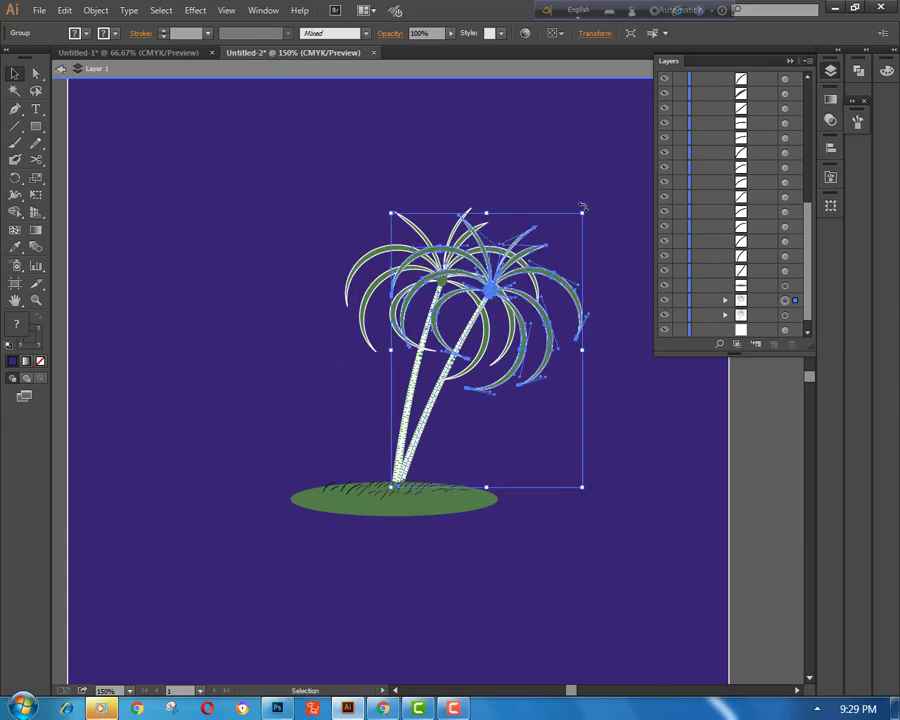
{"action": "left_click_drag", "start_coordinate": [583, 203], "coordinate": [648, 245]}
{"action": "left_click_drag", "start_coordinate": [468, 326], "coordinate": [523, 396]}
{"action": "left_click", "coordinate": [578, 197]}
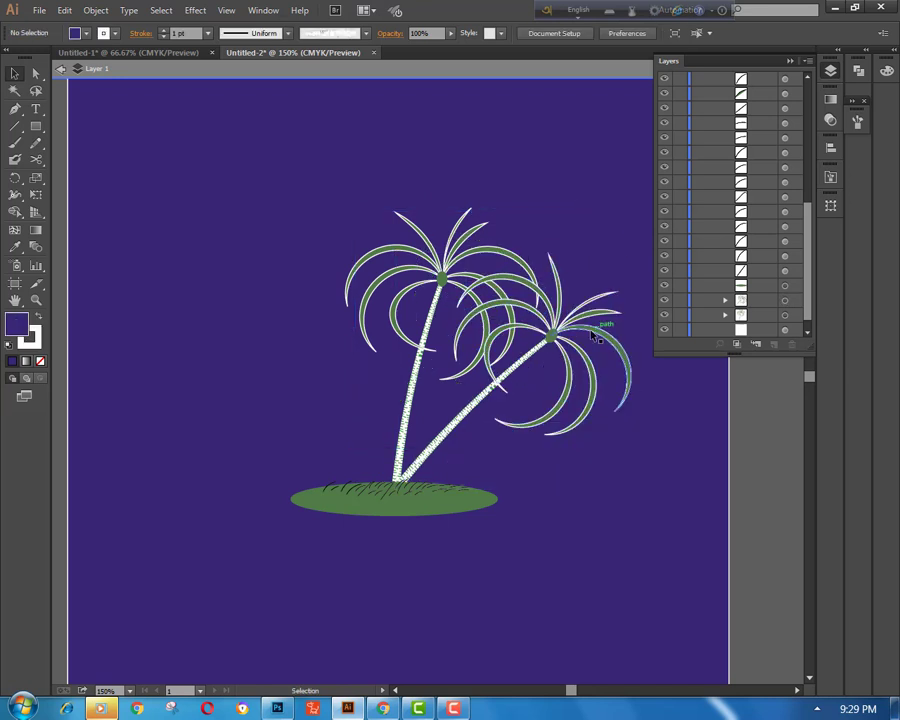
{"action": "scroll", "coordinate": [552, 430], "scroll_direction": "down", "scroll_amount": 1}
{"action": "left_click", "coordinate": [481, 386]}
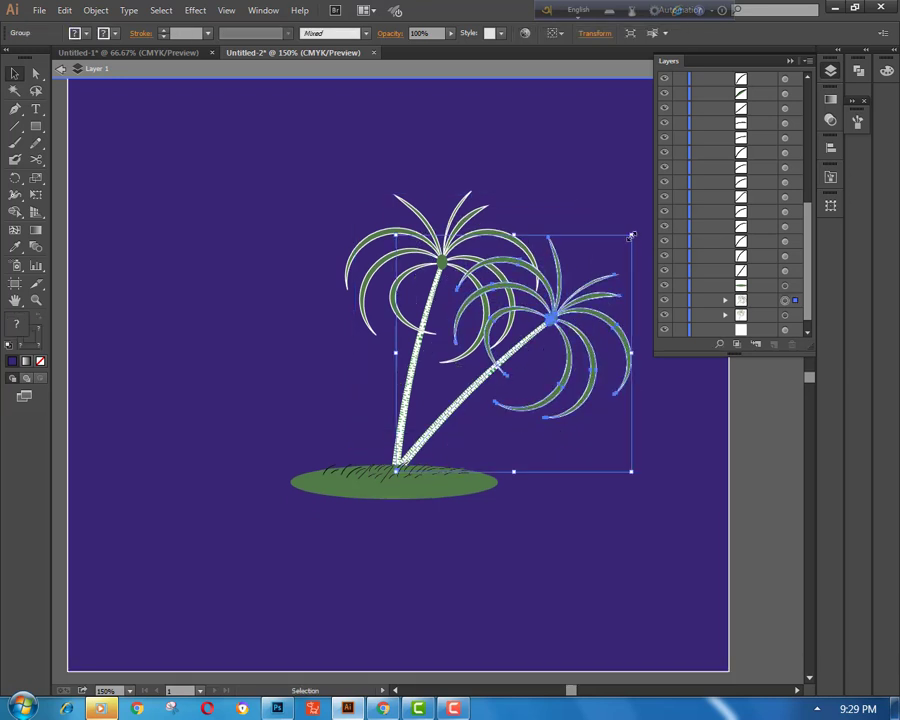
{"action": "left_click", "coordinate": [548, 174]}
{"action": "key", "text": "ctrl+minus"}
{"action": "key", "text": "ctrl+minus"}
{"action": "key", "text": "ctrl+plus"}
{"action": "key", "text": "ctrl+plus"}
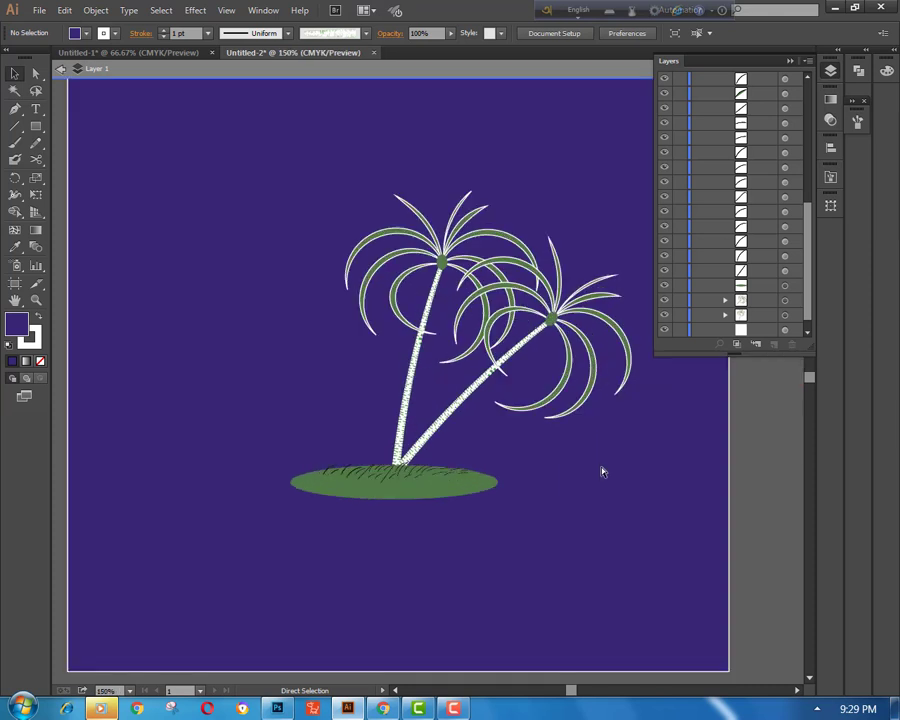
- Duplicate the upright palm tree and place the copy just to the left of the original on the grassy ellipse
{"action": "scroll", "coordinate": [438, 492], "scroll_direction": "down", "scroll_amount": 1}
{"action": "left_click", "coordinate": [407, 394]}
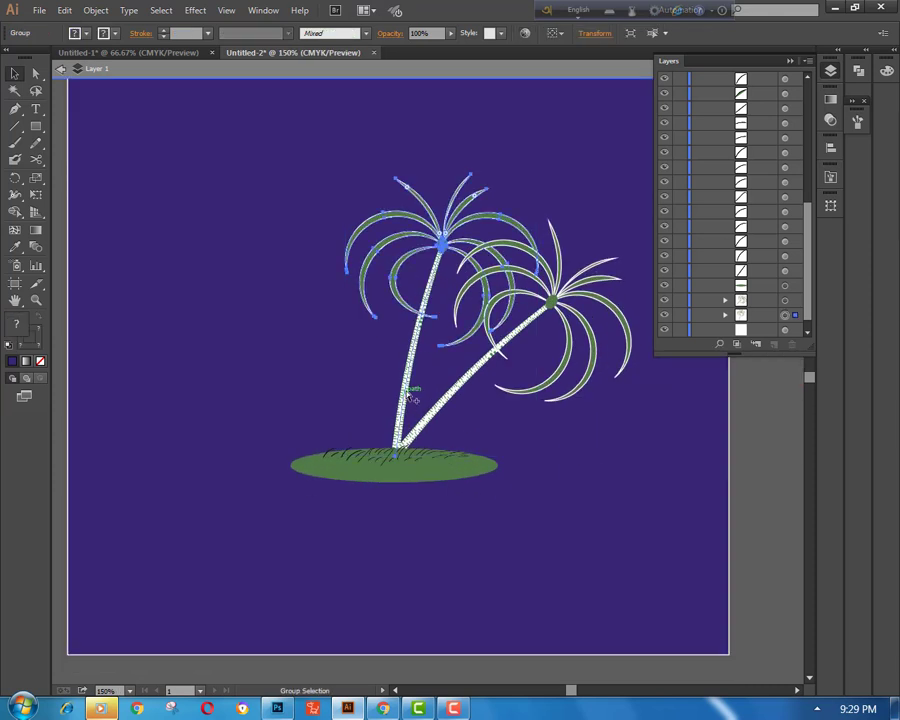
{"action": "left_click_drag", "start_coordinate": [407, 394], "coordinate": [372, 398]}
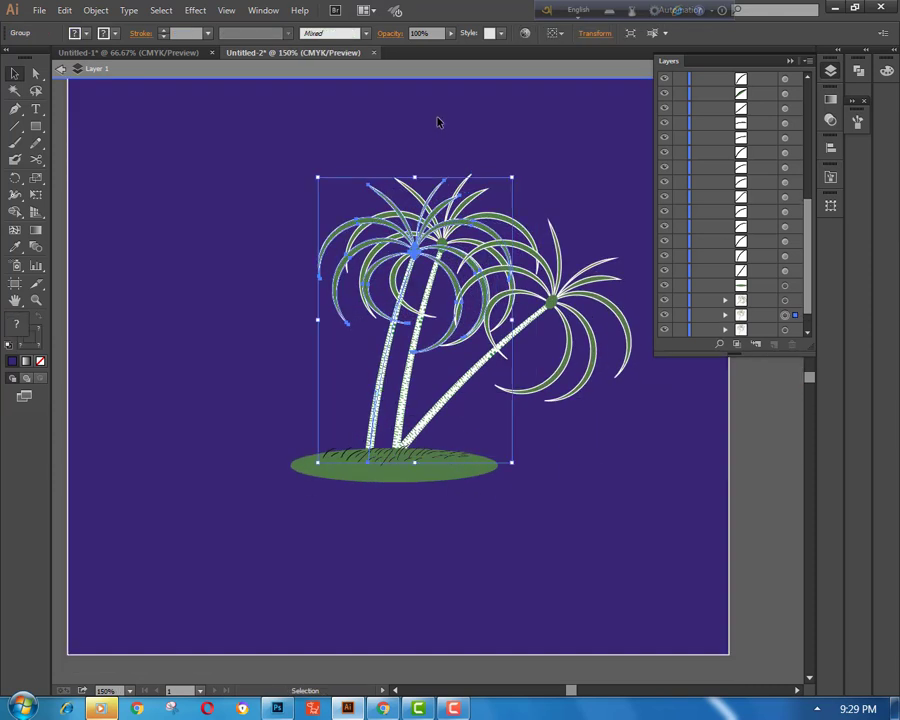
{"action": "left_click", "coordinate": [524, 156]}
{"action": "key", "text": "ctrl+minus"}
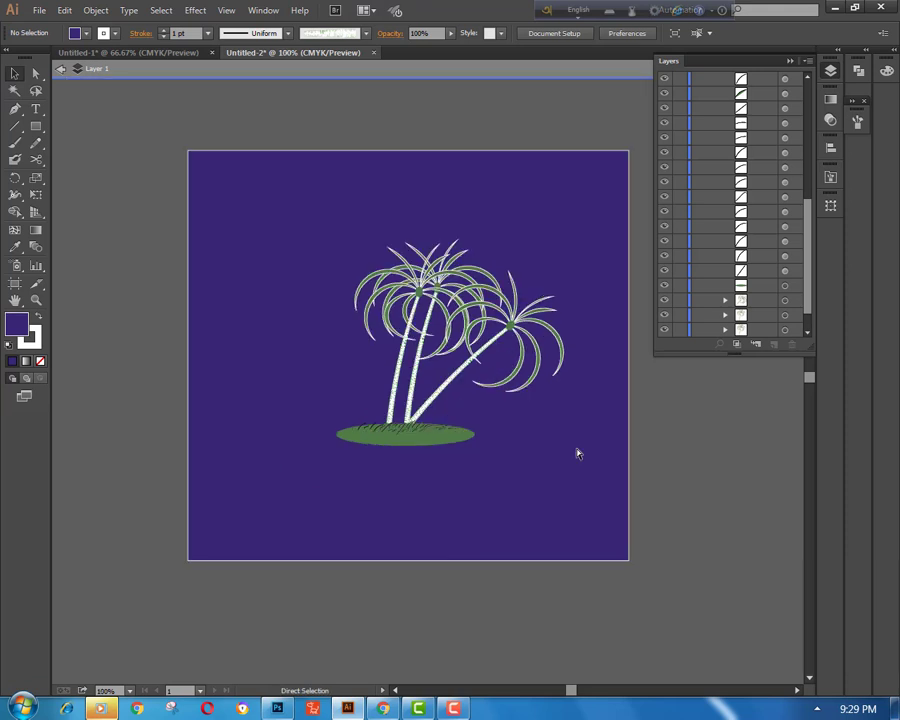
- Copy the leaning palm tree and paste the duplicate in front of it
{"action": "key", "text": "ctrl+plus"}
{"action": "key", "text": "ctrl+plus"}
{"action": "left_click", "coordinate": [475, 345]}
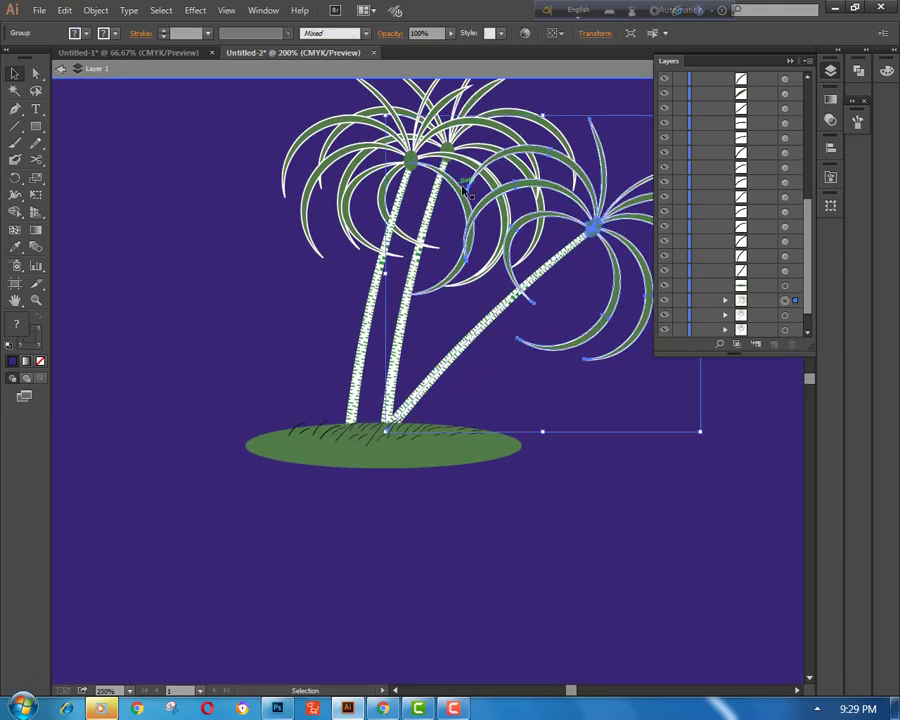
{"action": "left_click", "coordinate": [64, 10]}
{"action": "left_click", "coordinate": [108, 84]}
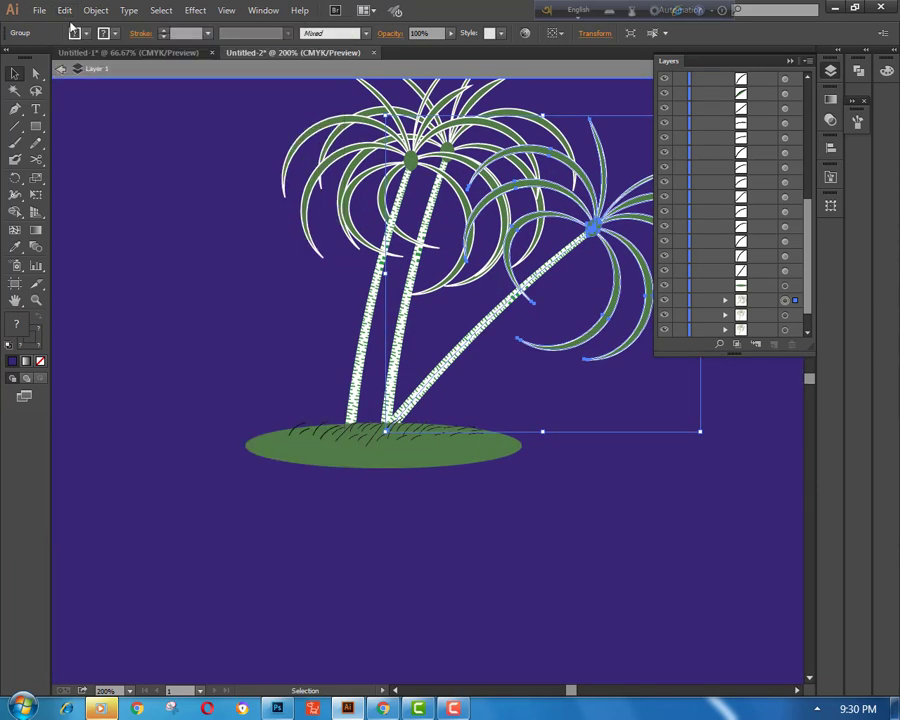
{"action": "left_click", "coordinate": [64, 10]}
{"action": "left_click", "coordinate": [141, 119]}
- Rotate the pasted leaning palm farther clockwise and position it below the leaning tree with its base at the trunks' base
{"action": "key", "text": "space"}
{"action": "left_click_drag", "start_coordinate": [554, 310], "coordinate": [364, 380]}
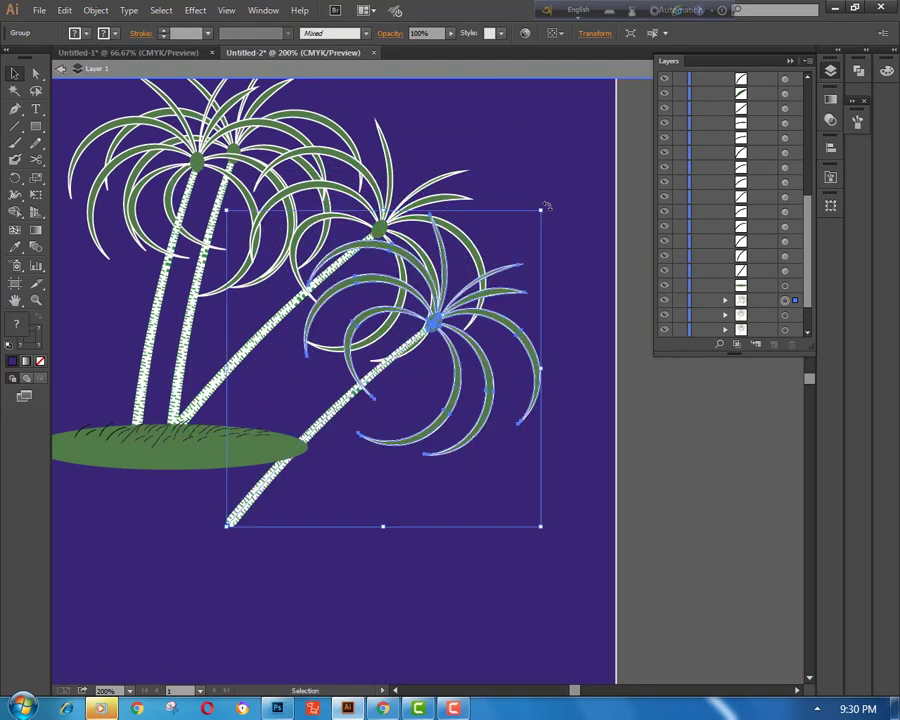
{"action": "left_click_drag", "start_coordinate": [547, 206], "coordinate": [593, 270]}
{"action": "left_click_drag", "start_coordinate": [325, 390], "coordinate": [337, 370]}
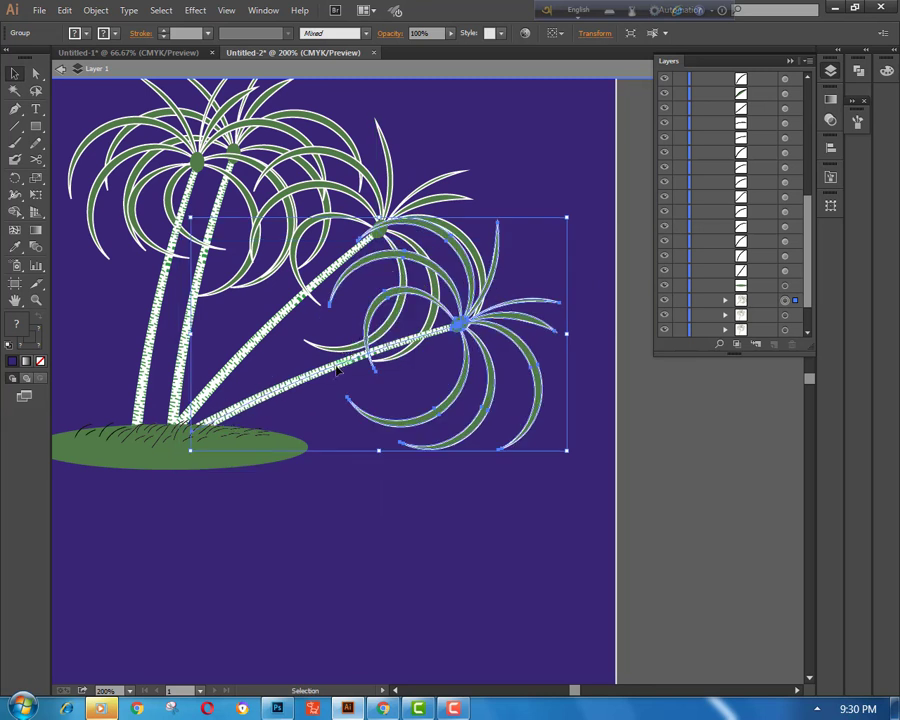
- Lower the opacity of the lowest leaning palm copy to 9% so it acts as a shadow
{"action": "left_click", "coordinate": [451, 33]}
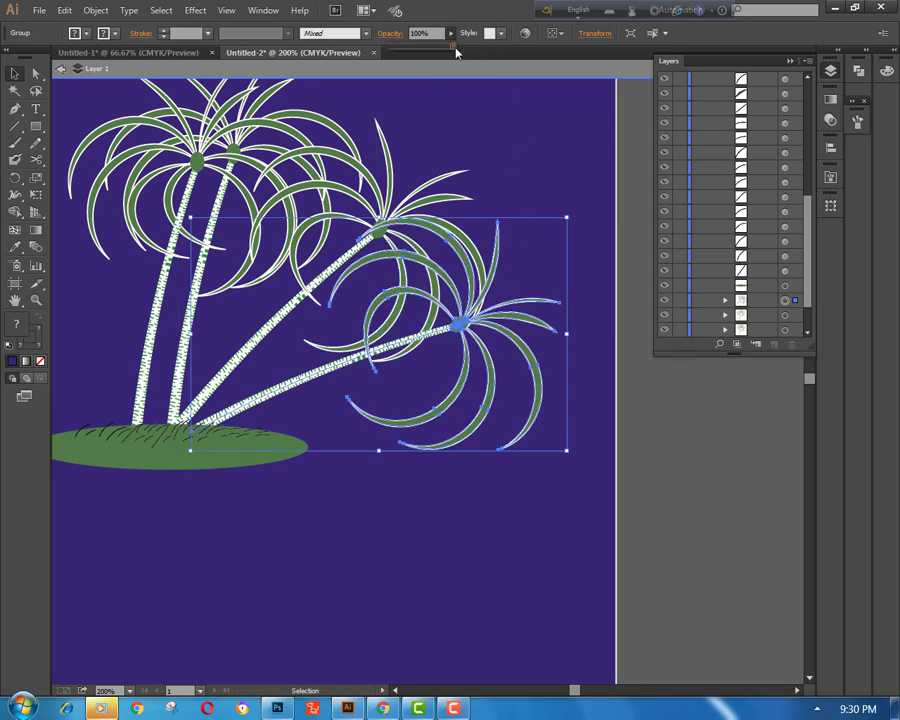
{"action": "left_click_drag", "start_coordinate": [455, 47], "coordinate": [396, 47]}
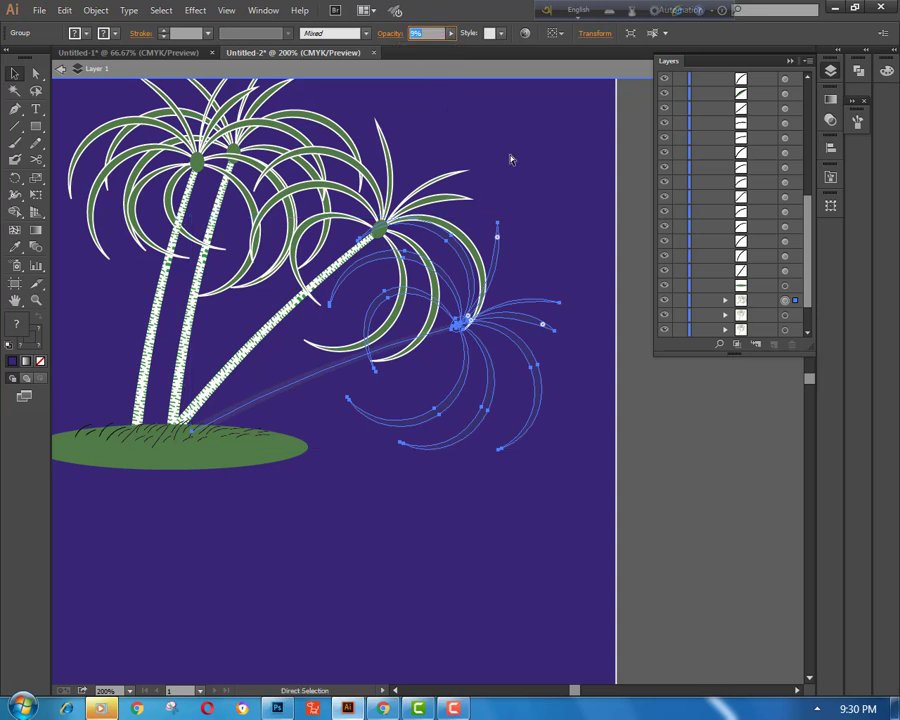
{"action": "left_click", "coordinate": [693, 444]}
{"action": "key", "text": "ctrl+minus"}
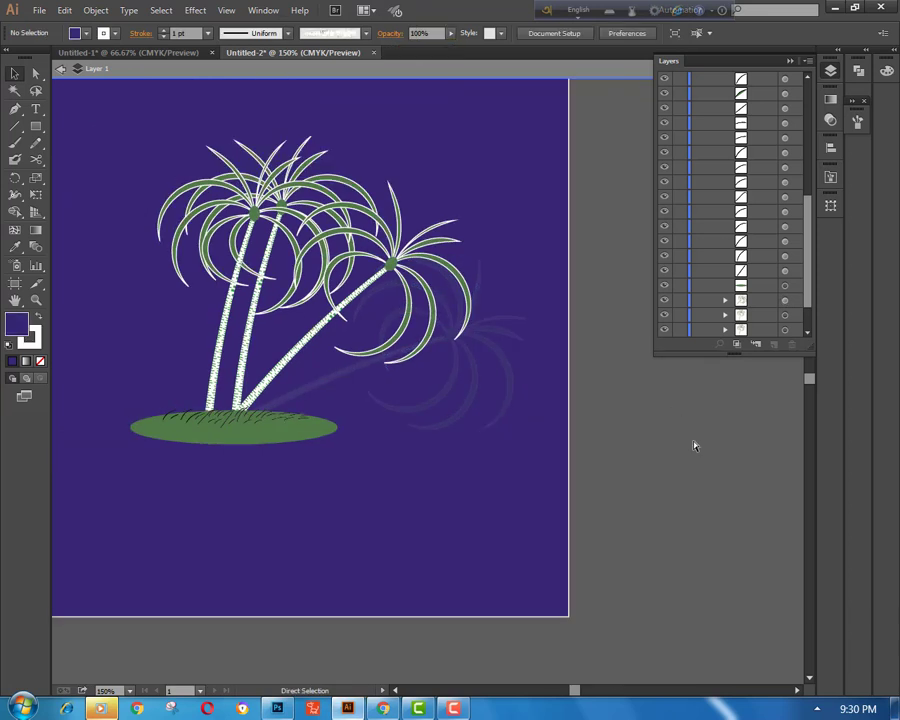
{"action": "key", "text": "ctrl+minus"}
{"action": "key", "text": "ctrl+plus"}
- Scale down the faint palm shadow and reposition it lower, beneath the leaning tree
{"action": "left_click", "coordinate": [369, 360]}
{"action": "left_click_drag", "start_coordinate": [532, 257], "coordinate": [516, 279]}
{"action": "left_click_drag", "start_coordinate": [439, 331], "coordinate": [428, 348]}
{"action": "left_click_drag", "start_coordinate": [381, 297], "coordinate": [370, 362]}
{"action": "left_click", "coordinate": [527, 544]}
{"action": "key", "text": "ctrl+minus"}
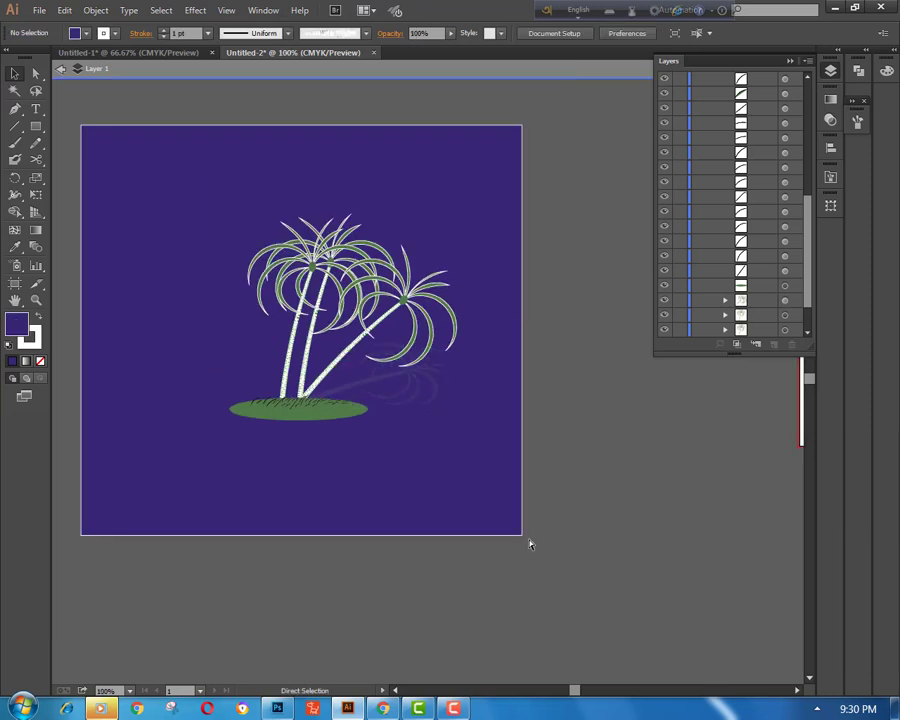
- Flatten the leaning tree's faint shadow by slightly reducing its height
{"action": "key", "text": "ctrl+plus"}
{"action": "key", "text": "ctrl+plus"}
{"action": "key", "text": "ctrl+plus"}
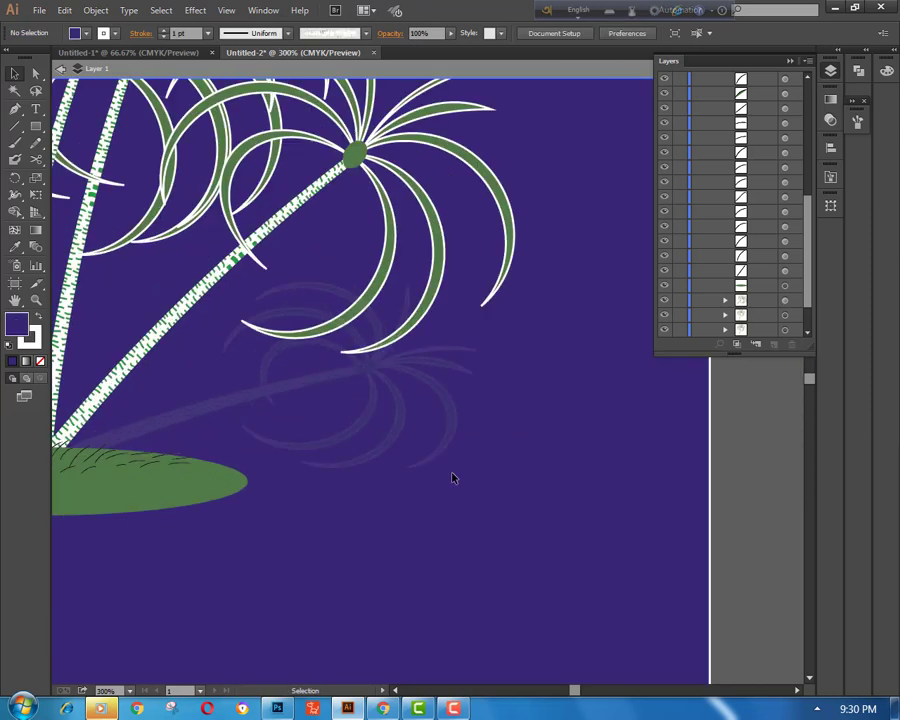
{"action": "left_click_drag", "start_coordinate": [450, 476], "coordinate": [587, 516]}
{"action": "key", "text": "ctrl+minus"}
{"action": "key", "text": "ctrl+minus"}
{"action": "key", "text": "ctrl+minus"}
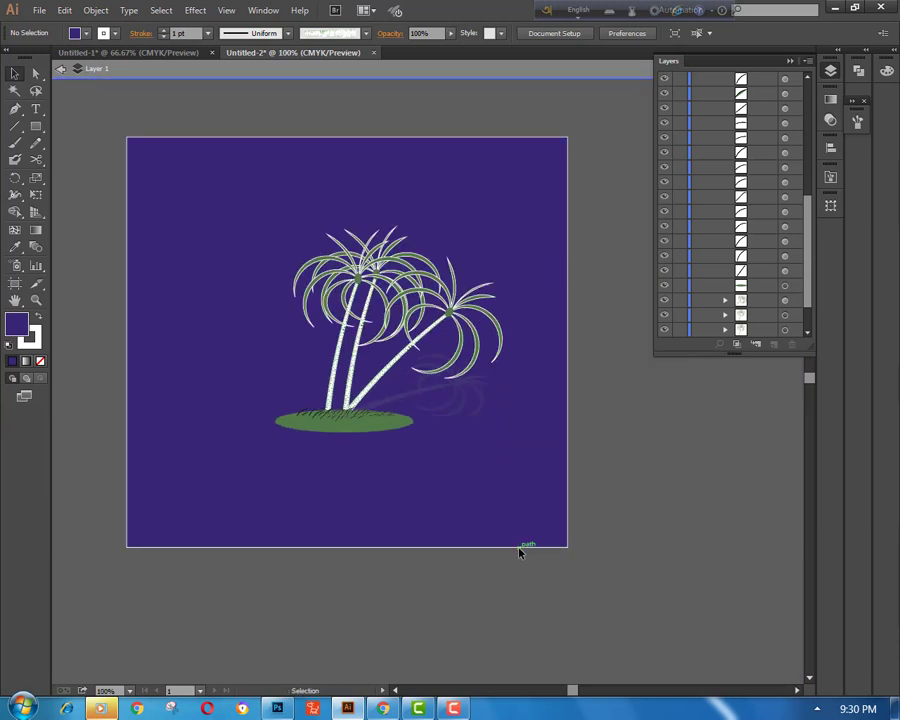
{"action": "left_click", "coordinate": [421, 396]}
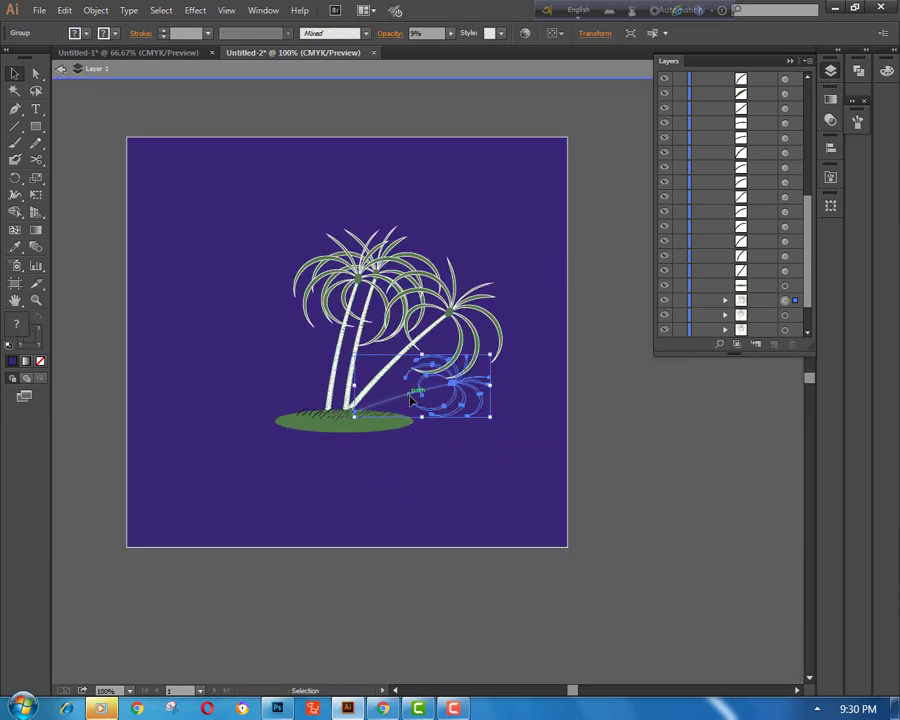
{"action": "left_click_drag", "start_coordinate": [422, 355], "coordinate": [424, 369]}
{"action": "left_click", "coordinate": [506, 456]}
{"action": "scroll", "coordinate": [502, 468], "scroll_direction": "down", "scroll_amount": 1}
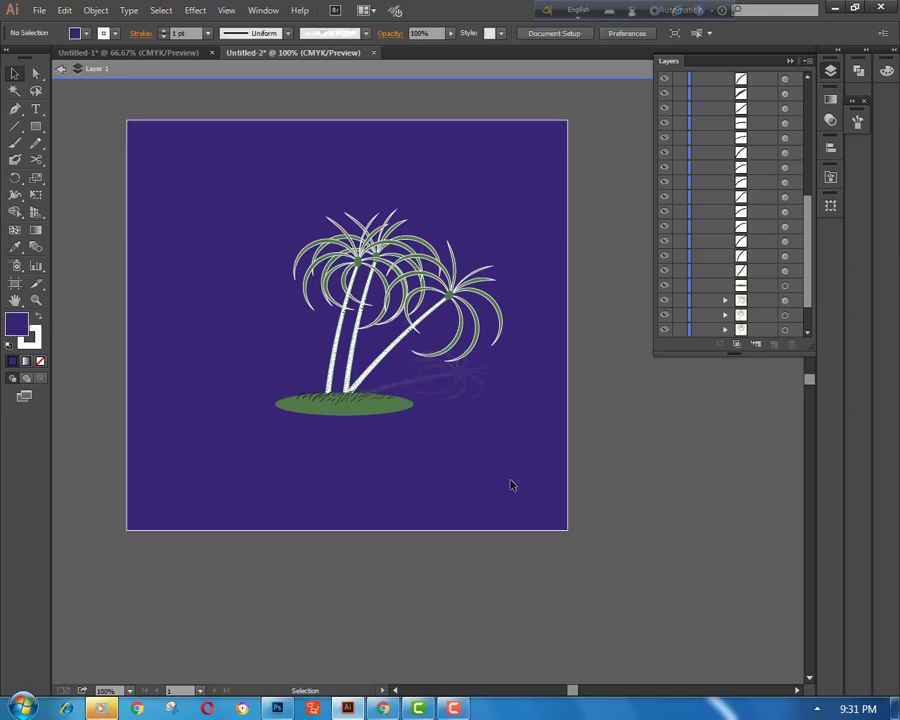
- Copy the middle upright palm tree and paste the duplicate in front of it
{"action": "left_click", "coordinate": [356, 353]}
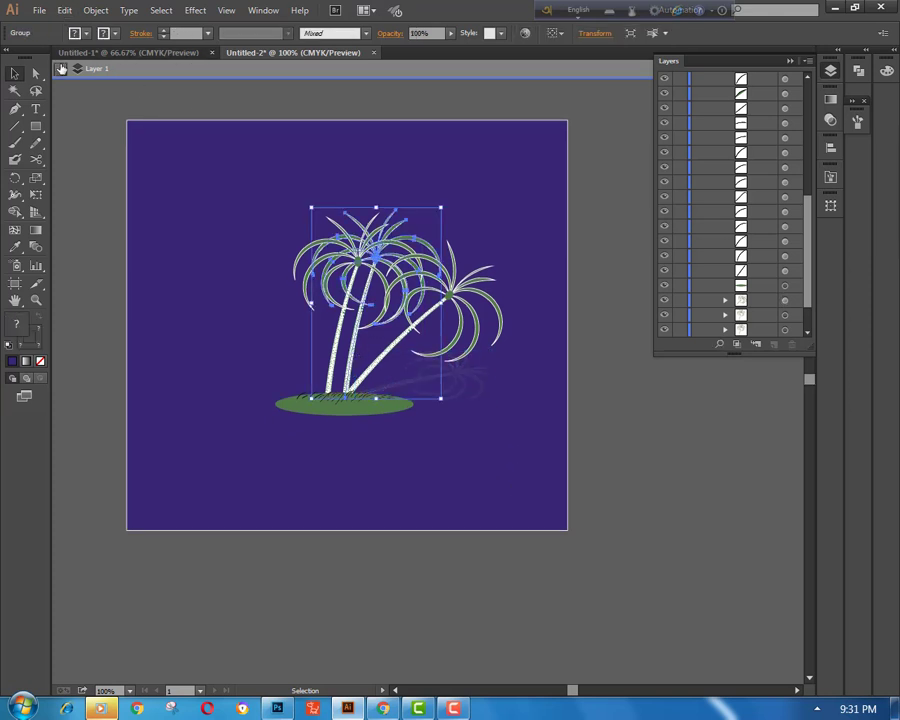
{"action": "left_click", "coordinate": [64, 10]}
{"action": "left_click", "coordinate": [88, 84]}
{"action": "left_click", "coordinate": [64, 10]}
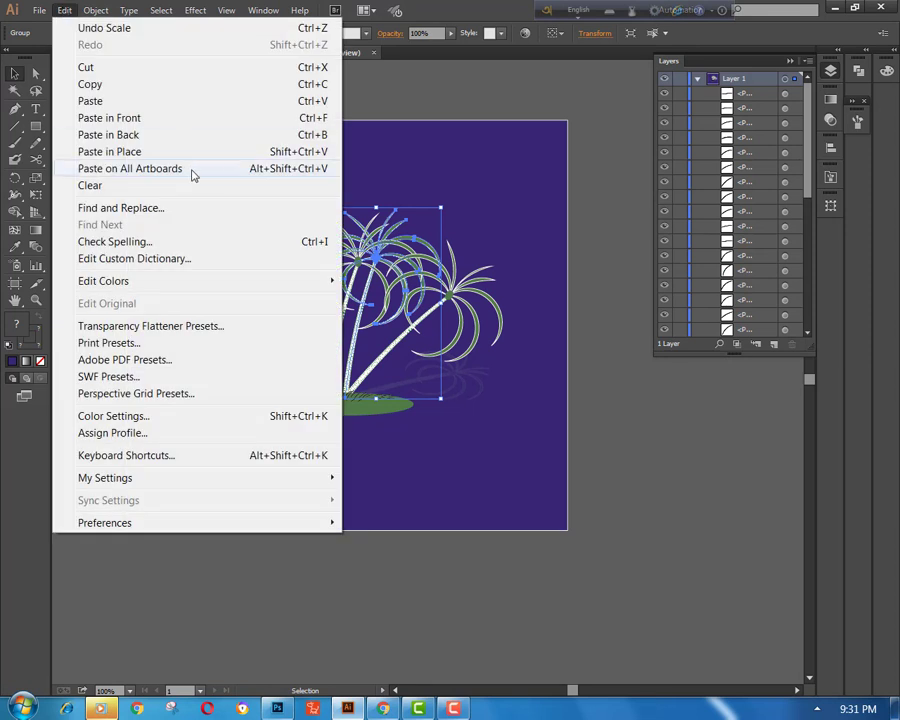
{"action": "left_click", "coordinate": [163, 122]}
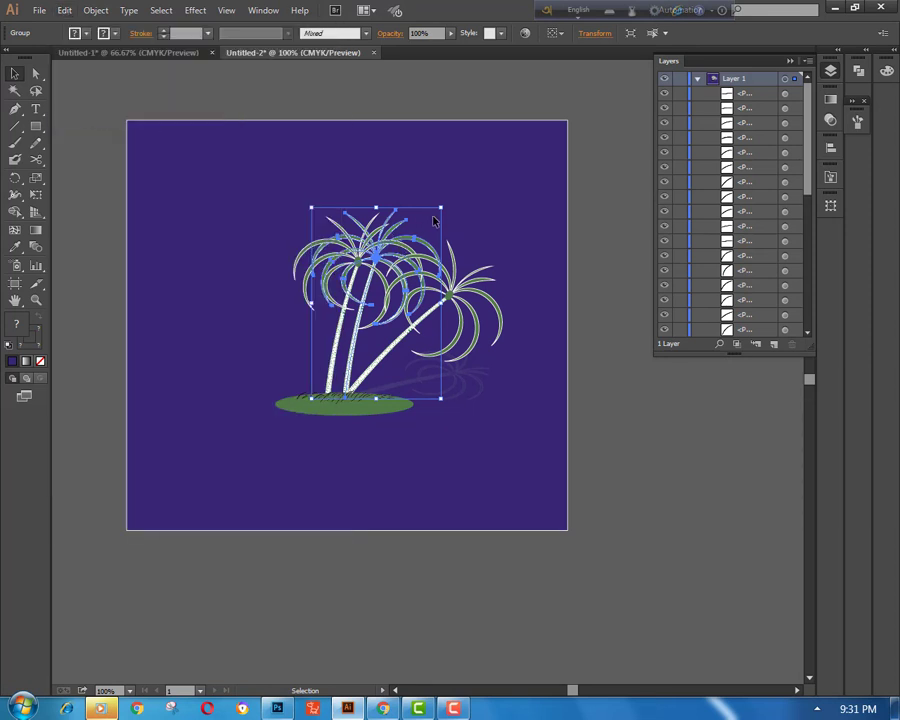
- Shrink the middle palm's duplicate, keeping its base near the trunk, and set its opacity to 7%
{"action": "left_click_drag", "start_coordinate": [441, 208], "coordinate": [370, 326]}
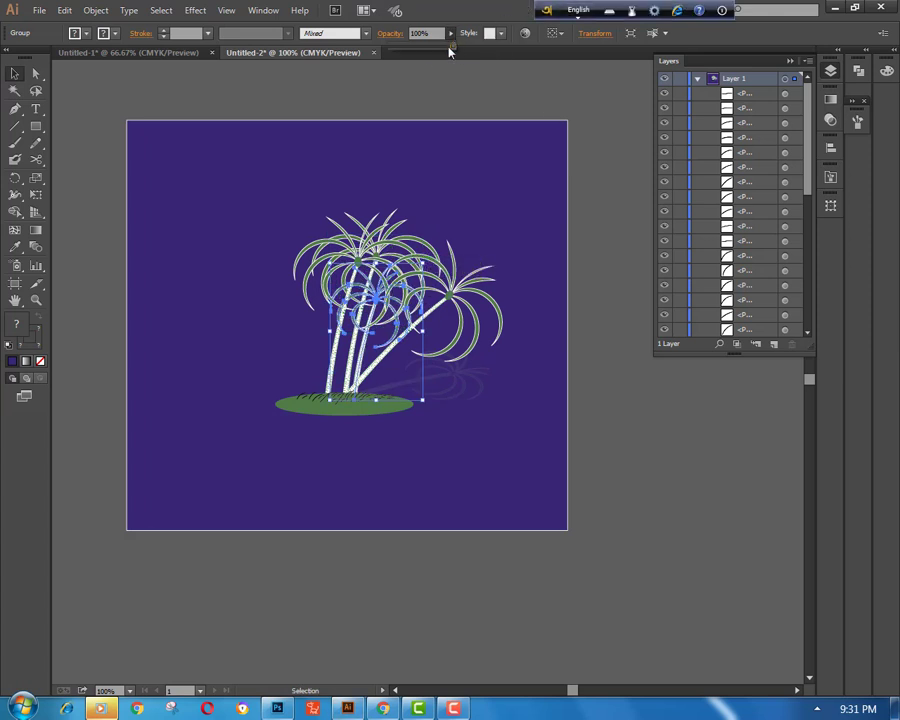
{"action": "left_click_drag", "start_coordinate": [397, 67], "coordinate": [393, 68]}
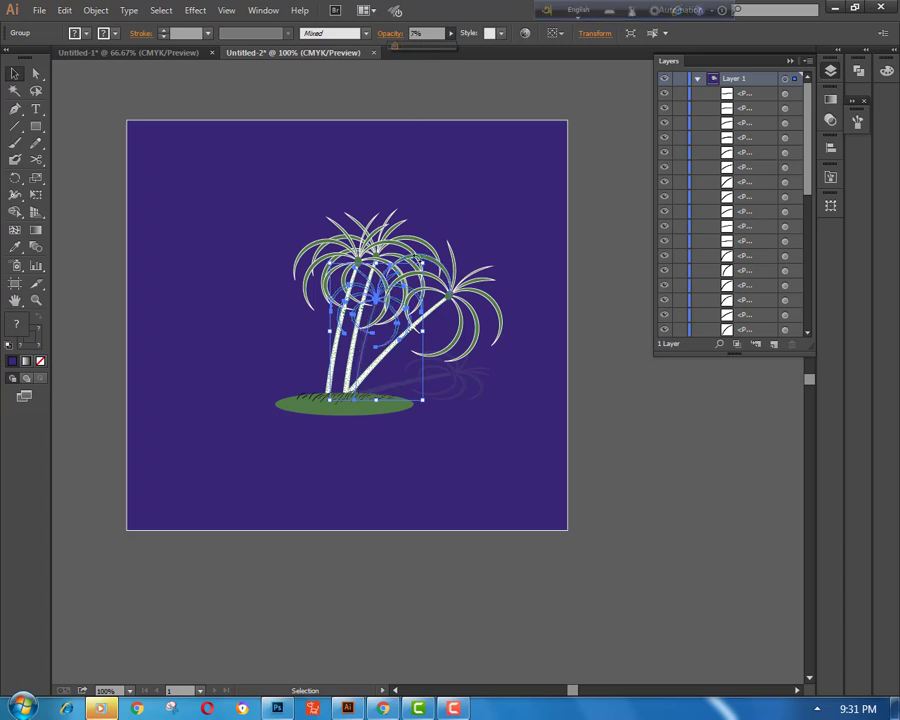
{"action": "left_click", "coordinate": [430, 264]}
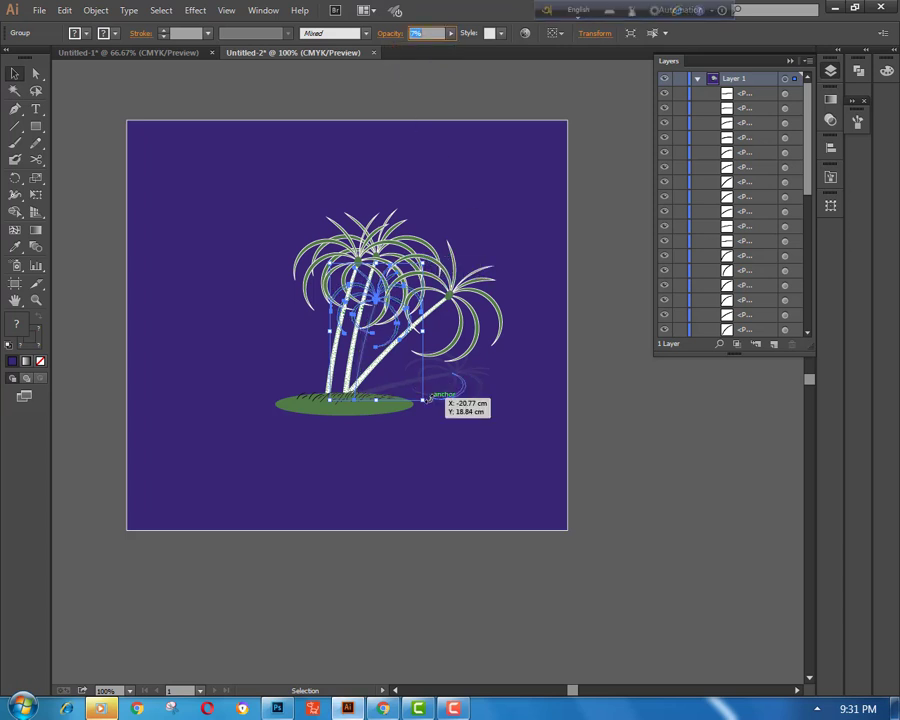
- Rotate the middle palm's faint shadow slightly clockwise and reduce its height
{"action": "left_click_drag", "start_coordinate": [427, 403], "coordinate": [414, 411]}
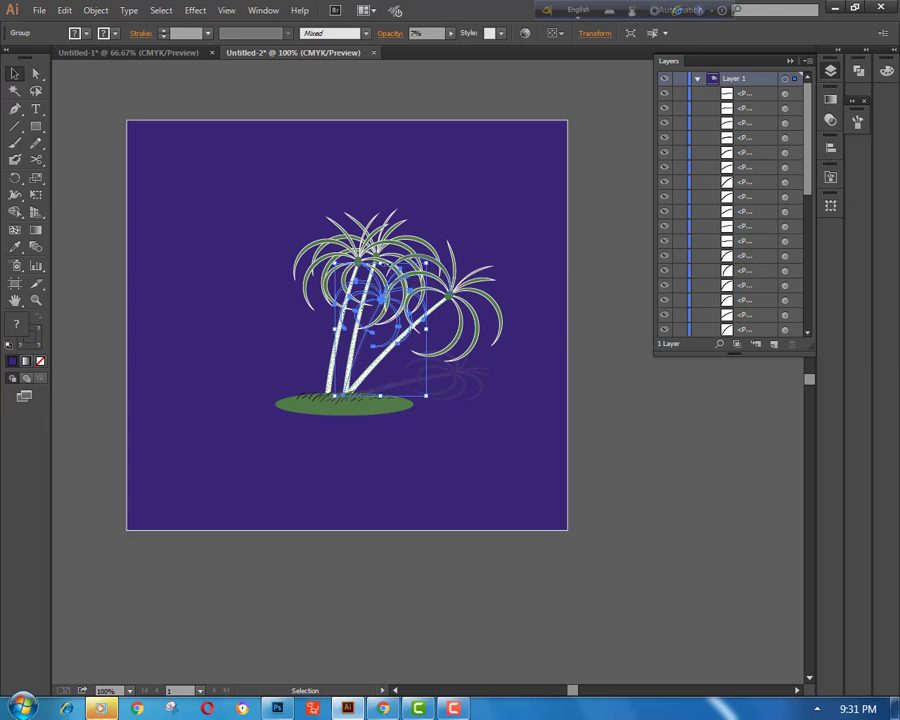
{"action": "left_click_drag", "start_coordinate": [380, 262], "coordinate": [380, 295]}
{"action": "left_click", "coordinate": [468, 76]}
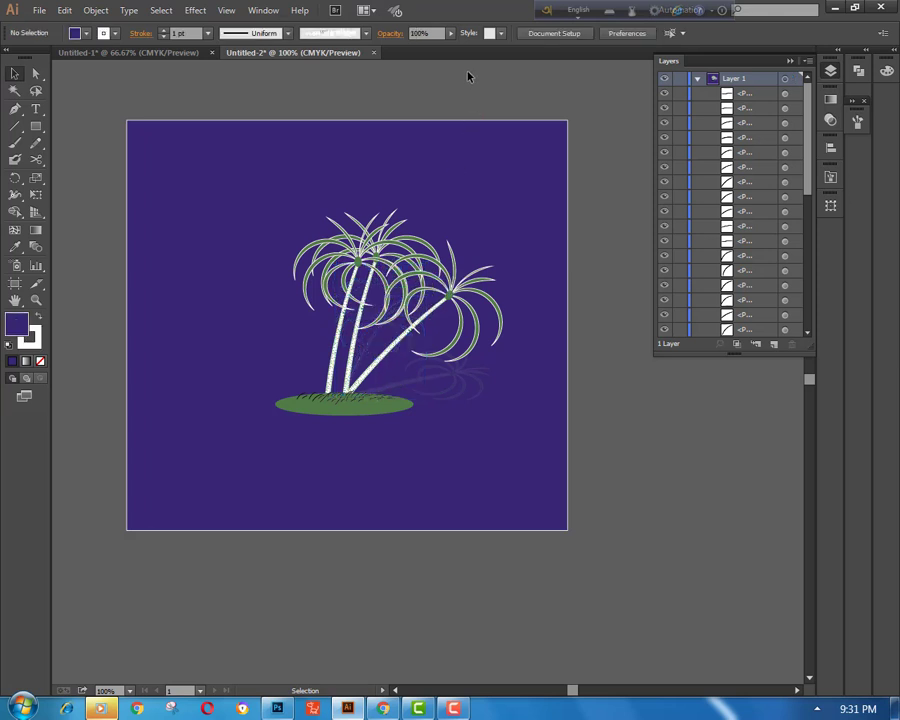
- Copy the left upright palm tree and paste the duplicate in front of it
{"action": "left_click", "coordinate": [345, 322]}
{"action": "left_click", "coordinate": [64, 11]}
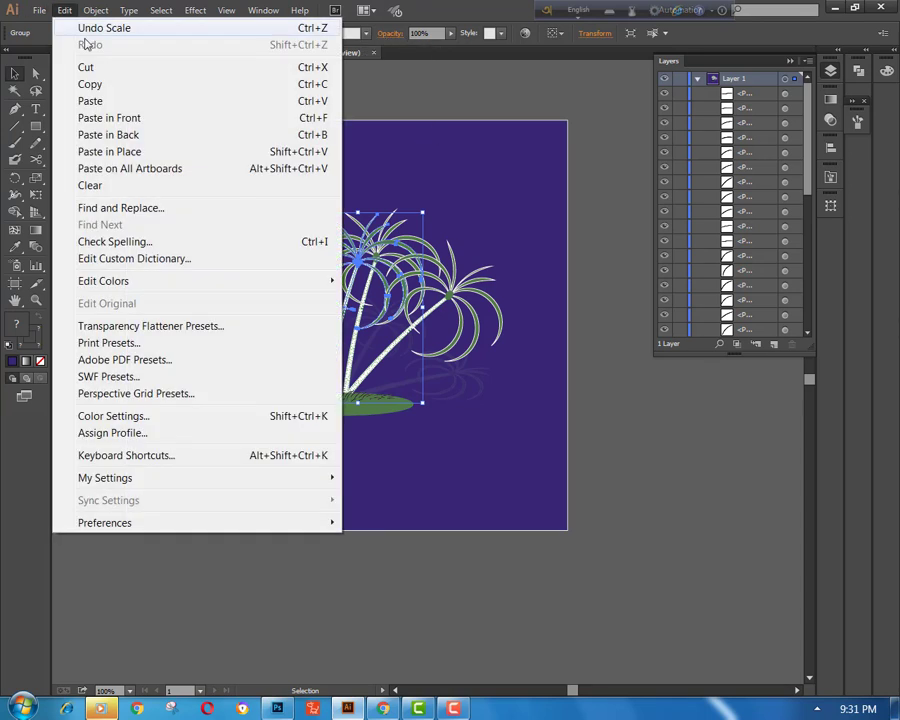
{"action": "left_click", "coordinate": [92, 84]}
{"action": "left_click", "coordinate": [65, 12]}
{"action": "left_click", "coordinate": [118, 118]}
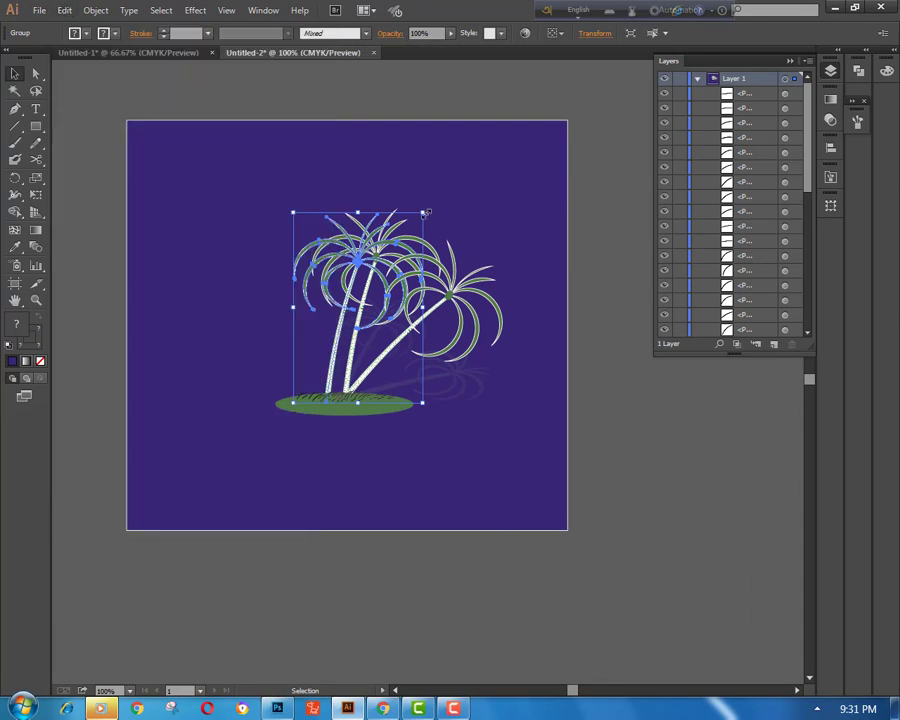
- Shrink the left palm's duplicate, tilt it slightly clockwise with its base near the trunk, and set its opacity to 16%
{"action": "left_click_drag", "start_coordinate": [423, 213], "coordinate": [403, 238]}
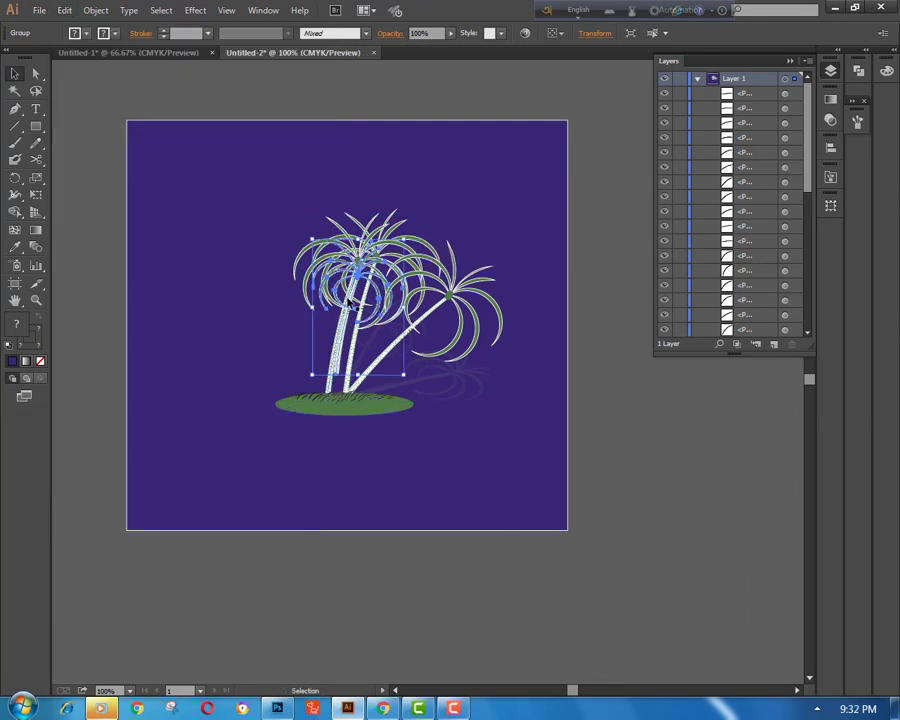
{"action": "left_click_drag", "start_coordinate": [345, 327], "coordinate": [340, 345]}
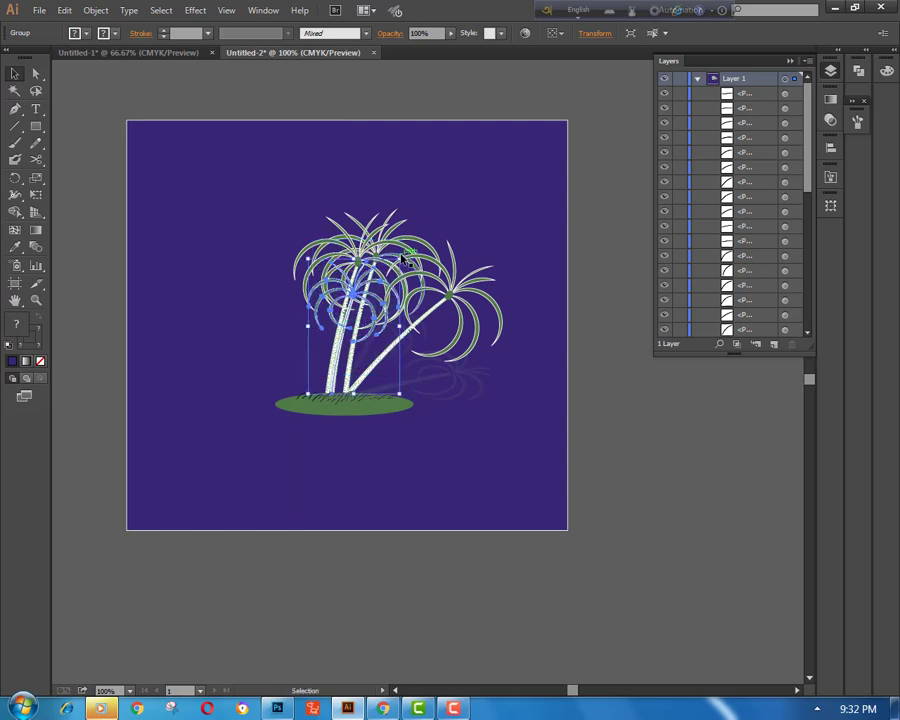
{"action": "left_click_drag", "start_coordinate": [405, 396], "coordinate": [394, 407]}
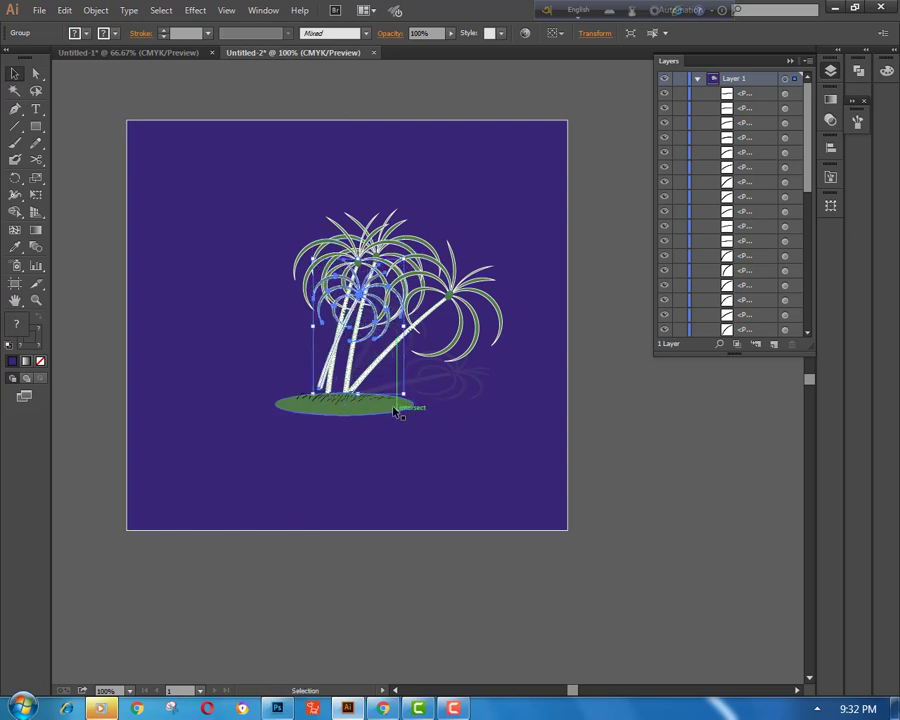
{"action": "left_click_drag", "start_coordinate": [333, 354], "coordinate": [341, 362]}
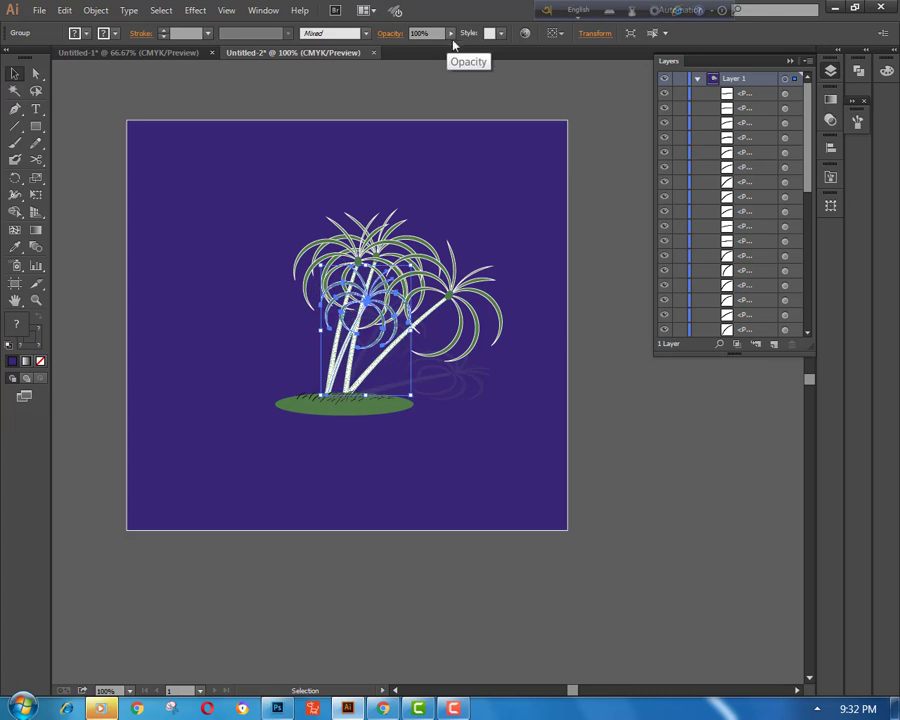
{"action": "left_click_drag", "start_coordinate": [402, 55], "coordinate": [401, 55]}
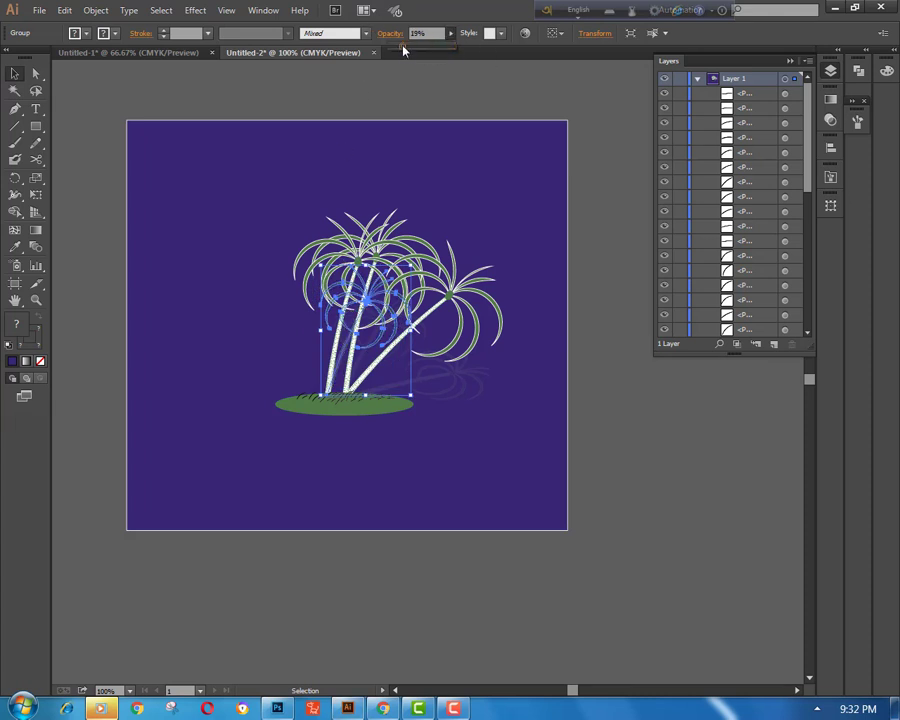
{"action": "left_click", "coordinate": [439, 104]}
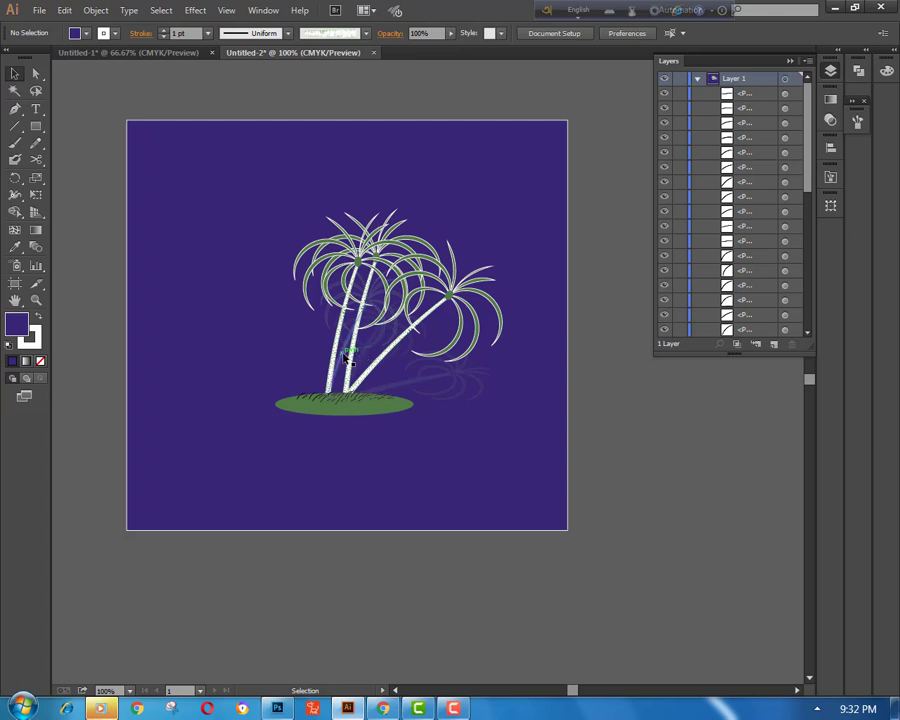
- Shorten and rotate the left palm's faint shadow counterclockwise so it leans left, with its base at the left trunk
{"action": "left_click_drag", "start_coordinate": [346, 357], "coordinate": [221, 357]}
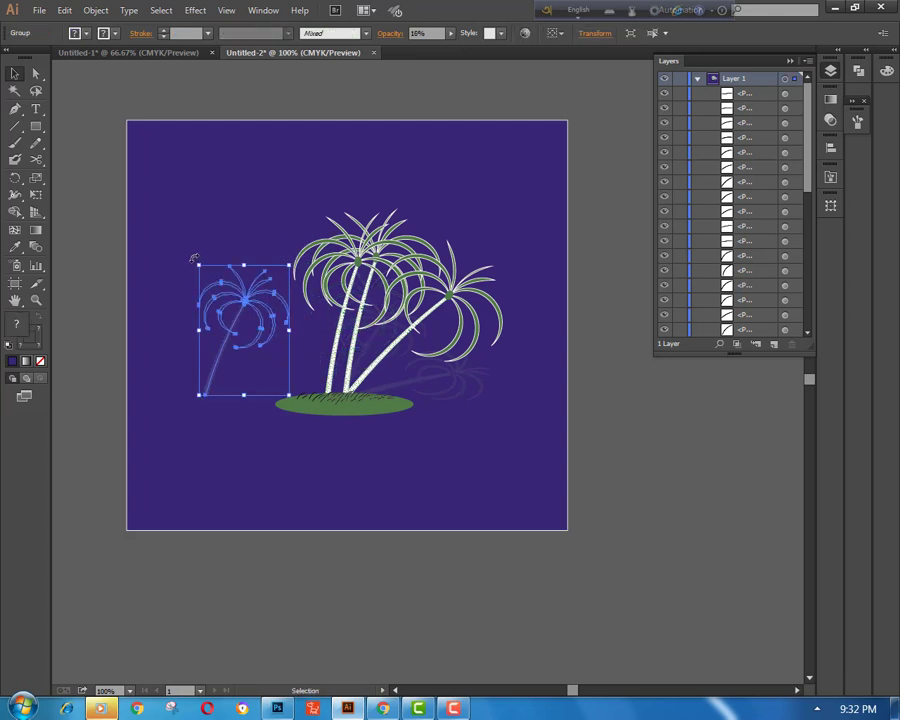
{"action": "left_click_drag", "start_coordinate": [194, 258], "coordinate": [248, 316]}
{"action": "left_click_drag", "start_coordinate": [190, 259], "coordinate": [148, 264]}
{"action": "left_click_drag", "start_coordinate": [225, 332], "coordinate": [280, 278]}
{"action": "left_click_drag", "start_coordinate": [309, 376], "coordinate": [311, 373]}
{"action": "left_click", "coordinate": [231, 274]}
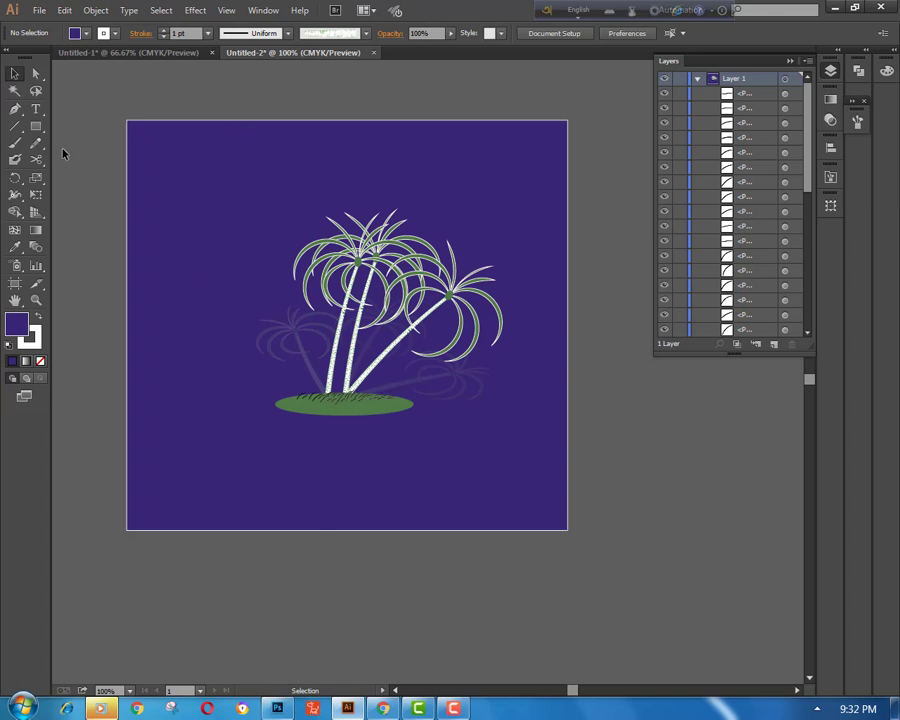
- Draw a large ellipse without a stroke below the artboard and display its gradient settings
{"action": "left_click_drag", "start_coordinate": [37, 127], "coordinate": [90, 158]}
{"action": "scroll", "coordinate": [233, 468], "scroll_direction": "down", "scroll_amount": 3}
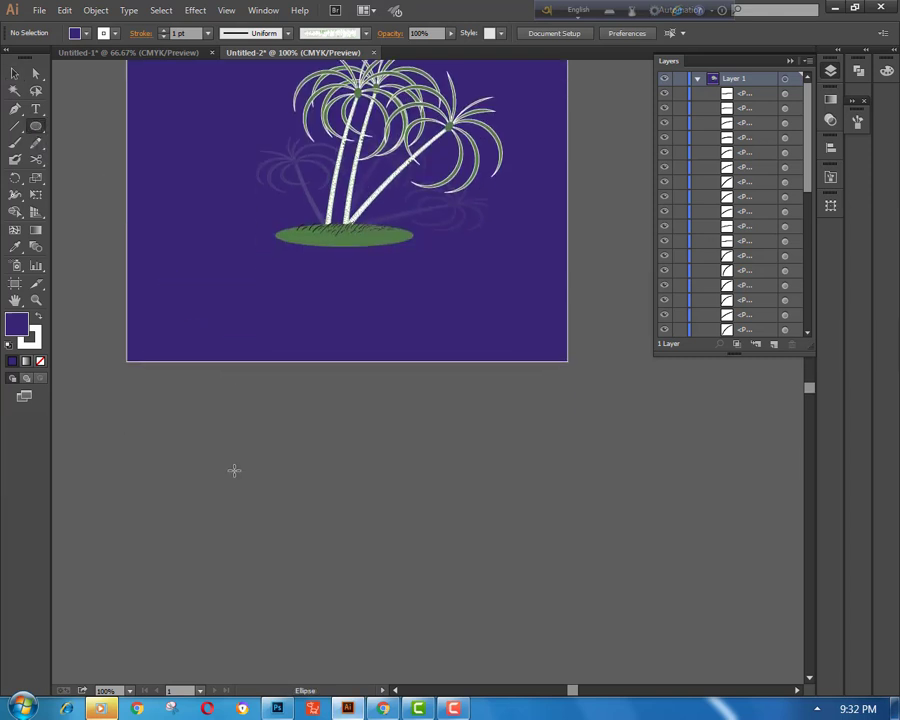
{"action": "left_click_drag", "start_coordinate": [228, 436], "coordinate": [491, 666]}
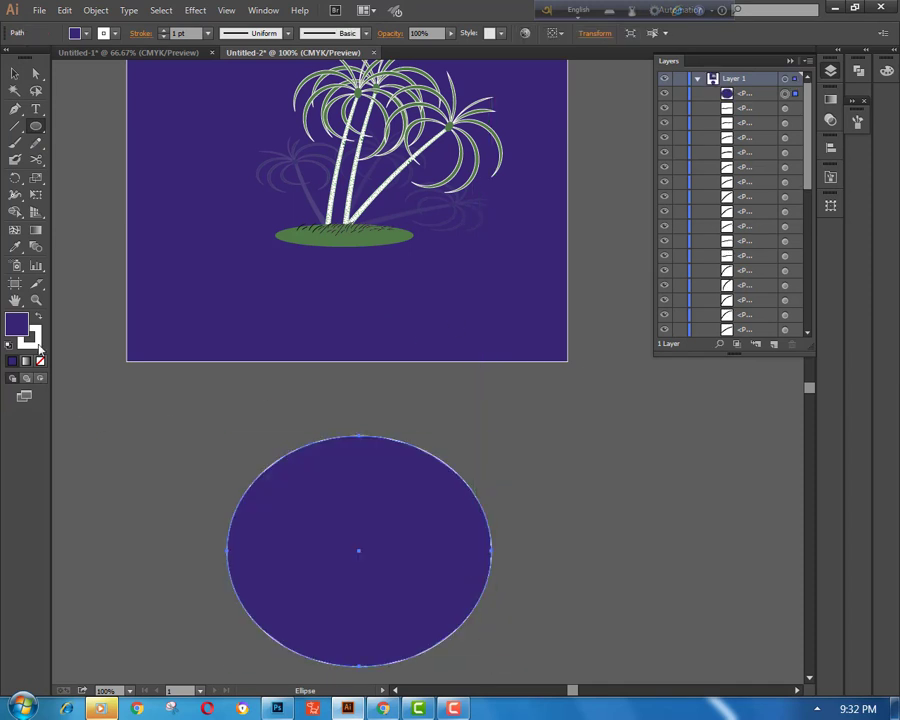
{"action": "left_click", "coordinate": [40, 360]}
{"action": "left_click", "coordinate": [14, 73]}
{"action": "scroll", "coordinate": [324, 500], "scroll_direction": "down", "scroll_amount": 1}
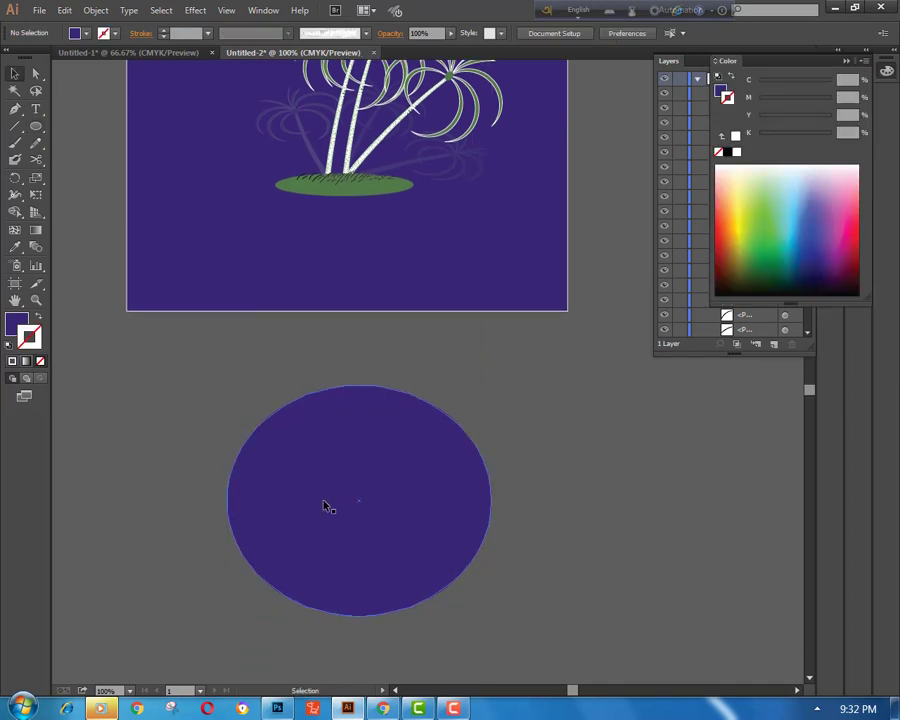
{"action": "left_click", "coordinate": [35, 230]}
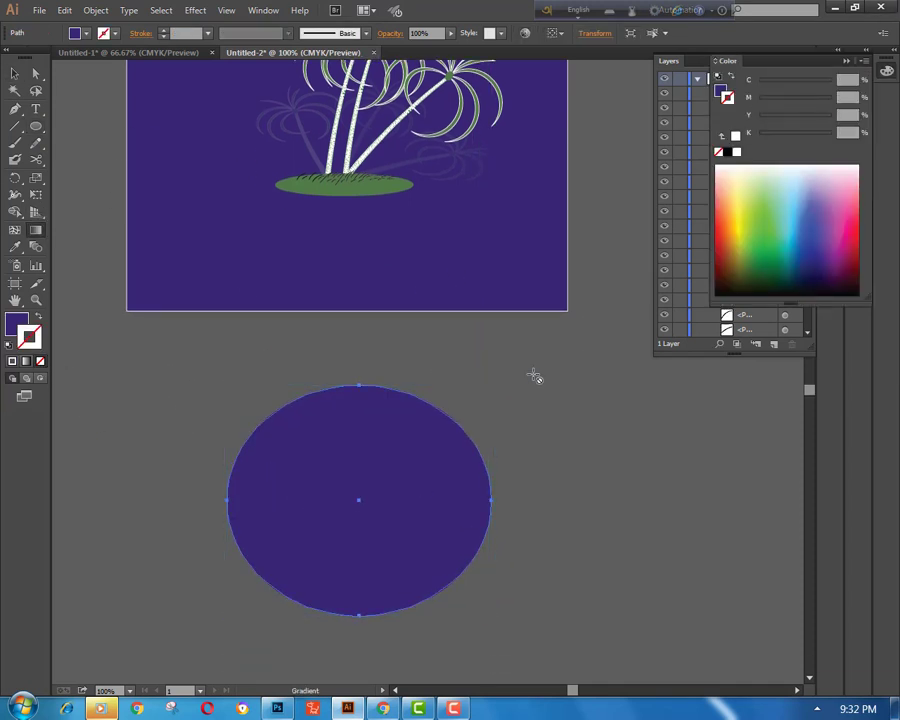
{"action": "left_click", "coordinate": [846, 63]}
{"action": "left_click", "coordinate": [830, 100]}
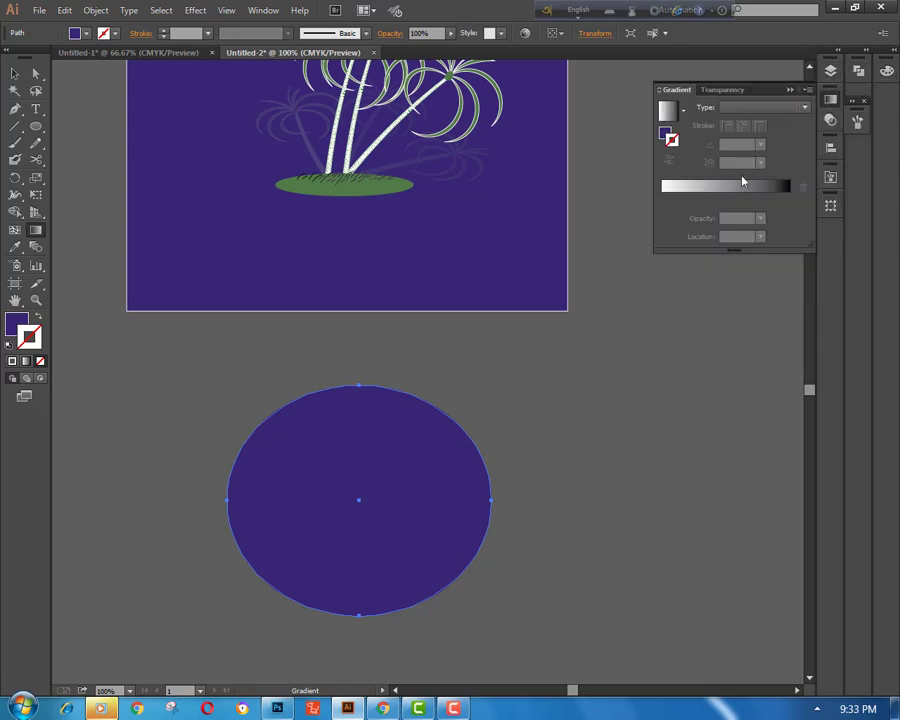
{"action": "left_click", "coordinate": [743, 185]}
{"action": "left_click", "coordinate": [9, 321]}
{"action": "left_click", "coordinate": [38, 340]}
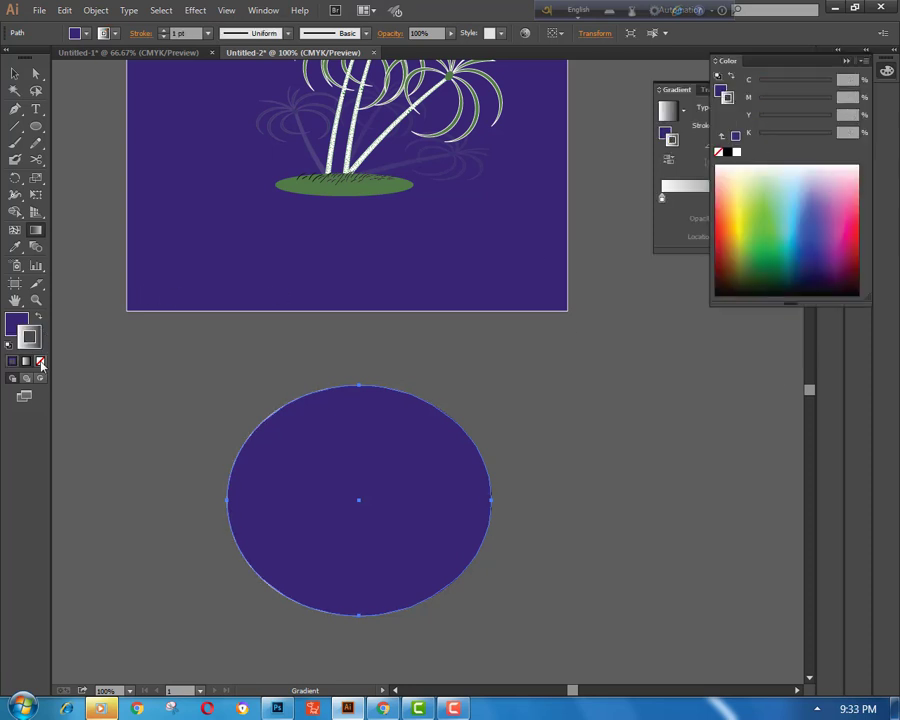
{"action": "left_click", "coordinate": [40, 362]}
- Fill the ellipse with a reversed radial gradient and squash the gradient to a 74.8% aspect ratio
{"action": "left_click", "coordinate": [15, 323]}
{"action": "left_click", "coordinate": [689, 187]}
{"action": "left_click", "coordinate": [804, 107]}
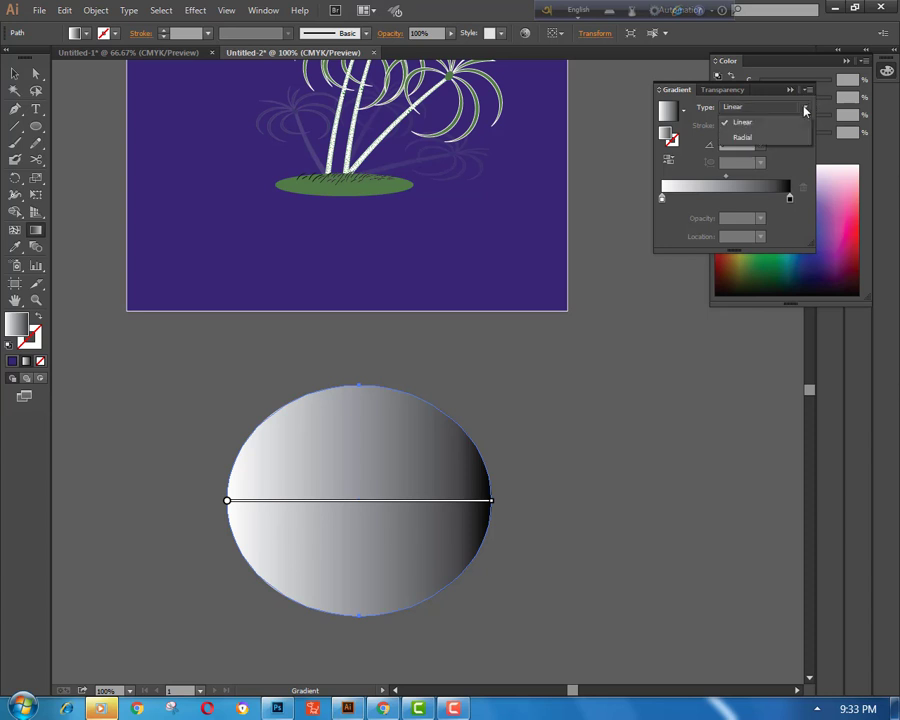
{"action": "left_click", "coordinate": [750, 136]}
{"action": "left_click", "coordinate": [668, 160]}
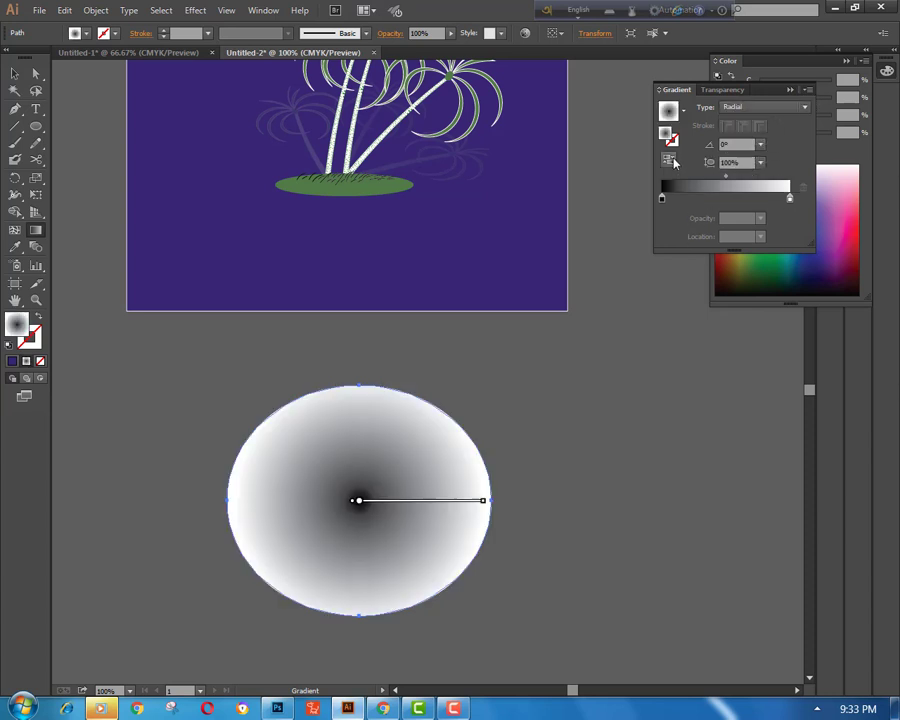
{"action": "left_click_drag", "start_coordinate": [359, 379], "coordinate": [363, 406]}
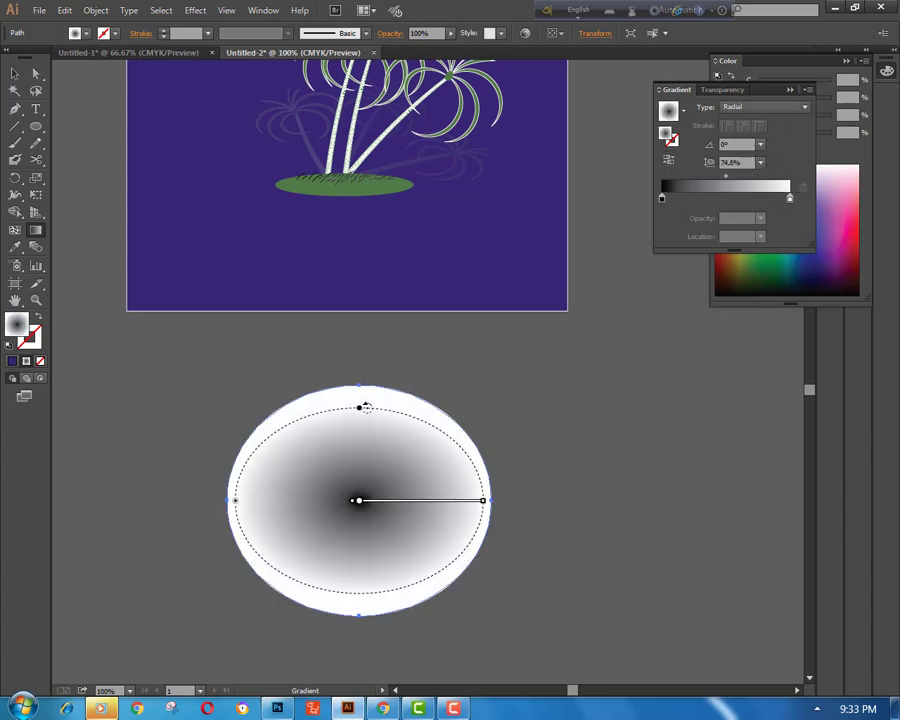
- Set the gradient's inner stop to 8.24% black and the white outer stop to 0% opacity
{"action": "double_click", "coordinate": [661, 198]}
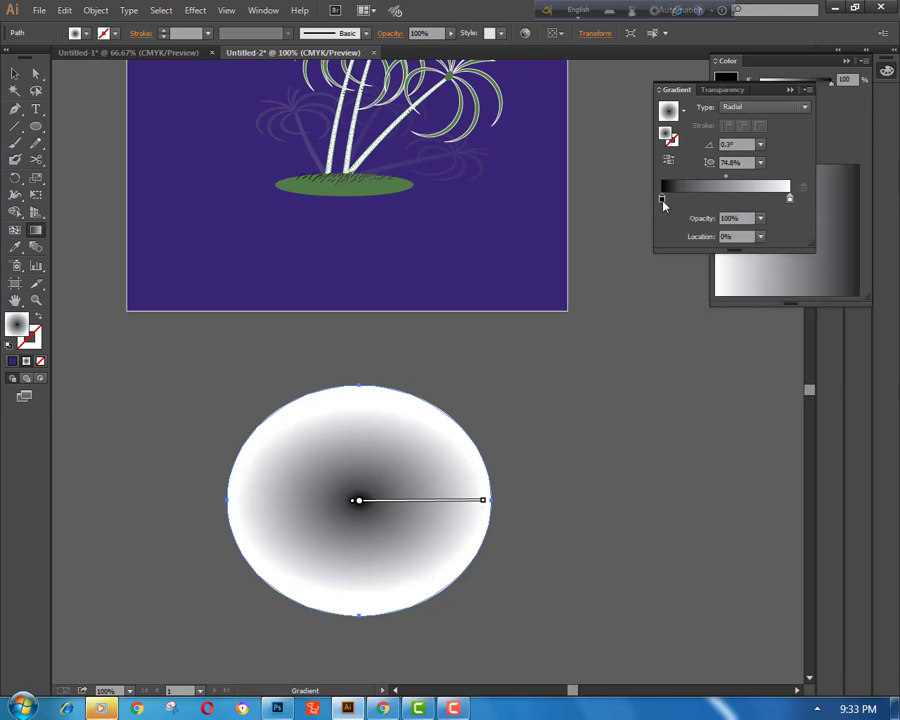
{"action": "left_click", "coordinate": [641, 340]}
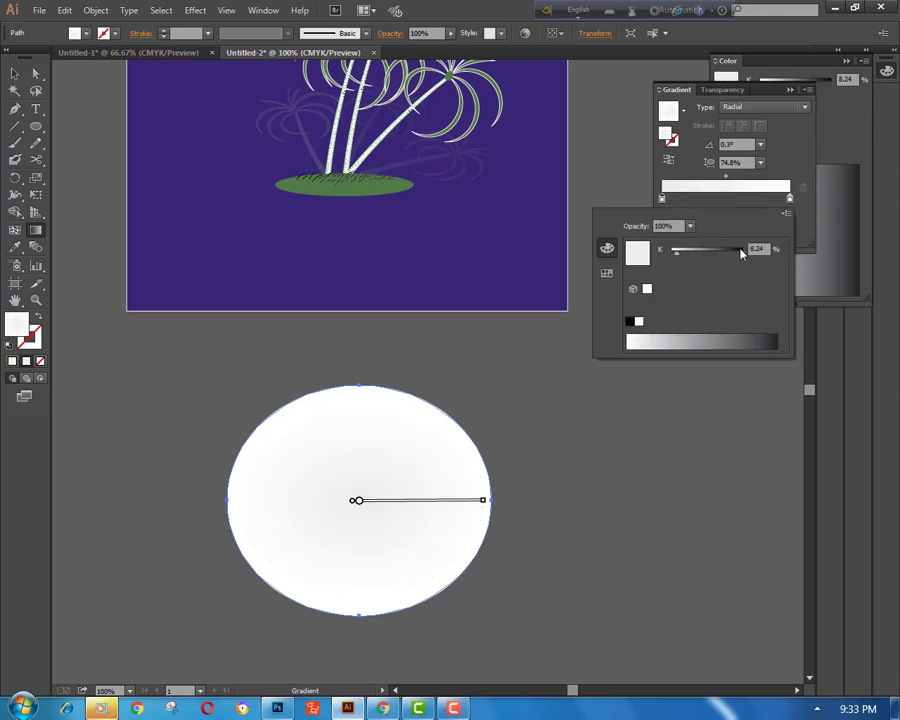
{"action": "left_click", "coordinate": [790, 202]}
{"action": "double_click", "coordinate": [790, 200]}
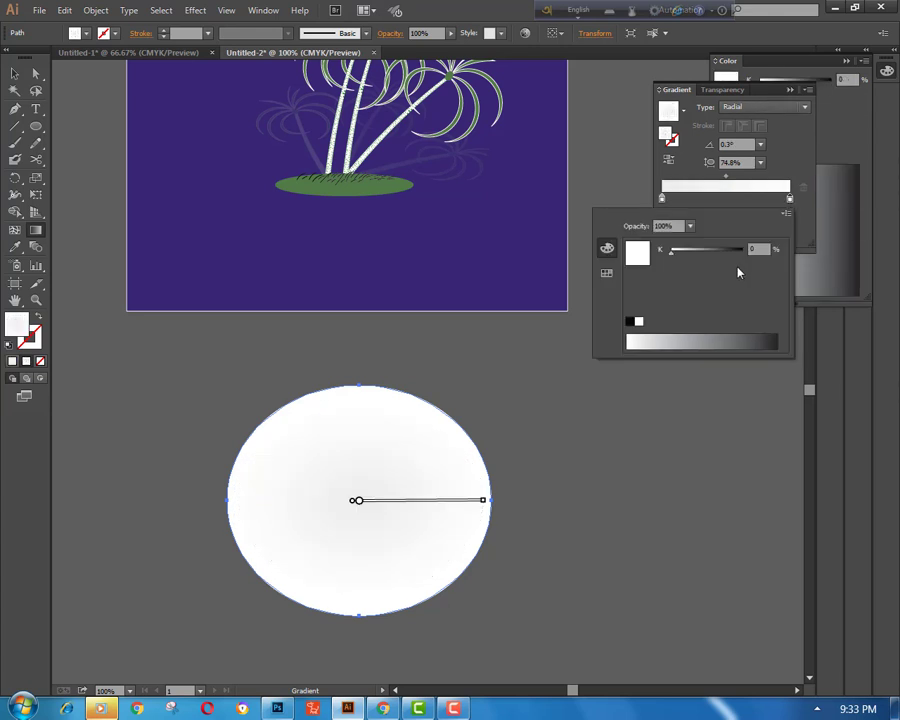
{"action": "left_click", "coordinate": [689, 226]}
{"action": "left_click", "coordinate": [708, 243]}
- Shift the gradient's highlight to the ellipse's upper-left edge and stretch the ellipse upward into a nearly round shape
{"action": "left_click", "coordinate": [187, 333]}
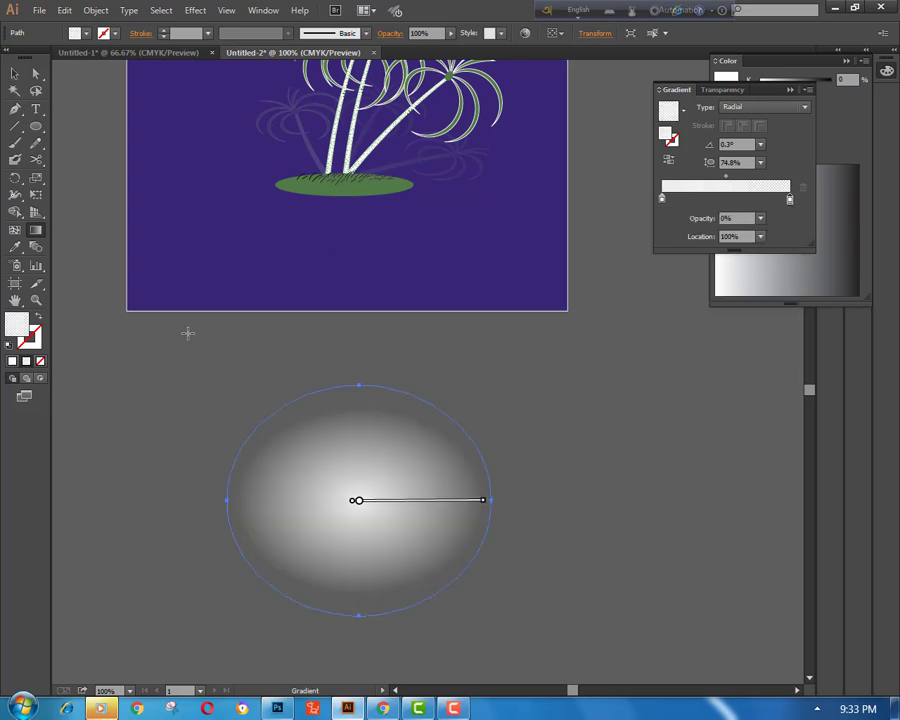
{"action": "left_click", "coordinate": [561, 450], "text": "ctrl"}
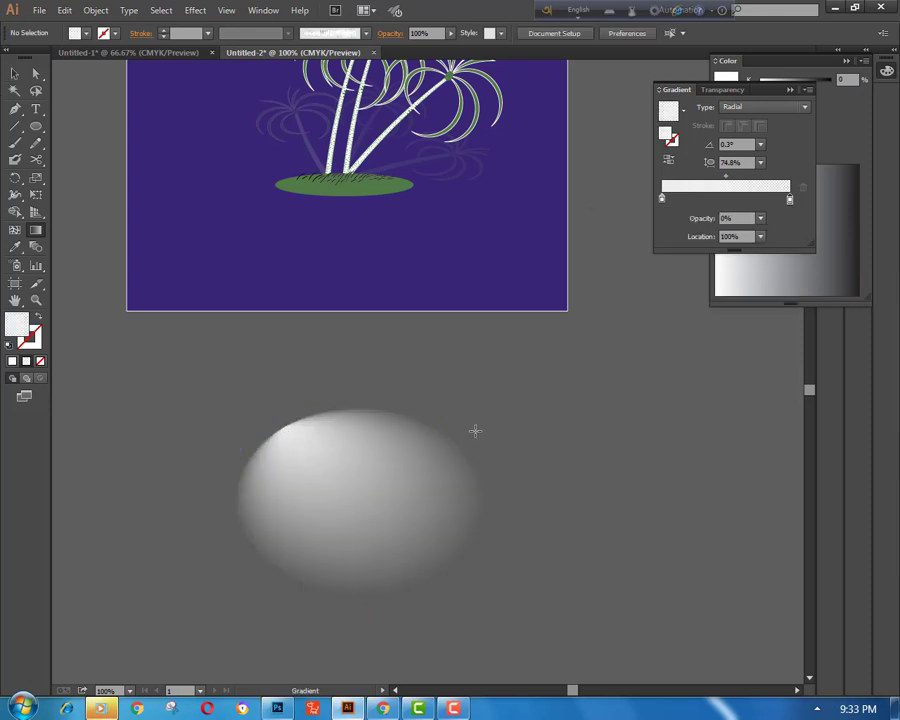
{"action": "left_click", "coordinate": [376, 454], "text": "ctrl"}
{"action": "key", "text": "v"}
{"action": "left_click_drag", "start_coordinate": [360, 385], "coordinate": [360, 345]}
{"action": "left_click", "coordinate": [695, 381]}
{"action": "left_click", "coordinate": [416, 495]}
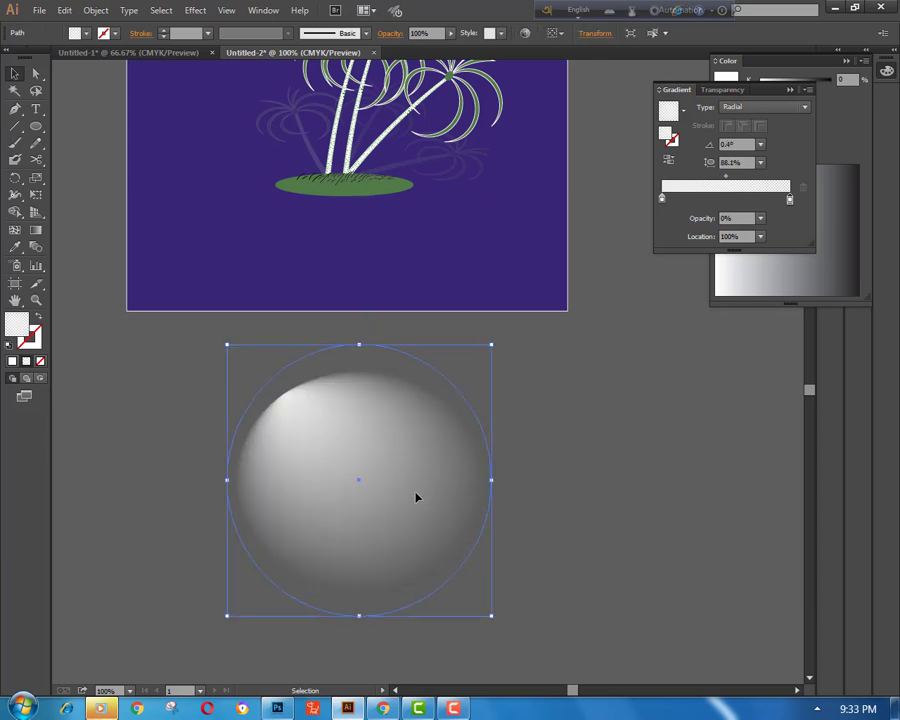
- Move the glowing circle over the palm trees and send it to the back
{"action": "scroll", "coordinate": [416, 495], "scroll_direction": "up", "scroll_amount": 1}
{"action": "left_click_drag", "start_coordinate": [414, 557], "coordinate": [428, 193]}
{"action": "right_click", "coordinate": [583, 261]}
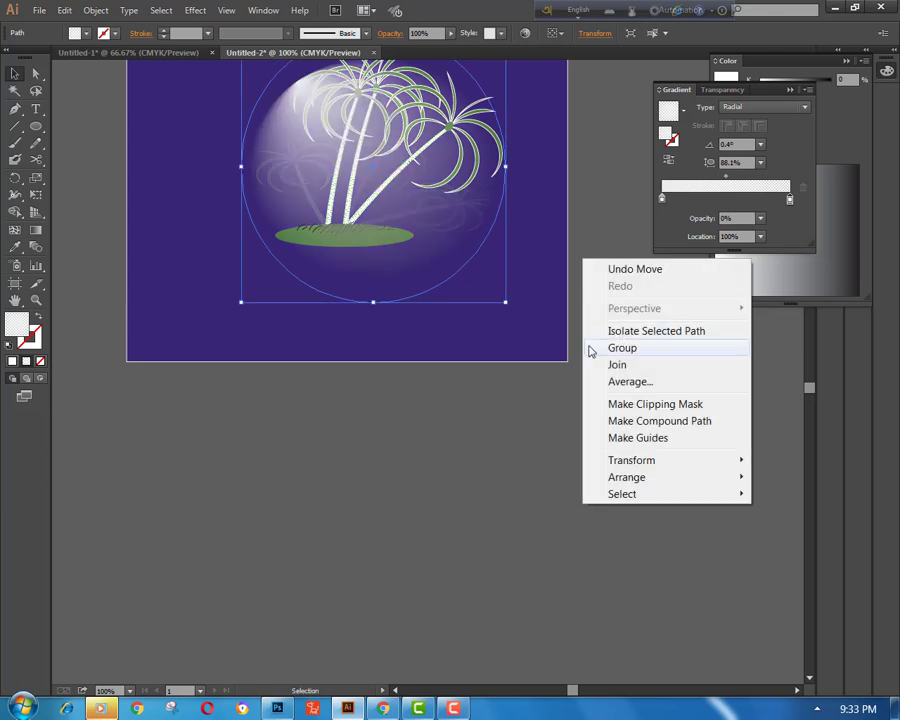
{"action": "mouse_move", "coordinate": [643, 478]}
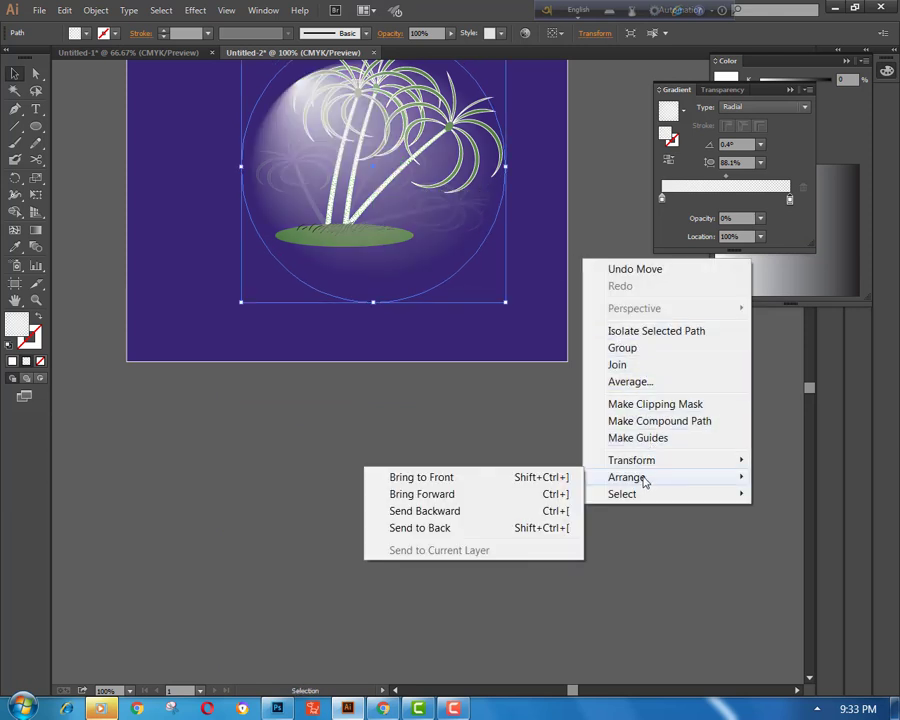
{"action": "left_click", "coordinate": [476, 526]}
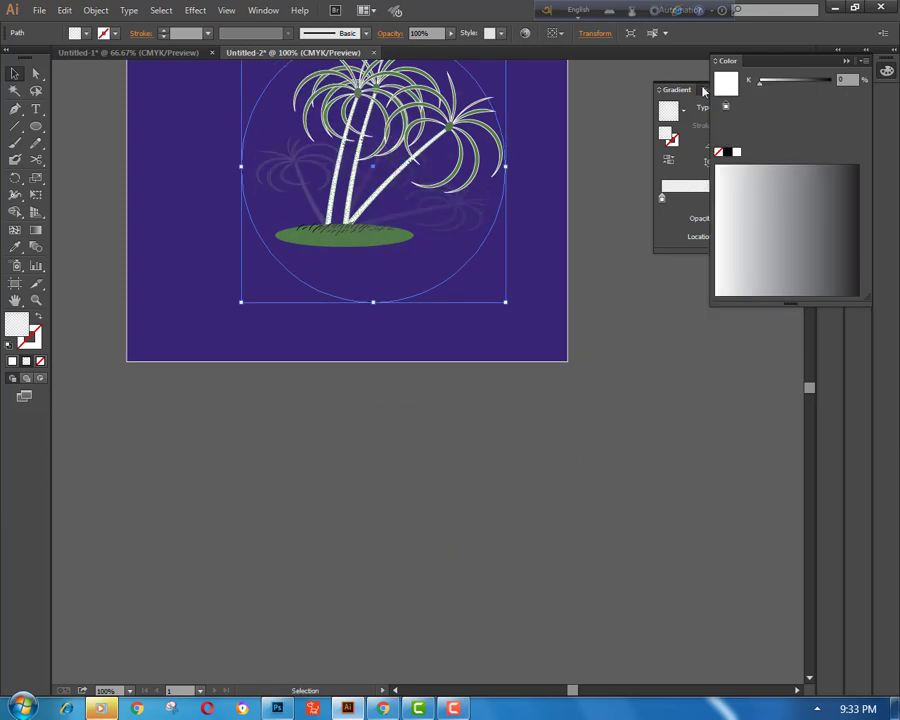
- Reorder the glowing circle in the layer stack so it sits directly above the locked background rectangle
{"action": "left_click", "coordinate": [846, 61]}
{"action": "left_click", "coordinate": [830, 70]}
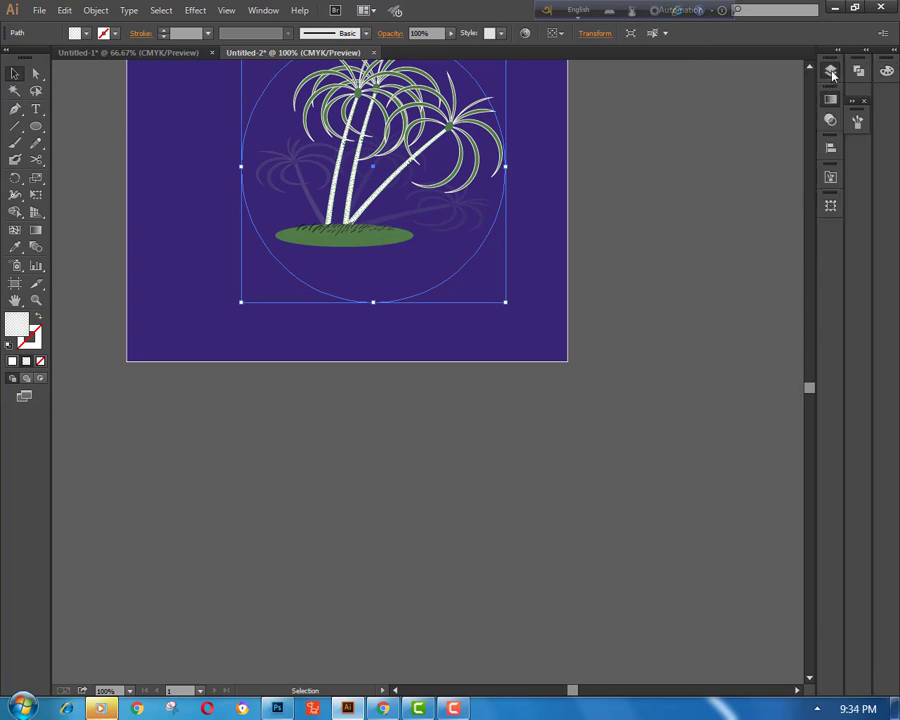
{"action": "scroll", "coordinate": [790, 300], "scroll_direction": "down", "scroll_amount": 10}
{"action": "left_click_drag", "start_coordinate": [760, 332], "coordinate": [755, 307]}
{"action": "left_click", "coordinate": [636, 427]}
- Set the opacity of the glowing circle's inner gradient stop to 30%
{"action": "key", "text": "ctrl+minus"}
{"action": "key", "text": "ctrl+minus"}
{"action": "key", "text": "ctrl+minus"}
{"action": "key", "text": "ctrl+plus"}
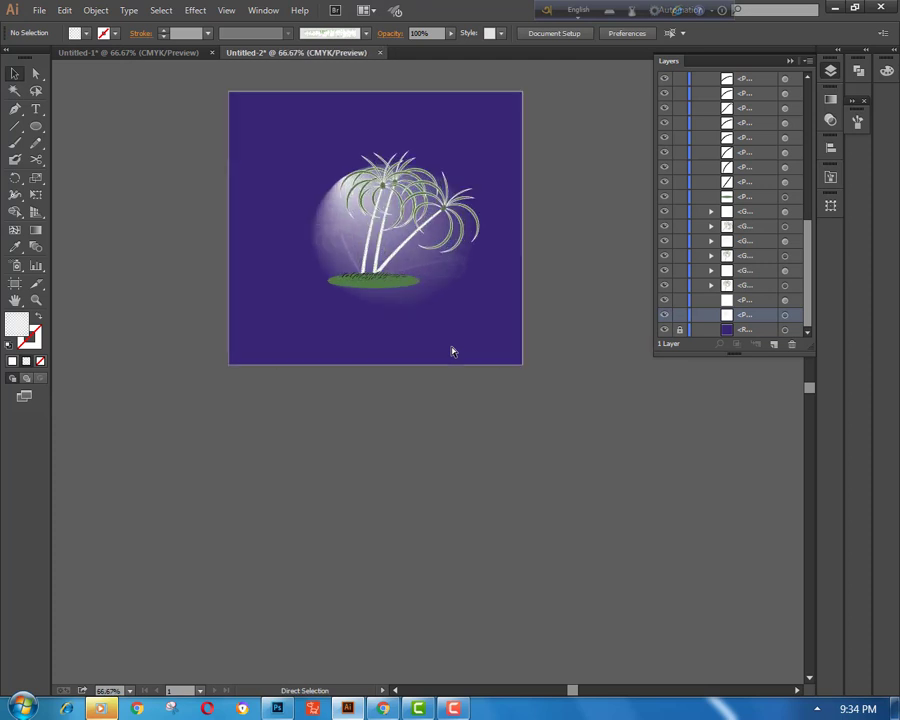
{"action": "key", "text": "ctrl+plus"}
{"action": "scroll", "coordinate": [293, 247], "scroll_direction": "up", "scroll_amount": 2}
{"action": "left_click", "coordinate": [291, 246]}
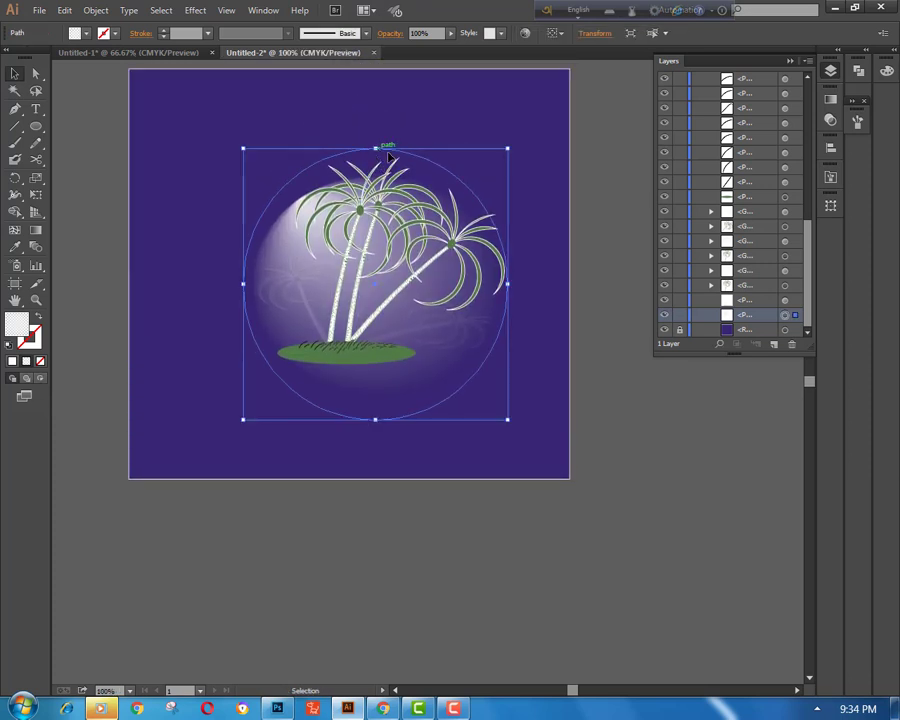
{"action": "left_click", "coordinate": [830, 99]}
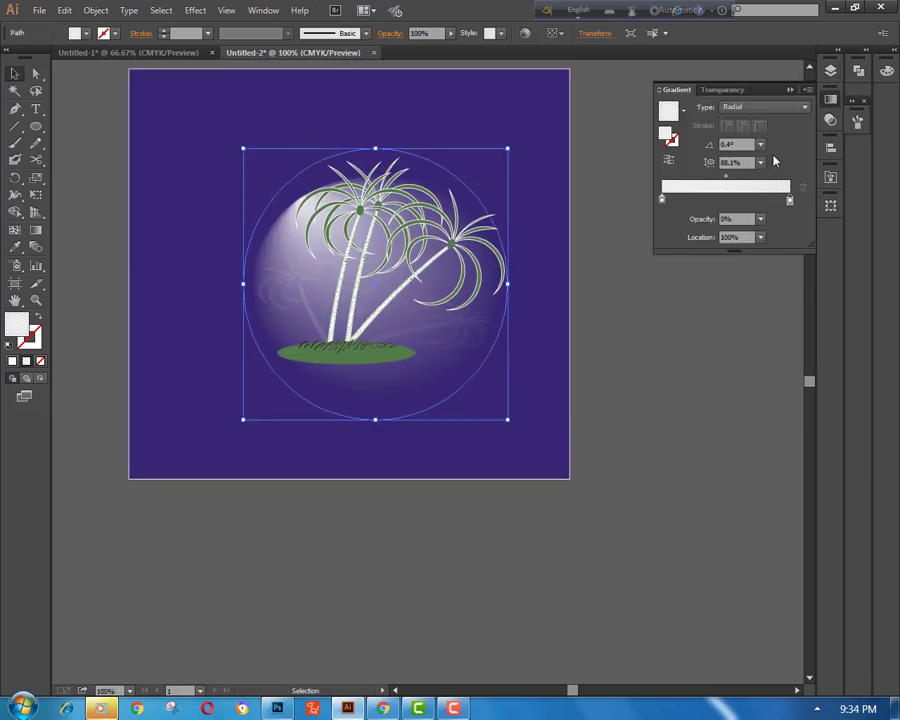
{"action": "left_click", "coordinate": [36, 231]}
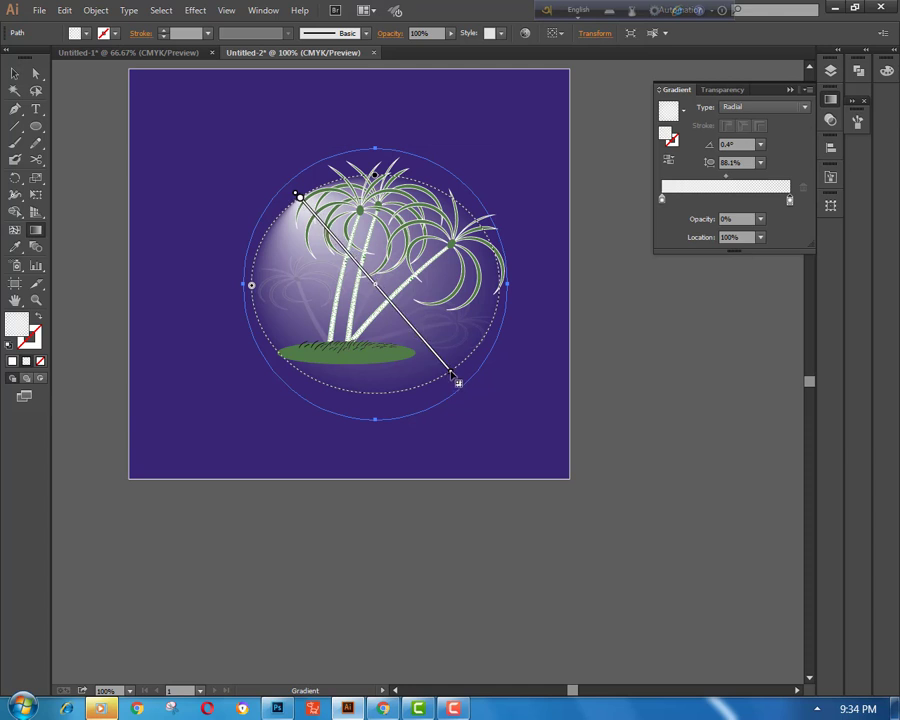
{"action": "double_click", "coordinate": [661, 200]}
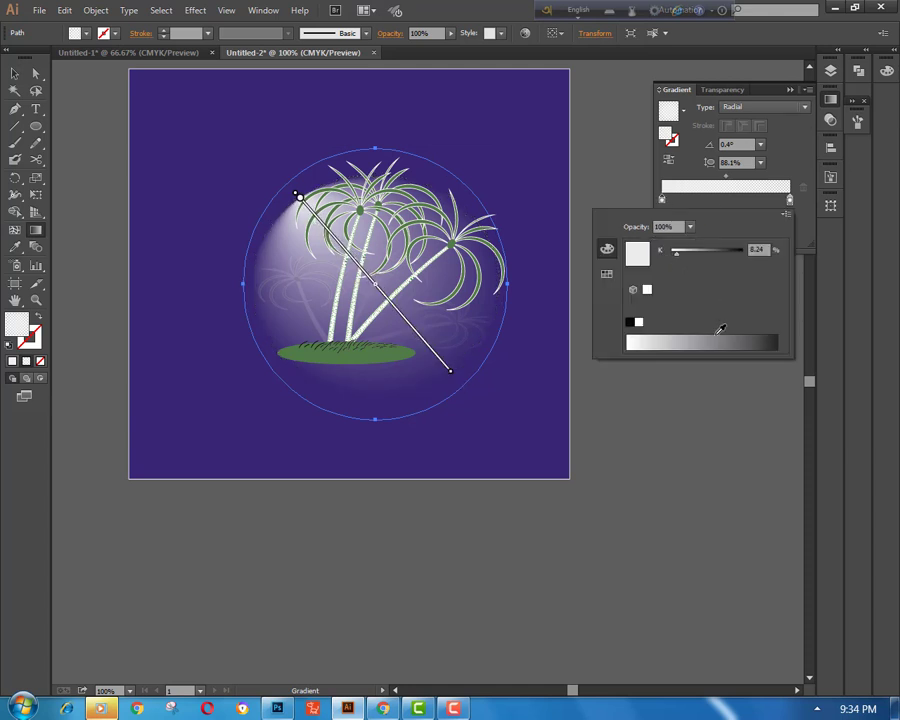
{"action": "left_click", "coordinate": [689, 226]}
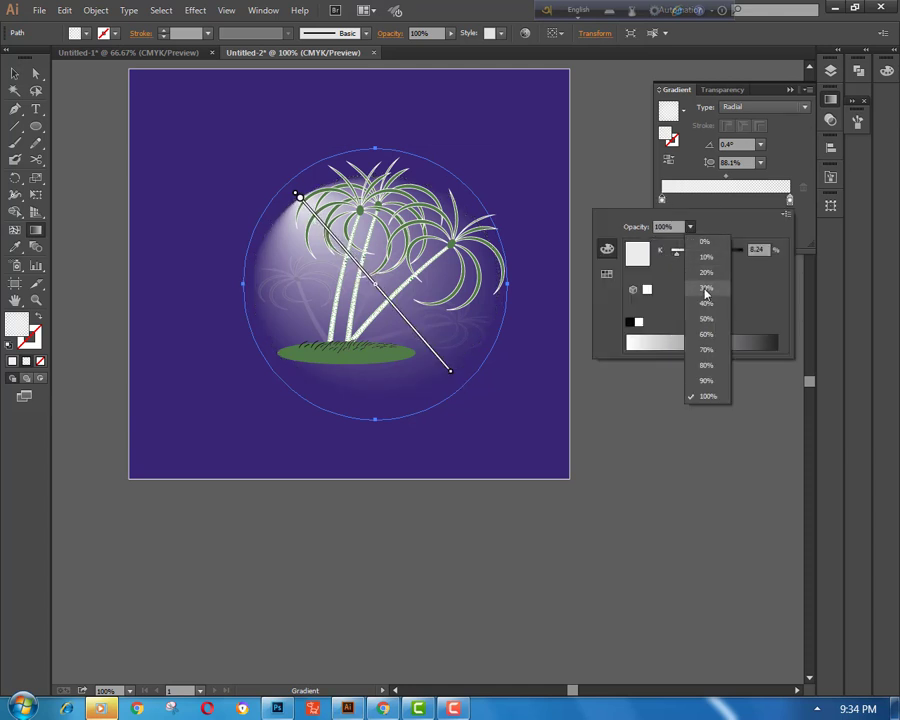
{"action": "left_click", "coordinate": [706, 288]}
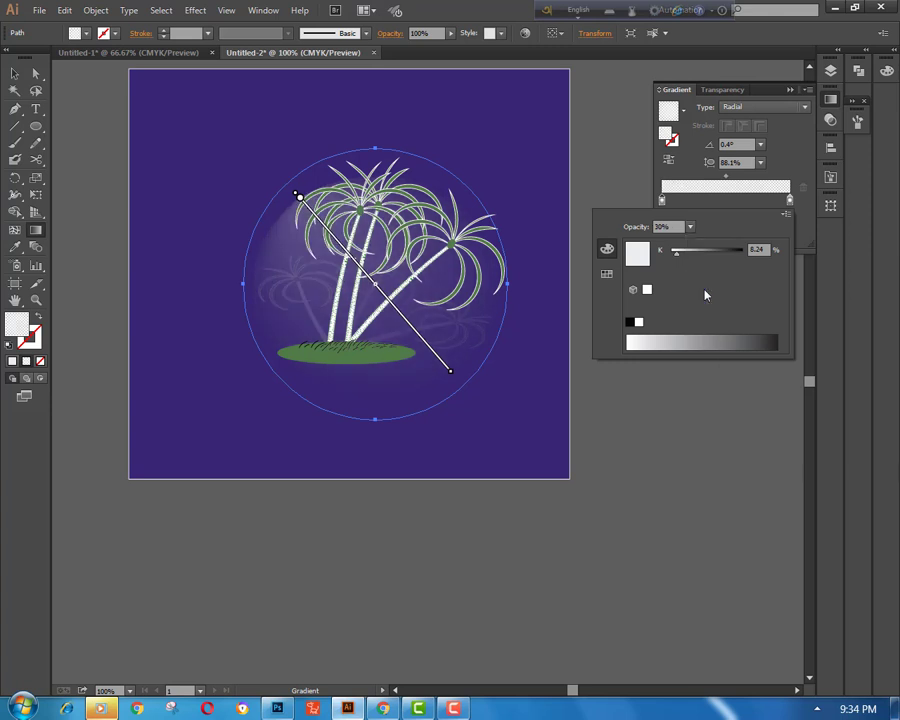
- Redraw the glowing circle's radial gradient from its left edge toward the lower right so the highlight sits on the circle's left edge
{"action": "left_click", "coordinate": [607, 402], "text": "ctrl"}
{"action": "key", "text": "p"}
{"action": "key", "text": "ctrl+minus"}
{"action": "key", "text": "ctrl+plus"}
{"action": "key", "text": "ctrl+plus"}
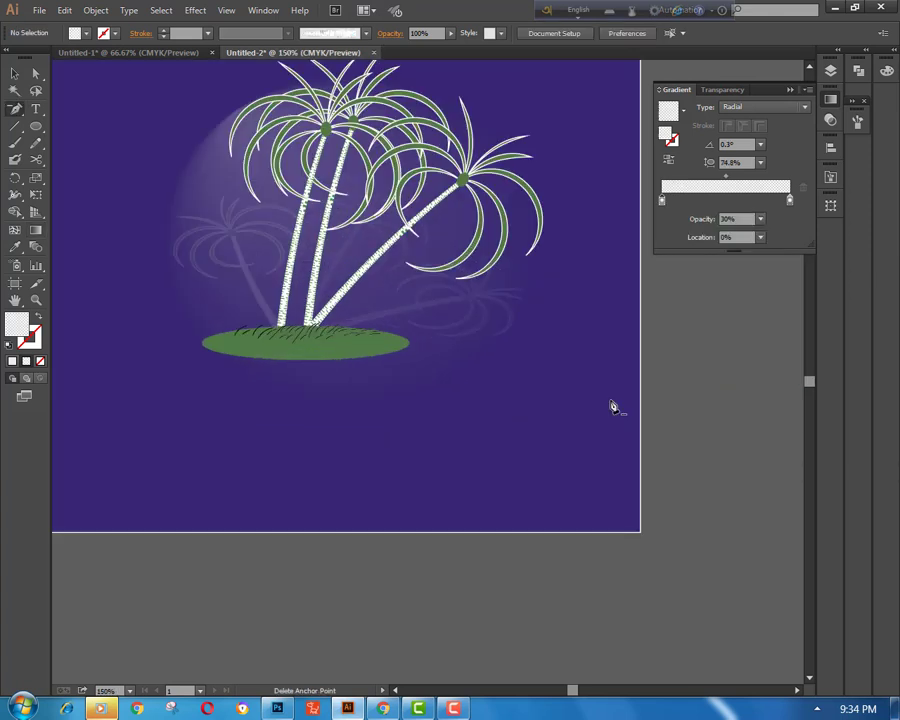
{"action": "scroll", "coordinate": [583, 237], "scroll_direction": "up", "scroll_amount": 3}
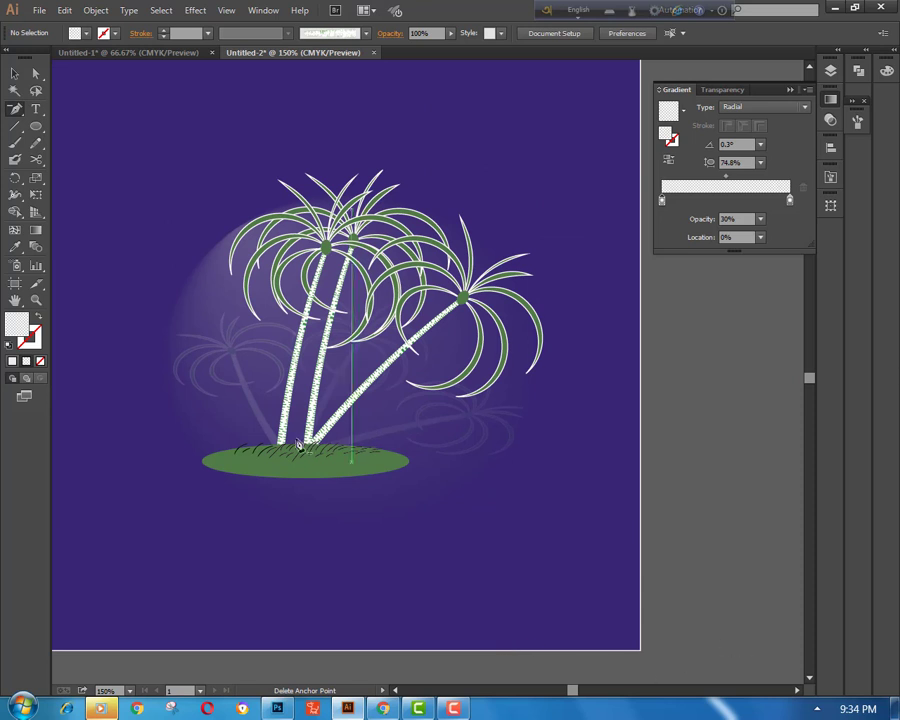
{"action": "left_click", "coordinate": [217, 280], "text": "ctrl"}
{"action": "left_click", "coordinate": [36, 229]}
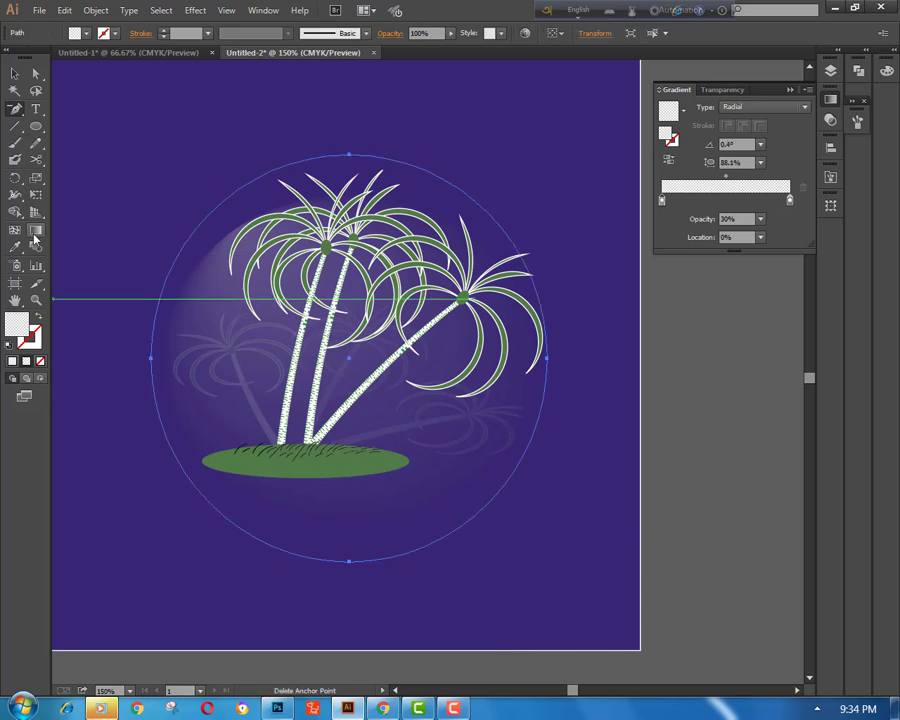
{"action": "left_click_drag", "start_coordinate": [163, 321], "coordinate": [537, 403]}
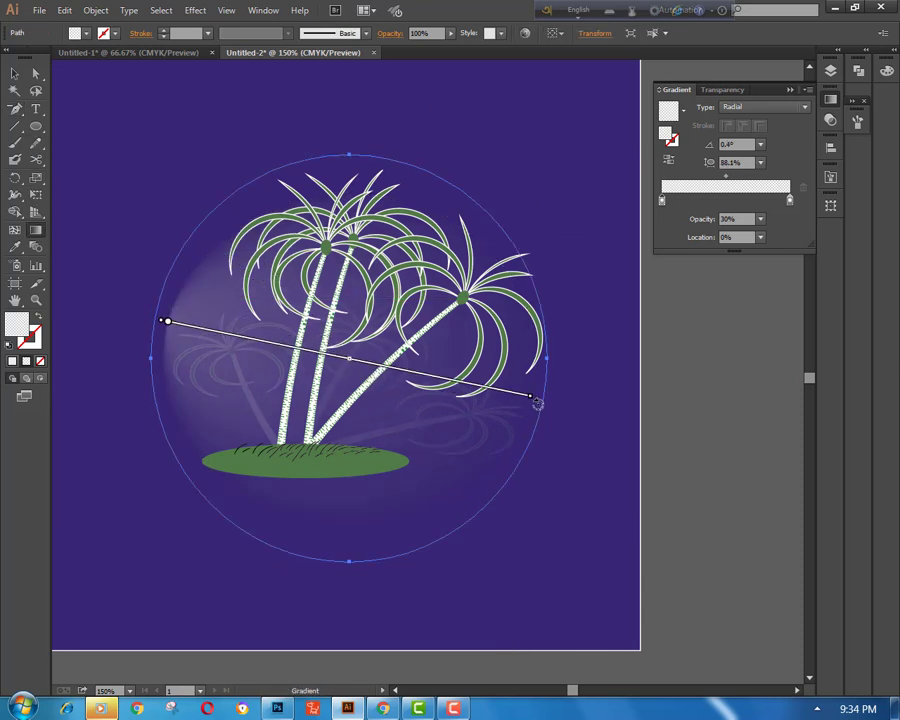
{"action": "mouse_move", "coordinate": [167, 321]}
{"action": "left_mouse_down"}
{"action": "mouse_move", "coordinate": [133, 314]}
{"action": "mouse_move", "coordinate": [154, 327]}
{"action": "left_mouse_up"}
{"action": "mouse_move", "coordinate": [135, 320]}
{"action": "left_click", "coordinate": [109, 252], "text": "ctrl"}
- Examine the glow and palm scene on the purple artboard at several magnifications
{"action": "key", "text": "ctrl+minus"}
{"action": "key", "text": "ctrl+minus"}
{"action": "key", "text": "ctrl+minus"}
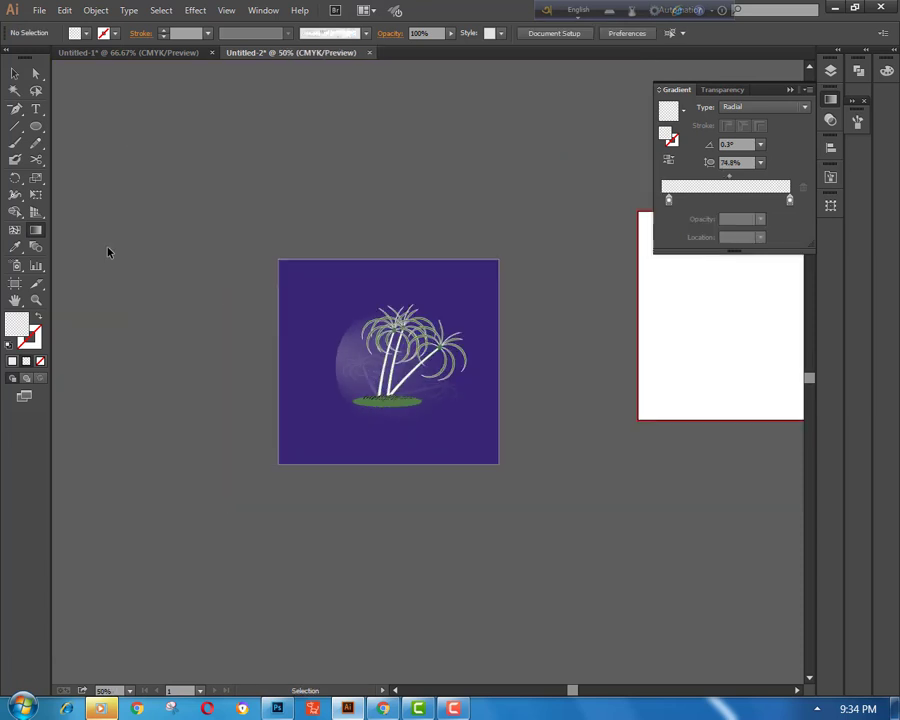
{"action": "key", "text": "ctrl+plus"}
{"action": "key", "text": "ctrl+plus"}
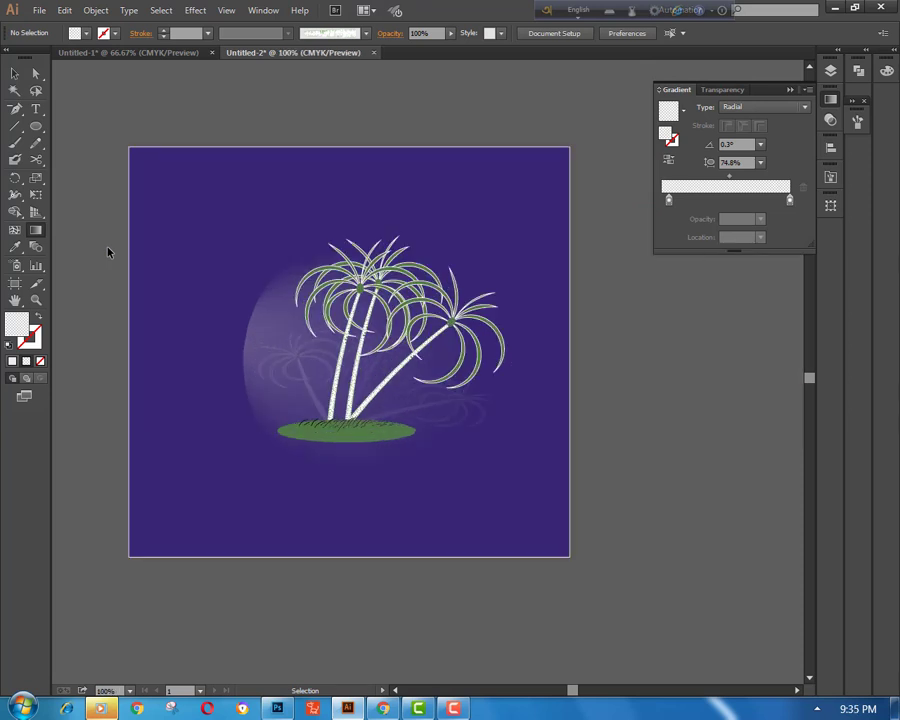
{"action": "key", "text": "ctrl+plus"}
{"action": "key", "text": "ctrl+minus"}
{"action": "key", "text": "ctrl+minus"}
{"action": "key", "text": "ctrl+minus"}
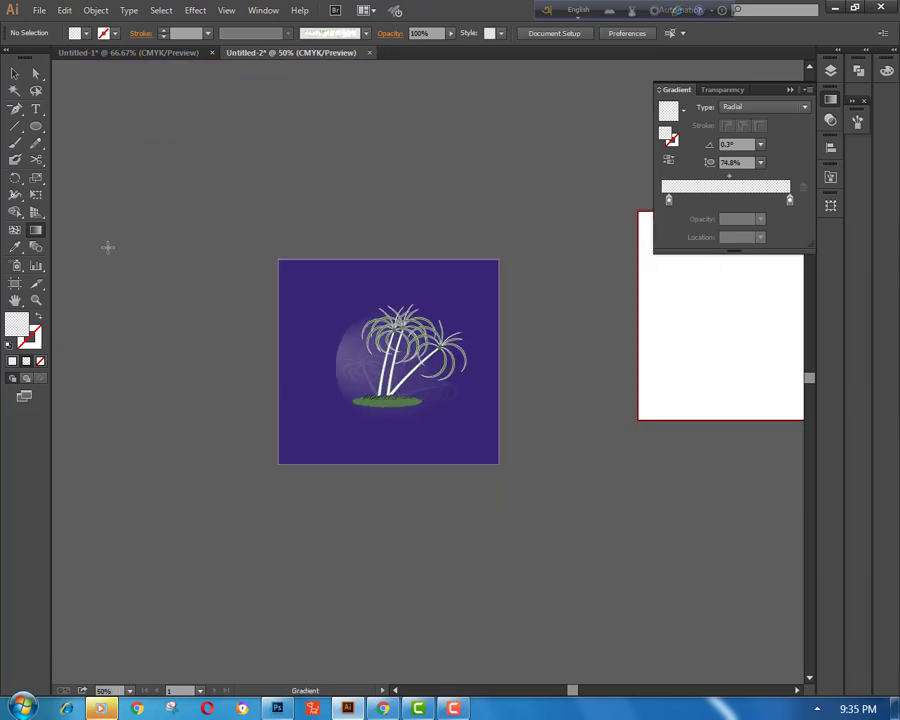
{"action": "key", "text": "ctrl+plus"}
{"action": "key", "text": "ctrl+plus"}
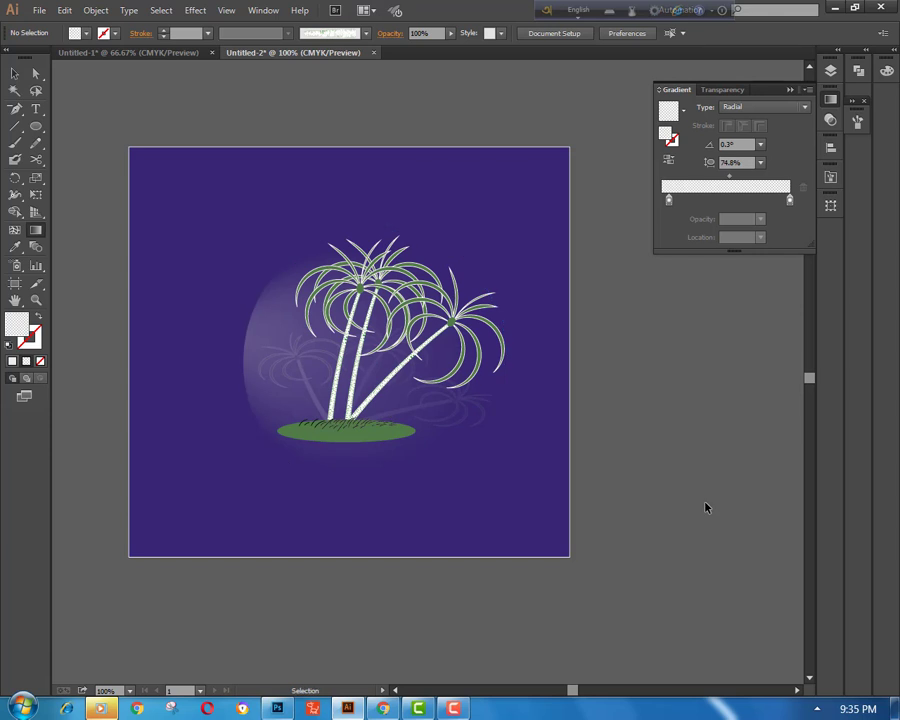
{"action": "key", "text": "ctrl+plus"}
{"action": "key", "text": "ctrl+minus"}
{"action": "key", "text": "g"}
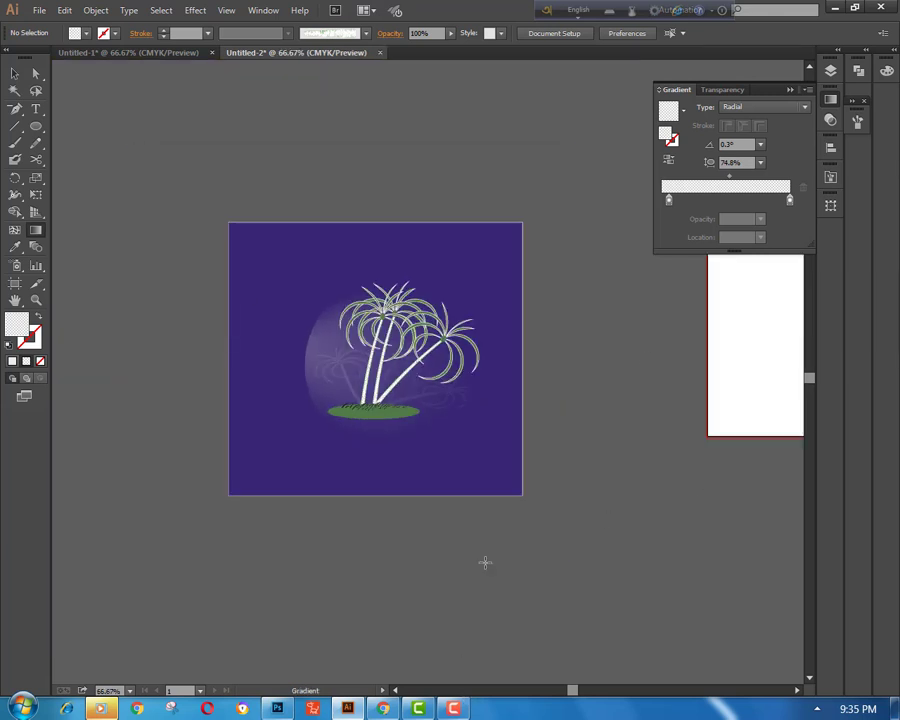
{"action": "mouse_move", "coordinate": [460, 713]}
{"action": "key", "text": "ctrl+plus"}
{"action": "key", "text": "ctrl+plus"}
- Hide the gradient settings, centre the artboard, and review the finished palm composition close up and as a whole
{"action": "left_click", "coordinate": [790, 89]}
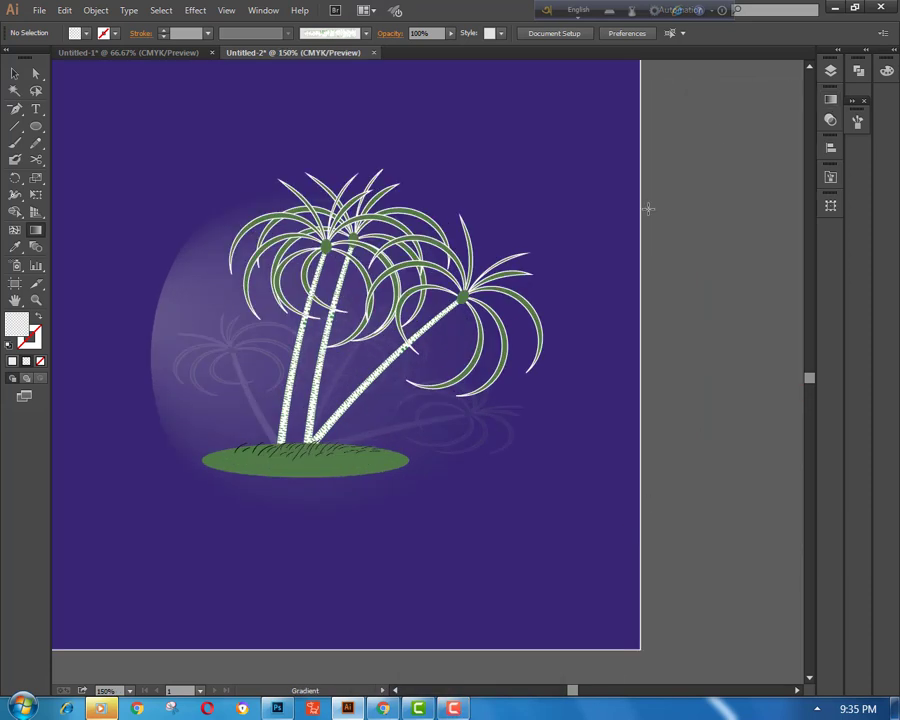
{"action": "key", "text": "ctrl+minus"}
{"action": "left_click_drag", "start_coordinate": [521, 297], "coordinate": [600, 297]}
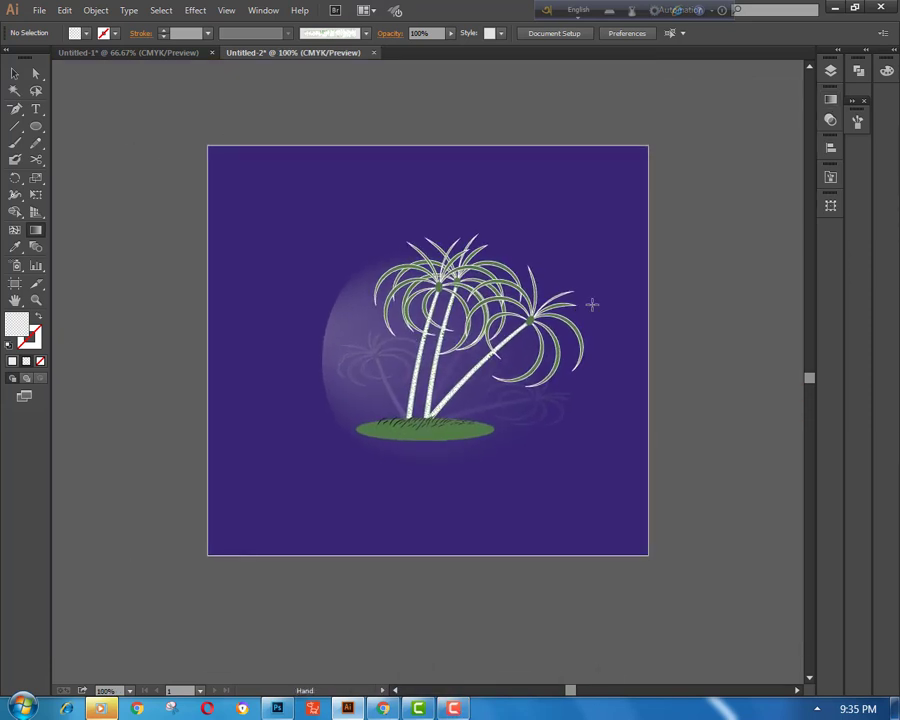
{"action": "key", "text": "ctrl+plus"}
{"action": "key", "text": "g"}
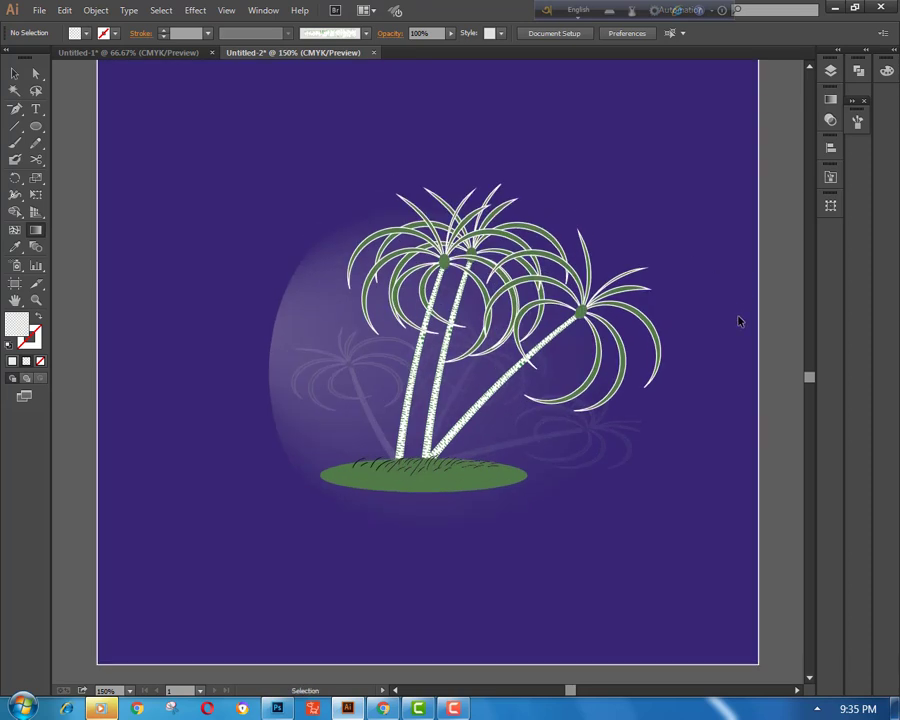
{"action": "key", "text": "ctrl+minus"}
{"action": "key", "text": "ctrl+minus"}
{"action": "key", "text": "ctrl+plus"}
{"action": "key", "text": "ctrl+plus"}
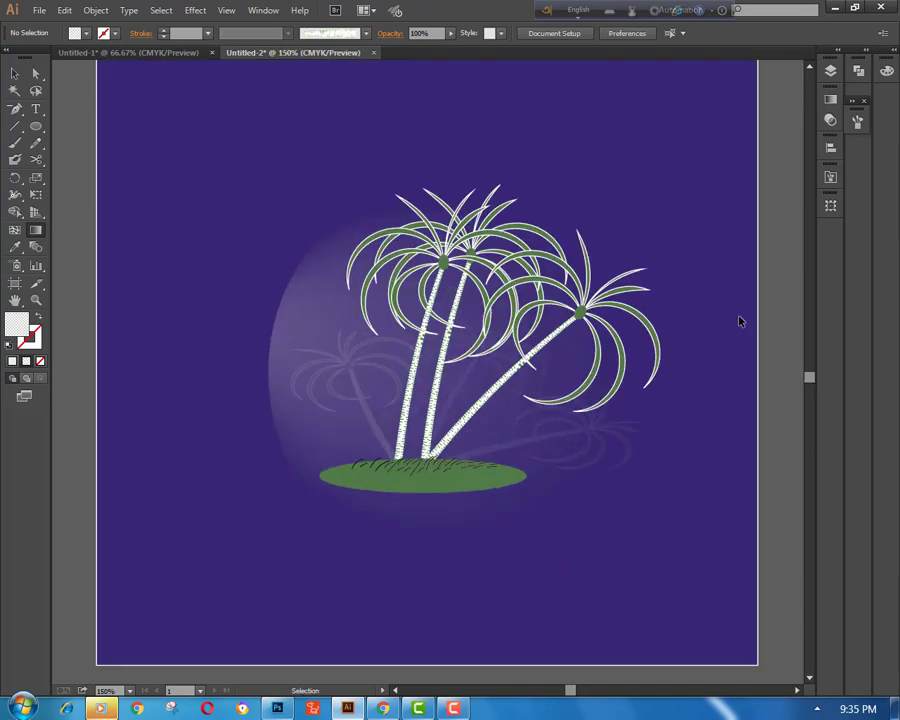
{"action": "key", "text": "ctrl+plus"}
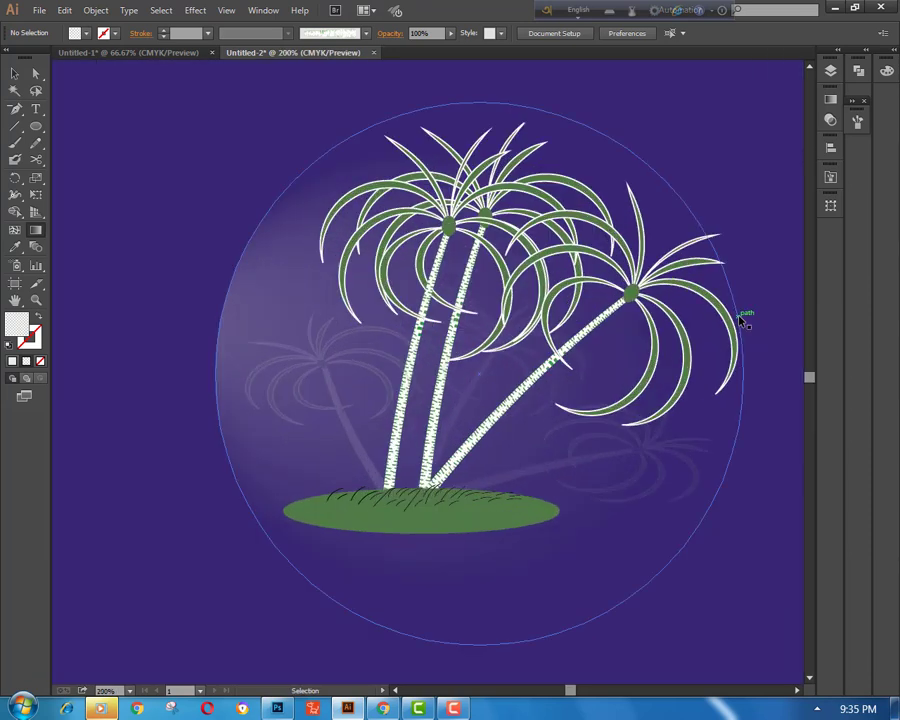
{"action": "left_click", "coordinate": [16, 75]}
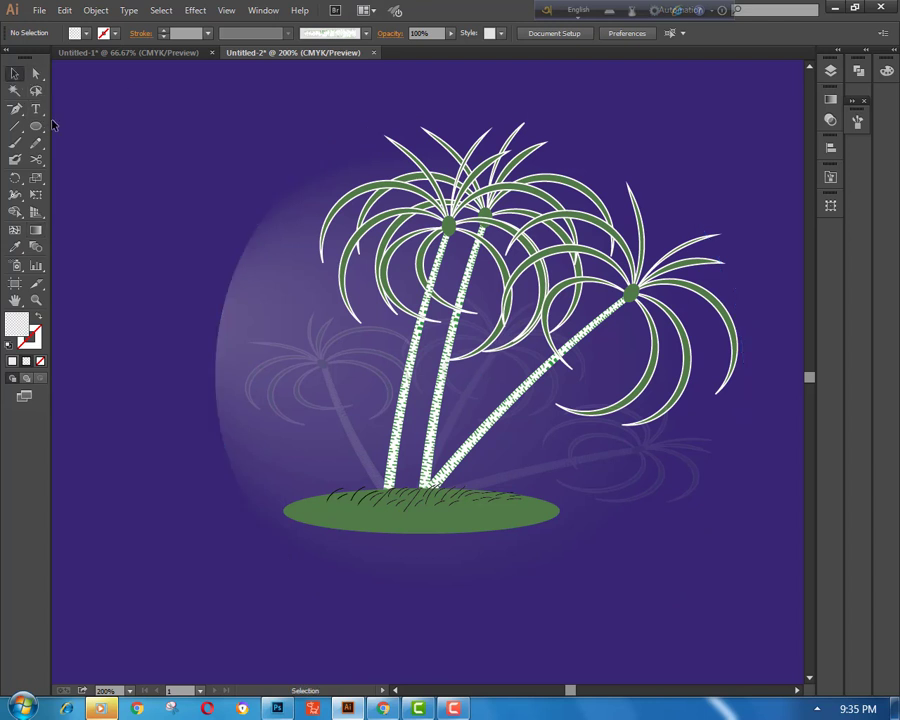
{"action": "key", "text": "ctrl+minus"}
{"action": "key", "text": "ctrl+minus"}
{"action": "key", "text": "ctrl+minus"}
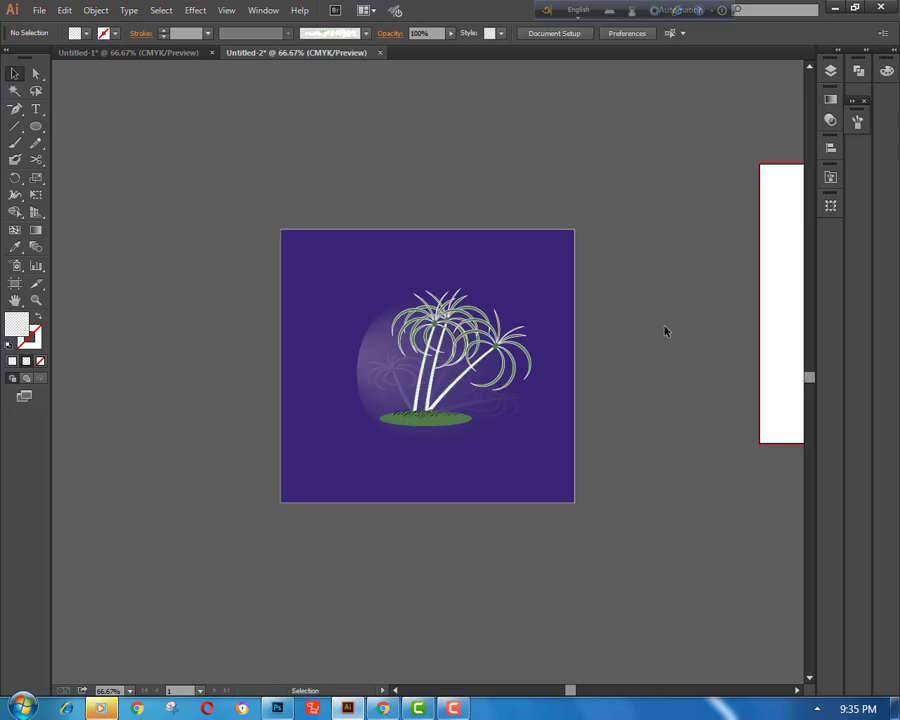
{"action": "left_click", "coordinate": [453, 708]}
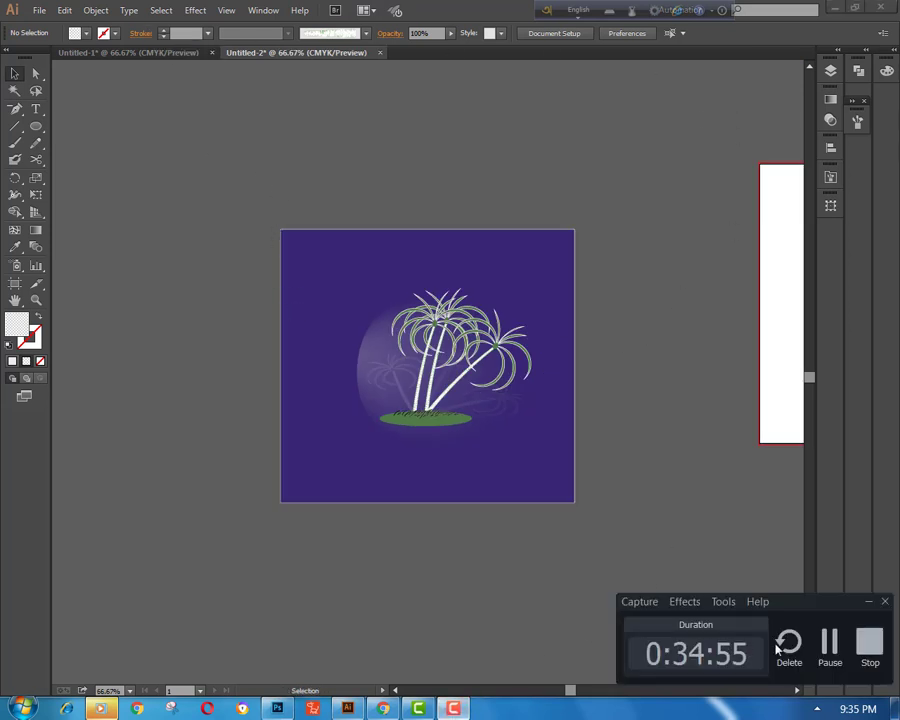